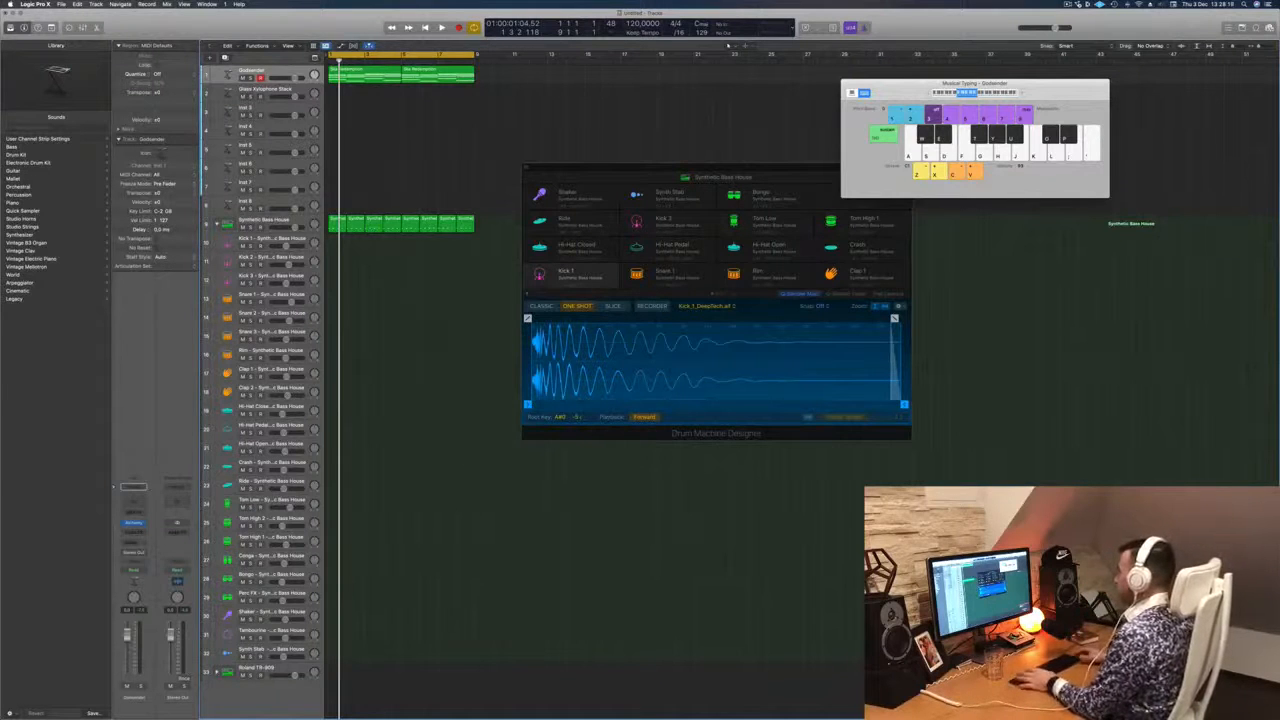
# Play the arrangement and open the Alchemy synth on the Godsender track.
pyautogui.press('space')
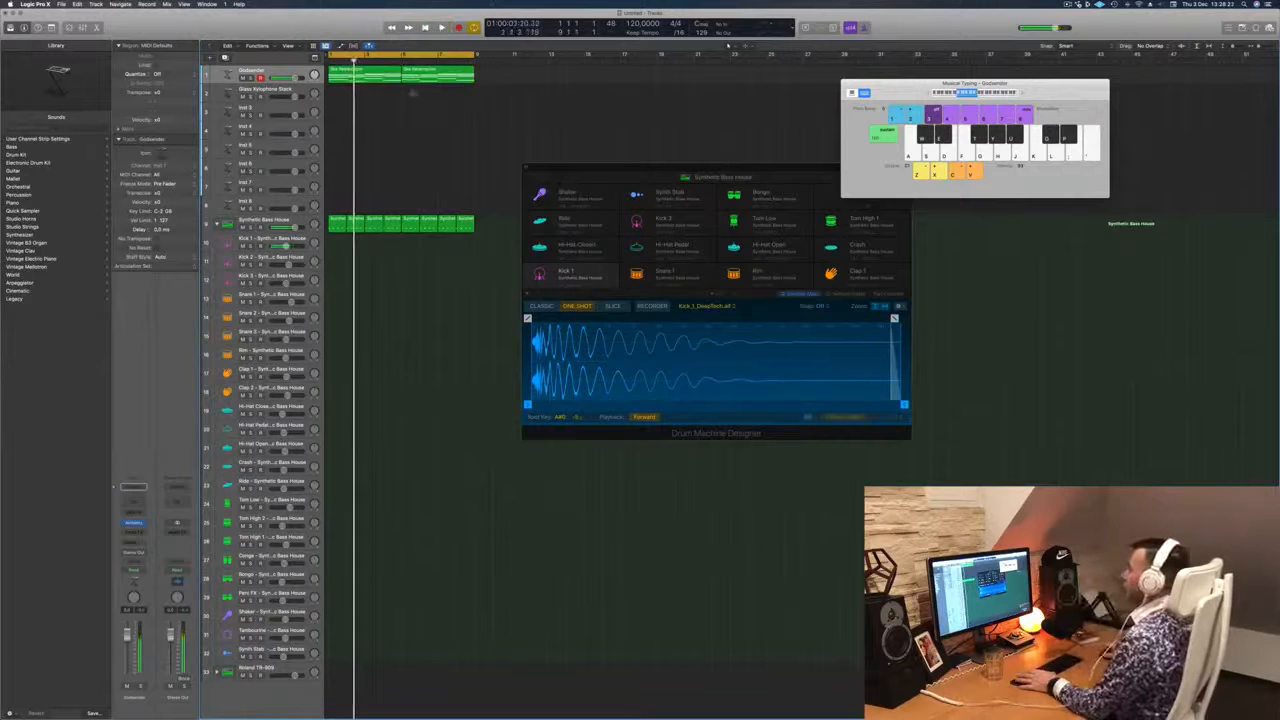
pyautogui.press('space')
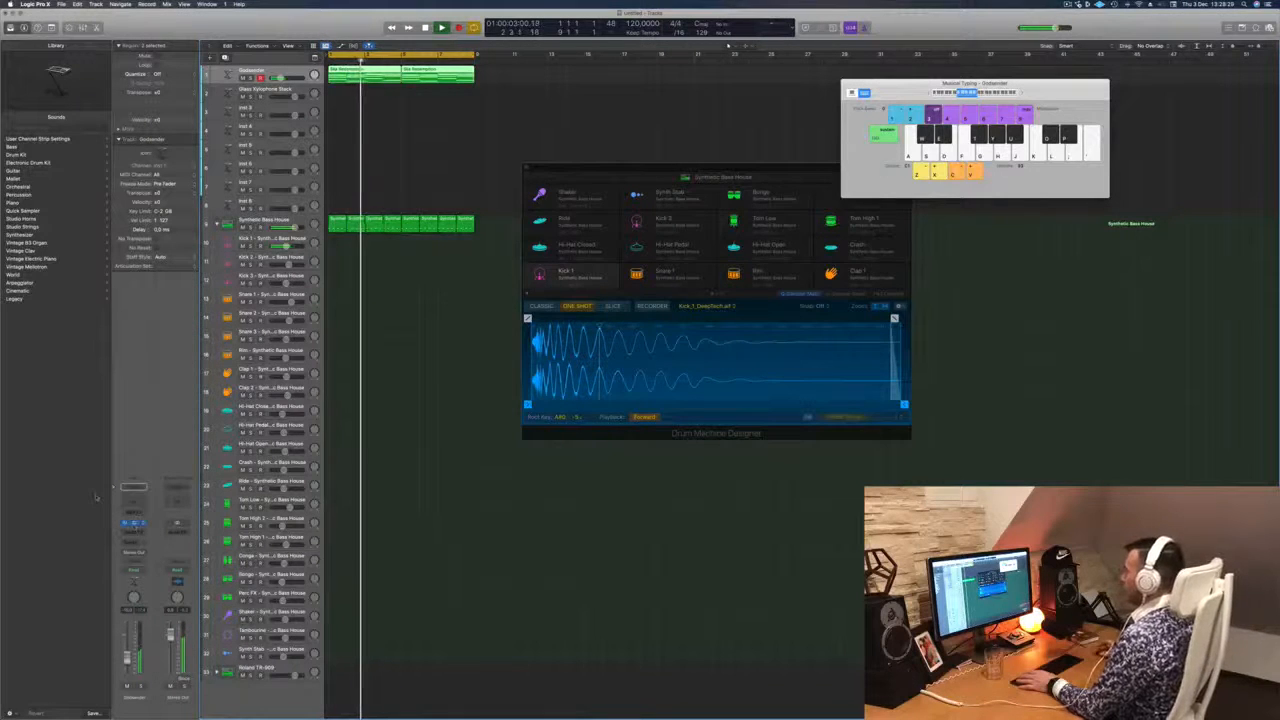
pyautogui.click(133, 522)
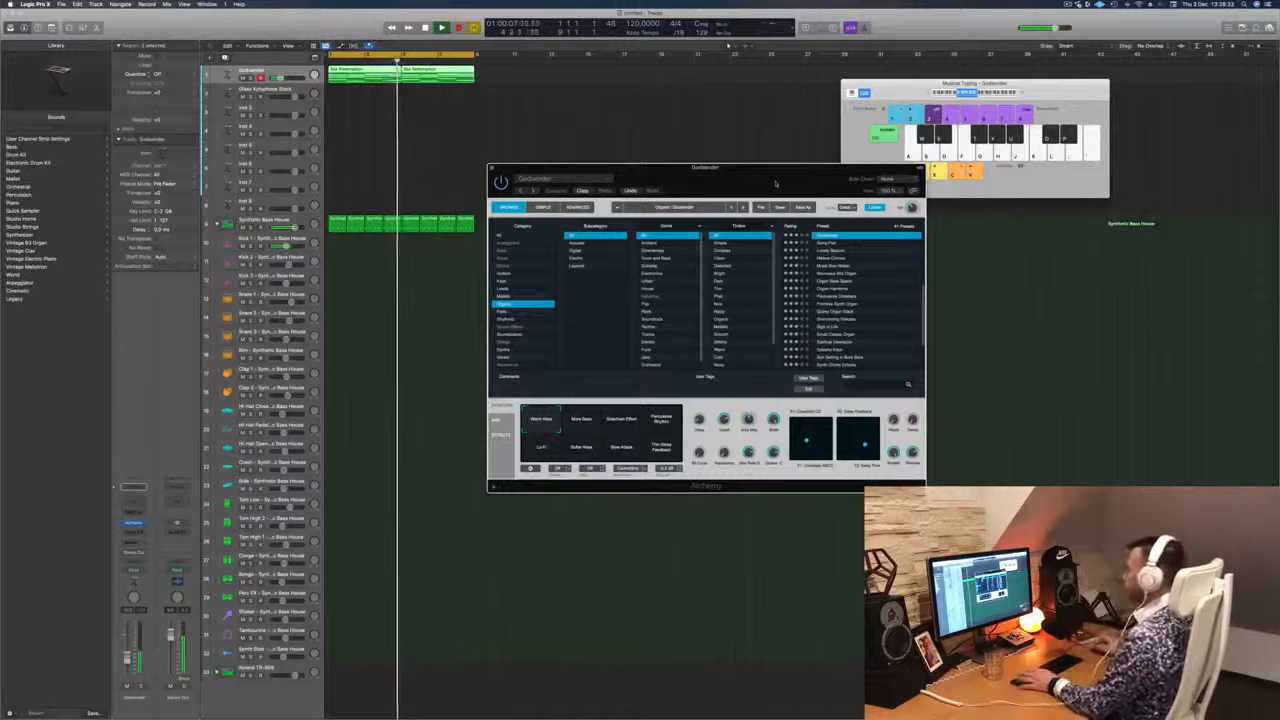
pyautogui.moveTo(765, 186); pyautogui.dragTo(733, 180)
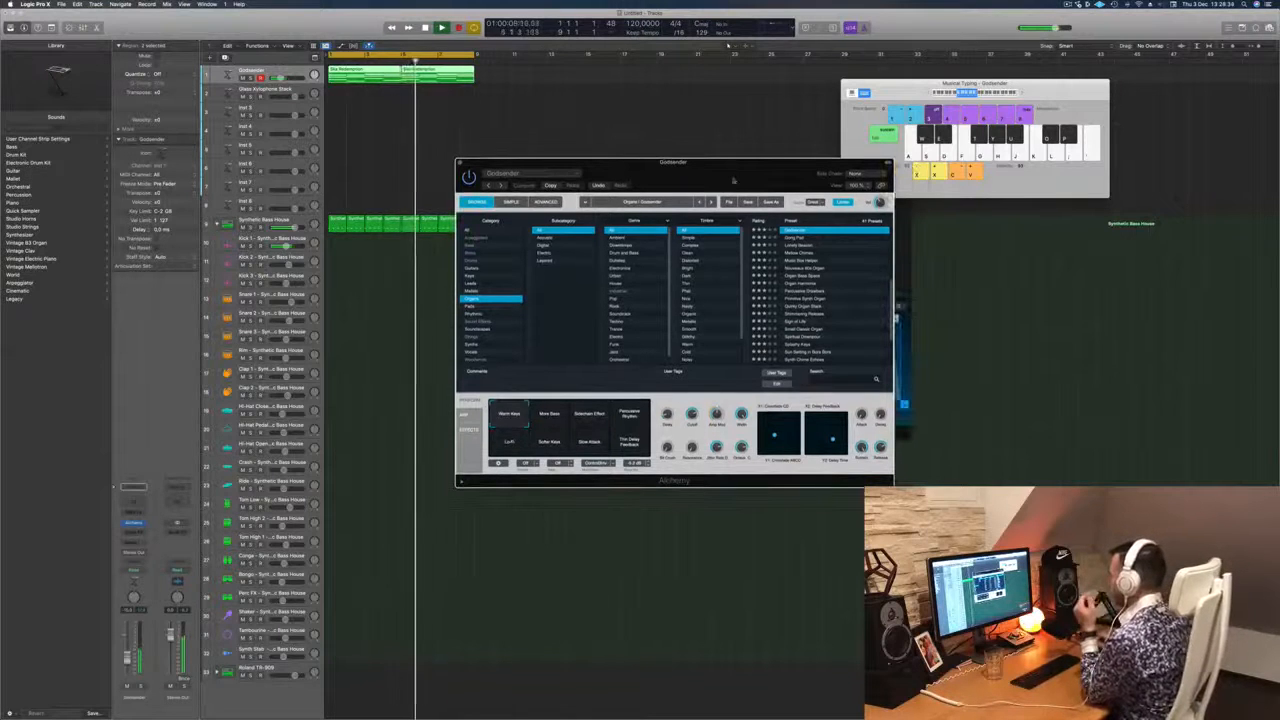
# Audition Alchemy's performance variations, including More Bass, Lo-Fi, Softer Keys and Slow Attack, and settle on Percussive Rhythm.
pyautogui.click(551, 420)
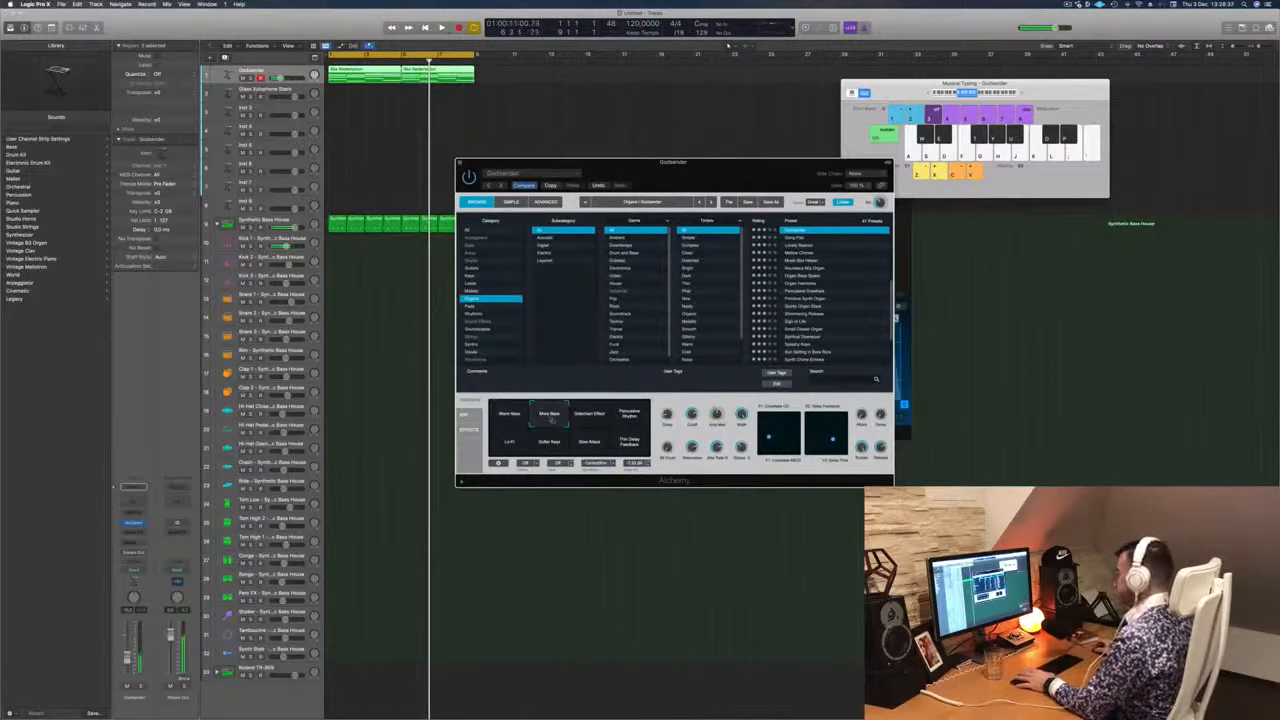
pyautogui.click(630, 416)
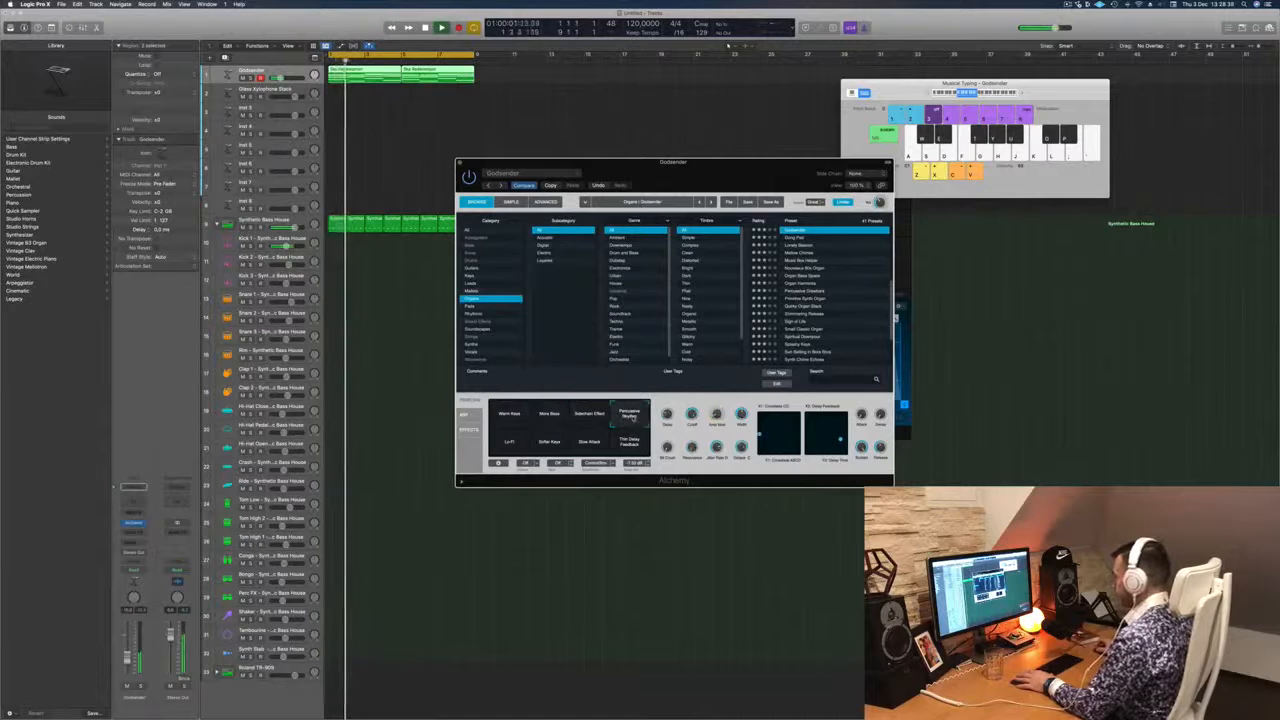
pyautogui.moveTo(708, 170); pyautogui.dragTo(736, 85)
pyautogui.click(537, 358)
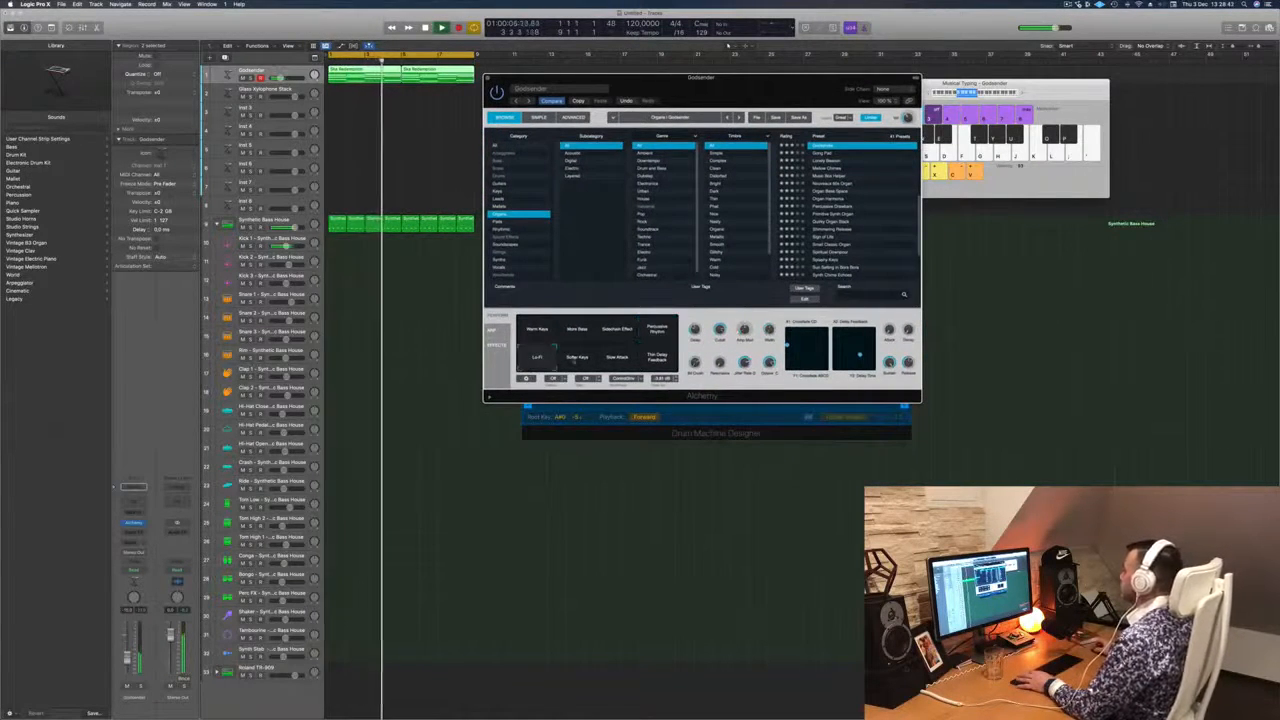
pyautogui.click(577, 357)
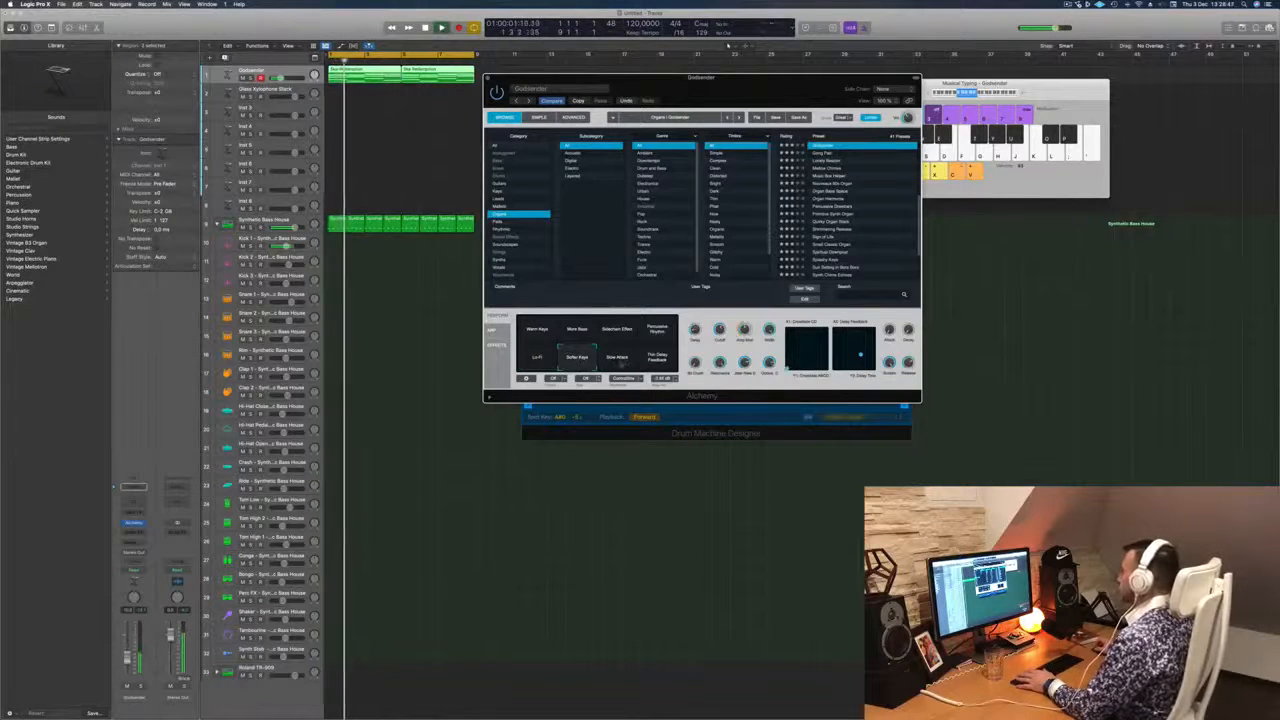
pyautogui.click(617, 357)
pyautogui.click(657, 358)
pyautogui.click(660, 331)
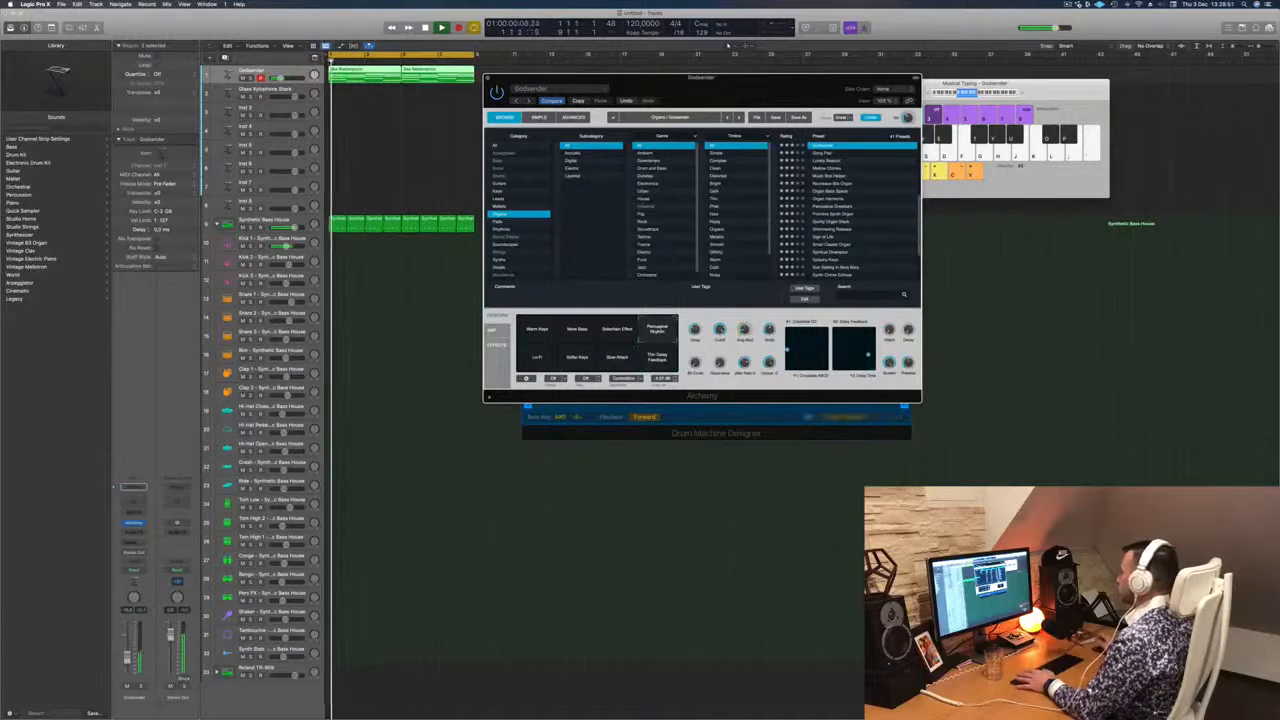
# Move the Alchemy and Drum Machine Designer windows clear of the regions and set the project tempo to 128 BPM.
pyautogui.moveTo(700, 77); pyautogui.dragTo(874, 81)
pyautogui.moveTo(597, 170); pyautogui.dragTo(870, 288)
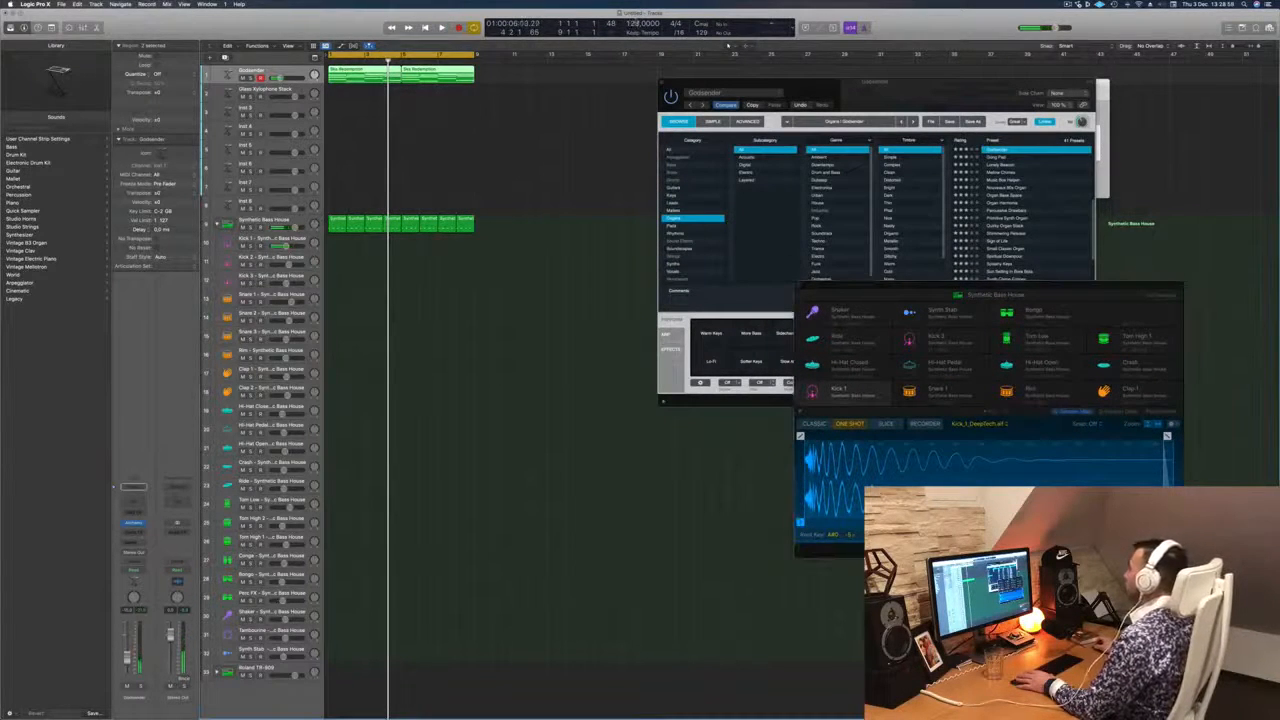
pyautogui.press('Return')
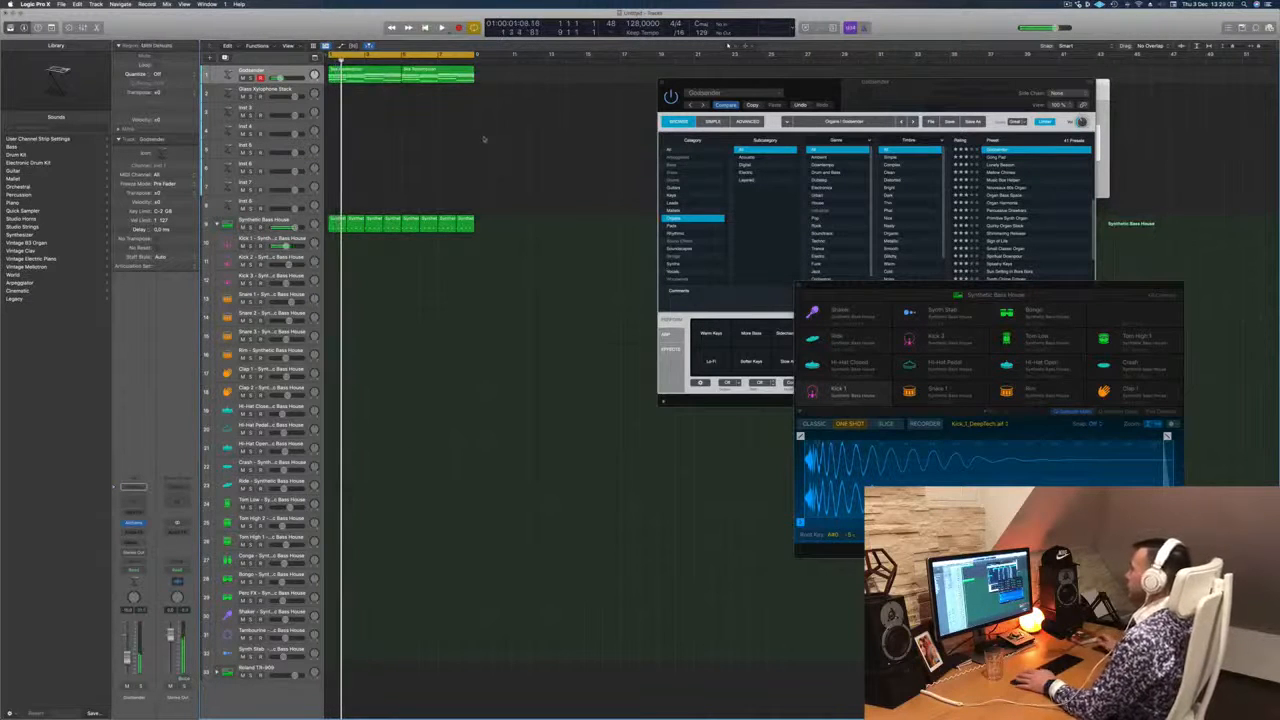
pyautogui.press('Return')
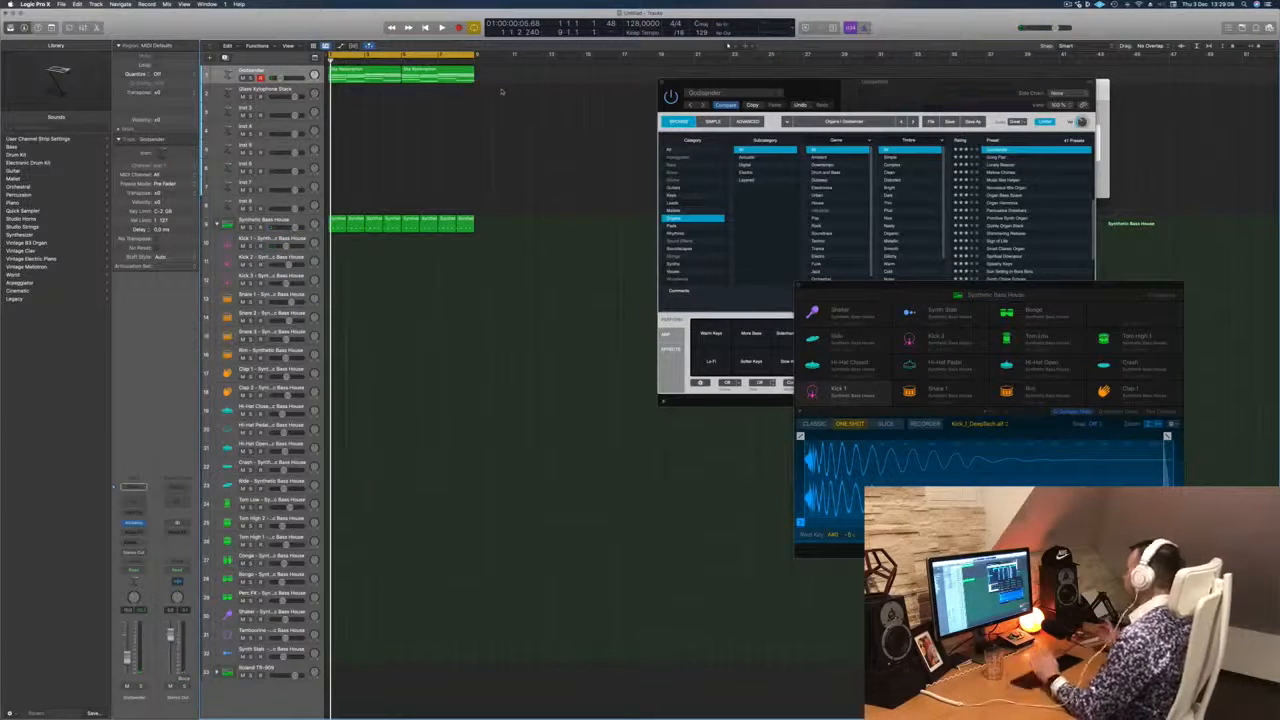
pyautogui.press('Return')
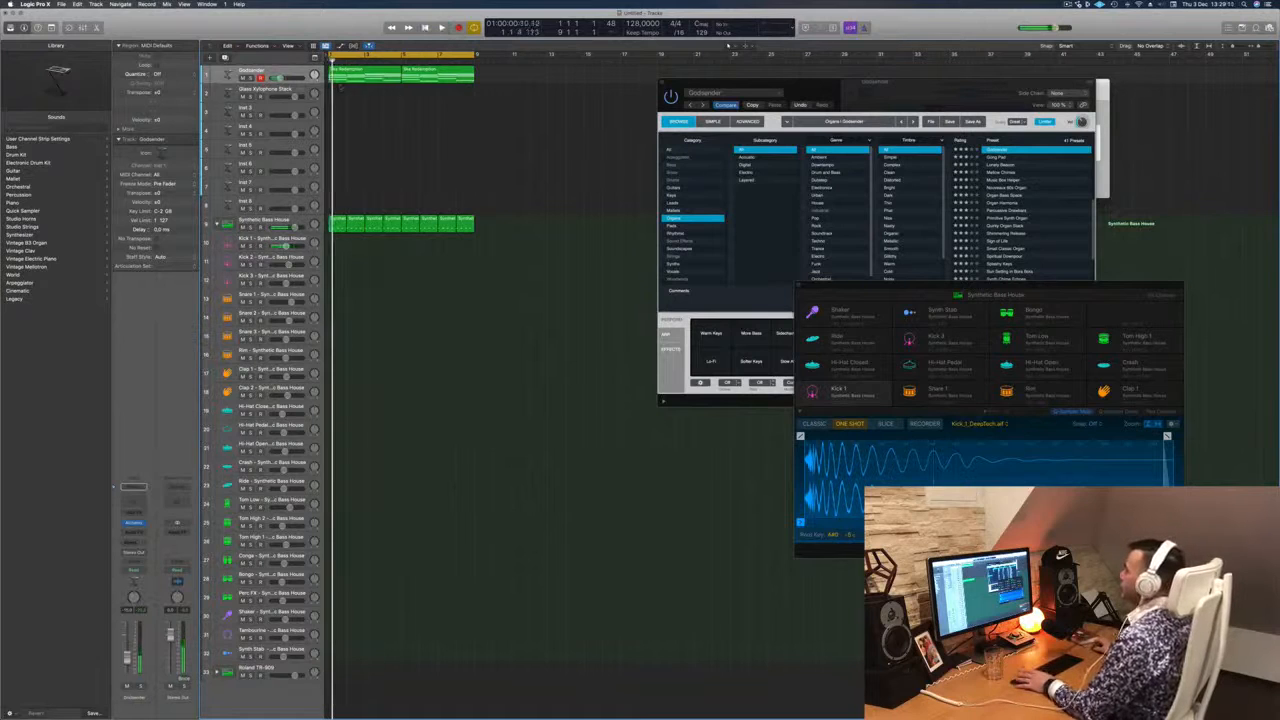
# Increase the height of the Godsender track and move all the Synthetic Bass House drum regions onto the Kick 1 track.
pyautogui.moveTo(262, 84); pyautogui.dragTo(262, 150)
pyautogui.press('space')
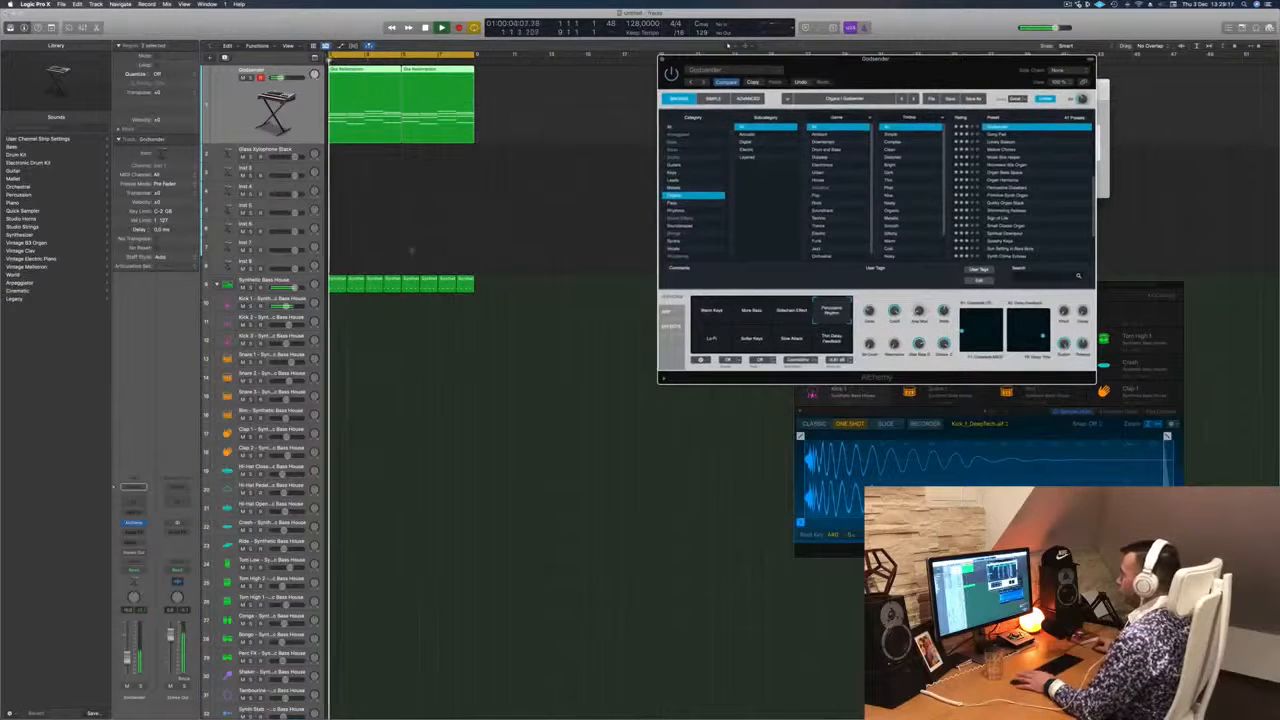
pyautogui.press('space')
pyautogui.click(468, 285)
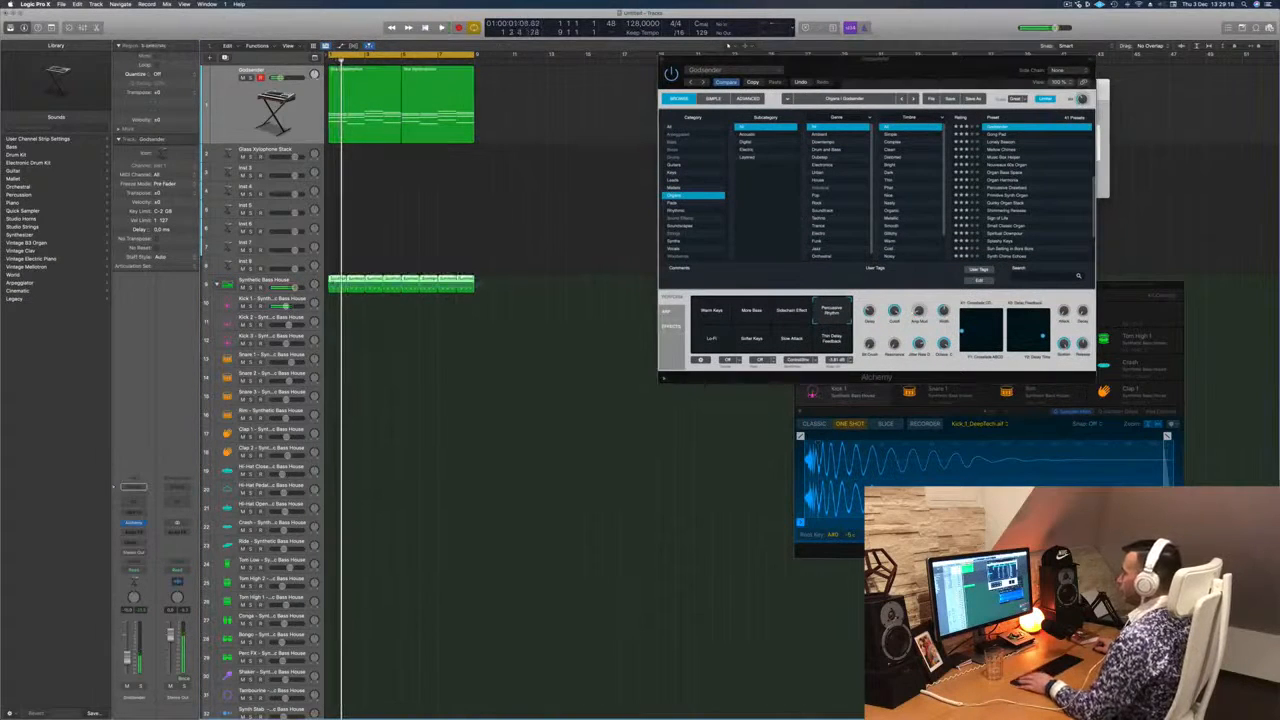
pyautogui.moveTo(339, 291); pyautogui.dragTo(337, 299)
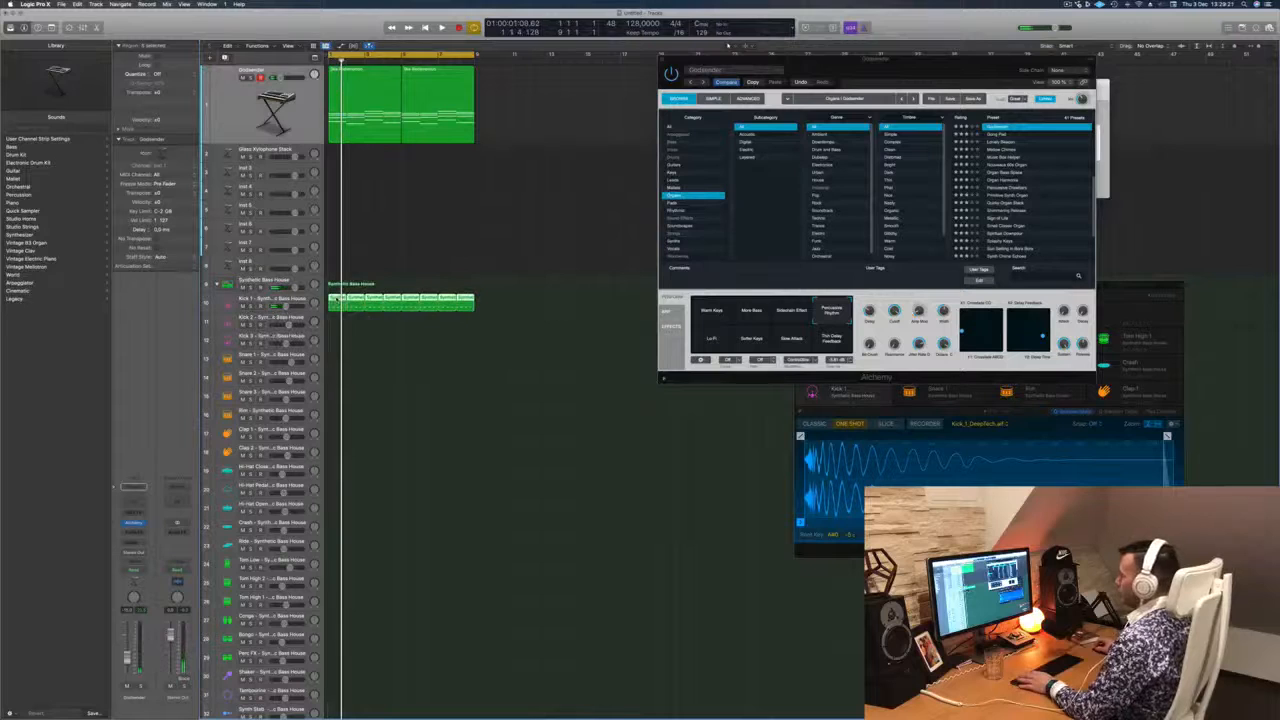
# Open the Kick 1 regions in the Piano Roll and transpose all their notes down seven semitones.
pyautogui.doubleClick(337, 299)
pyautogui.click(381, 671)
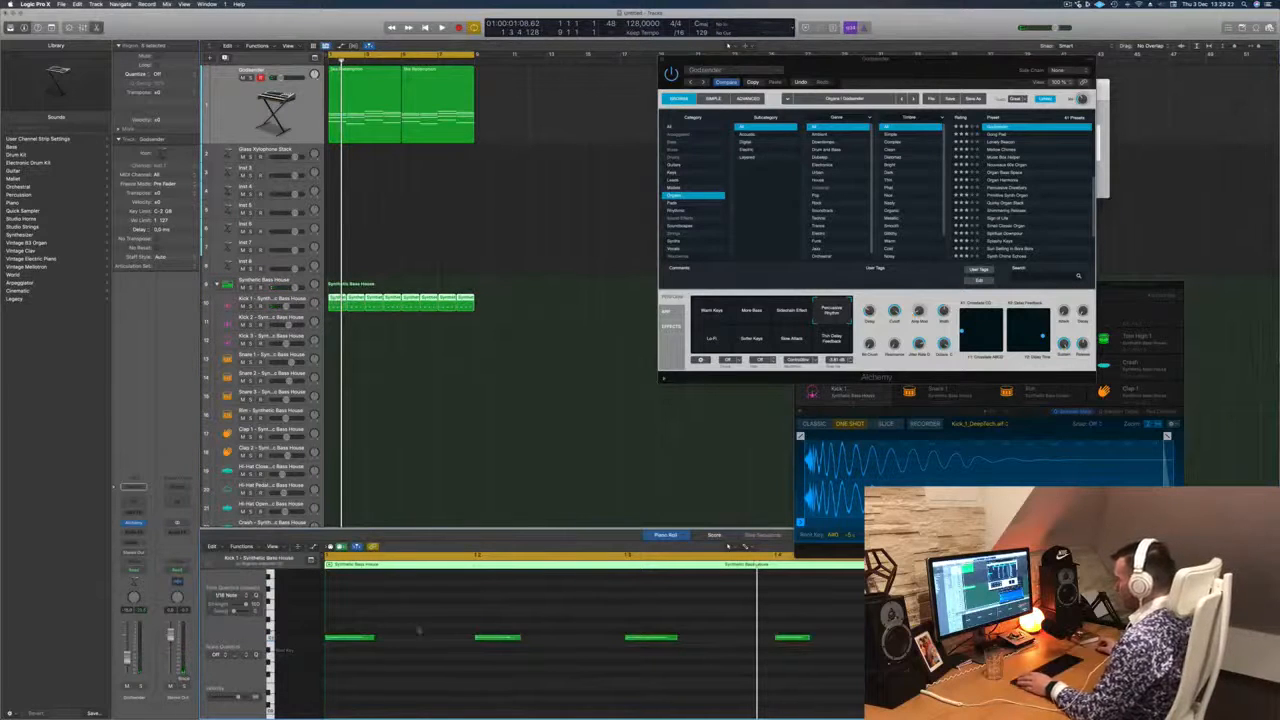
pyautogui.press('super+a')
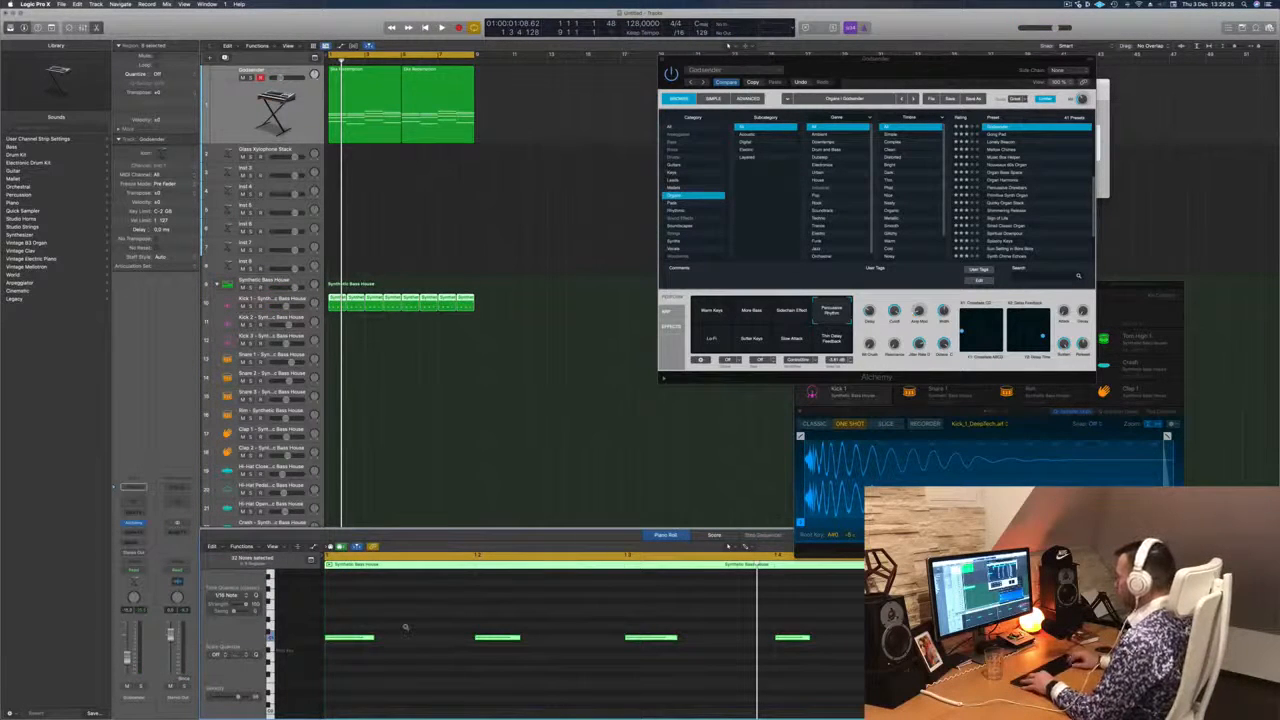
pyautogui.hotkey('alt', 'Down')
pyautogui.hotkey('alt', 'Down')
pyautogui.hotkey('alt', 'Down')
pyautogui.hotkey('alt', 'Down')
pyautogui.hotkey('alt', 'Down')
pyautogui.hotkey('alt', 'Down')
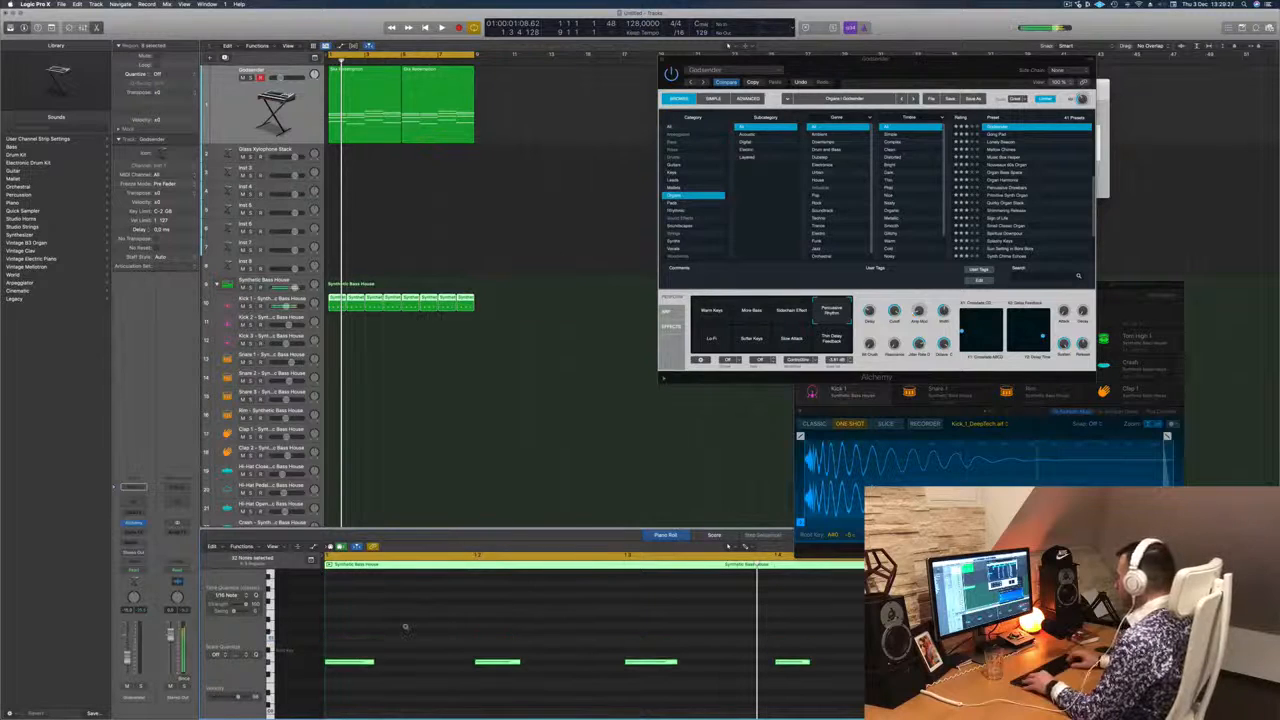
pyautogui.hotkey('alt', 'Down')
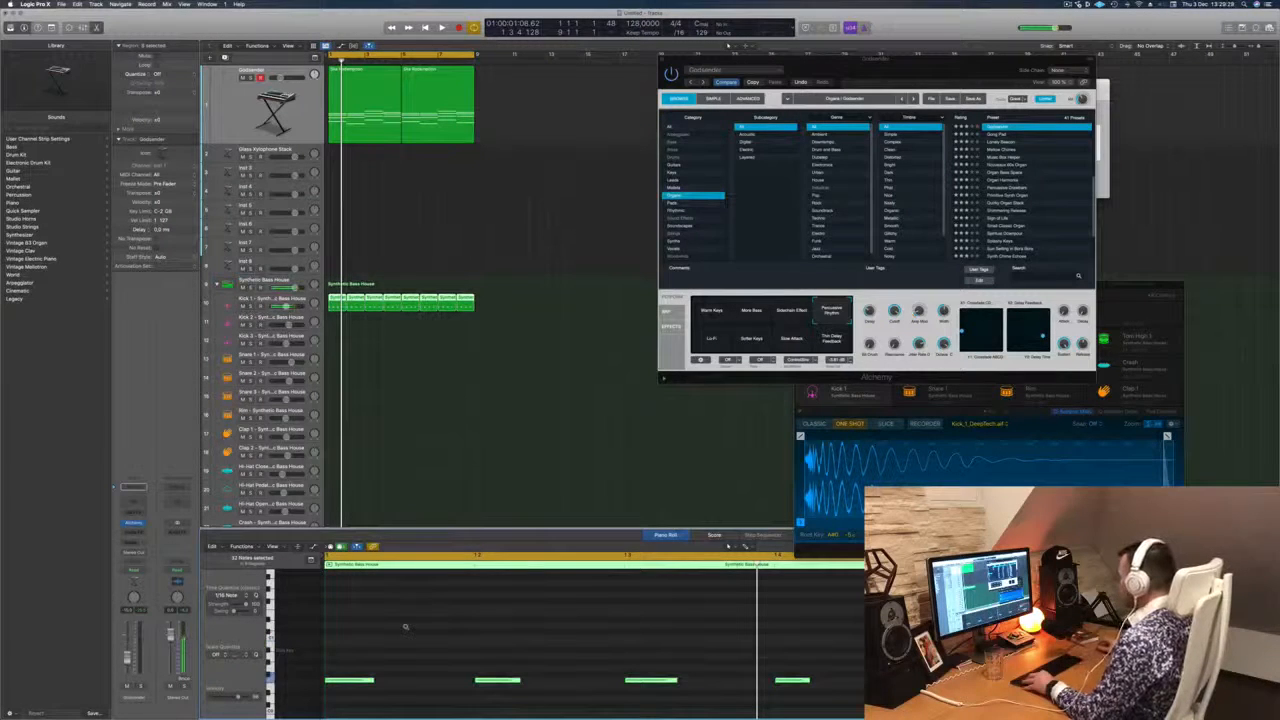
# Try the kick notes two semitones higher, lower them three semitones, and play the result.
pyautogui.moveTo(1155, 281); pyautogui.dragTo(1163, 185)
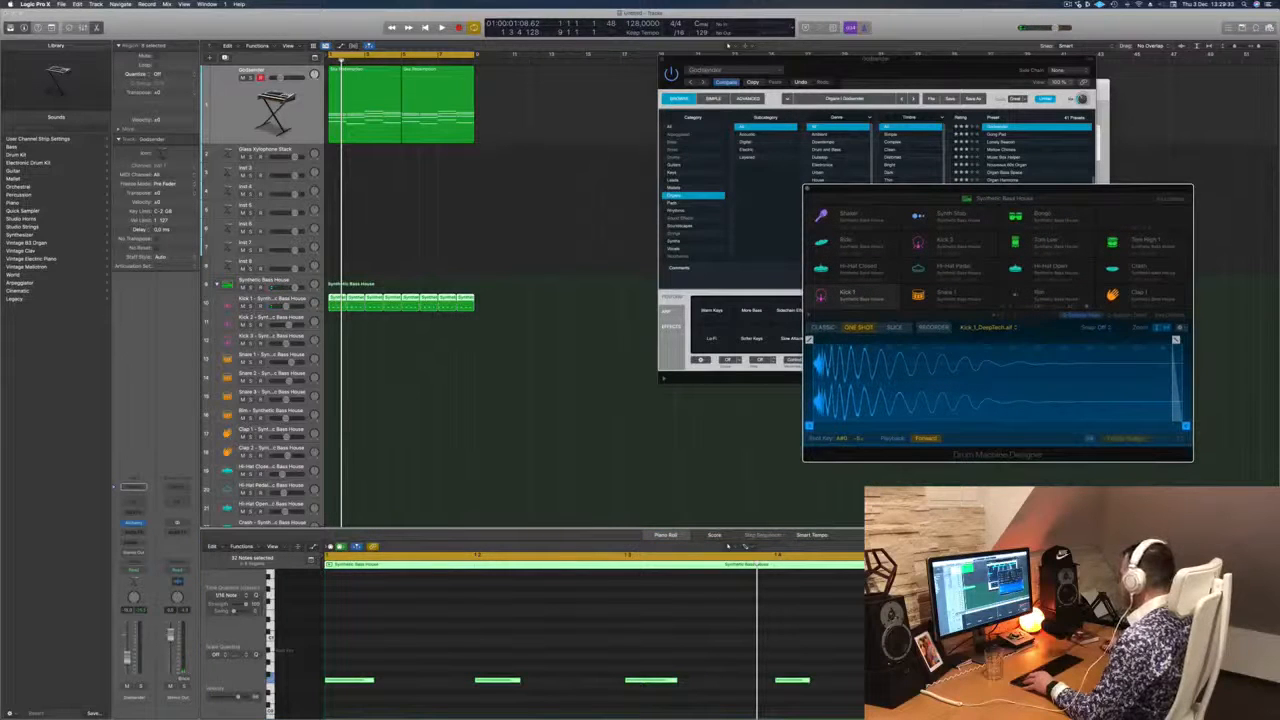
pyautogui.hotkey('alt', 'Up')
pyautogui.hotkey('alt', 'Up')
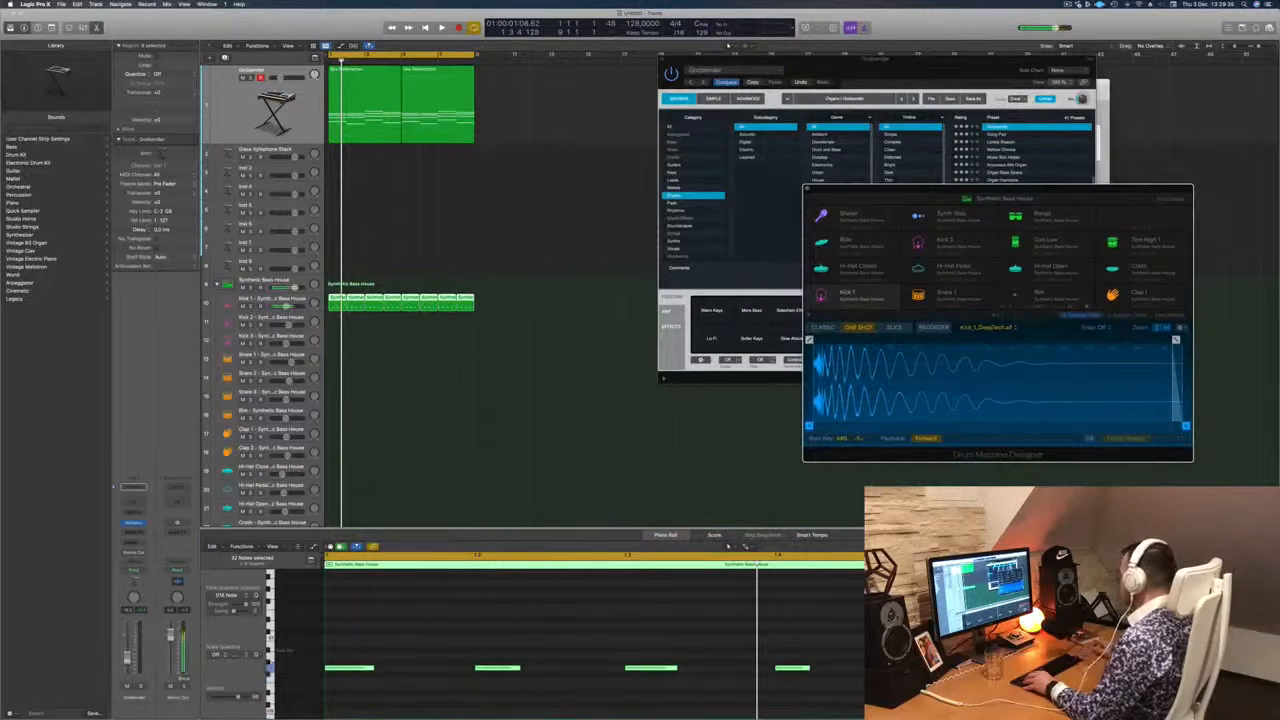
pyautogui.hotkey('alt', 'Down')
pyautogui.hotkey('alt', 'Down')
pyautogui.hotkey('alt', 'Down')
pyautogui.press('space')
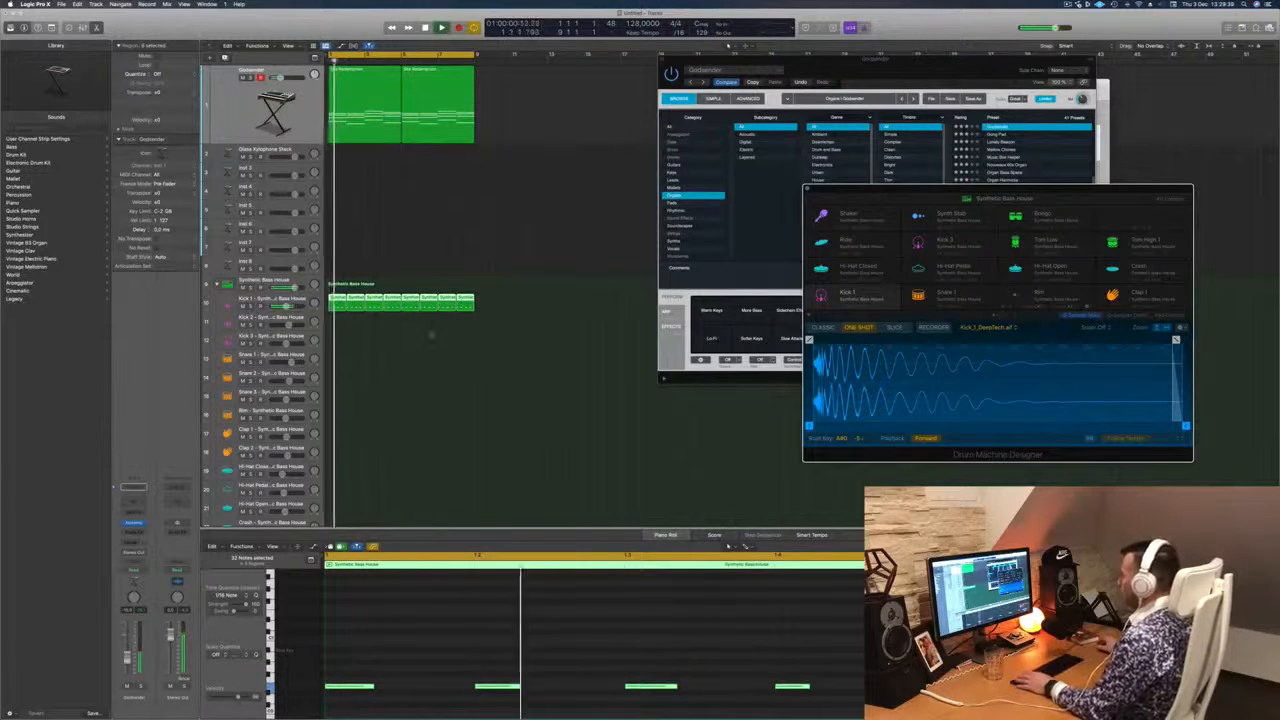
pyautogui.press('super+Left')
pyautogui.press('super+Left')
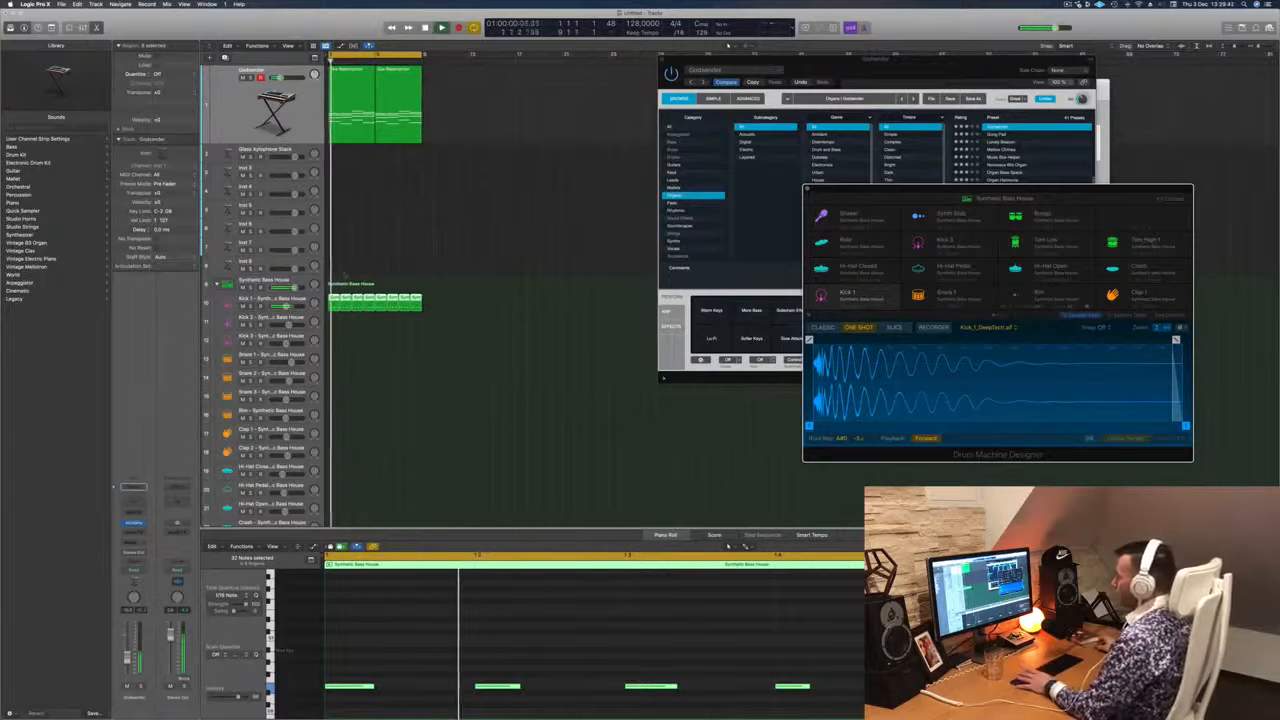
# Copy the first Kick 1 region onto the Snare 1 track at bar 1.
pyautogui.click(265, 299)
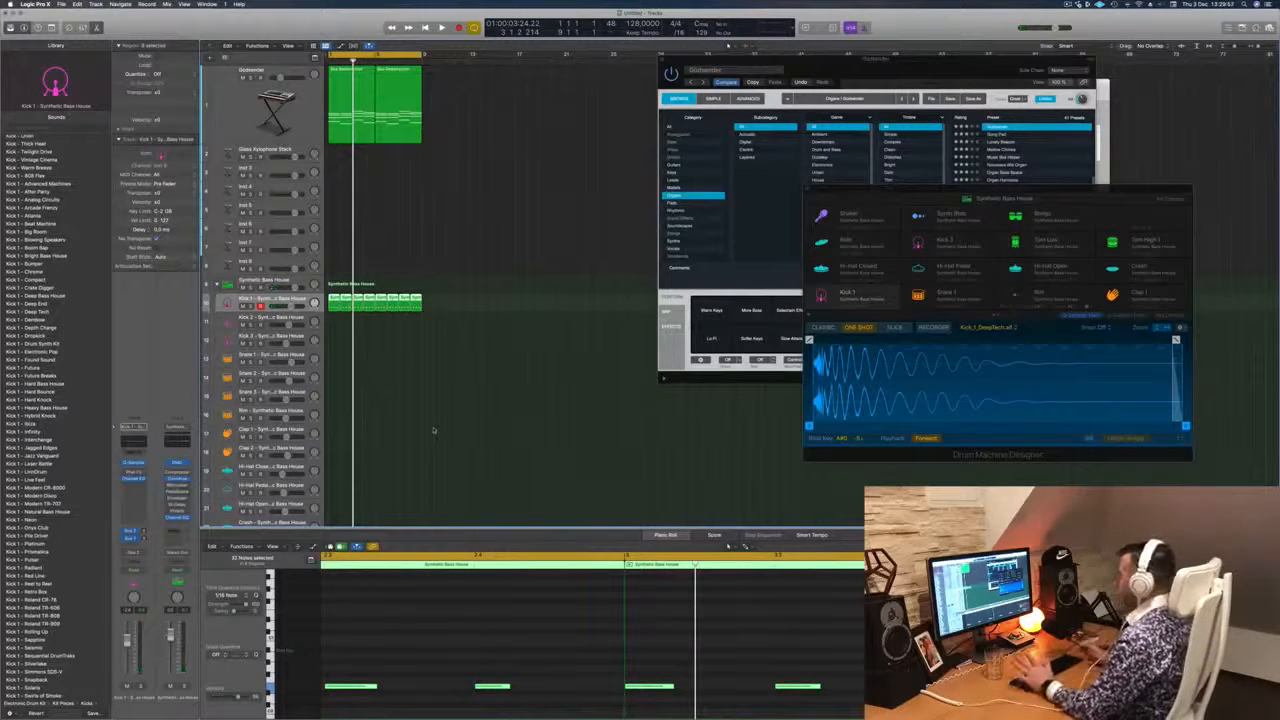
pyautogui.click(358, 278)
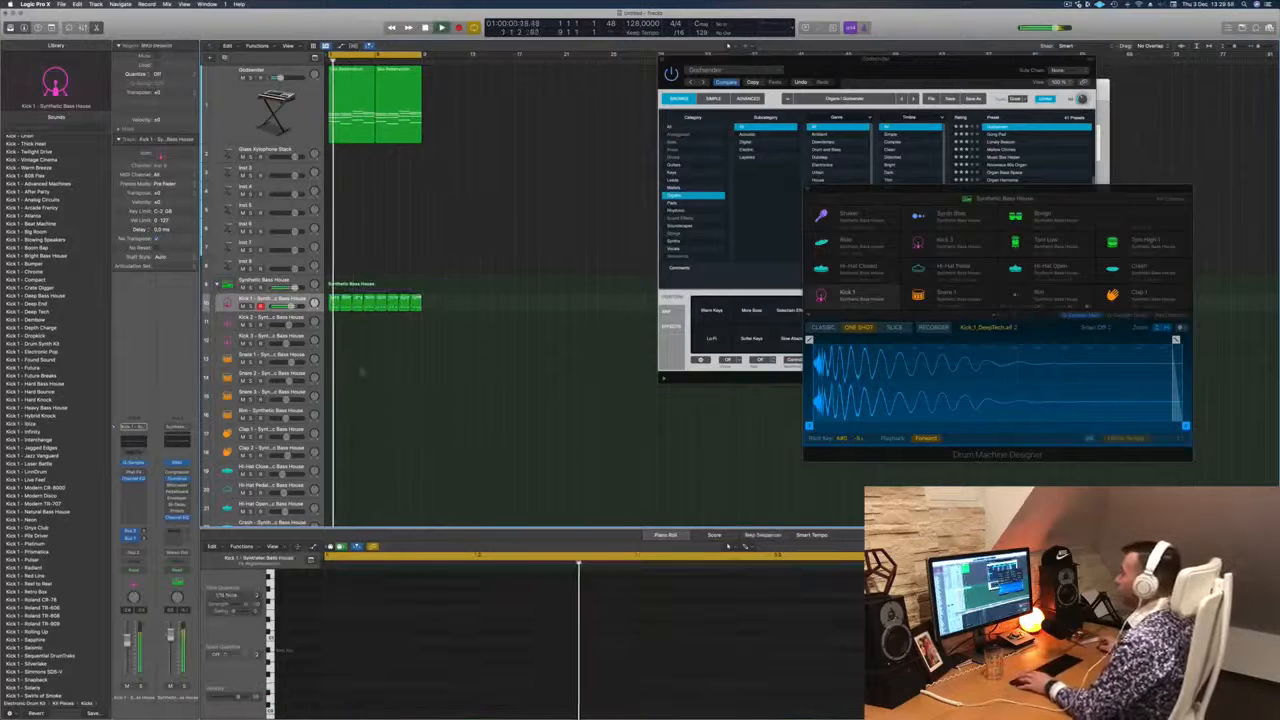
pyautogui.click(335, 358)
pyautogui.moveTo(336, 362); pyautogui.dragTo(336, 362)
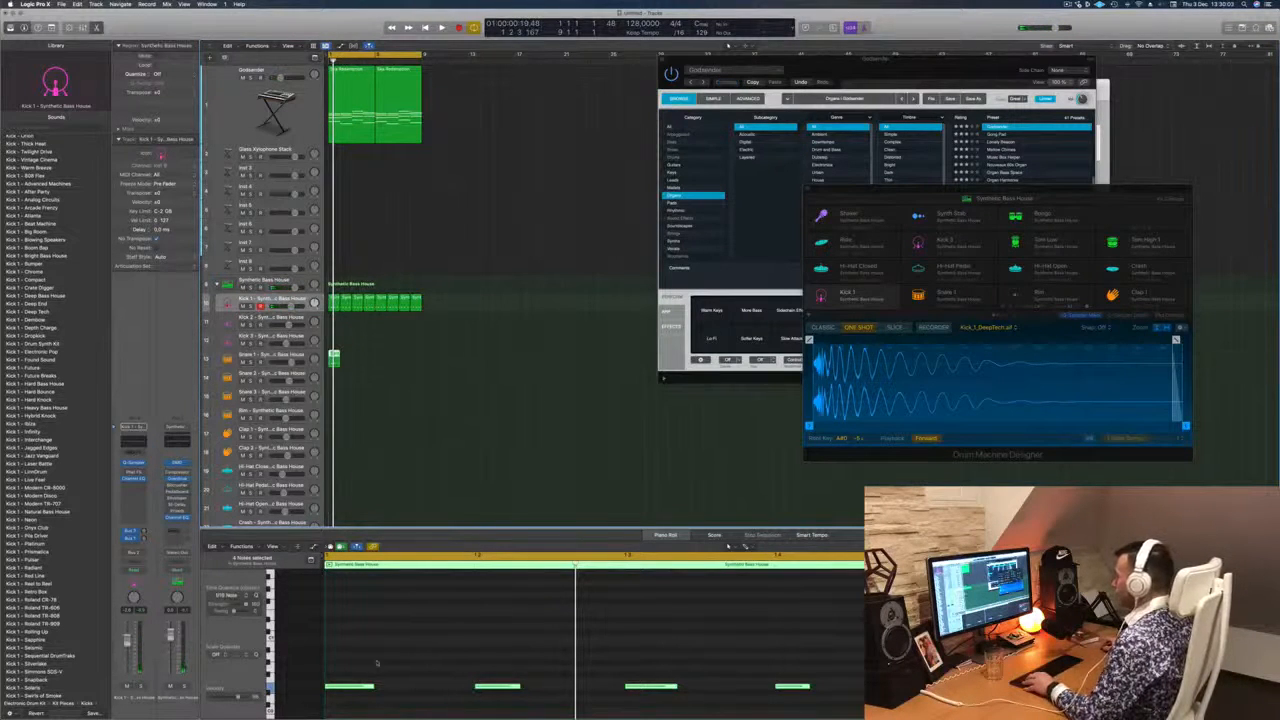
# Delete the notes on beats 1 and 3 of the Snare 1 region and transpose the remaining notes up.
pyautogui.click(345, 686)
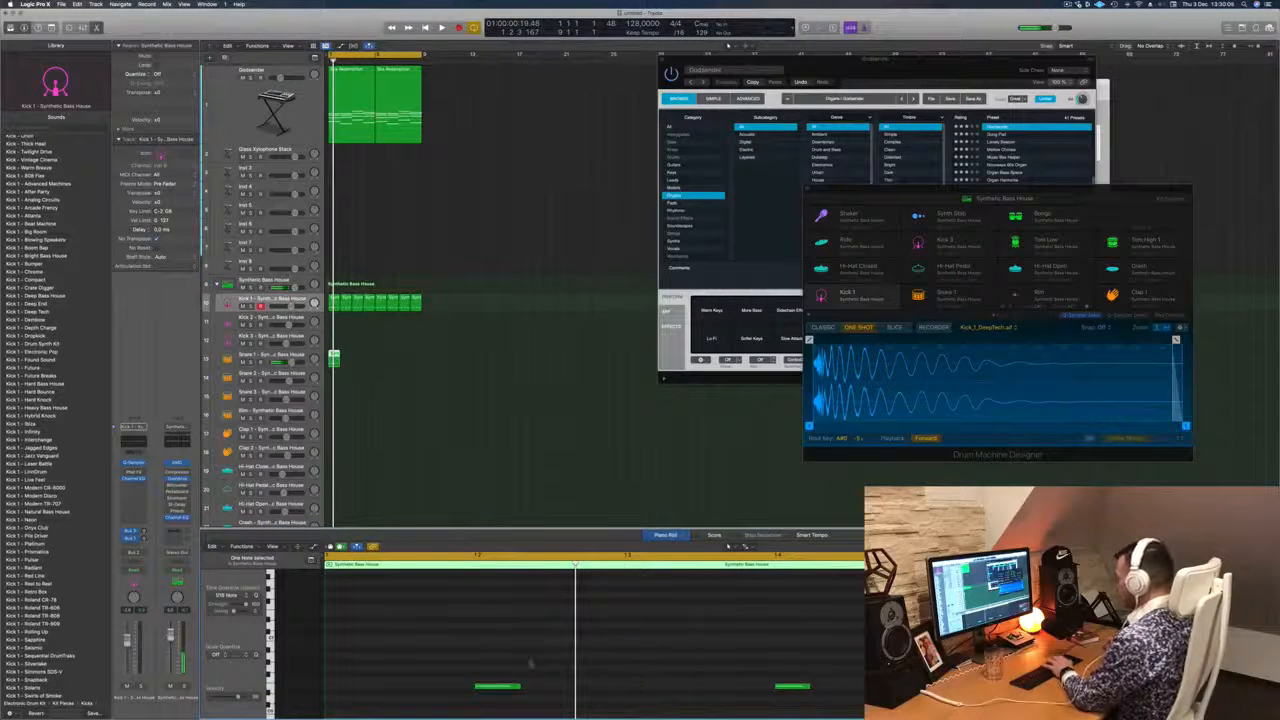
pyautogui.press('super+a')
pyautogui.hotkey('alt', 'Up')
pyautogui.hotkey('alt', 'Up')
pyautogui.hotkey('alt', 'Up')
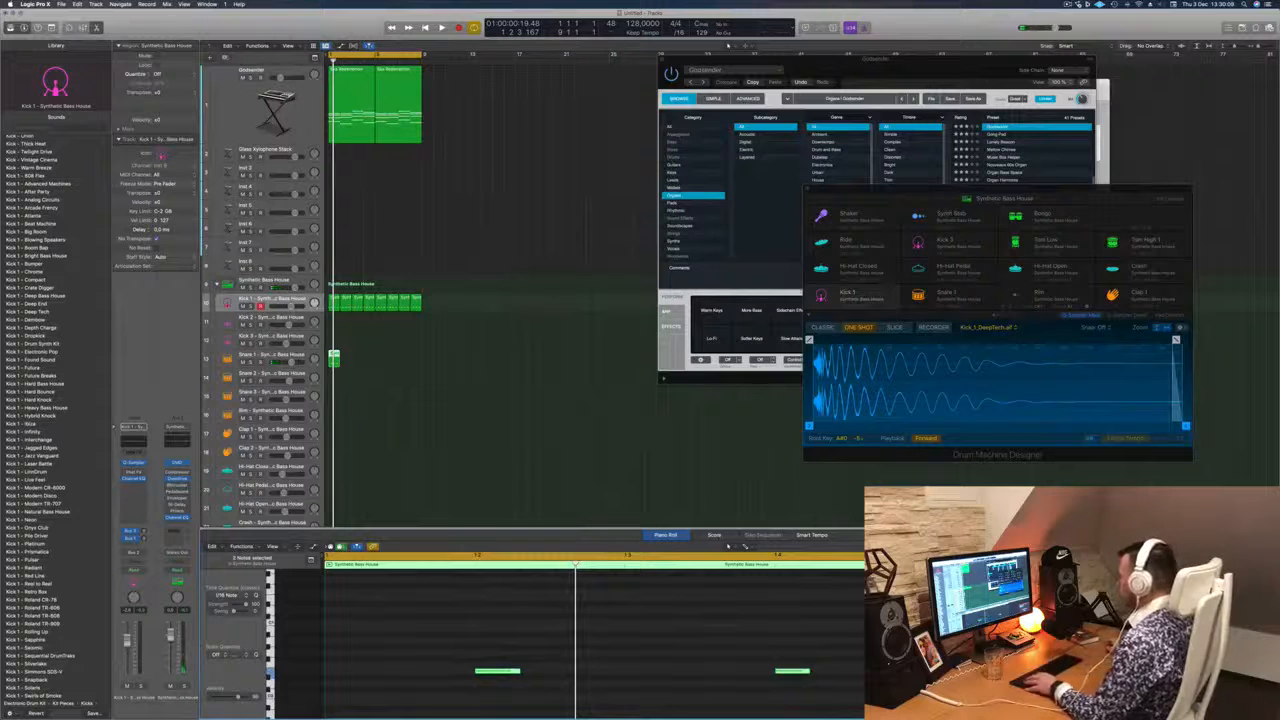
pyautogui.moveTo(451, 624); pyautogui.dragTo(853, 708)
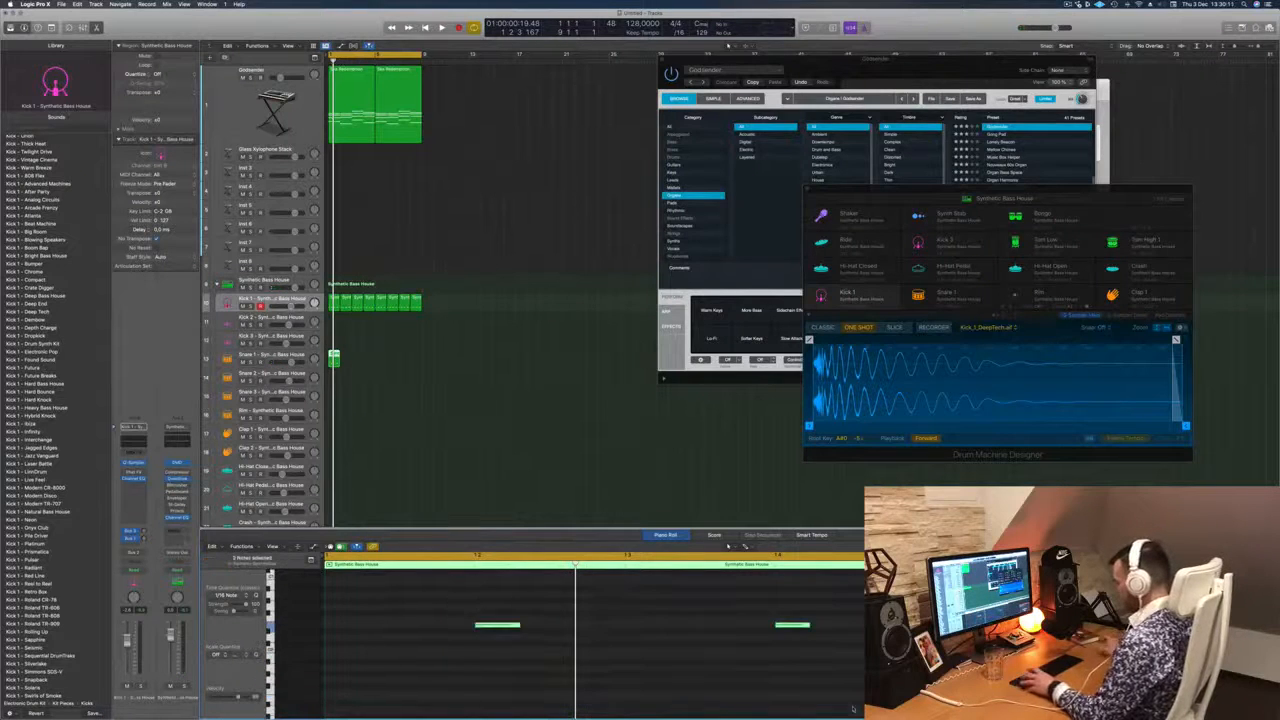
pyautogui.hotkey('alt', 'shift', 'Up')
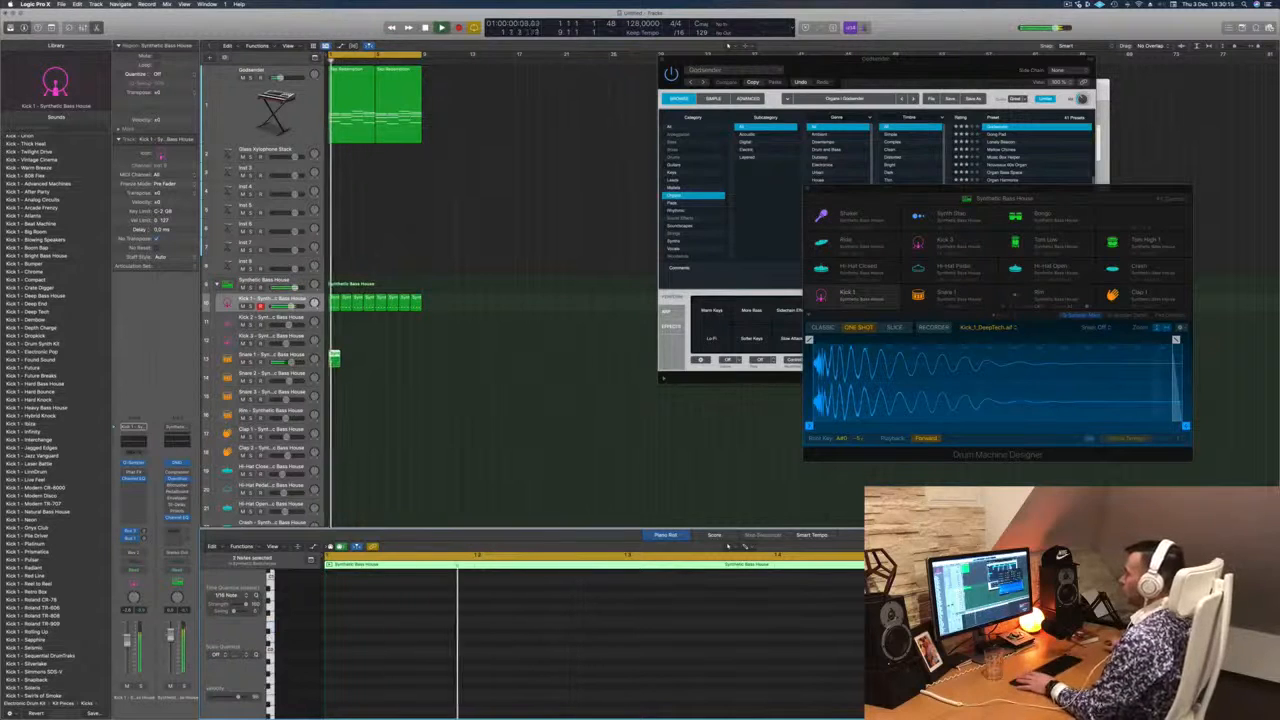
# Duplicate the one-bar Snare 1 region along its track until it fills the eight-bar cycle.
pyautogui.click(336, 363)
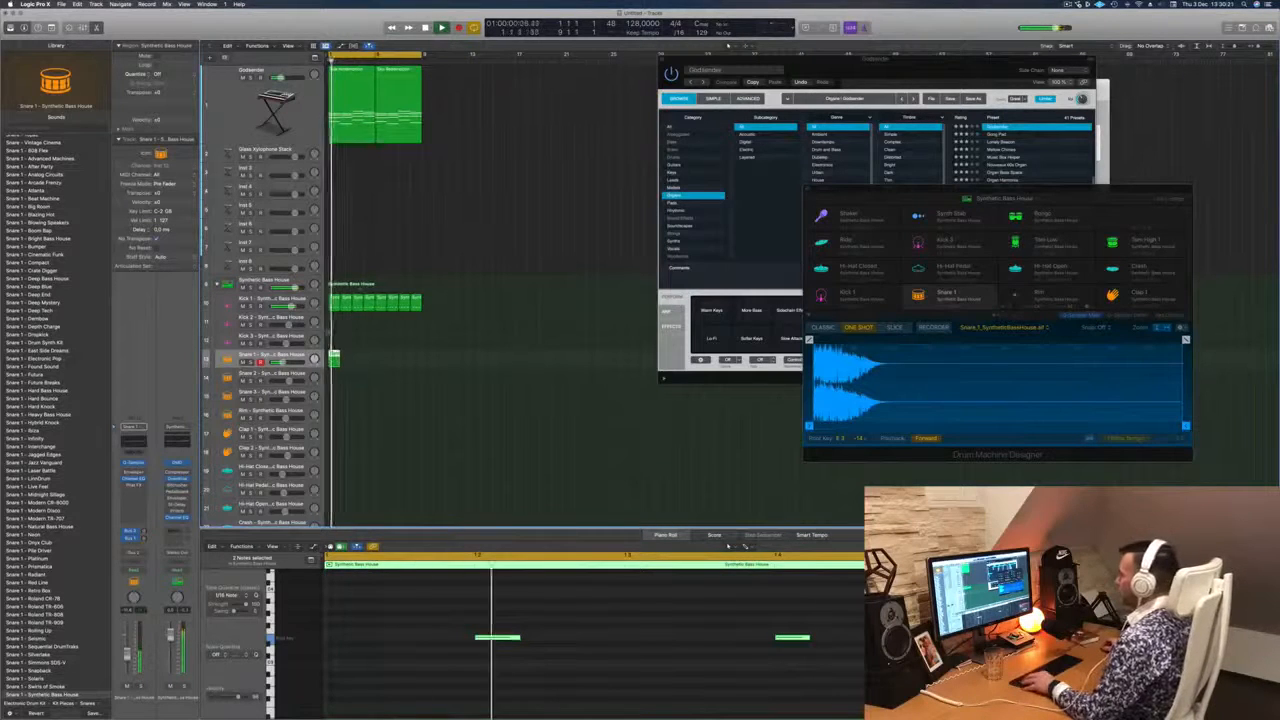
pyautogui.moveTo(335, 357); pyautogui.dragTo(390, 363)
pyautogui.keyDown('shift'); pyautogui.click(335, 361); pyautogui.keyUp('shift')
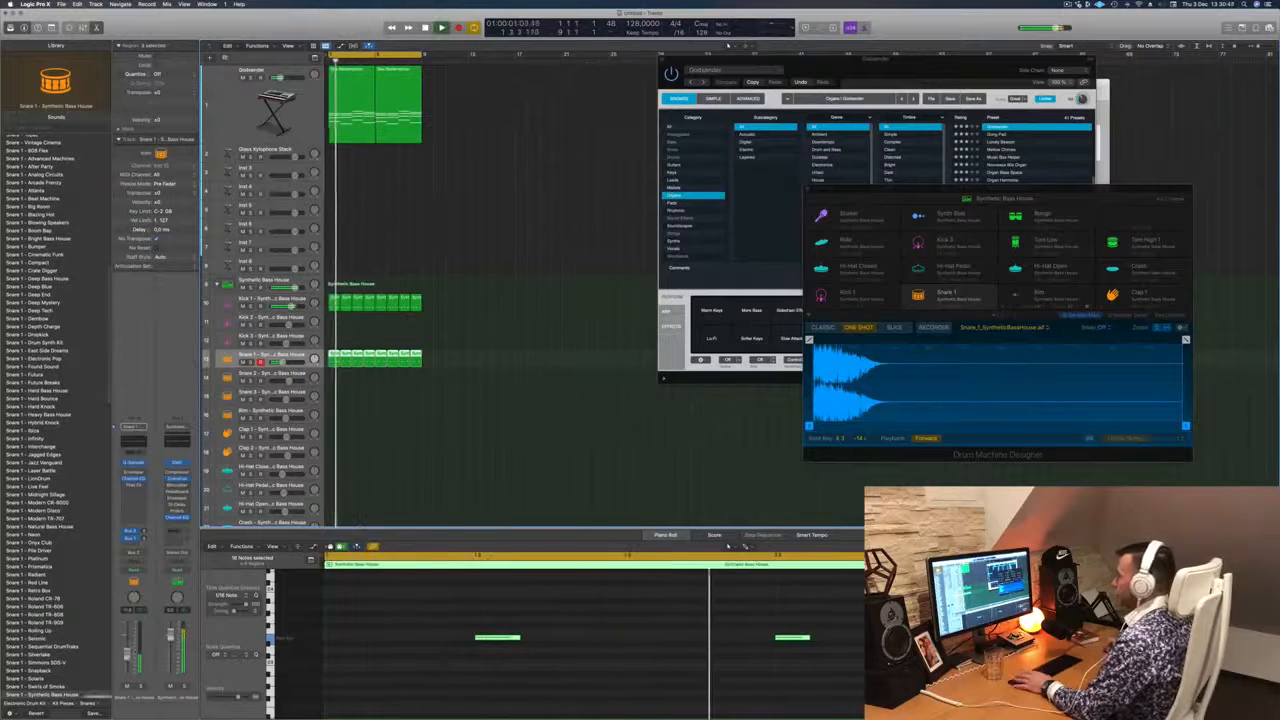
# Copy the first Kick 1 region onto the Hi-Hat Closed track at bar 1.
pyautogui.scroll(-5, 404, 293)
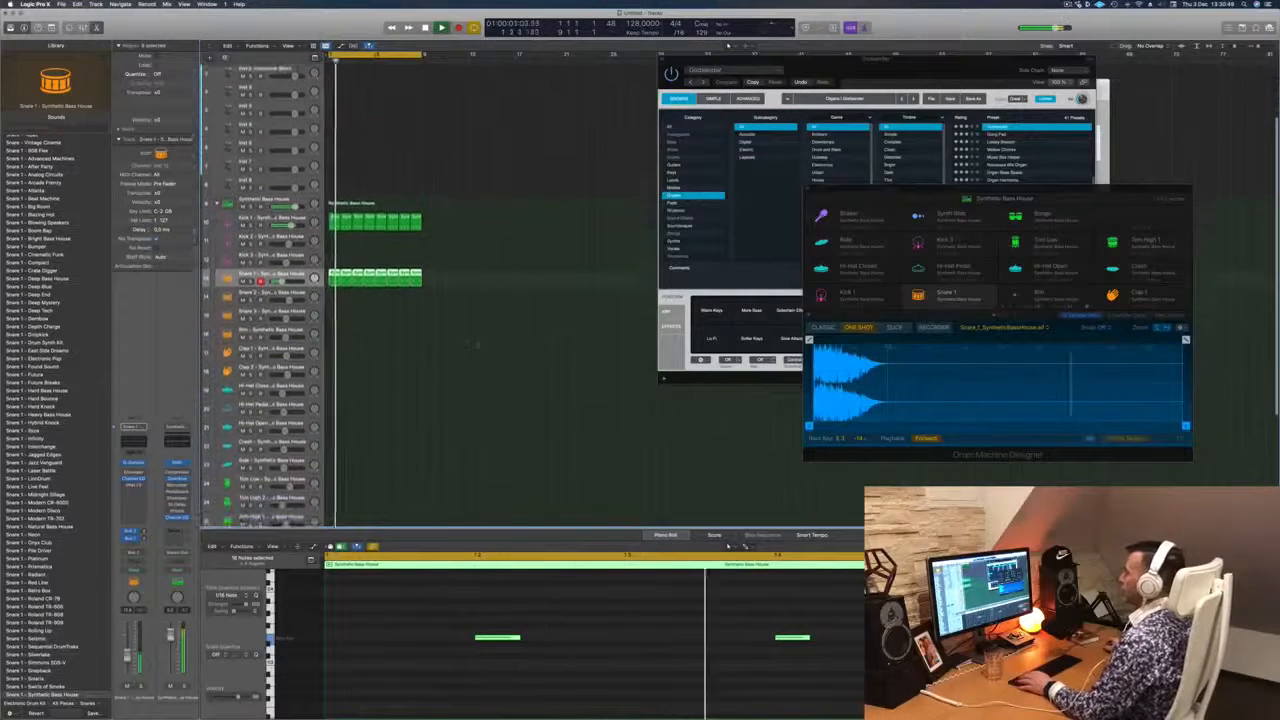
pyautogui.click(334, 185)
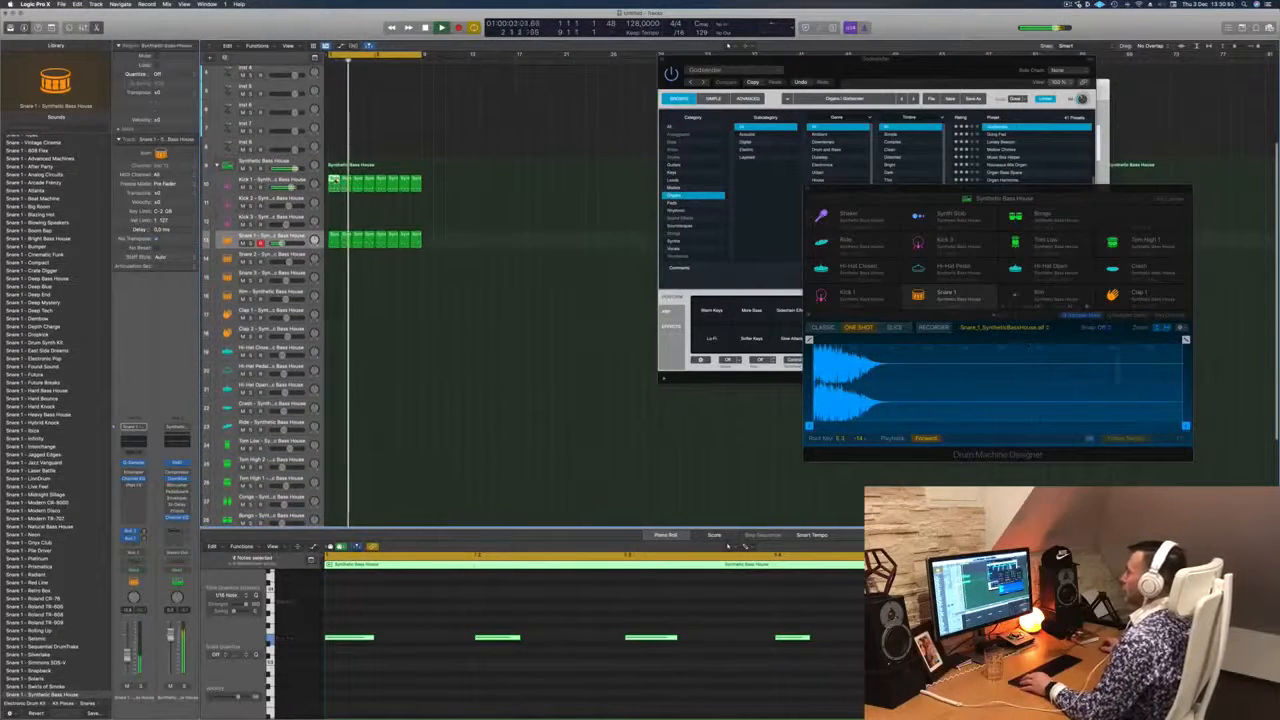
pyautogui.moveTo(334, 185); pyautogui.dragTo(334, 356)
# Transpose the four notes of the Hi-Hat Closed region and shift them half a beat later onto the off-beats, with playback running.
pyautogui.moveTo(356, 603); pyautogui.dragTo(864, 677)
pyautogui.press('Delete')
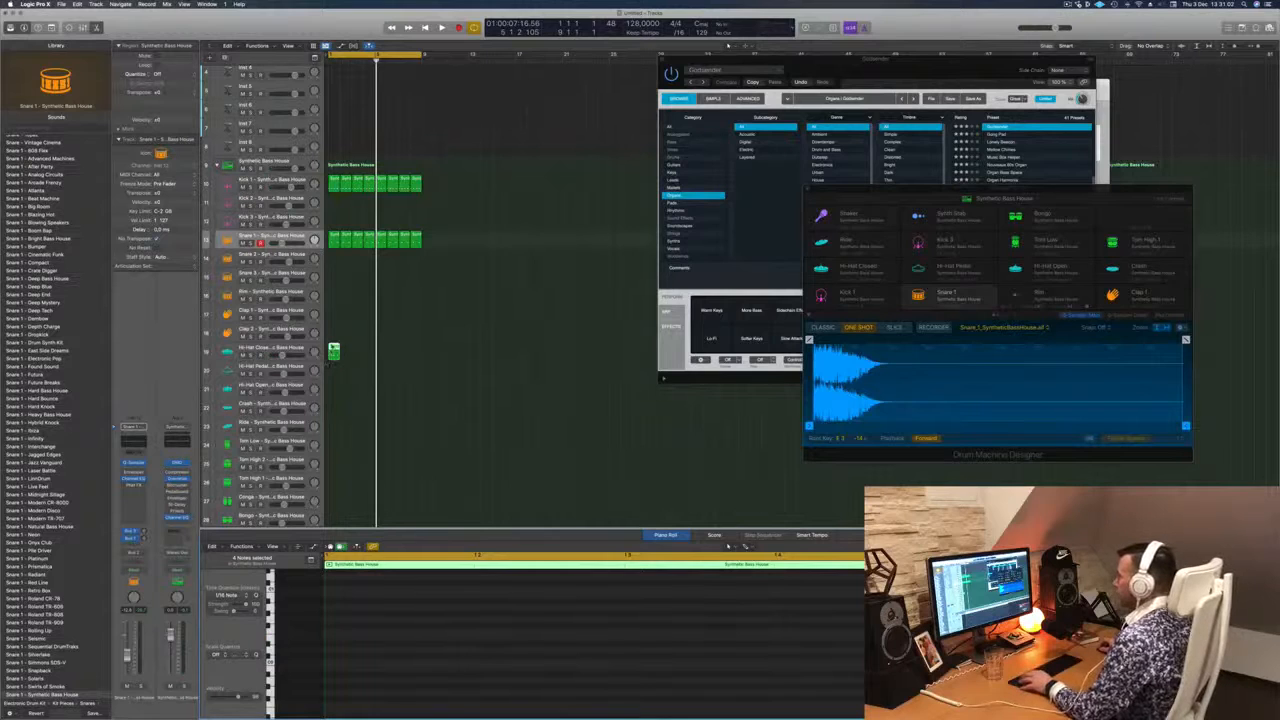
pyautogui.press('p')
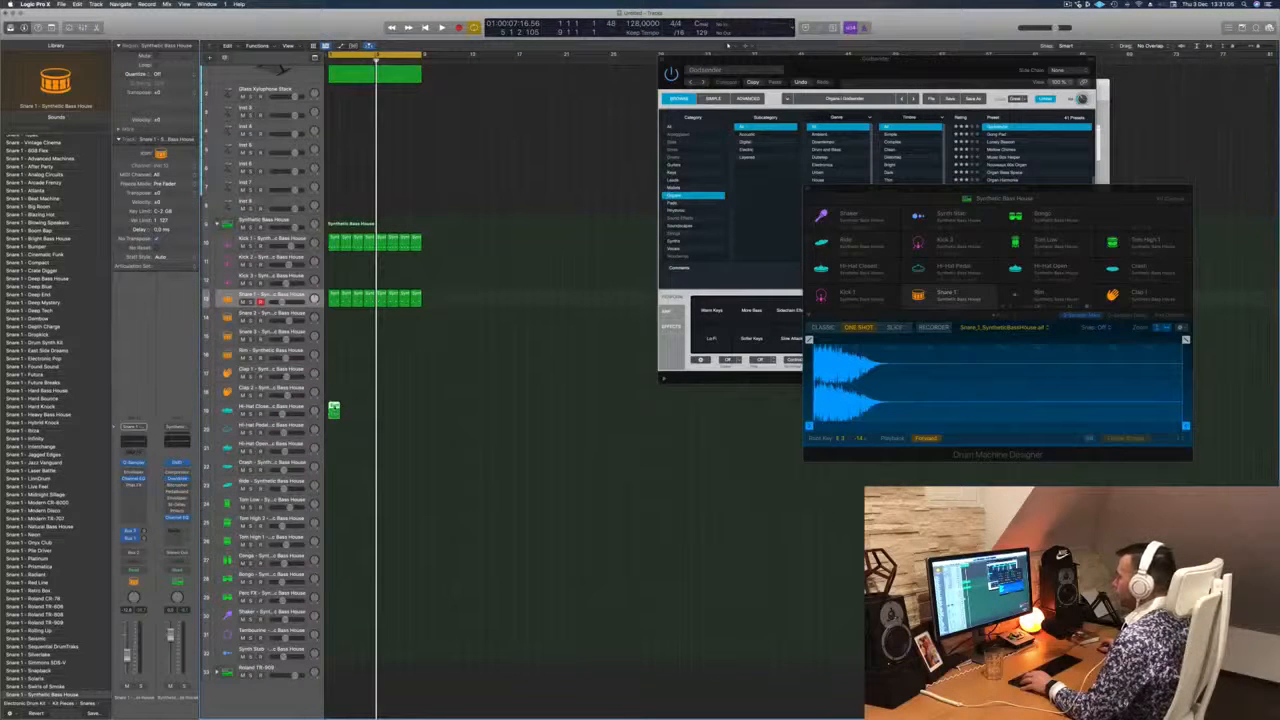
pyautogui.press('p')
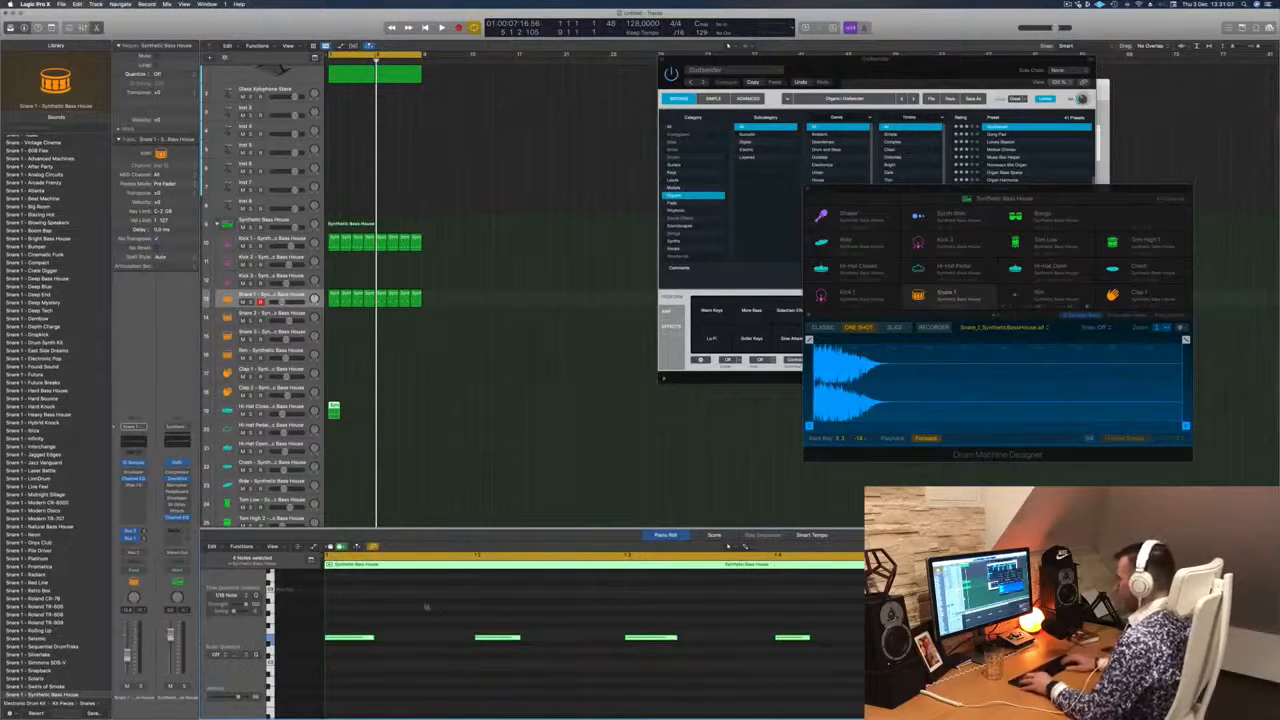
pyautogui.press('space')
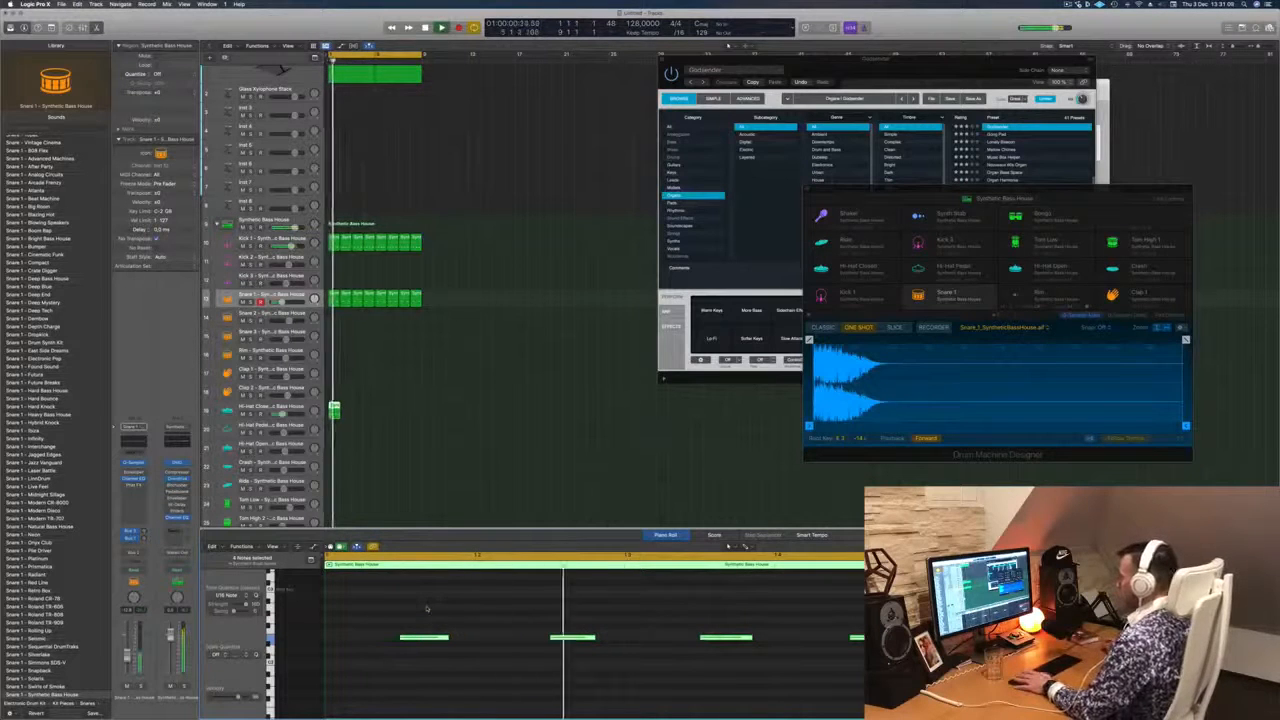
# Duplicate the one-bar Hi-Hat Closed region along its track until it fills the eight-bar cycle, and select that track.
pyautogui.moveTo(333, 410); pyautogui.dragTo(415, 411)
pyautogui.press('space')
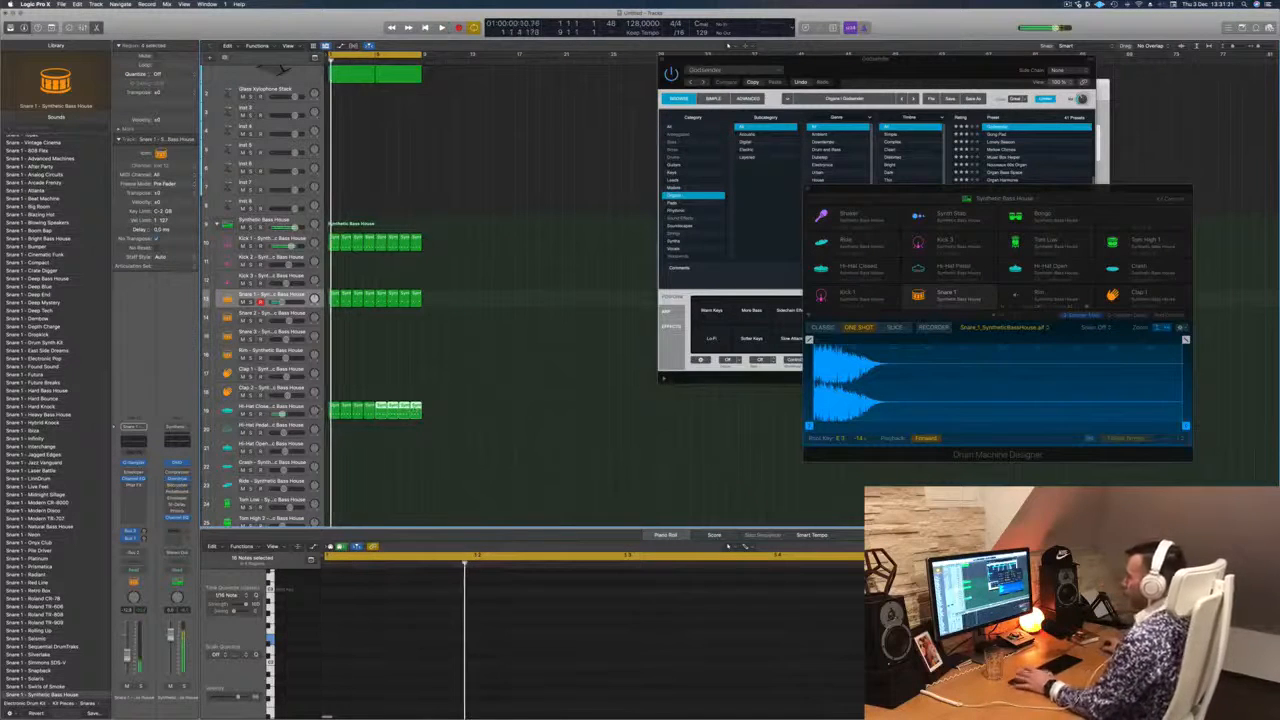
pyautogui.click(290, 407)
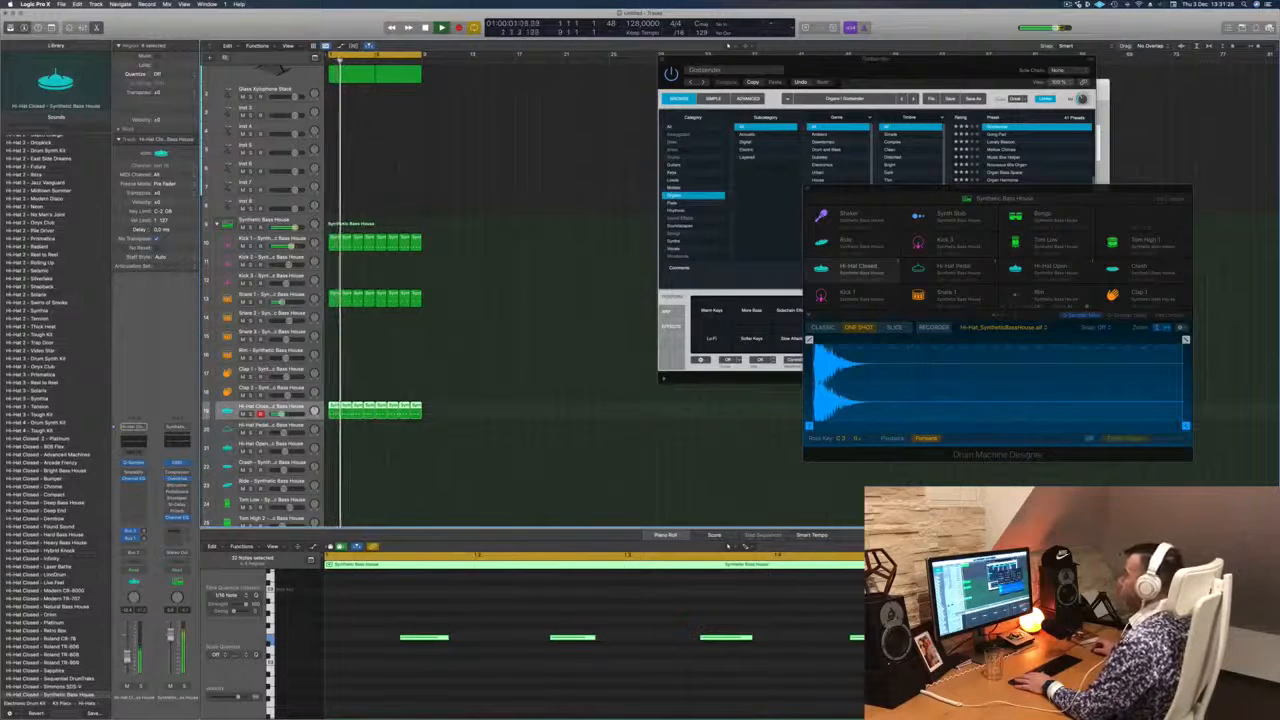
# Copy the bar 2 Hi-Hat Closed region onto the Hi-Hat Pedal track at bar 2.
pyautogui.scroll(-4, 489, 397)
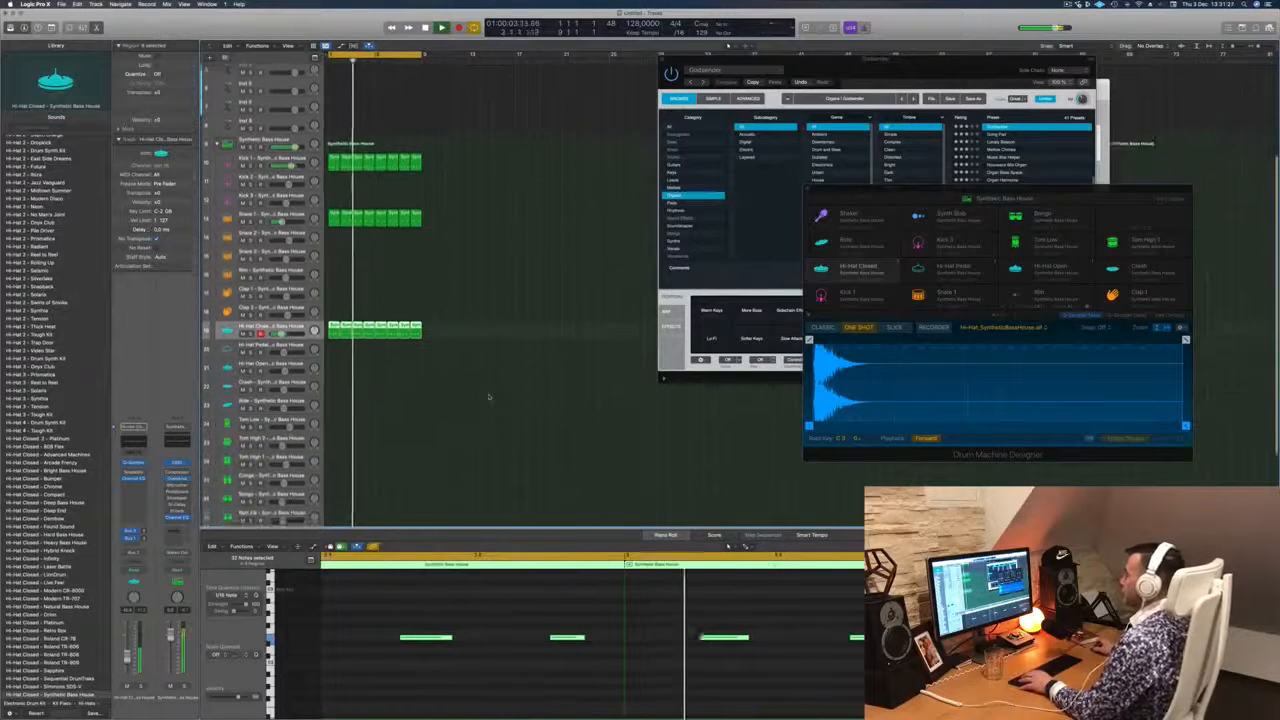
pyautogui.click(450, 356)
pyautogui.click(346, 321)
pyautogui.moveTo(347, 321); pyautogui.dragTo(347, 342)
# Delete all but the last off-beat note of the Hi-Hat Pedal region and copy the region to bars 4, 6 and 8.
pyautogui.moveTo(390, 631); pyautogui.dragTo(763, 666)
pyautogui.press('Delete')
pyautogui.press('space')
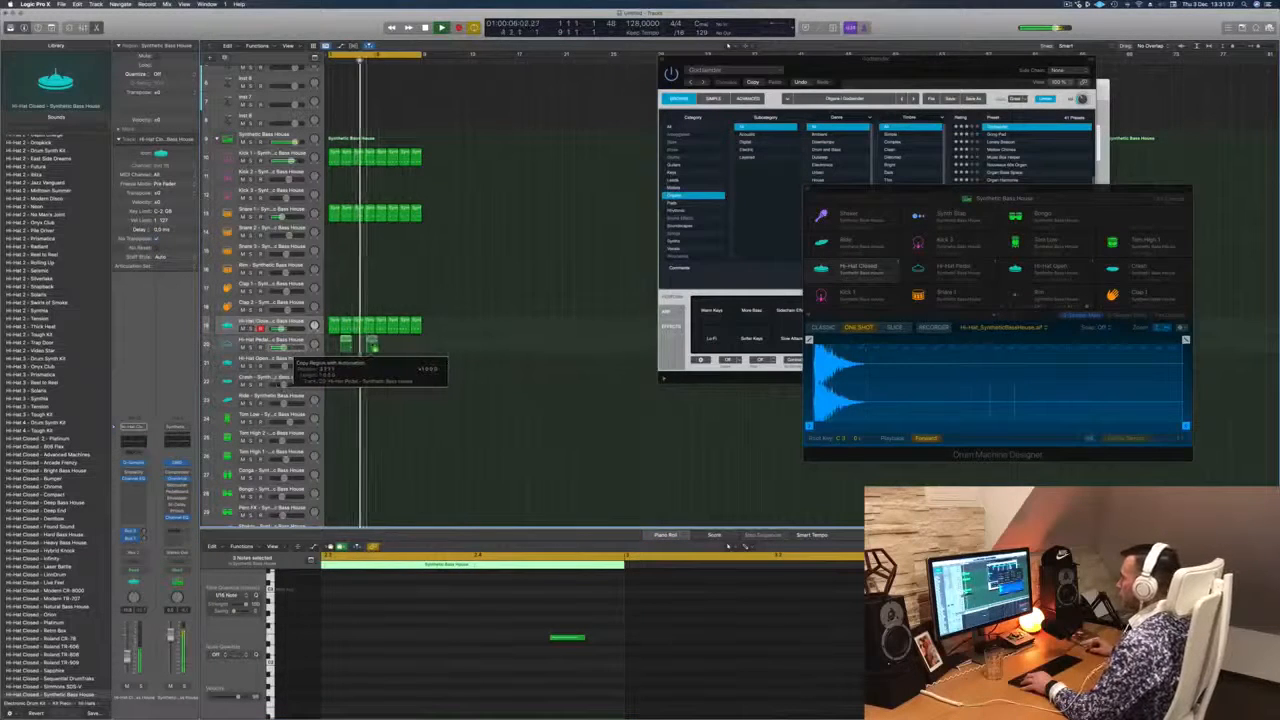
pyautogui.moveTo(369, 345); pyautogui.dragTo(393, 350)
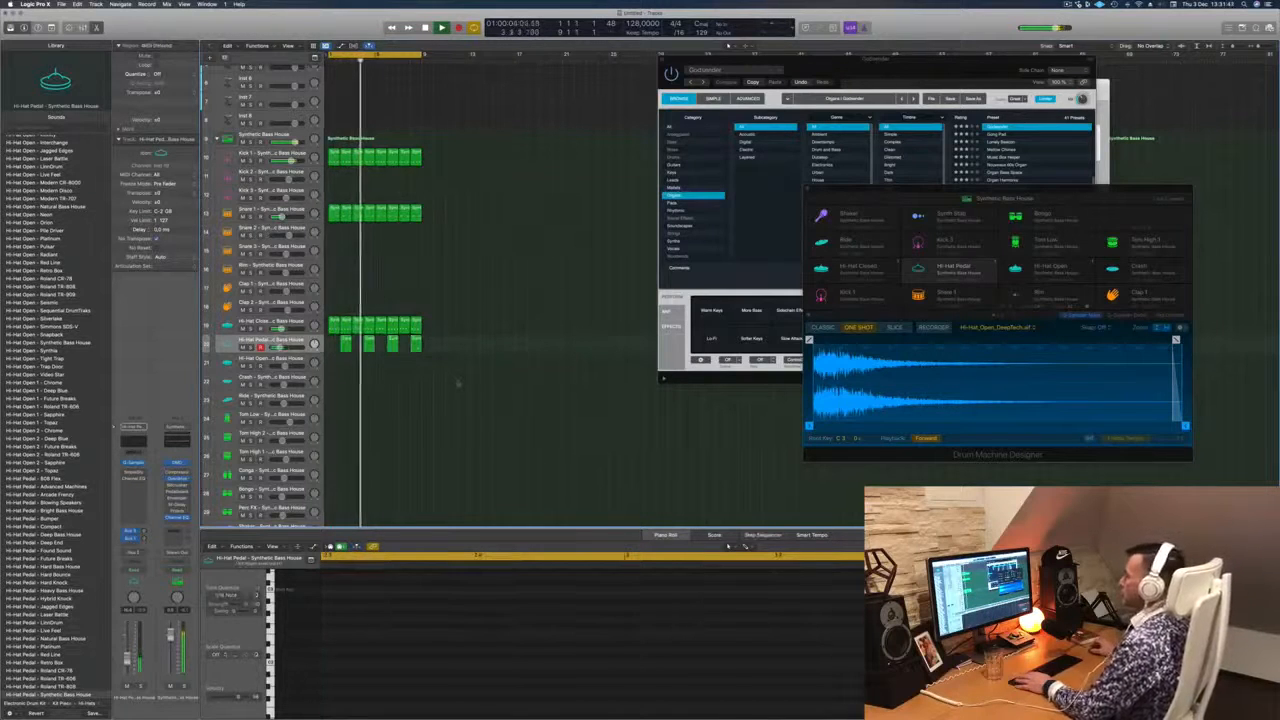
# Copy a one-bar Hi-Hat Closed region onto the Bongo track at bar 1 and transpose its four notes.
pyautogui.scroll(-4, 457, 391)
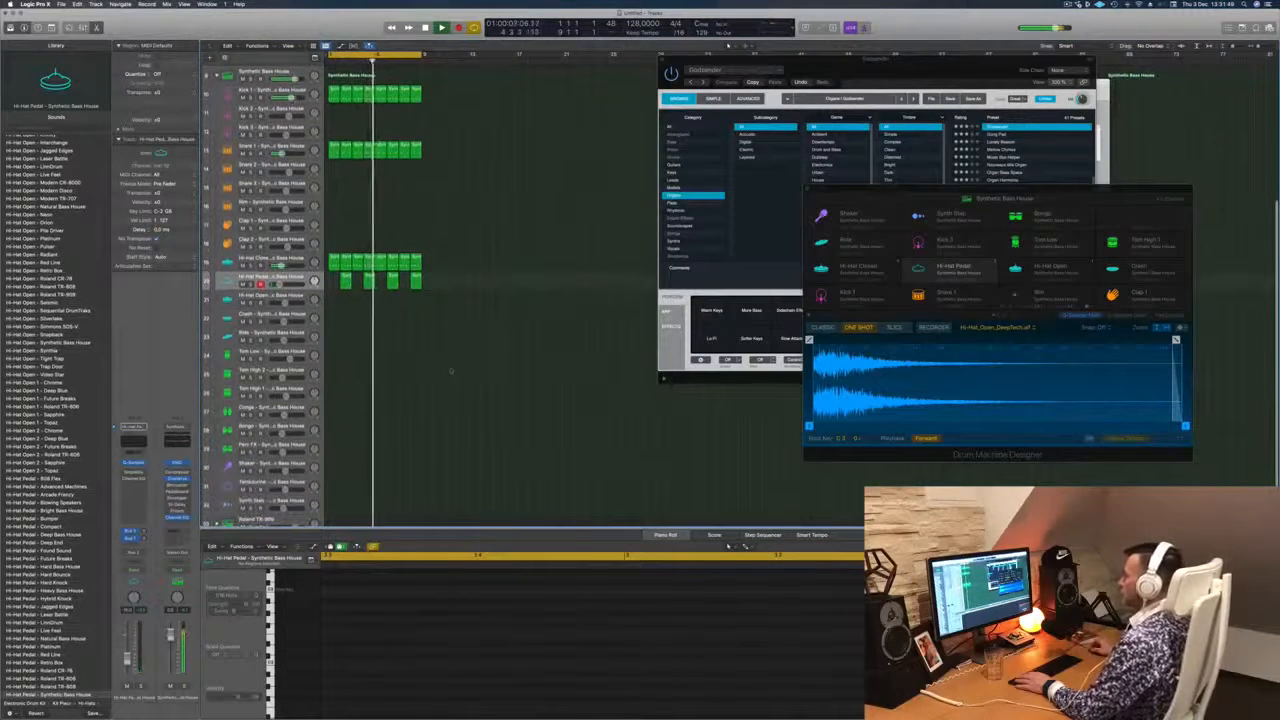
pyautogui.moveTo(345, 280); pyautogui.dragTo(334, 432)
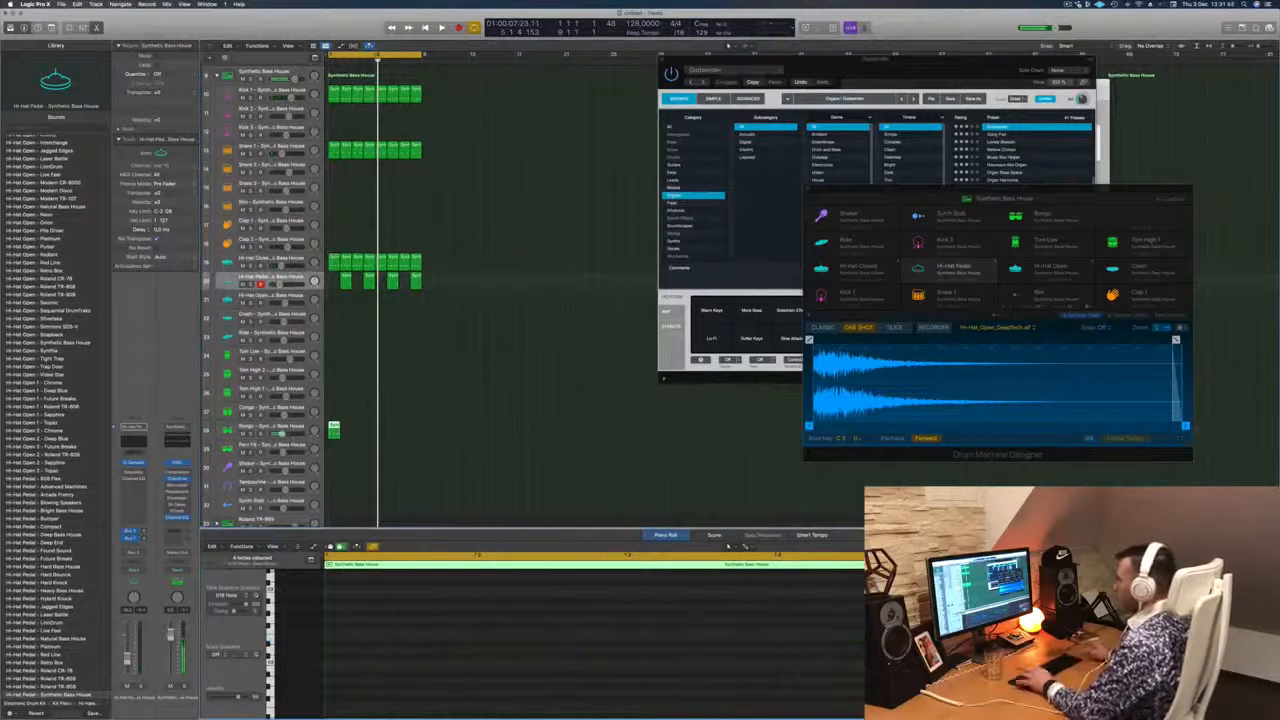
pyautogui.scroll(3, 465, 634)
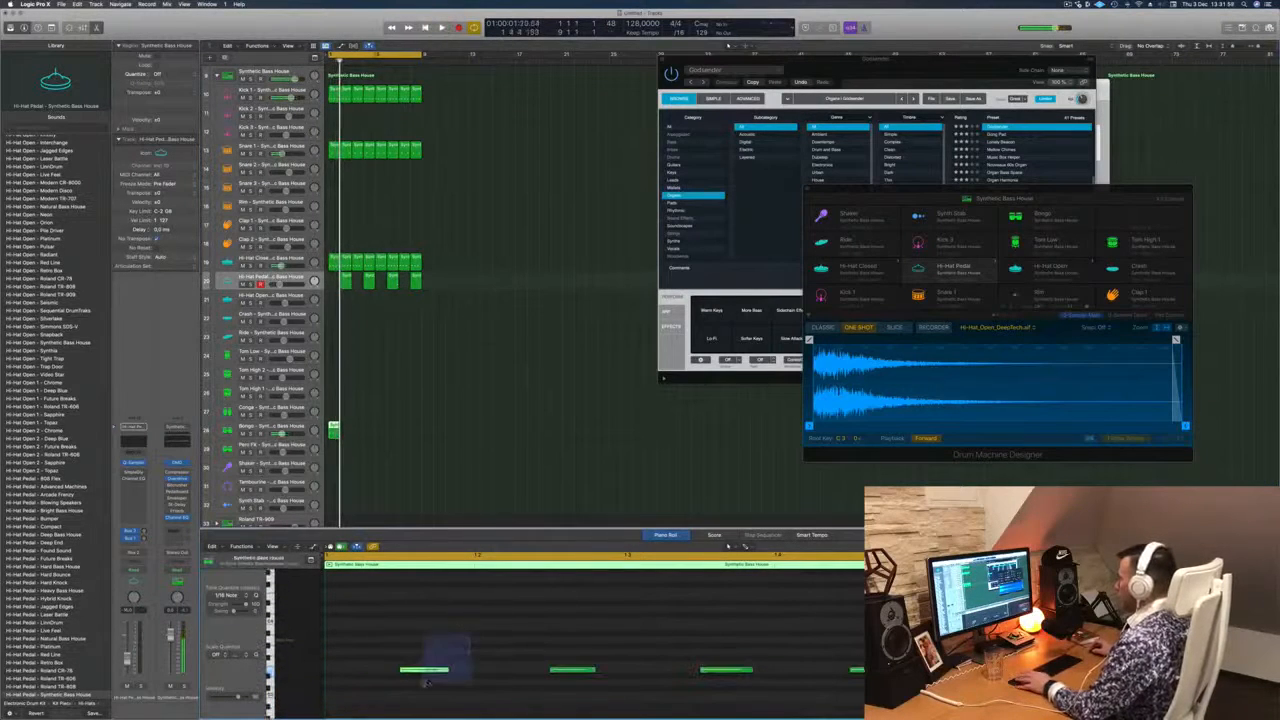
# Copy the first bongo note a sixteenth later, move the third beat's note a sixteenth later, and try the pattern without the second beat's note.
pyautogui.moveTo(432, 673); pyautogui.dragTo(472, 676)
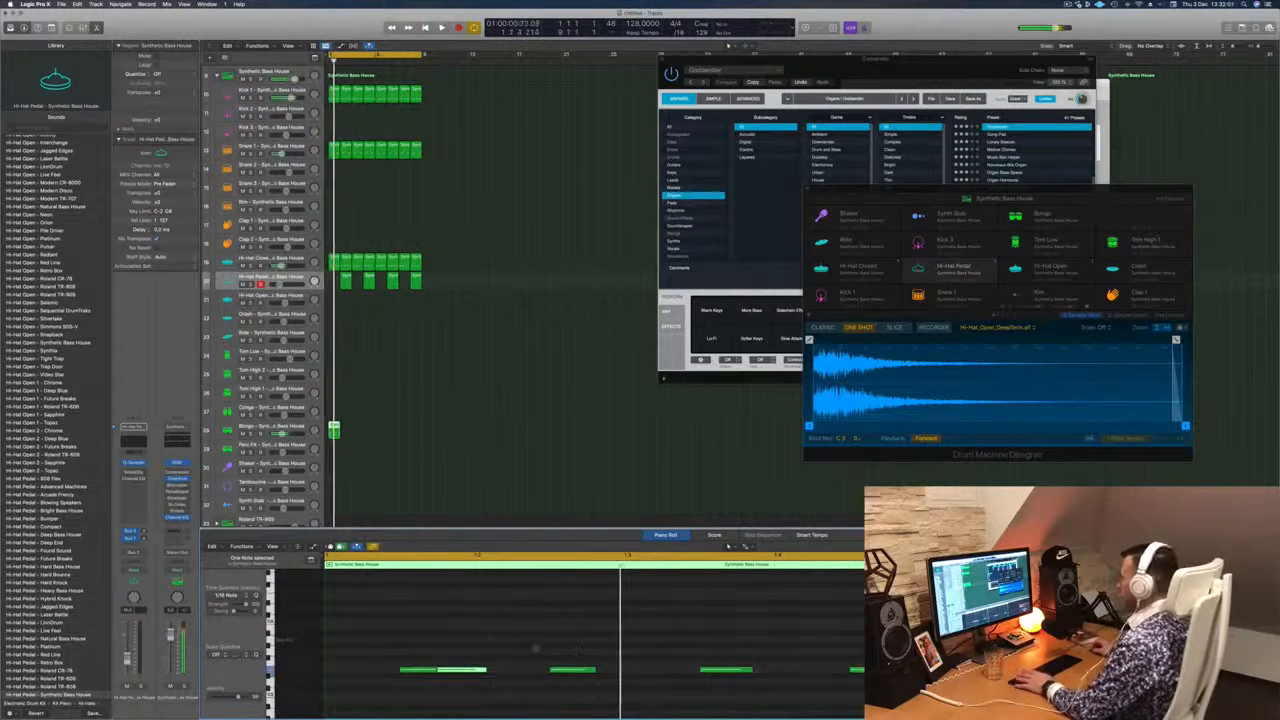
pyautogui.press('space')
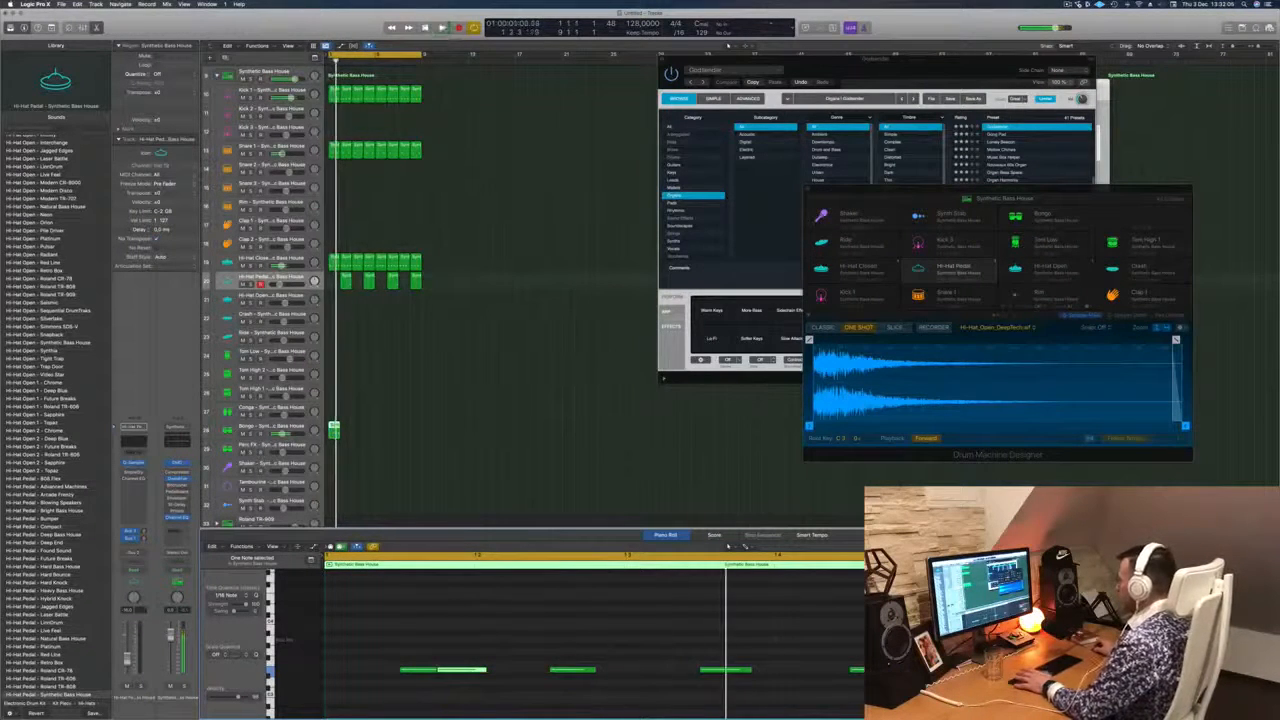
pyautogui.hotkey('alt', 'Right')
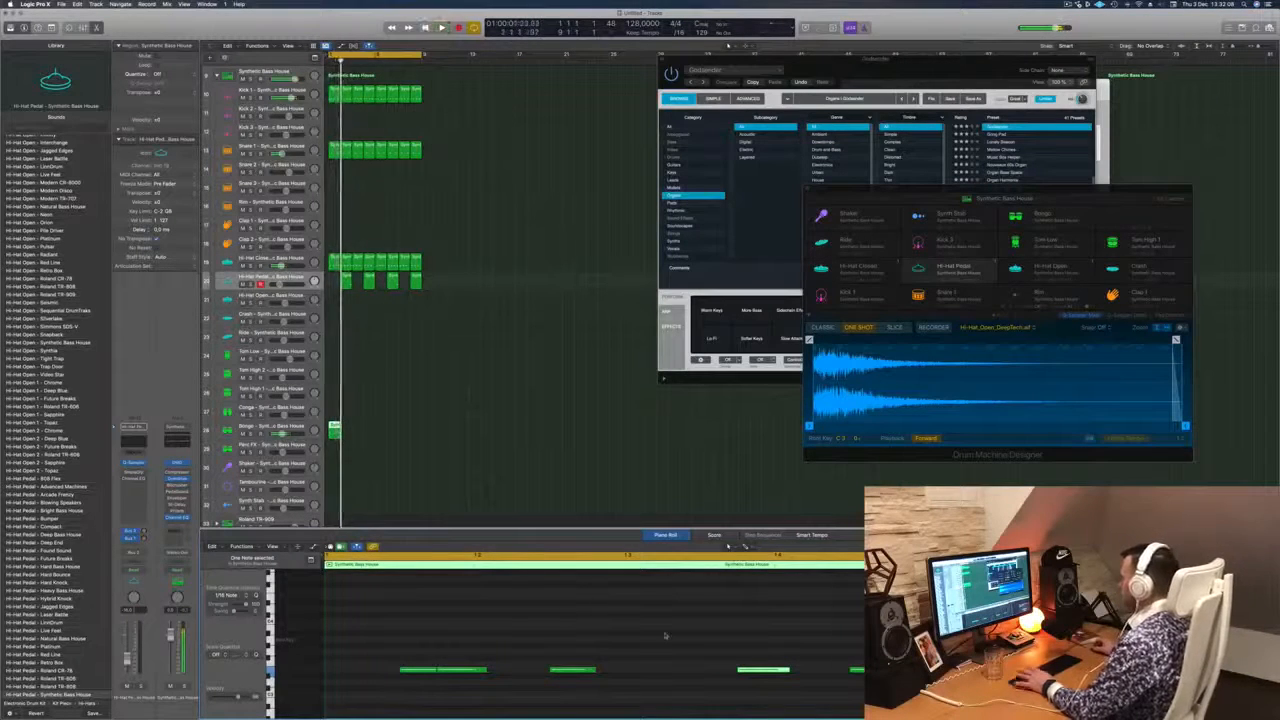
pyautogui.click(565, 670)
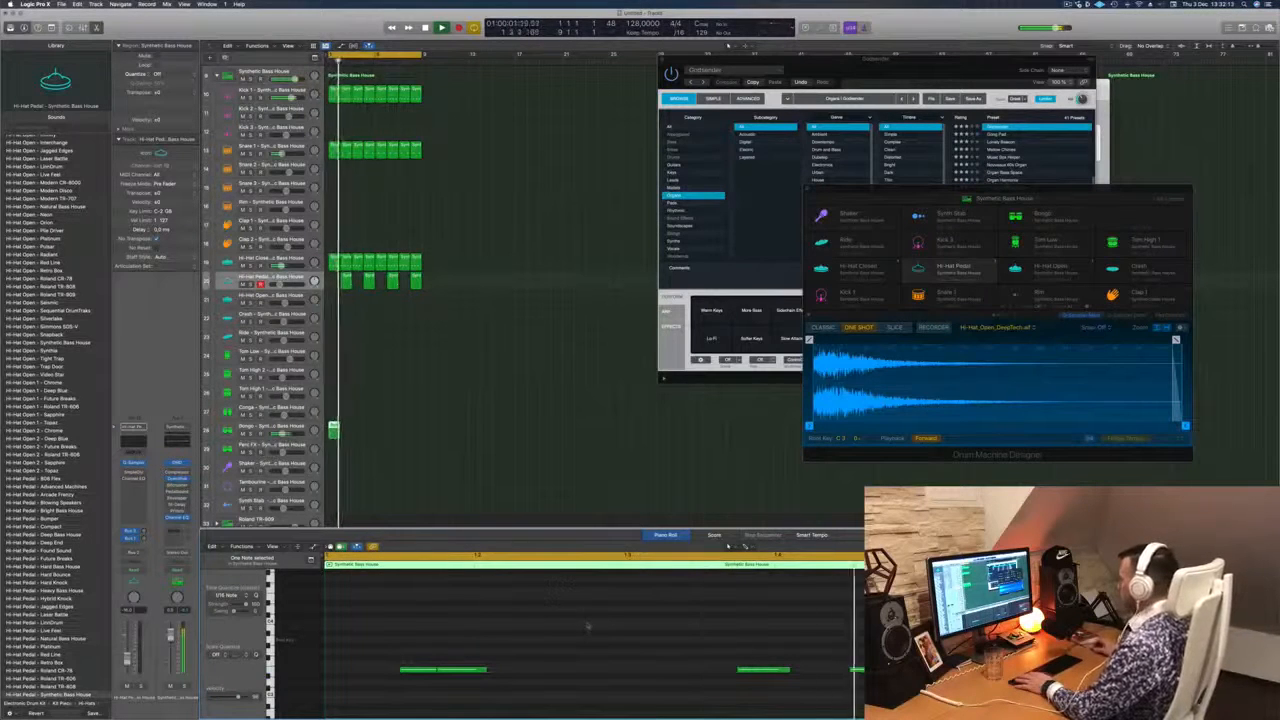
pyautogui.press('super+z')
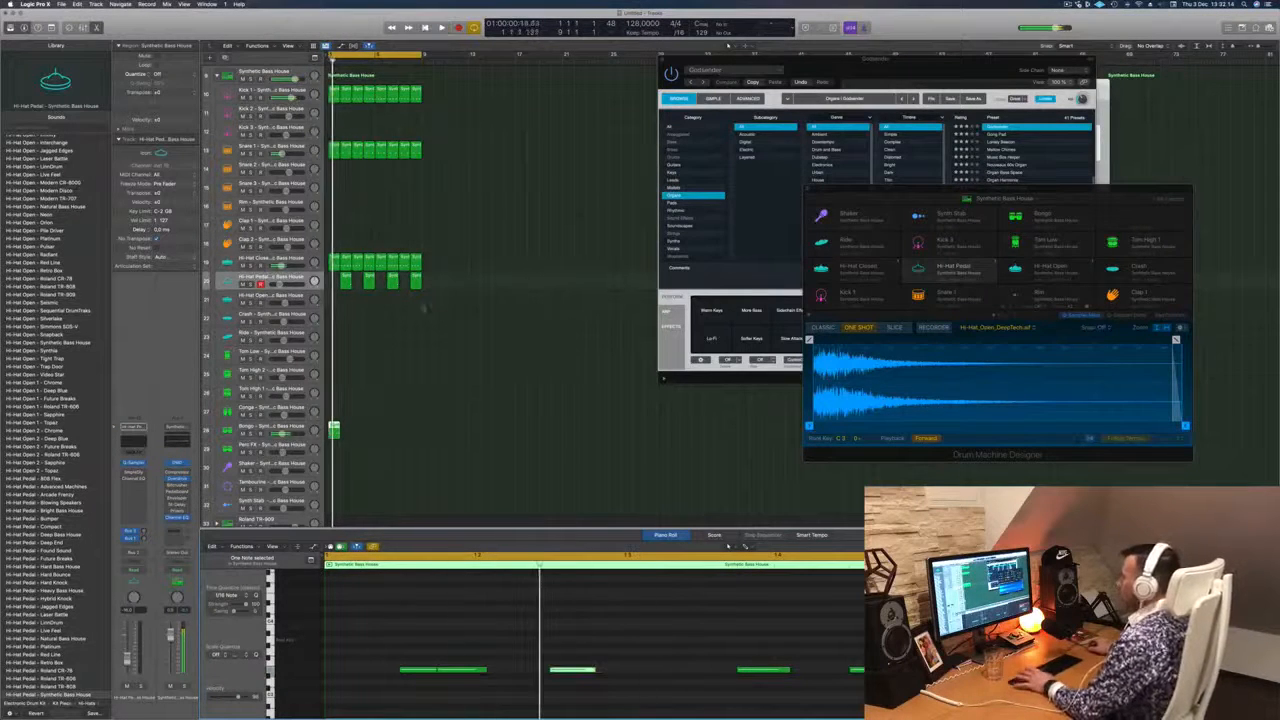
# Select the Bongo track and duplicate its one-bar region until it fills the eight-bar cycle.
pyautogui.click(1040, 216)
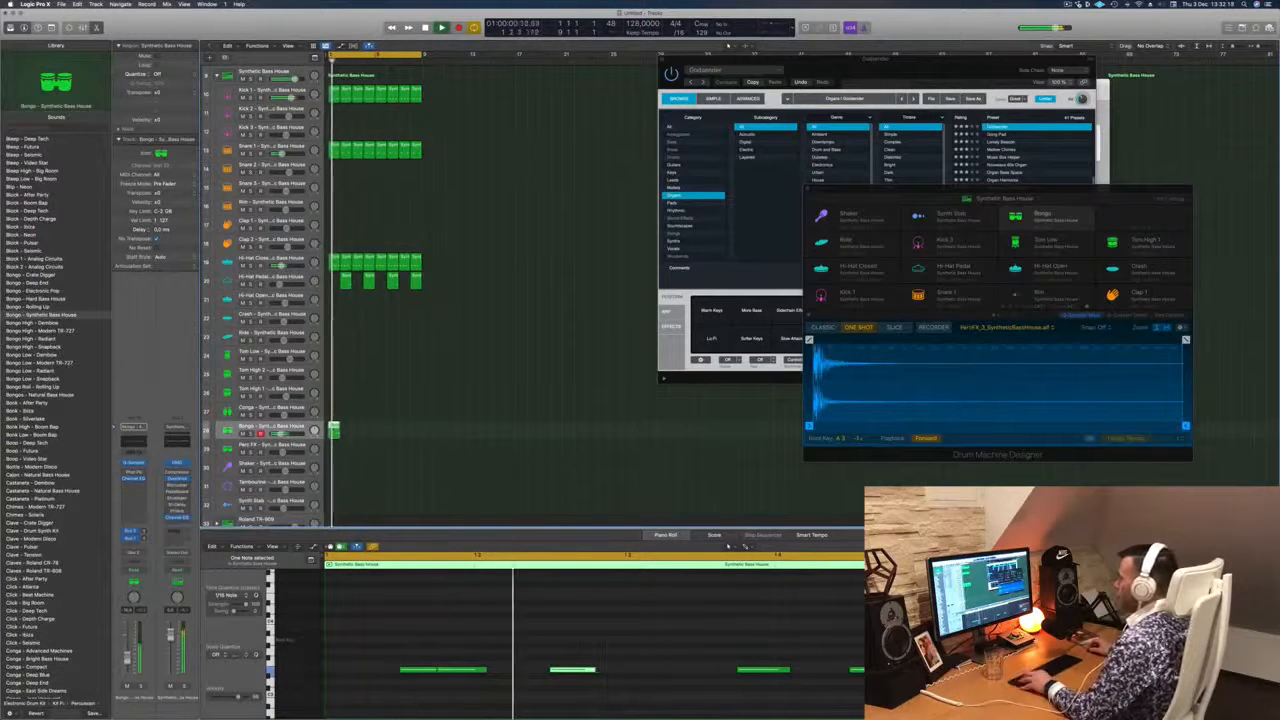
pyautogui.moveTo(334, 430); pyautogui.dragTo(380, 432)
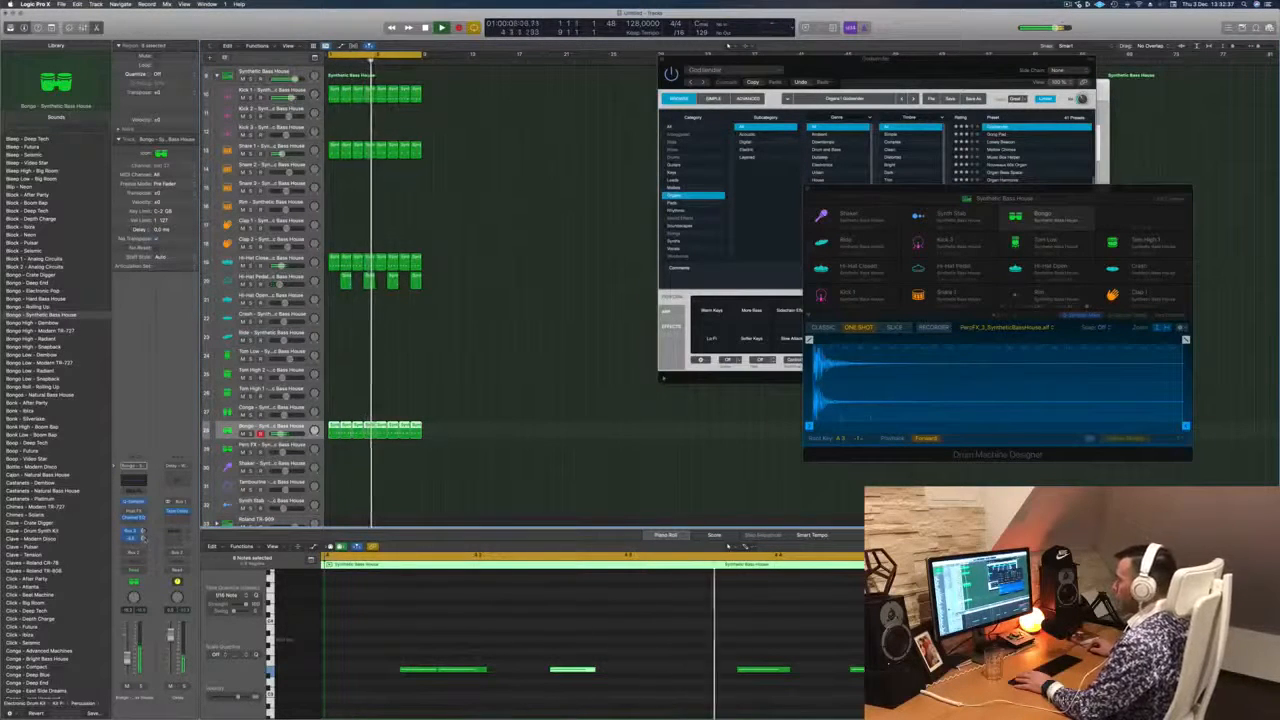
# Copy a one-bar off-beat hi-hat region onto the Conga track at bar 1 and delete its first two notes.
pyautogui.scroll(-3, 480, 393)
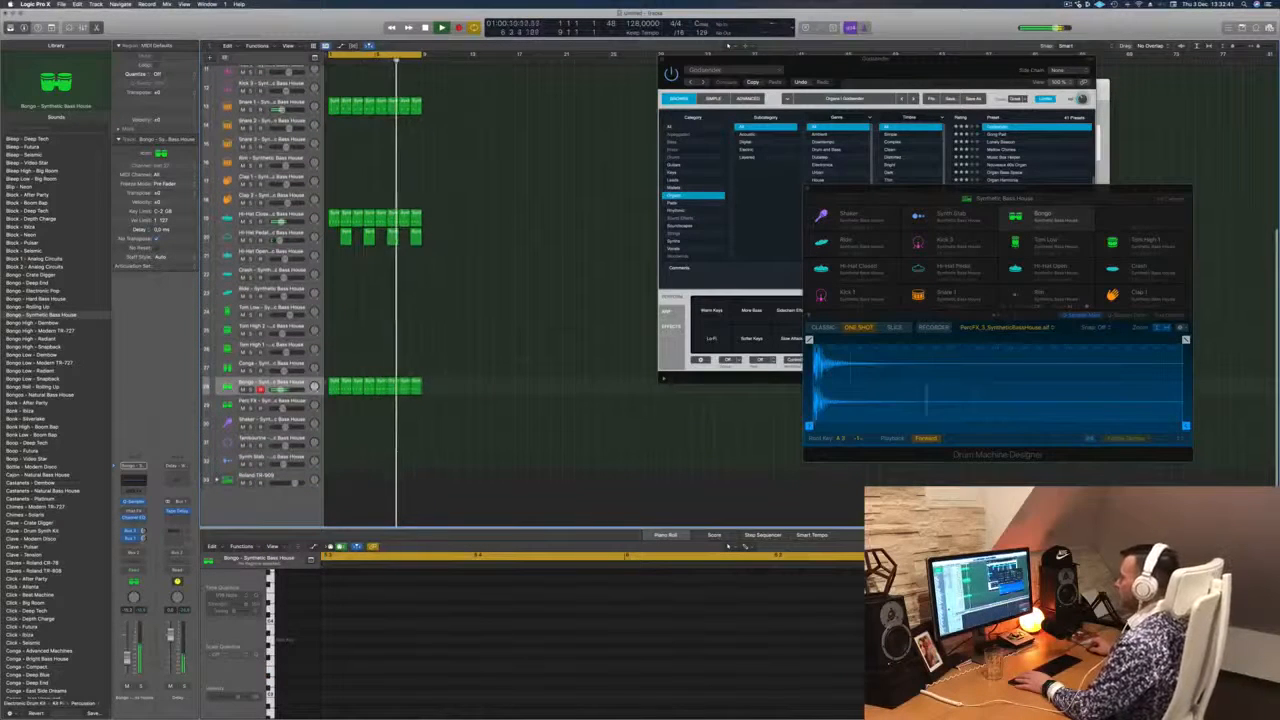
pyautogui.moveTo(335, 385)
pyautogui.mouseDown()
pyautogui.moveTo(333, 320)
pyautogui.moveTo(333, 374)
pyautogui.mouseUp()
pyautogui.press('space')
pyautogui.moveTo(361, 609); pyautogui.dragTo(555, 686)
pyautogui.press('space')
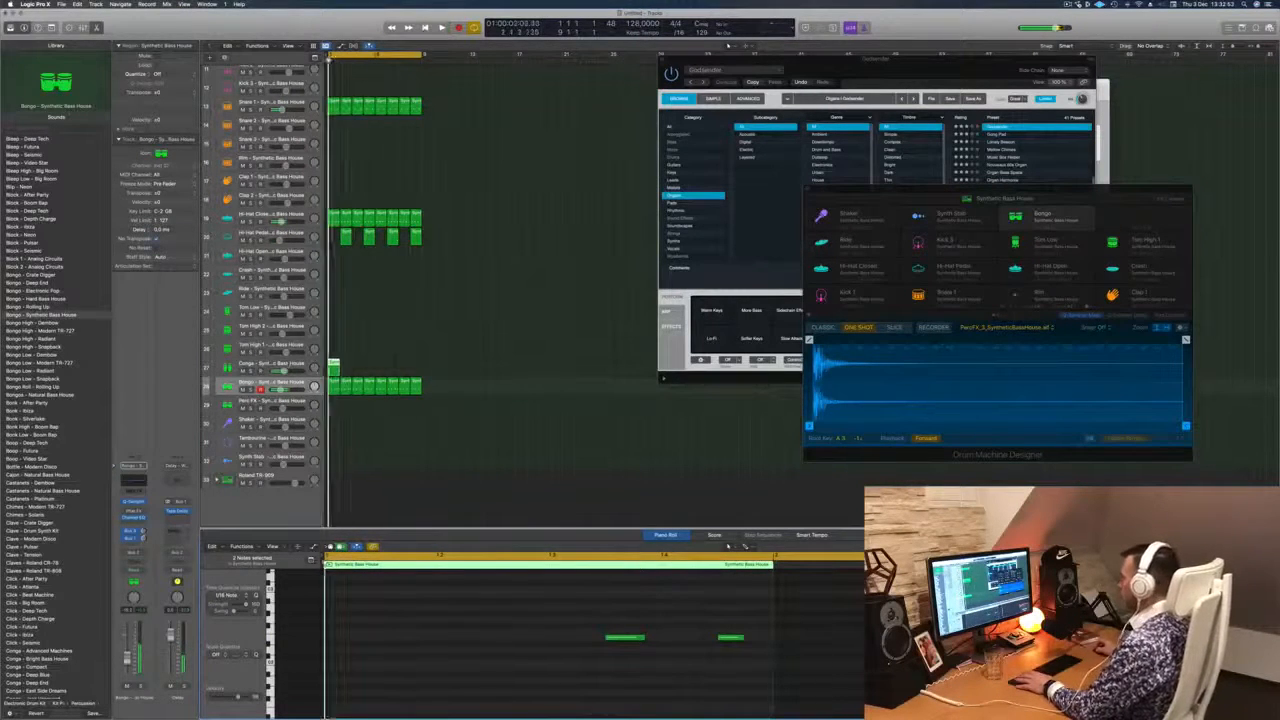
# Try the conga notes an octave lower, raise them back, and duplicate the Conga region across the eight-bar cycle.
pyautogui.hotkey('shift', 'alt', 'Down')
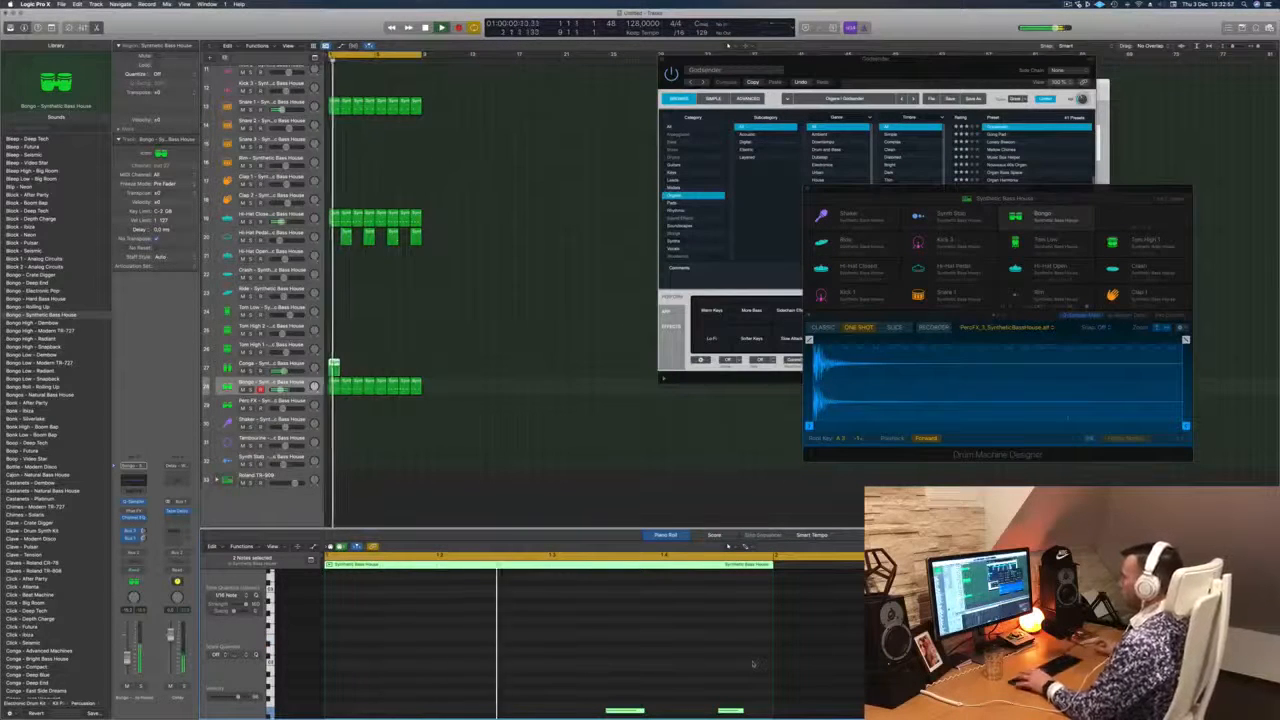
pyautogui.hotkey('shift', 'alt', 'Up')
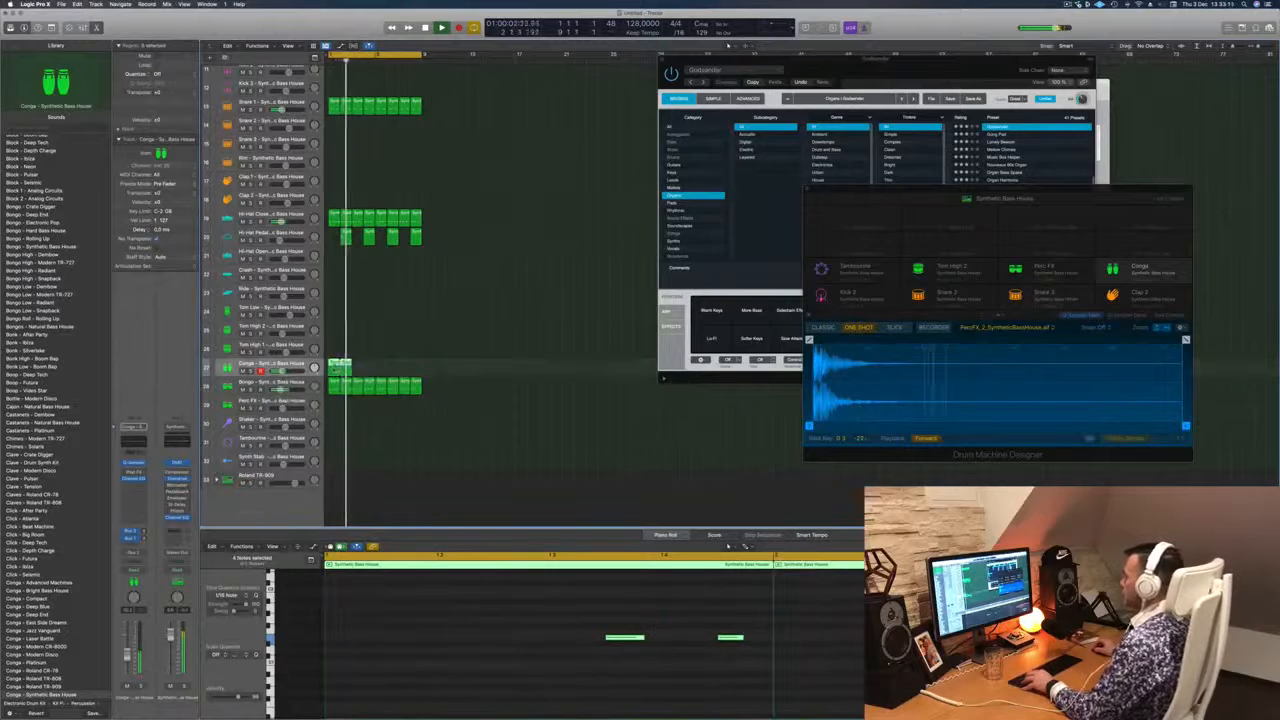
pyautogui.moveTo(342, 364); pyautogui.dragTo(391, 378)
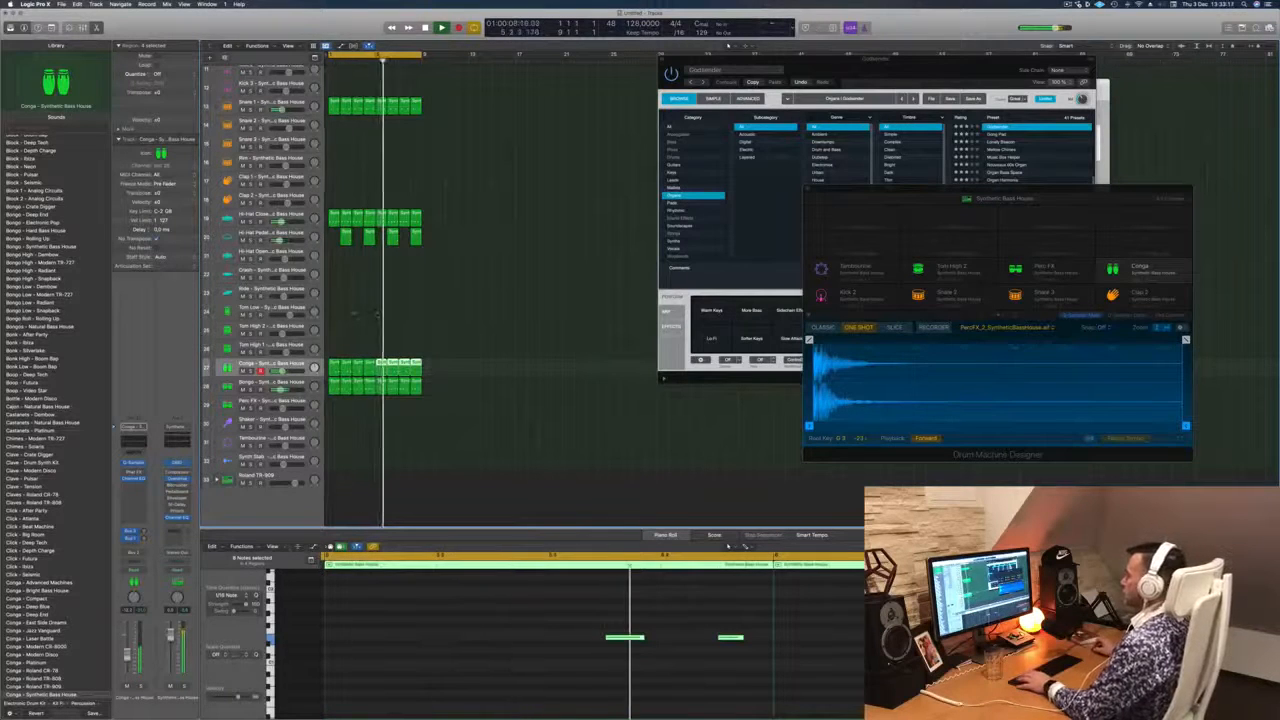
# Copy the first Hi-Hat Closed region onto the Hi-Hat Open track at bar 1 and transpose its four notes.
pyautogui.press('space')
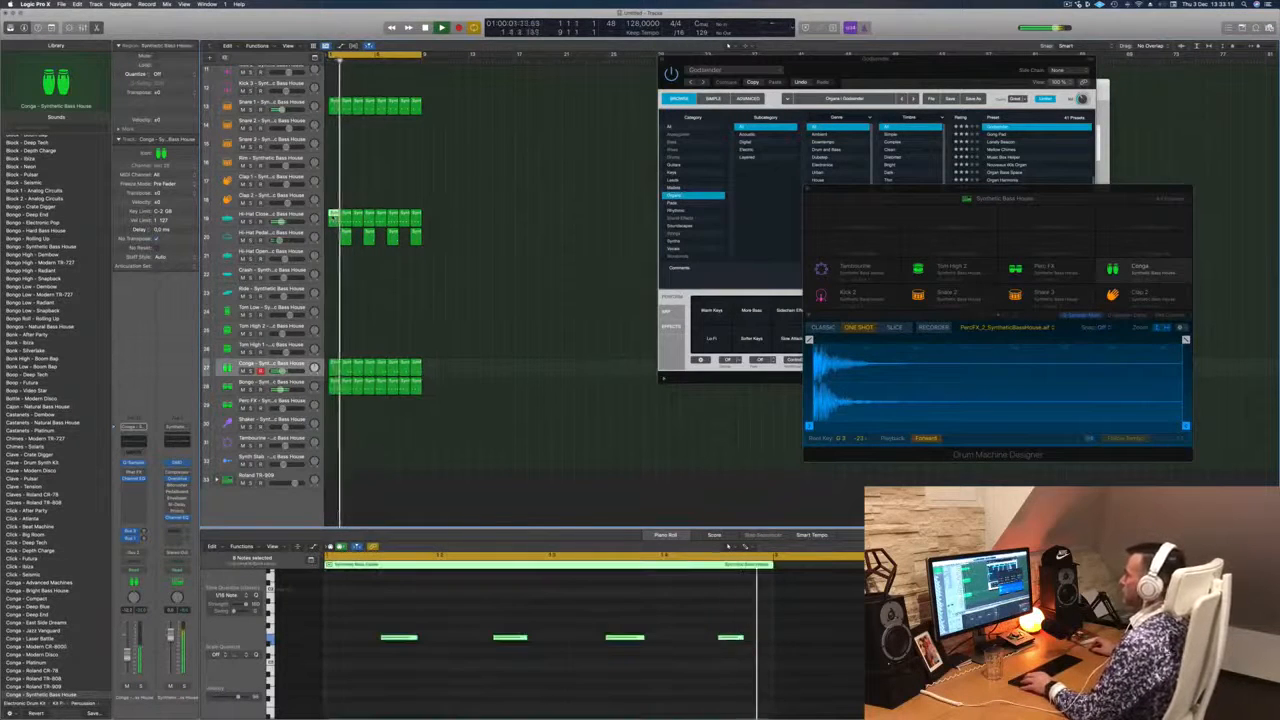
pyautogui.moveTo(334, 236); pyautogui.dragTo(334, 255)
pyautogui.moveTo(365, 626); pyautogui.dragTo(758, 683)
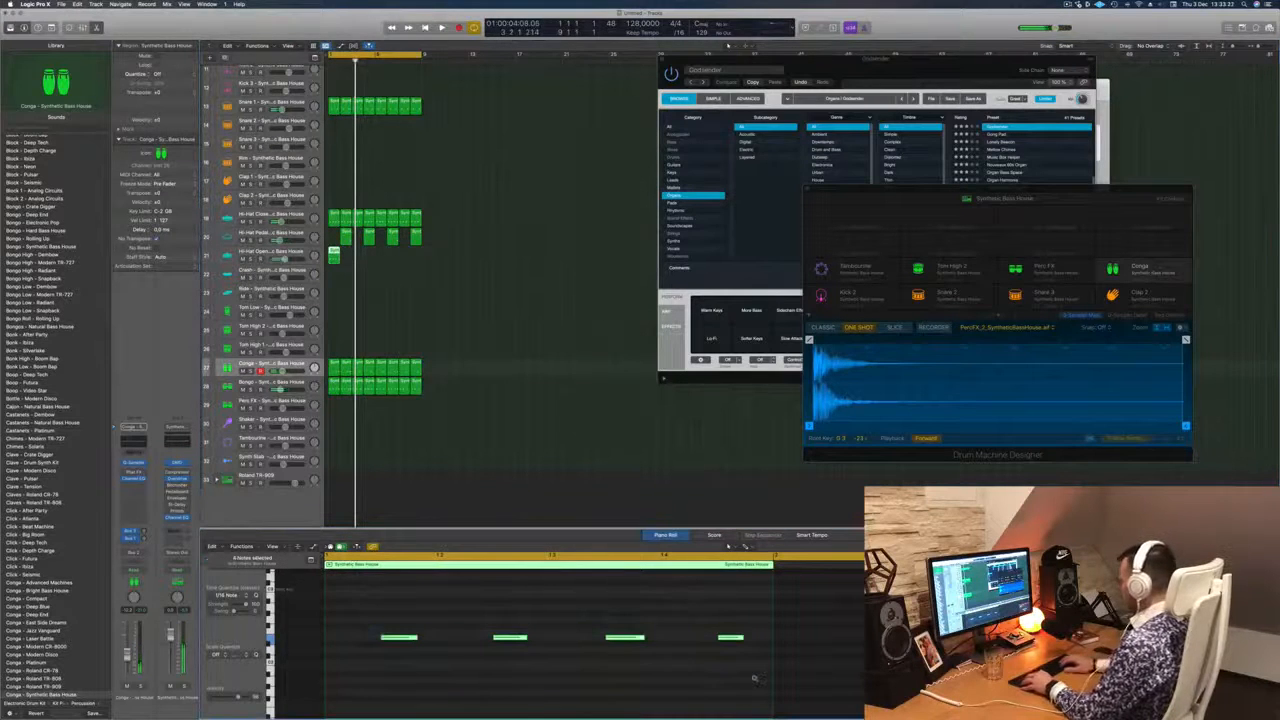
pyautogui.press('space')
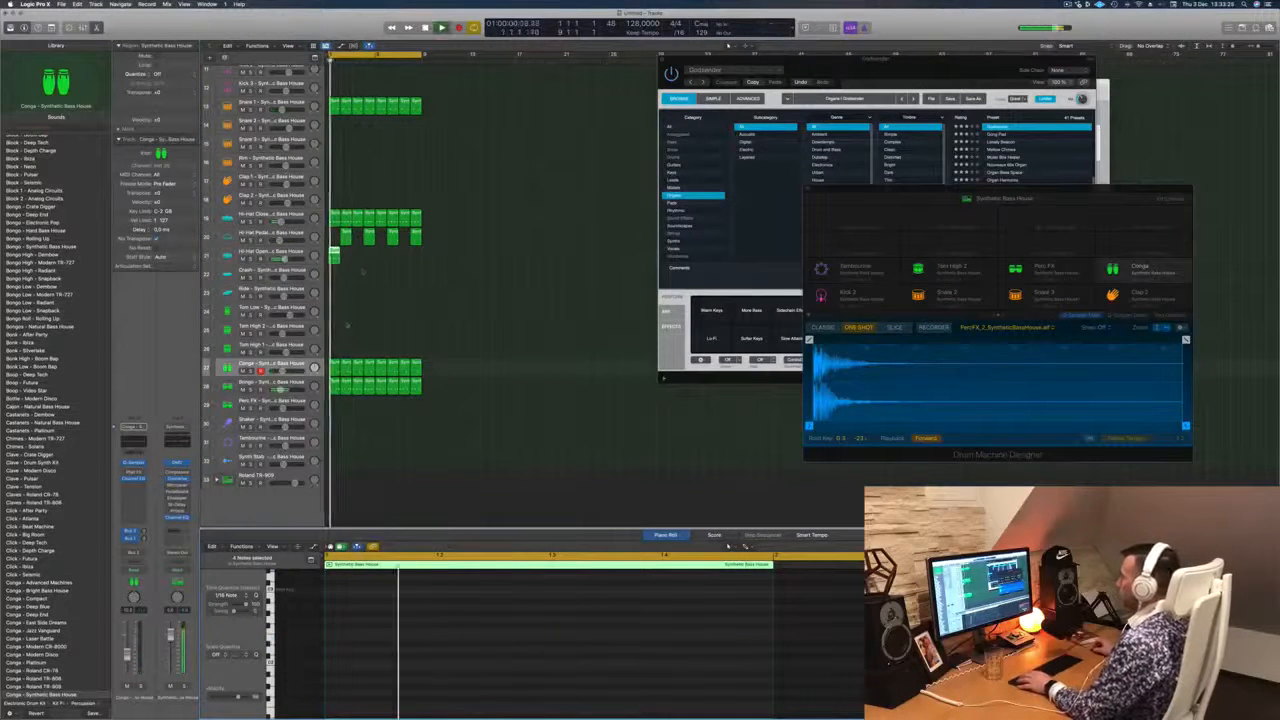
# Duplicate the Hi-Hat Open region along its track to fill the eight-bar cycle, and select the track with all its regions.
pyautogui.moveTo(334, 252); pyautogui.dragTo(383, 260)
pyautogui.keyDown('shift'); pyautogui.click(333, 252); pyautogui.keyUp('shift')
pyautogui.keyDown('shift'); pyautogui.click(346, 252); pyautogui.keyUp('shift')
pyautogui.keyDown('shift'); pyautogui.click(334, 252); pyautogui.keyUp('shift')
pyautogui.click(270, 252)
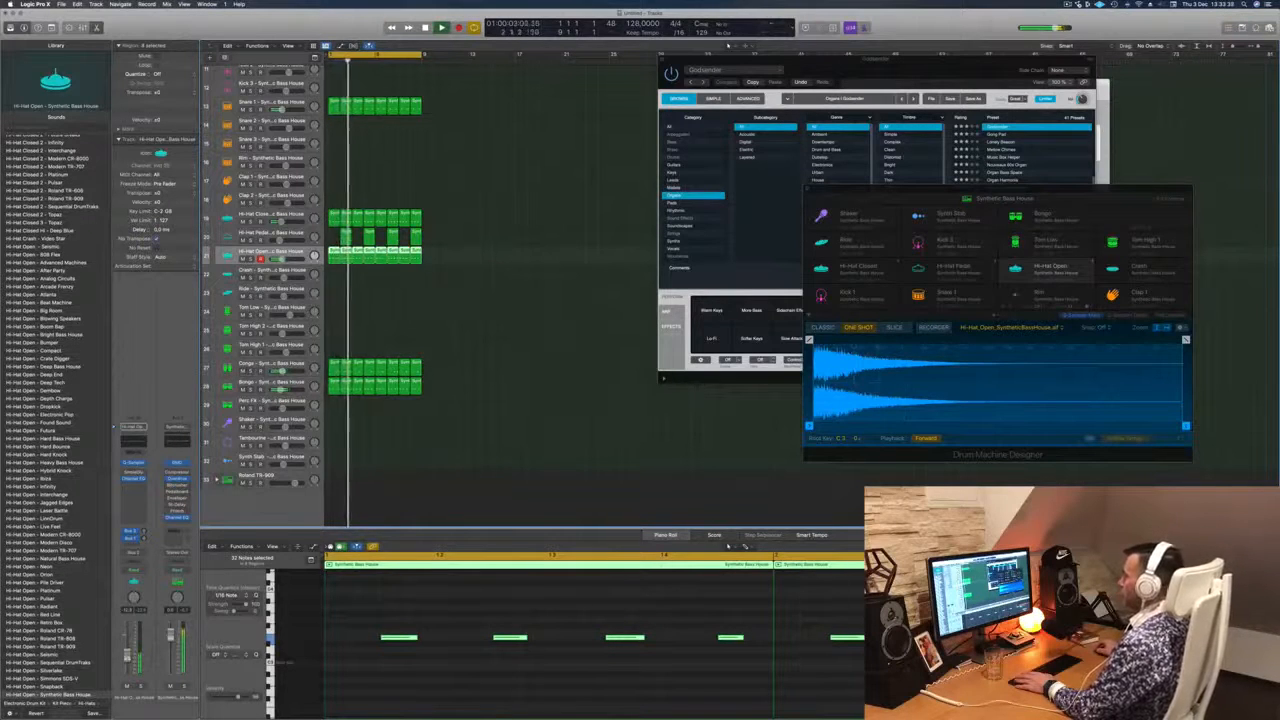
# Set the left delay of the Hi-Hat Open track's Sample Delay effect to 10.0 ms and close the effect window.
pyautogui.press('Return')
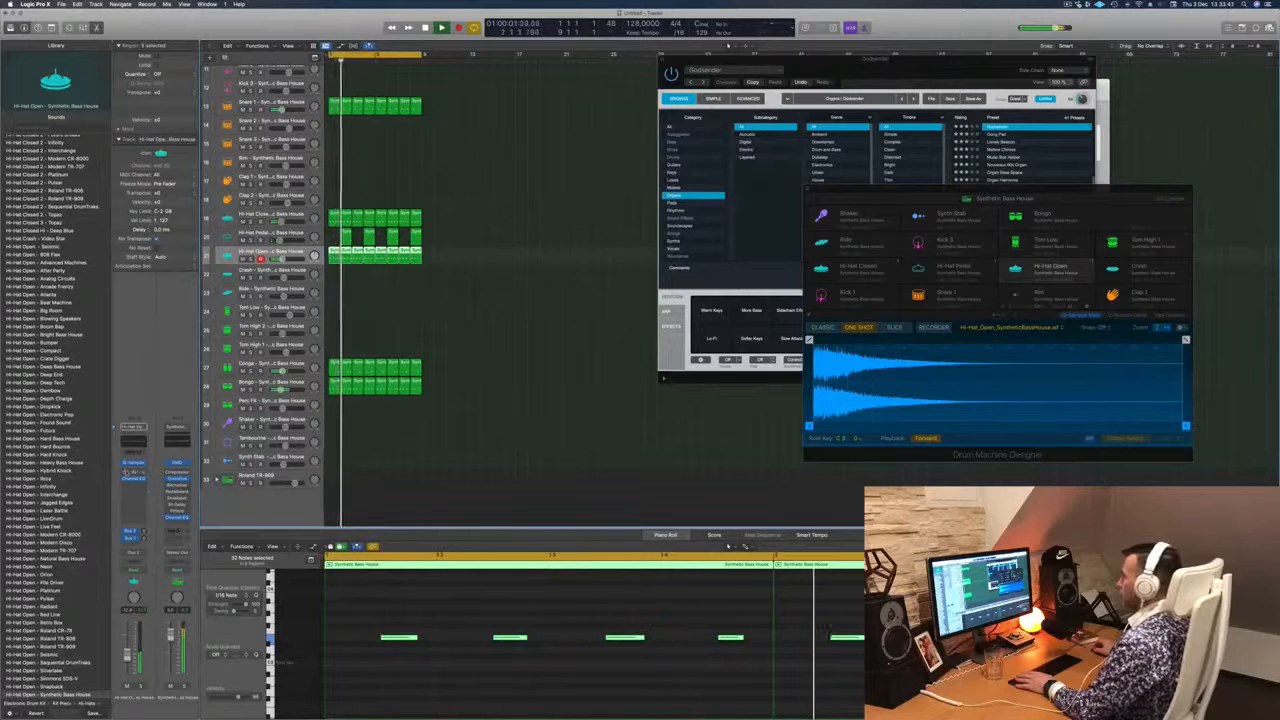
pyautogui.click(133, 472)
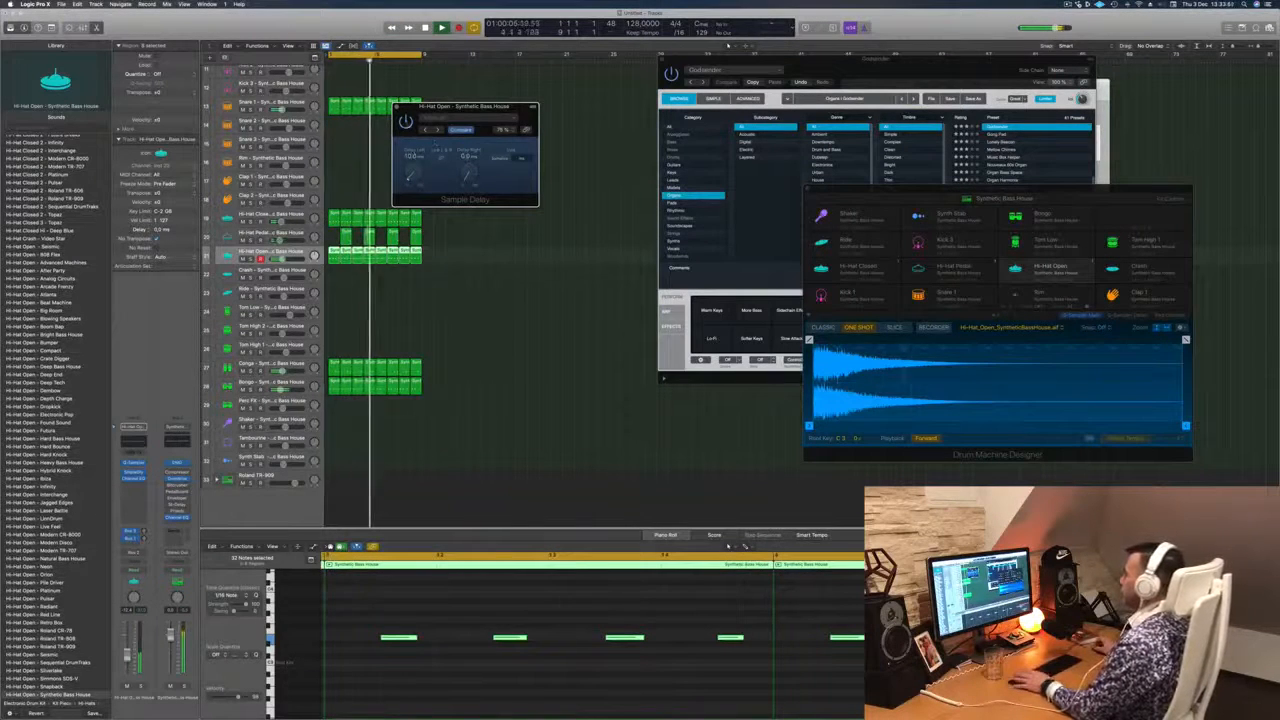
pyautogui.moveTo(440, 107); pyautogui.dragTo(434, 160)
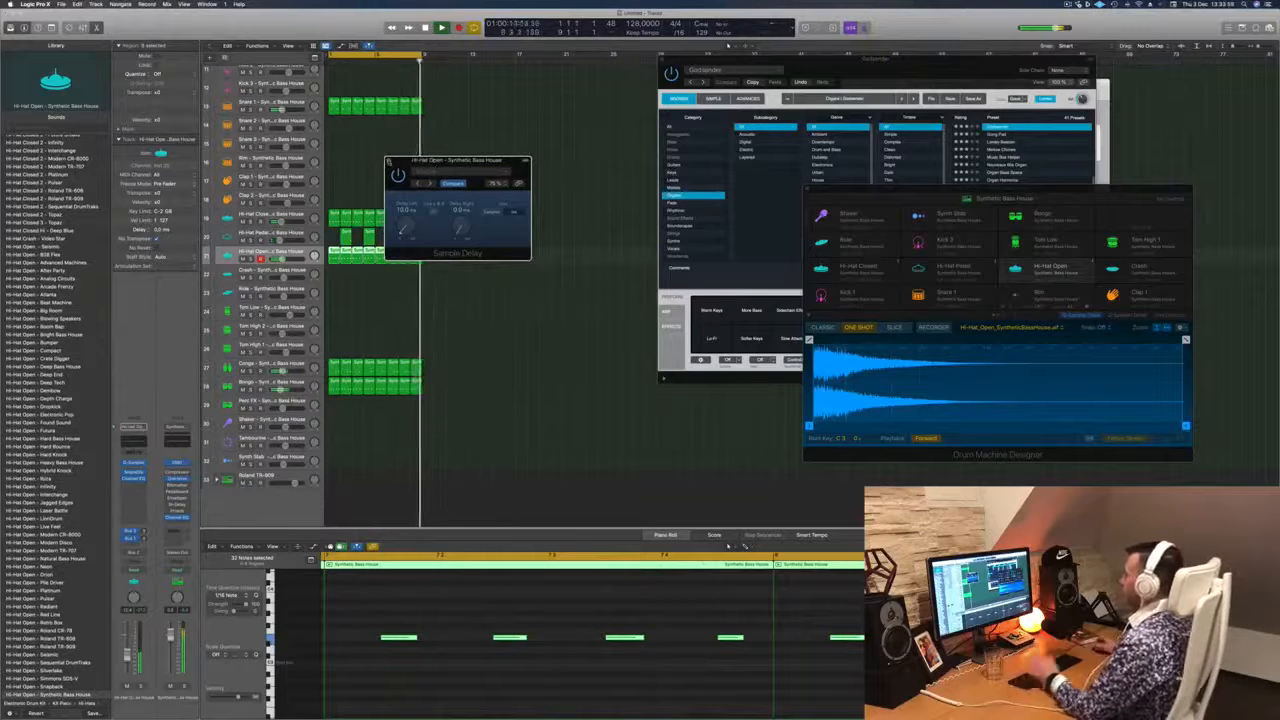
pyautogui.click(389, 161)
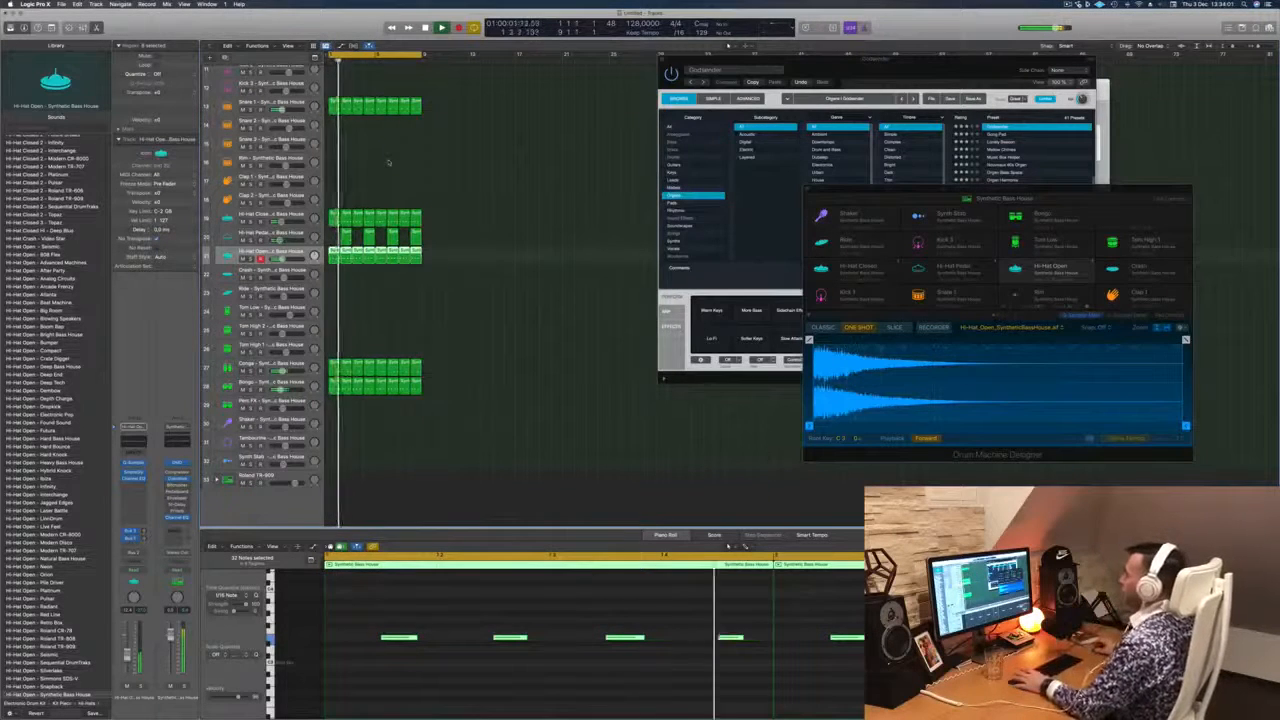
pyautogui.click(462, 327)
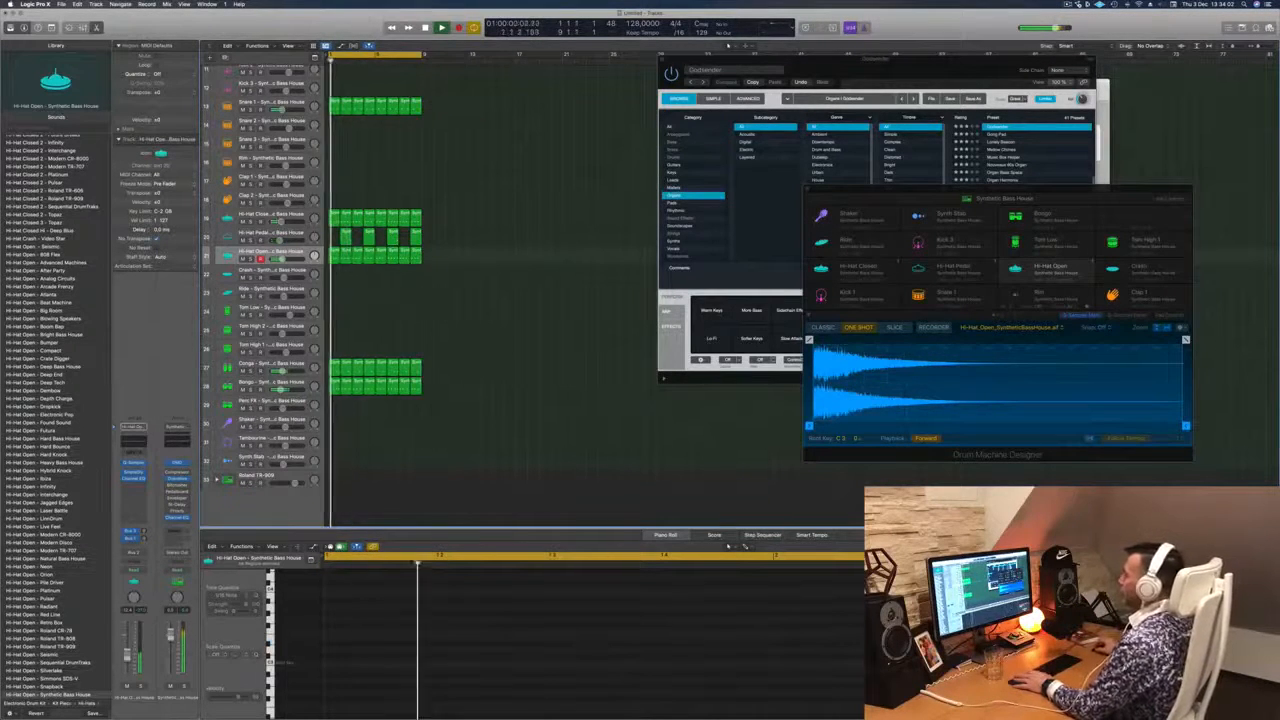
# Set the right delay of the Hi-Hat Closed track's Sample Delay effect to 10.0 ms, play it back, and close the effect window.
pyautogui.click(268, 214)
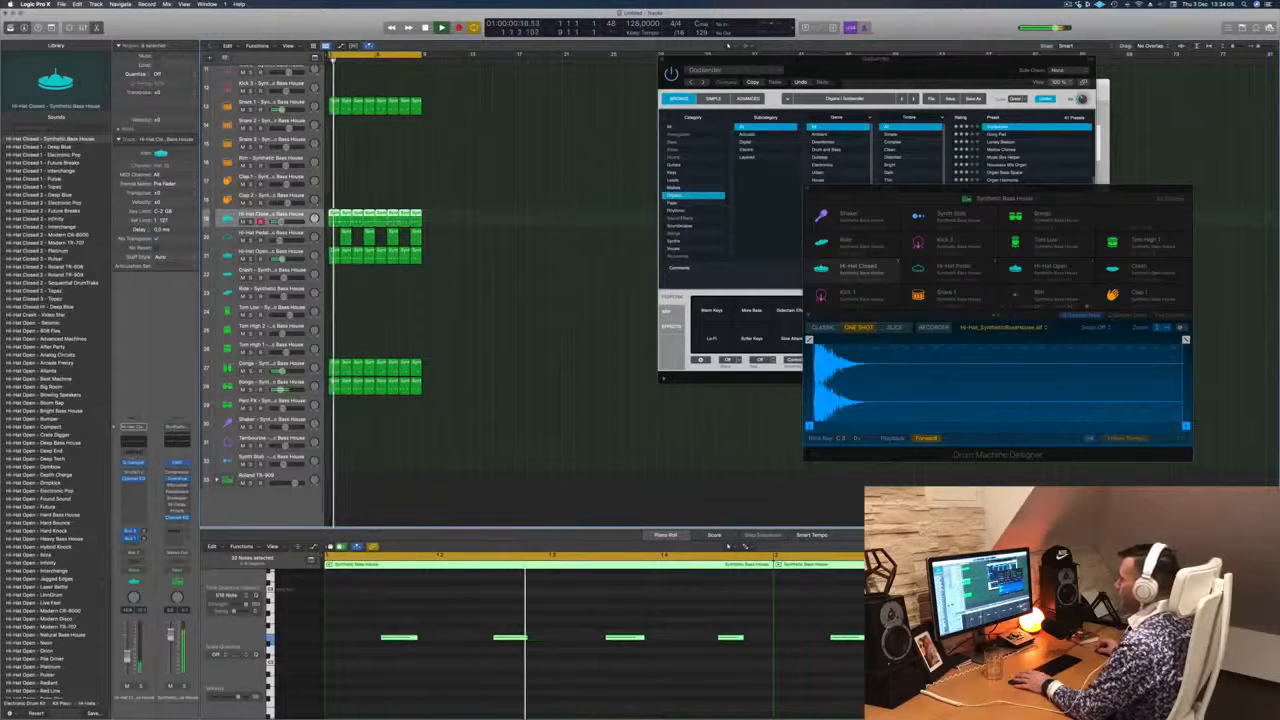
pyautogui.click(134, 472)
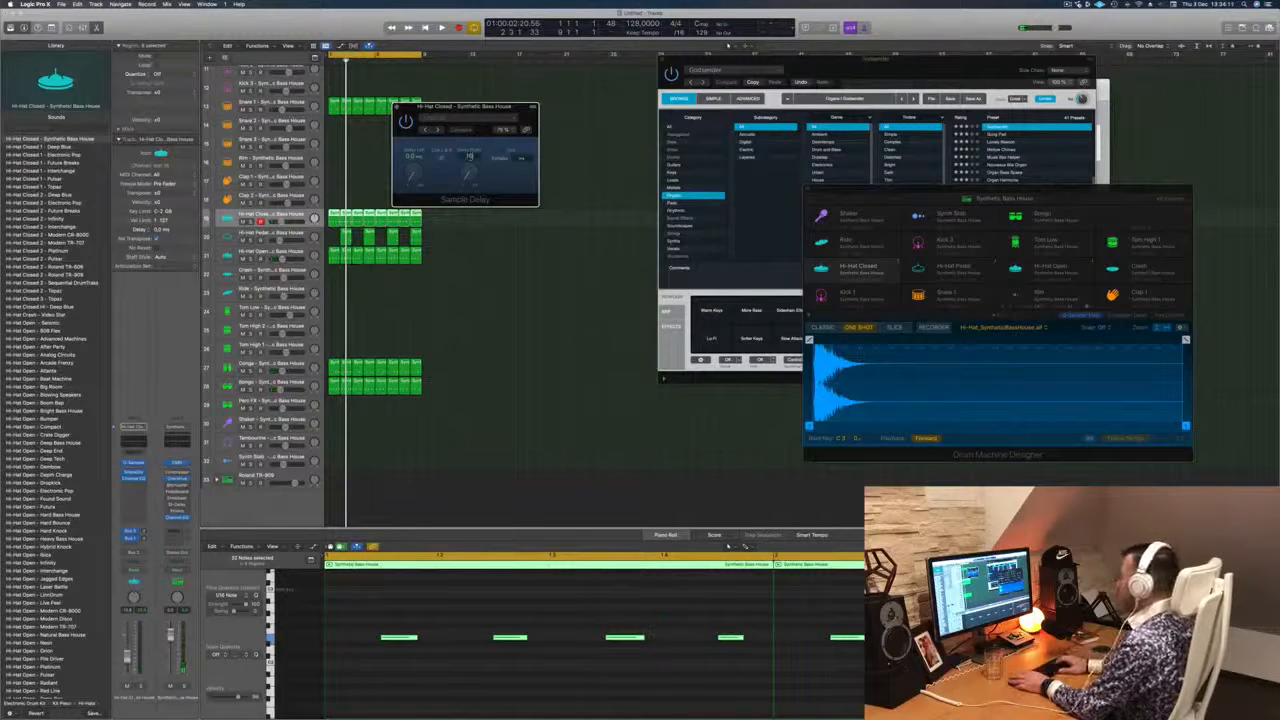
pyautogui.press('space')
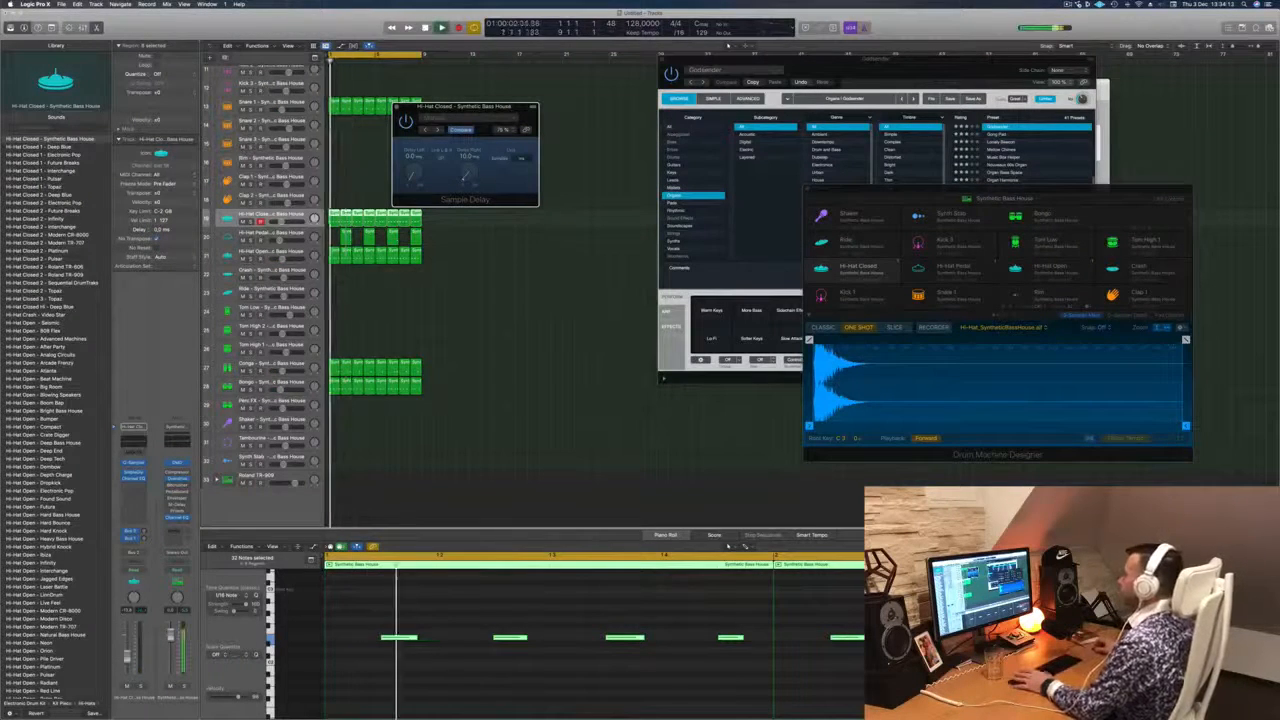
pyautogui.moveTo(491, 108); pyautogui.dragTo(569, 285)
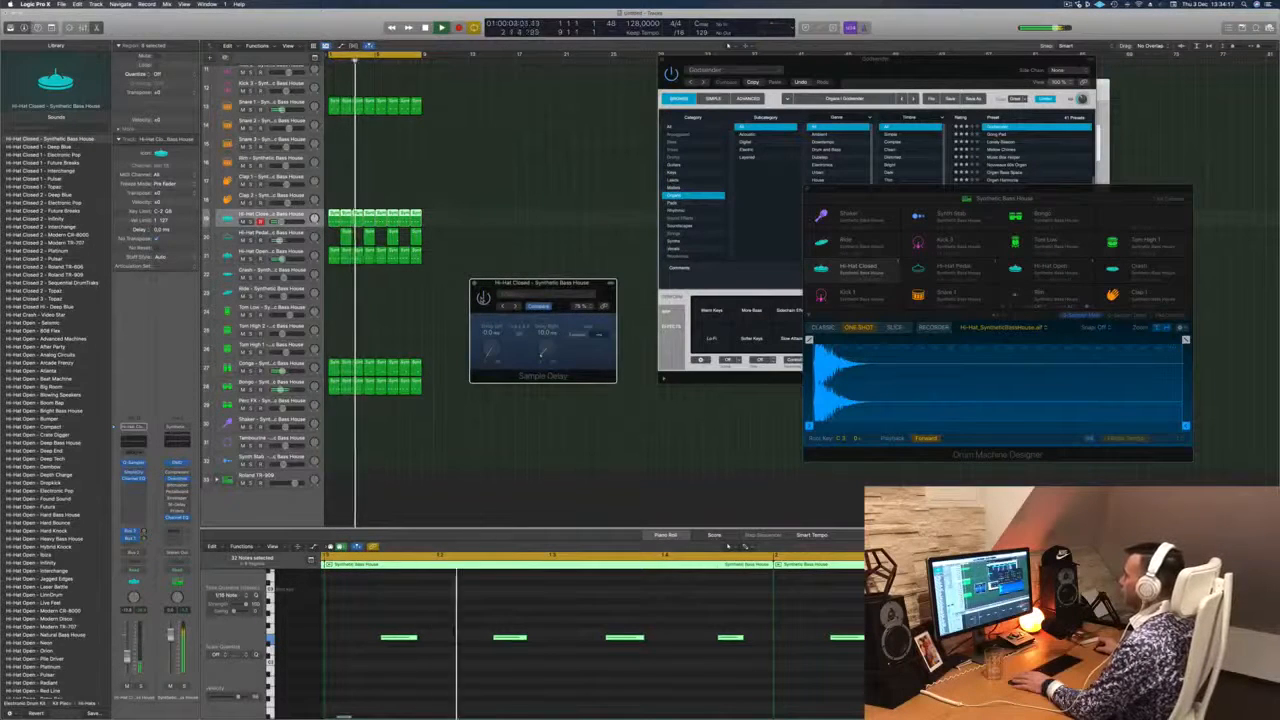
pyautogui.press('super+w')
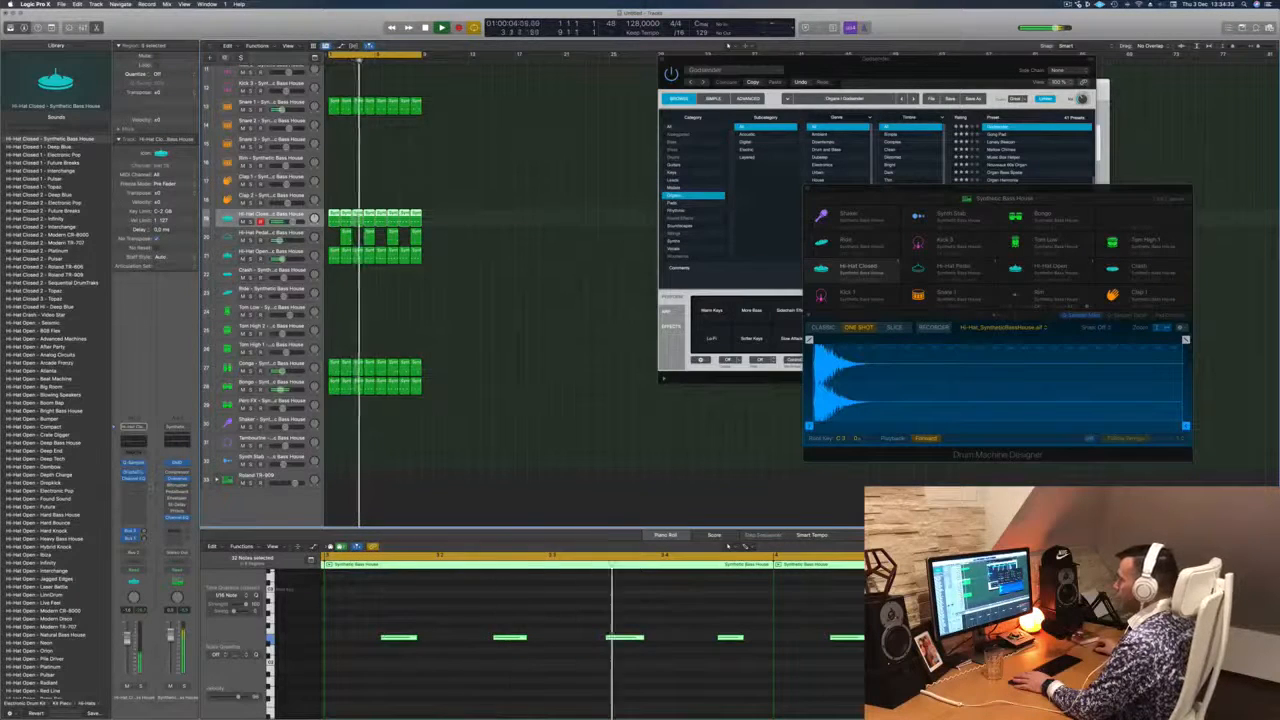
# Bring up the Hi-Hat Closed track's Quick Sampler, lengthen all the closed hi-hat notes during playback, and close the sampler window.
pyautogui.click(135, 463)
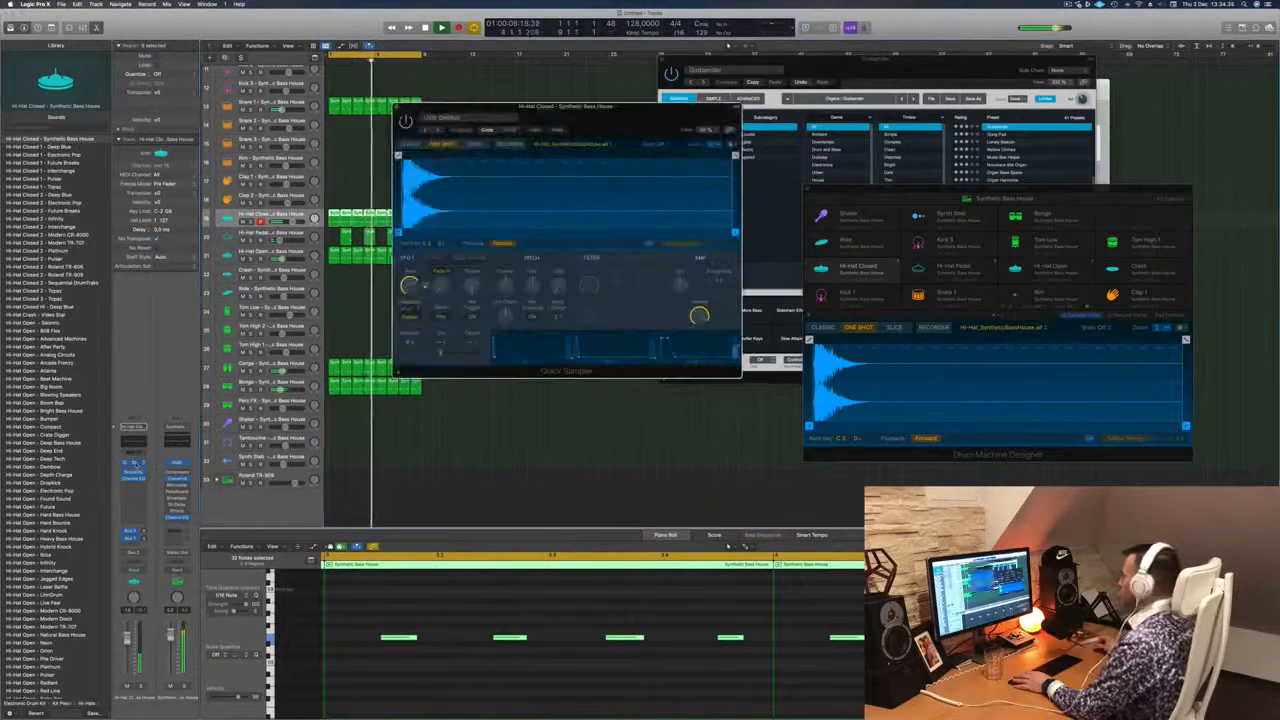
pyautogui.moveTo(652, 114); pyautogui.dragTo(640, 128)
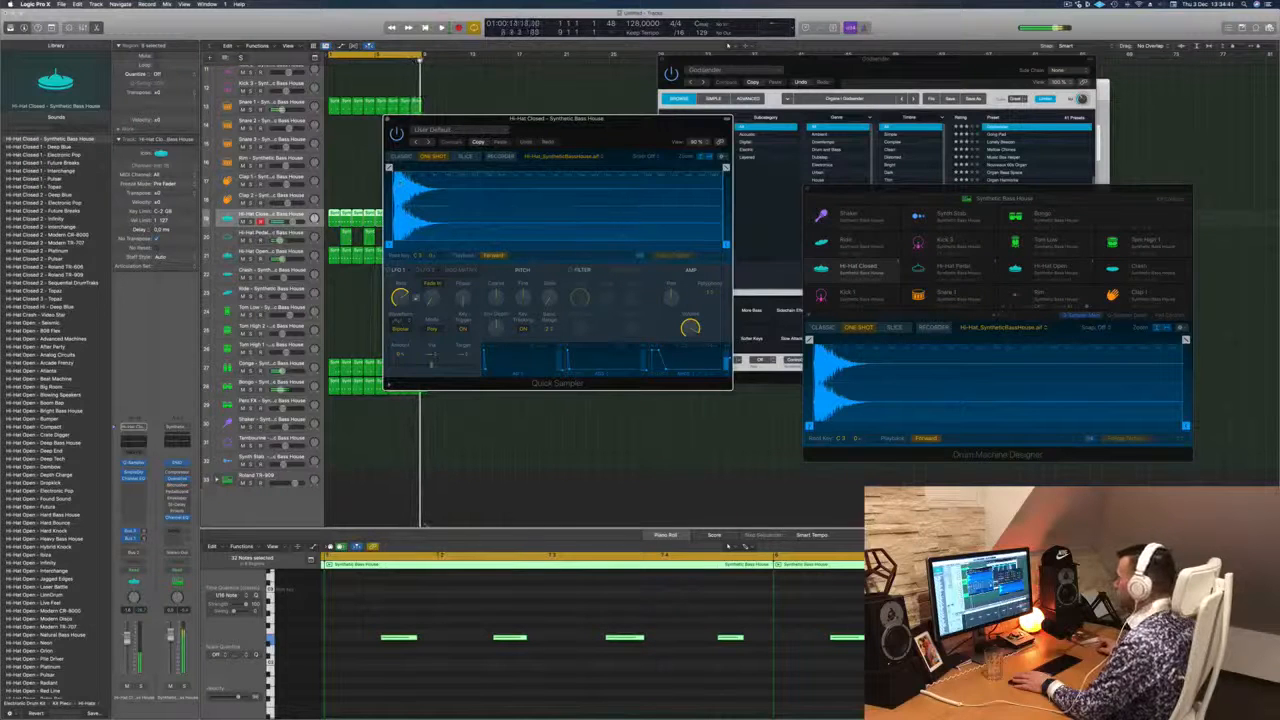
pyautogui.moveTo(417, 638); pyautogui.dragTo(446, 638)
pyautogui.press('space')
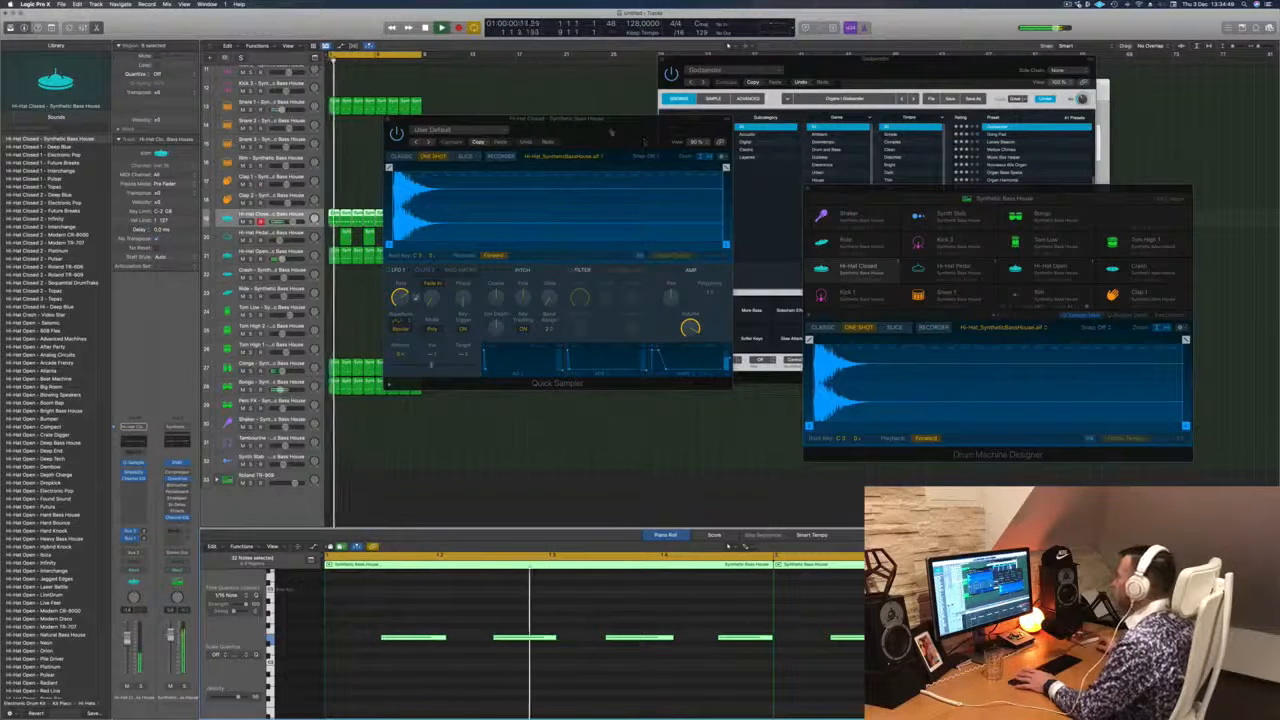
pyautogui.moveTo(555, 119); pyautogui.dragTo(870, 156)
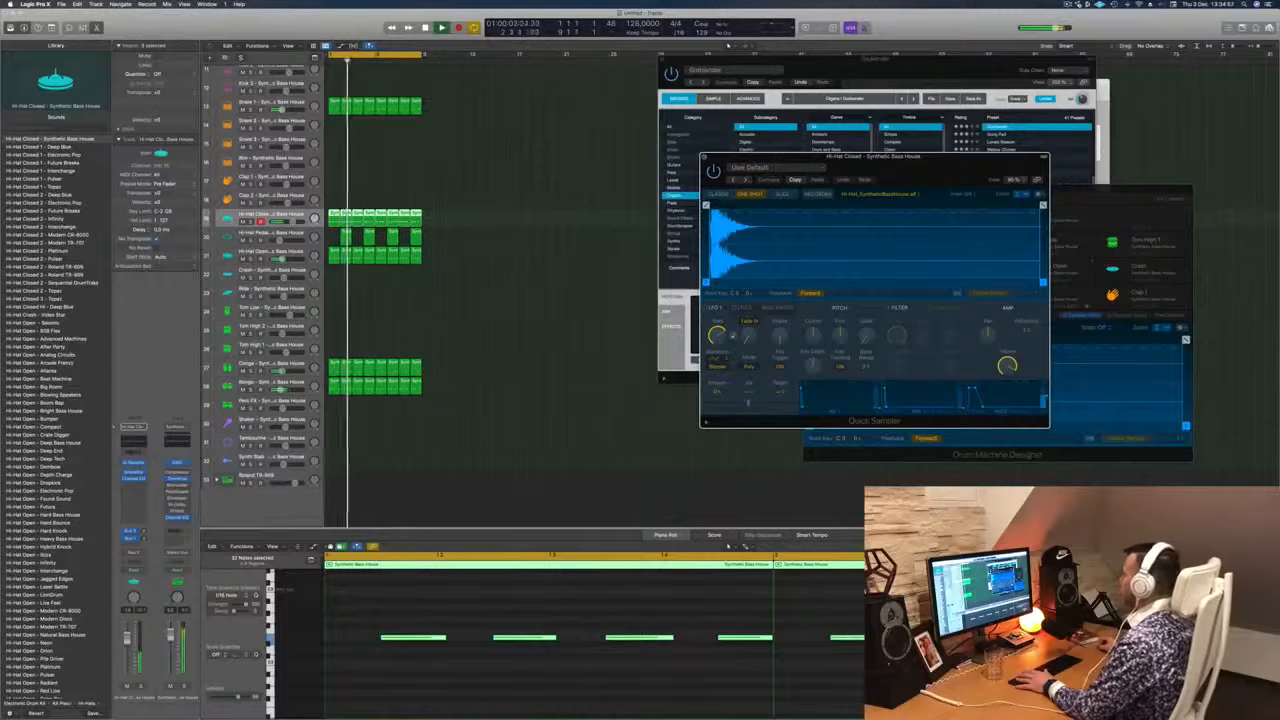
pyautogui.press('super+w')
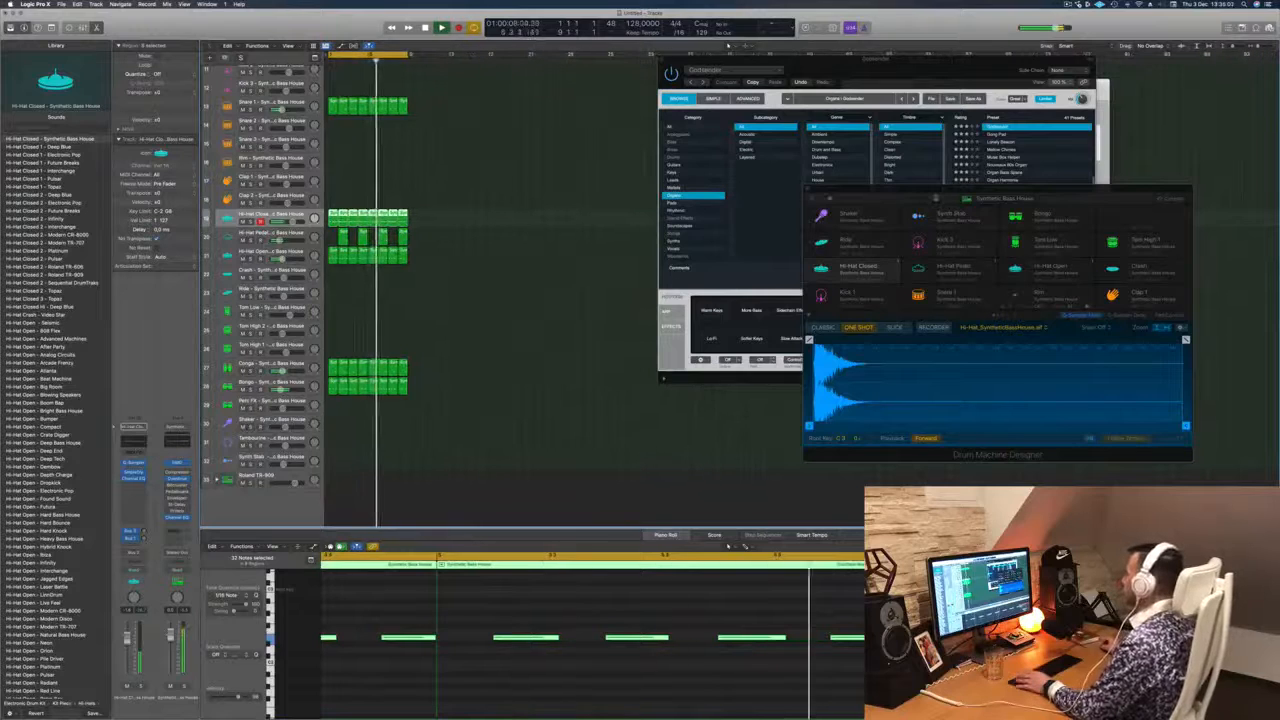
# Close the Drum Machine Designer window and select the Bongo track with all its regions.
pyautogui.moveTo(936, 197); pyautogui.dragTo(426, 222)
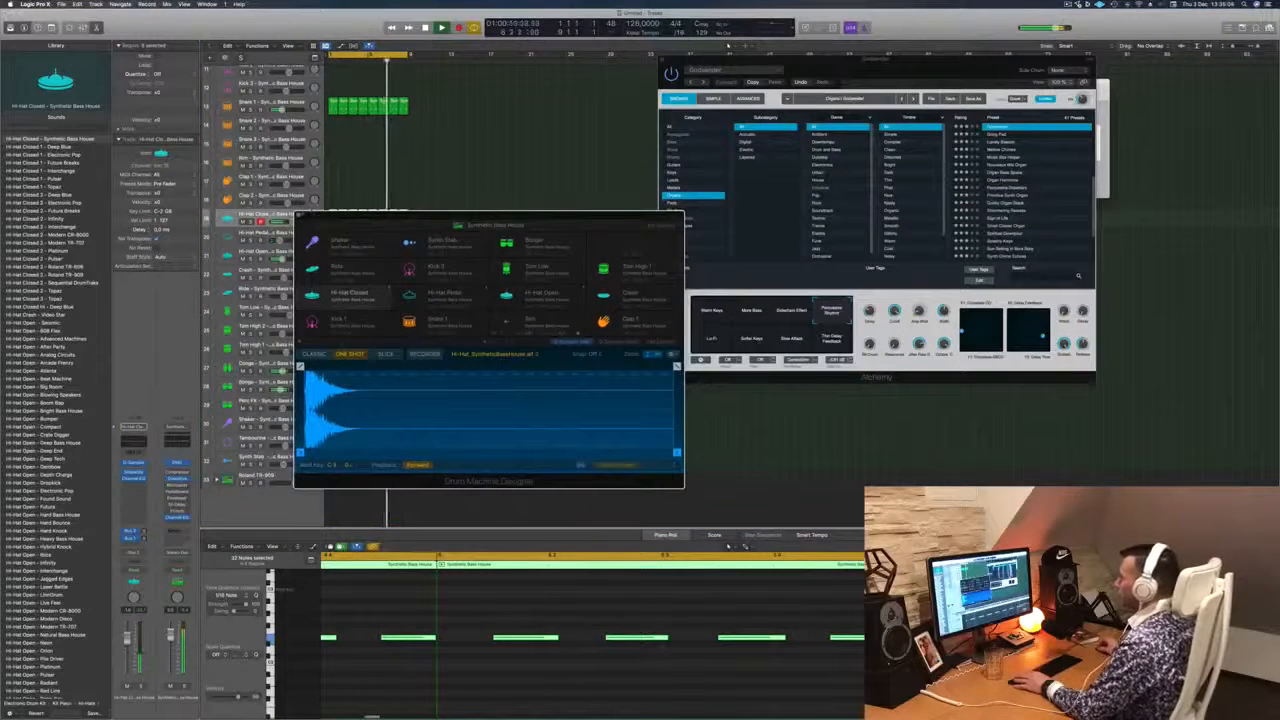
pyautogui.press('super+w')
pyautogui.press('Up')
pyautogui.press('Up')
pyautogui.press('Up')
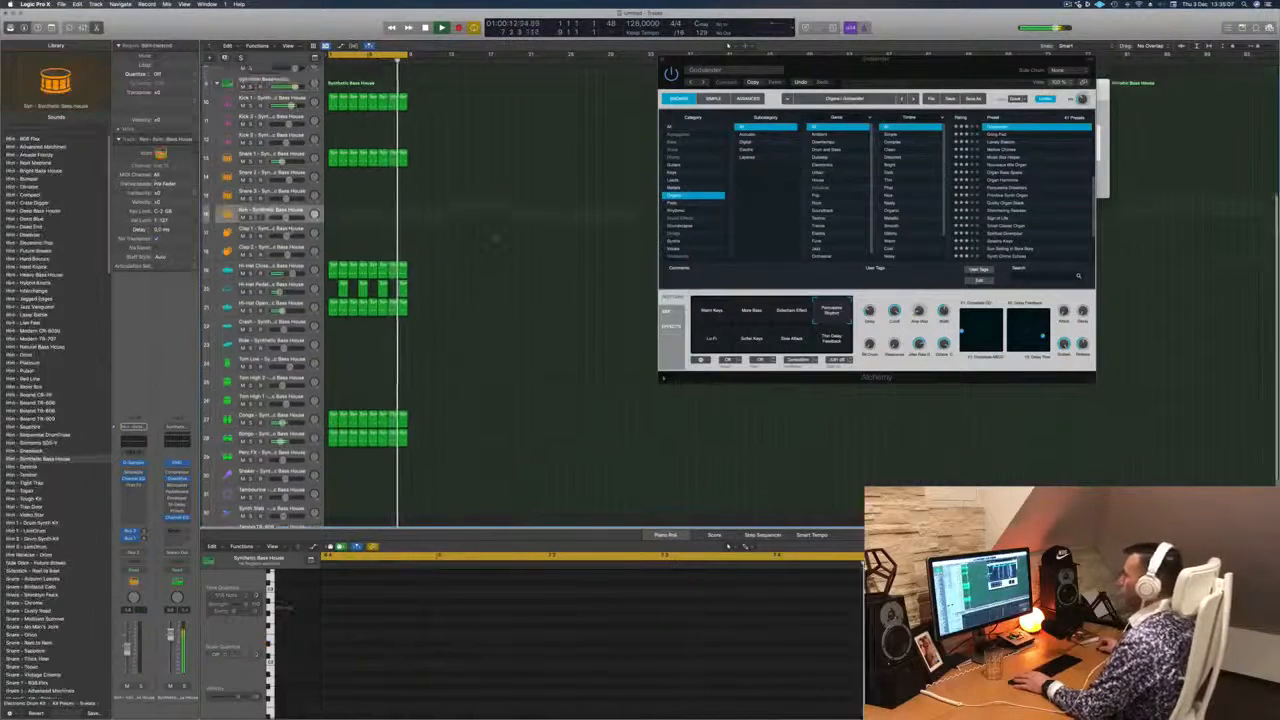
pyautogui.scroll(5, 483, 248)
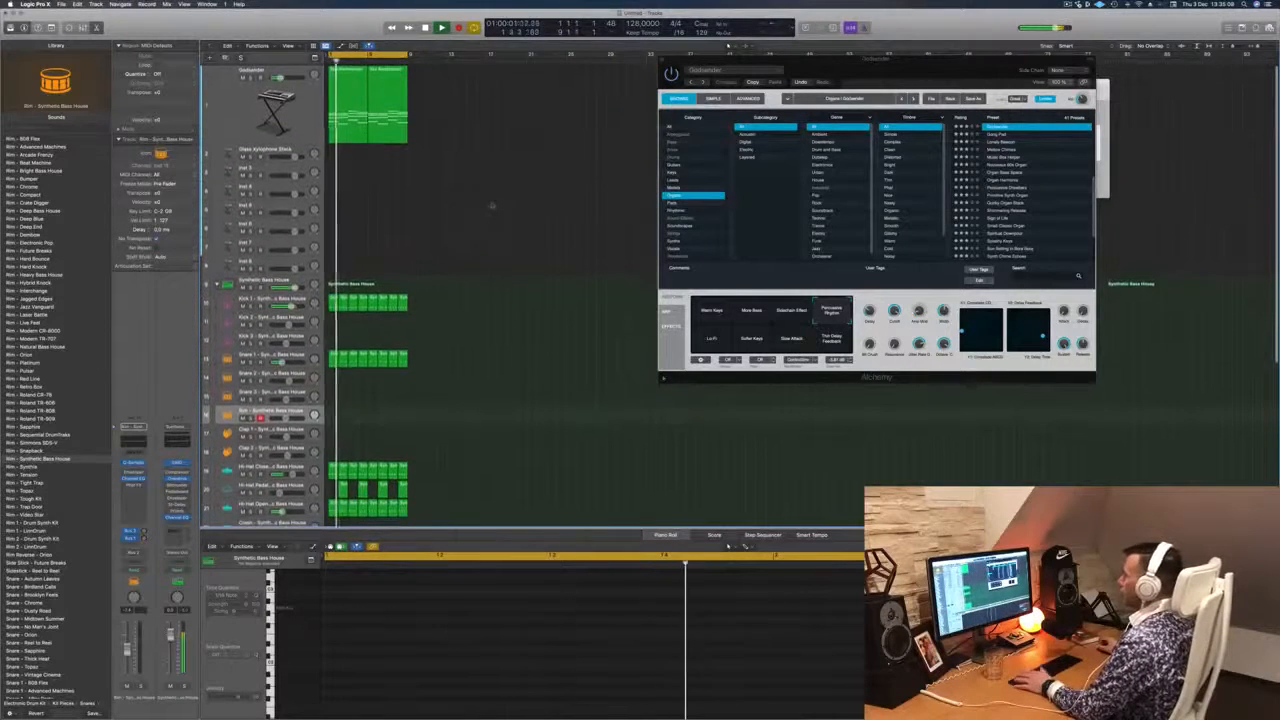
pyautogui.scroll(-5, 516, 418)
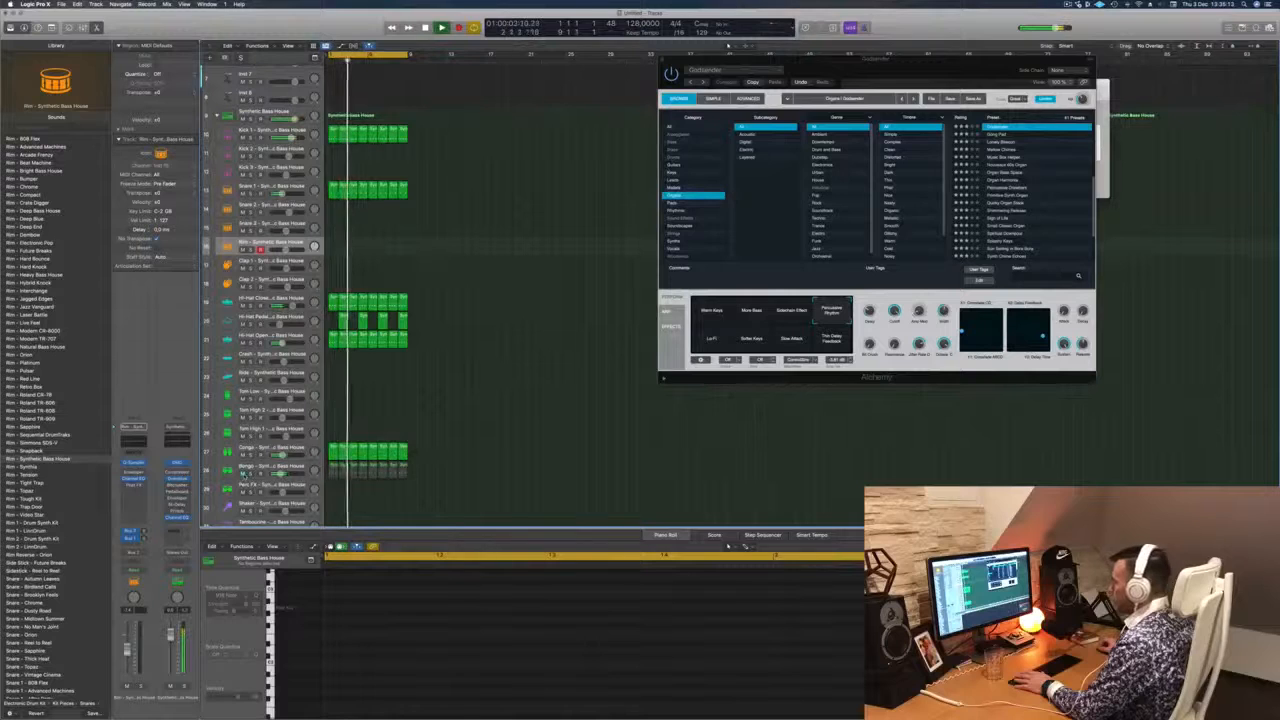
pyautogui.click(265, 467)
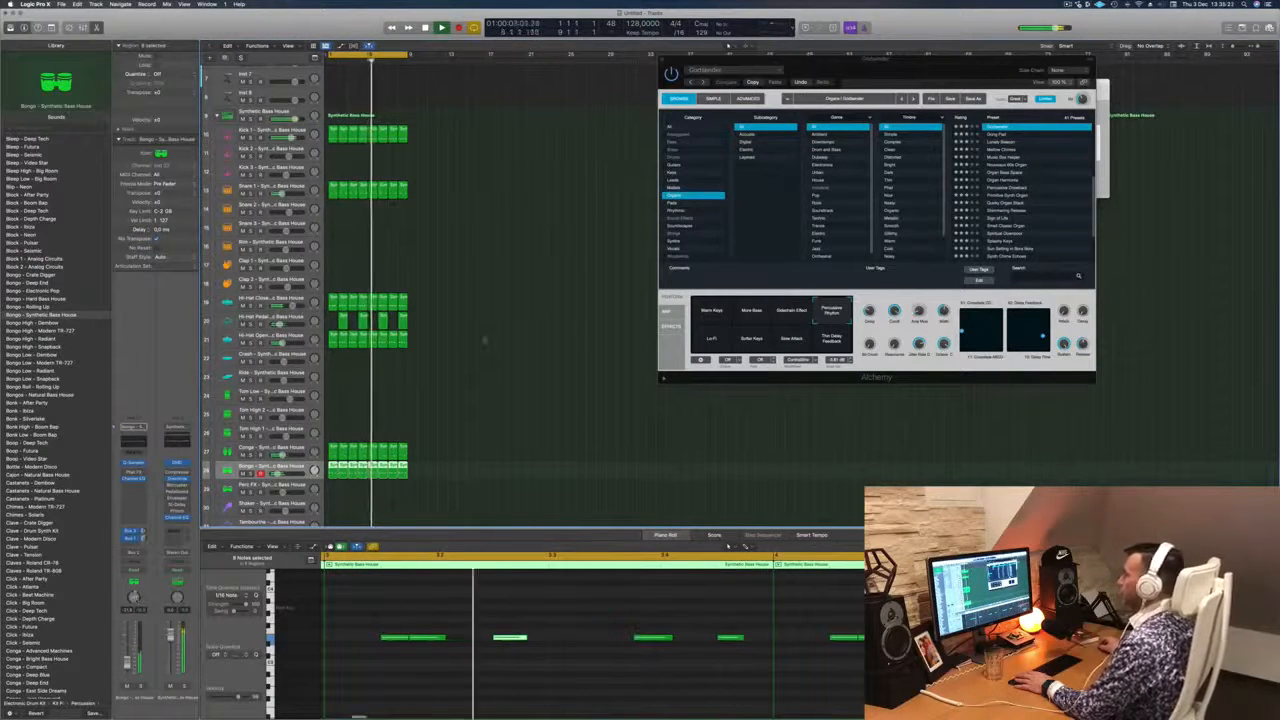
# Open the Alchemy instrument on the Glass Xylophone Stack track and filter its presets to the bass category and House genre.
pyautogui.scroll(5, 485, 340)
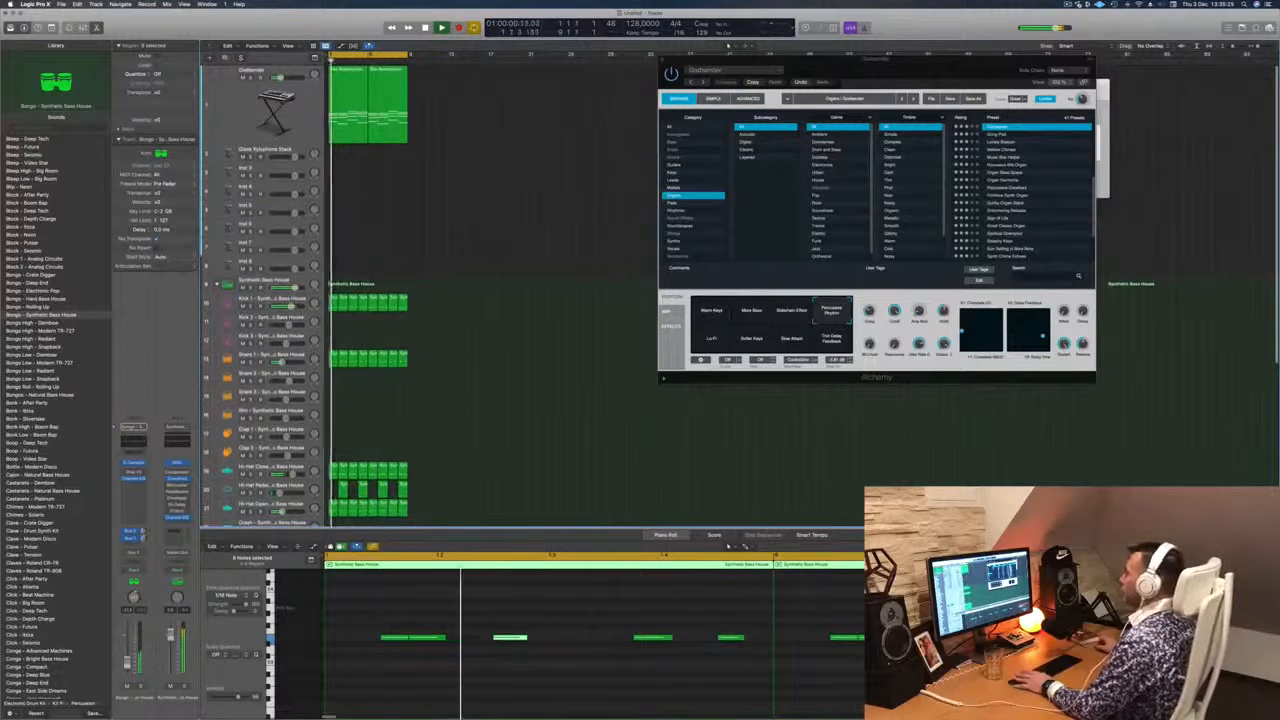
pyautogui.press('Up')
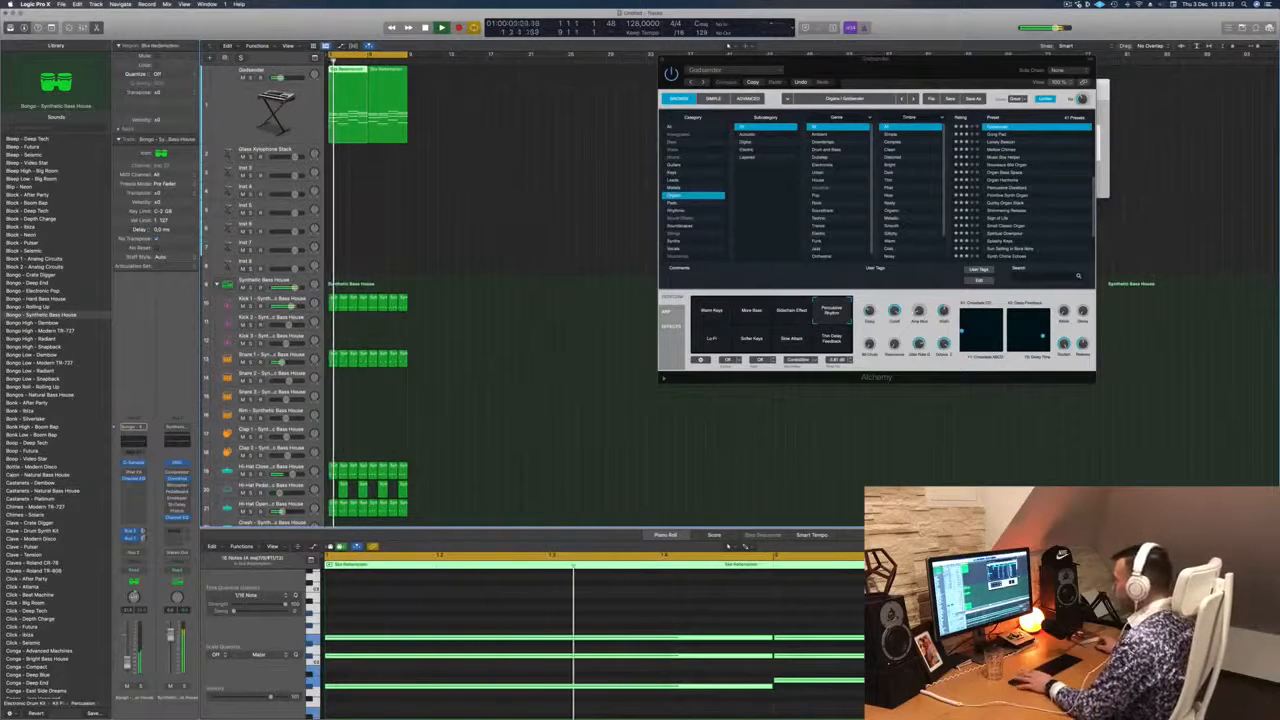
pyautogui.press('Down')
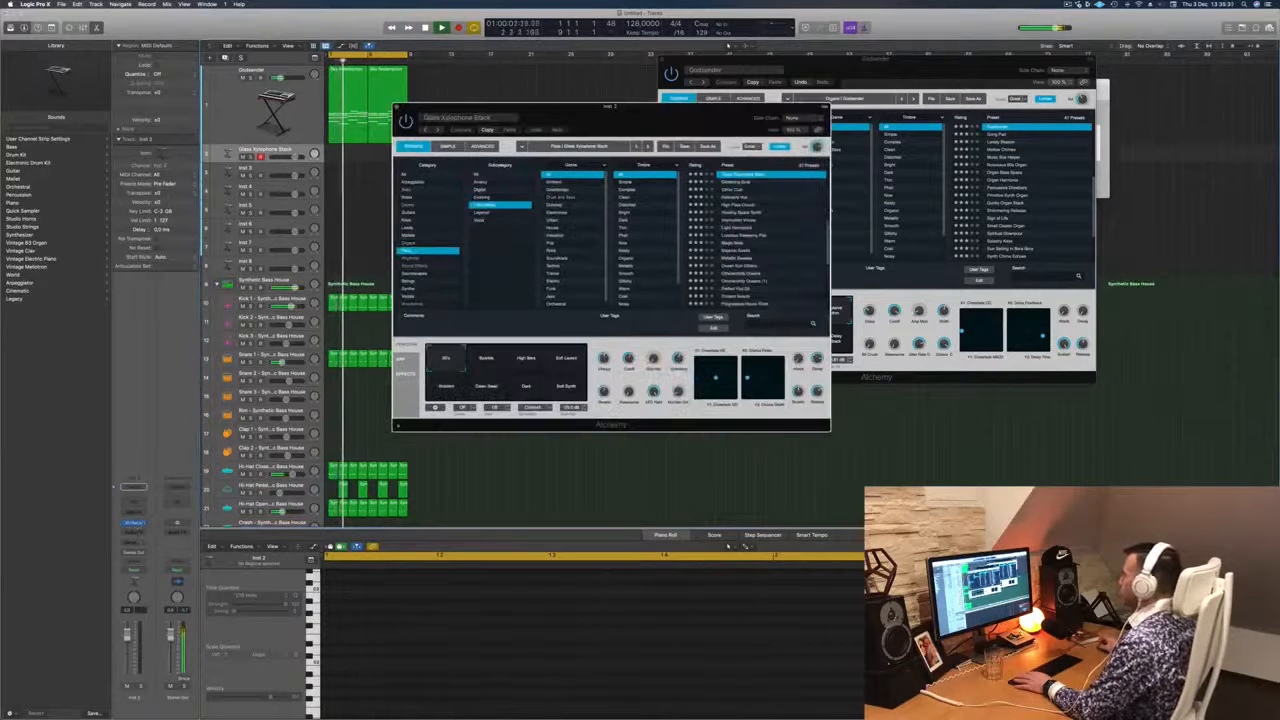
pyautogui.moveTo(656, 123); pyautogui.dragTo(752, 169)
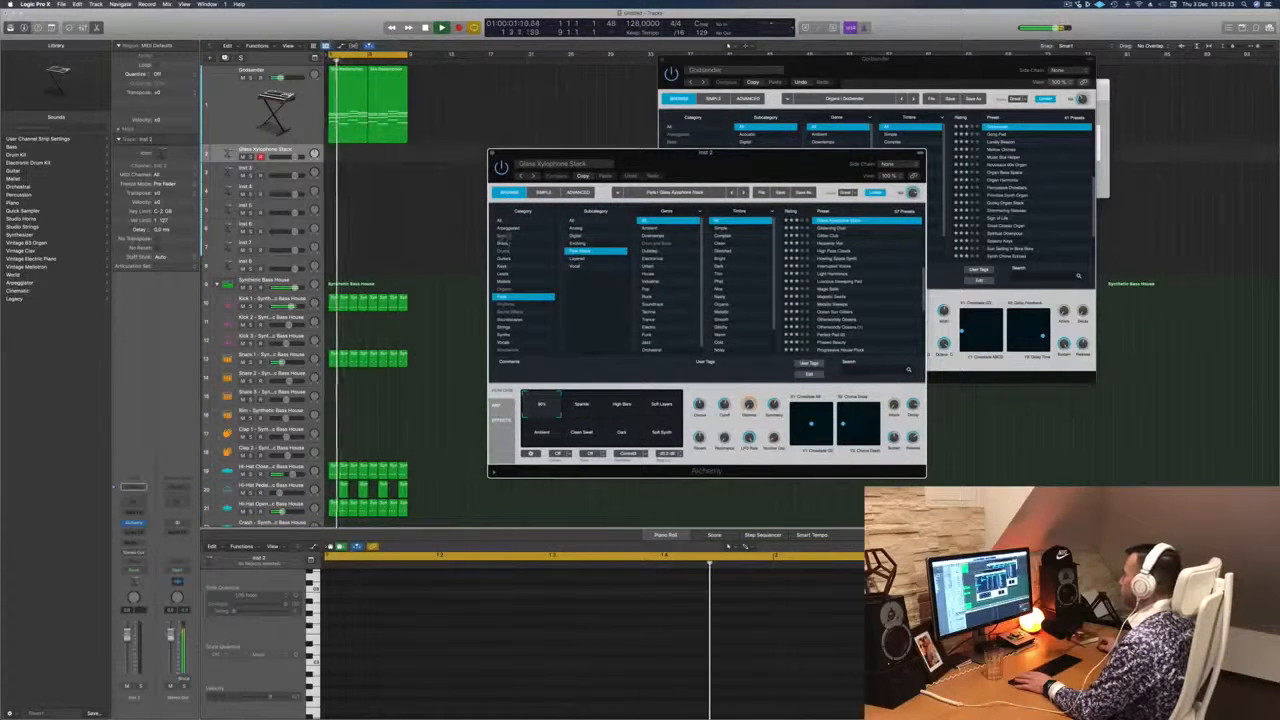
pyautogui.click(500, 235)
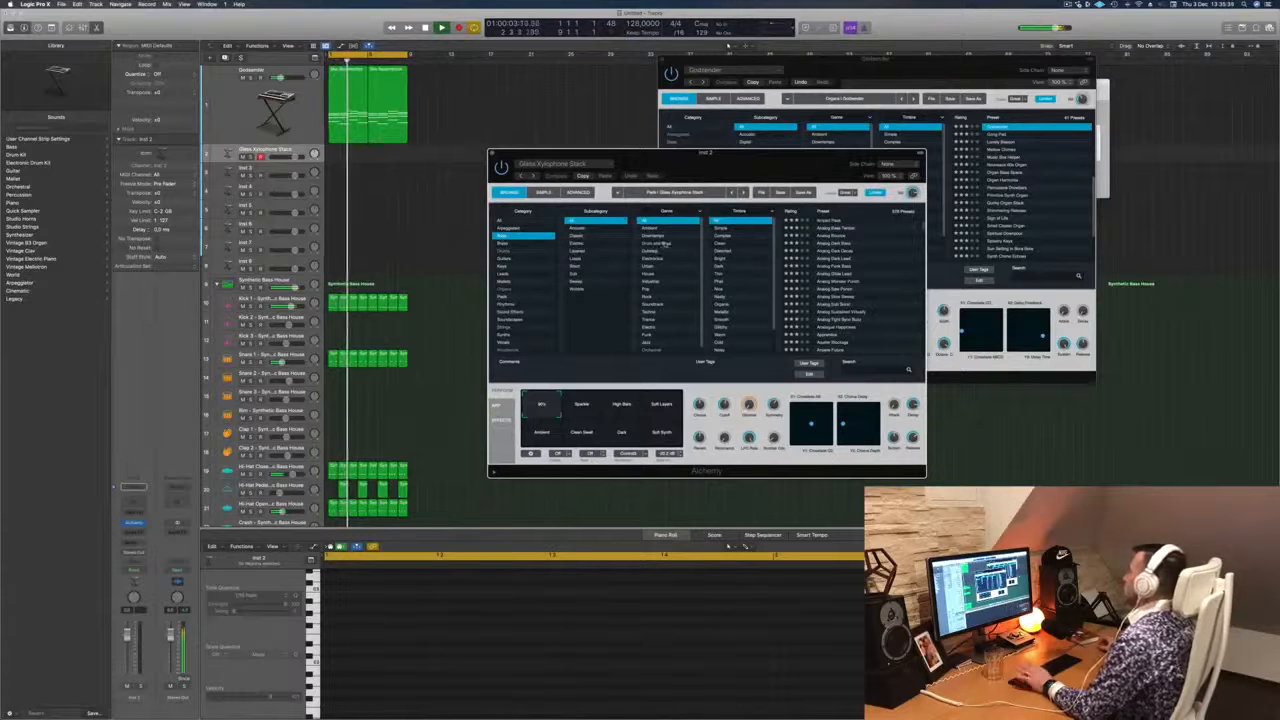
pyautogui.scroll(-2, 673, 263)
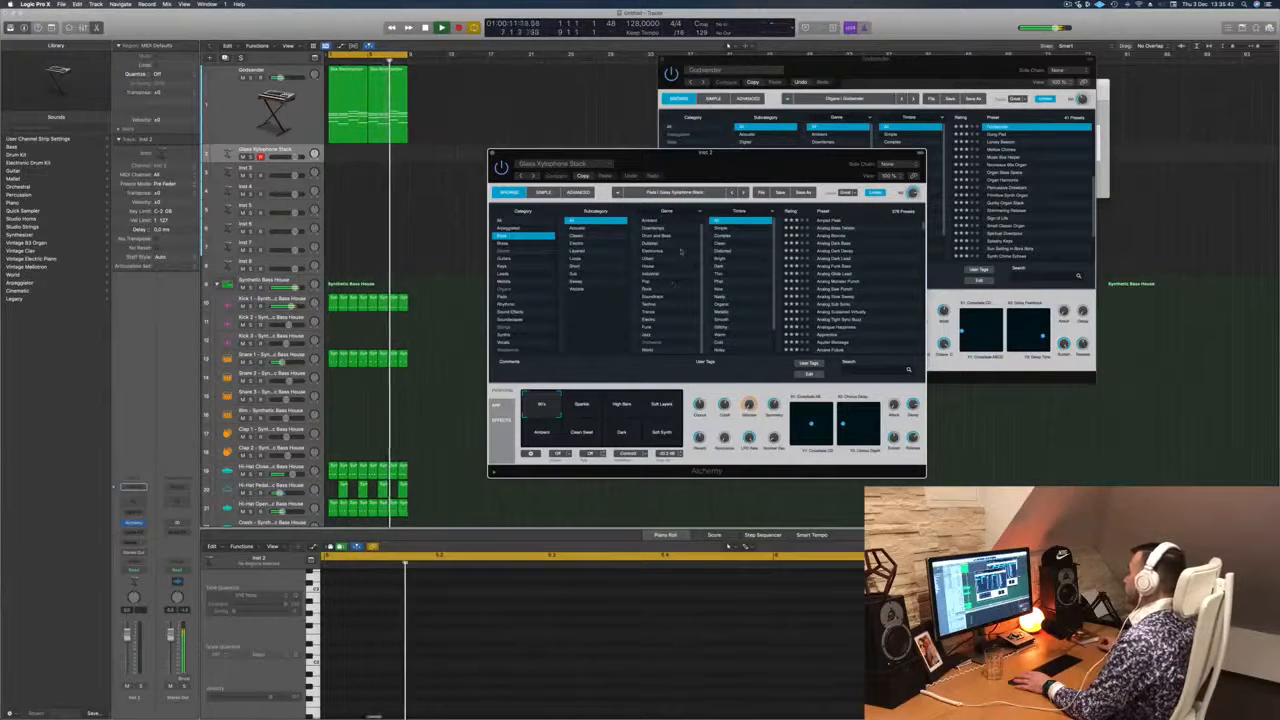
pyautogui.click(663, 266)
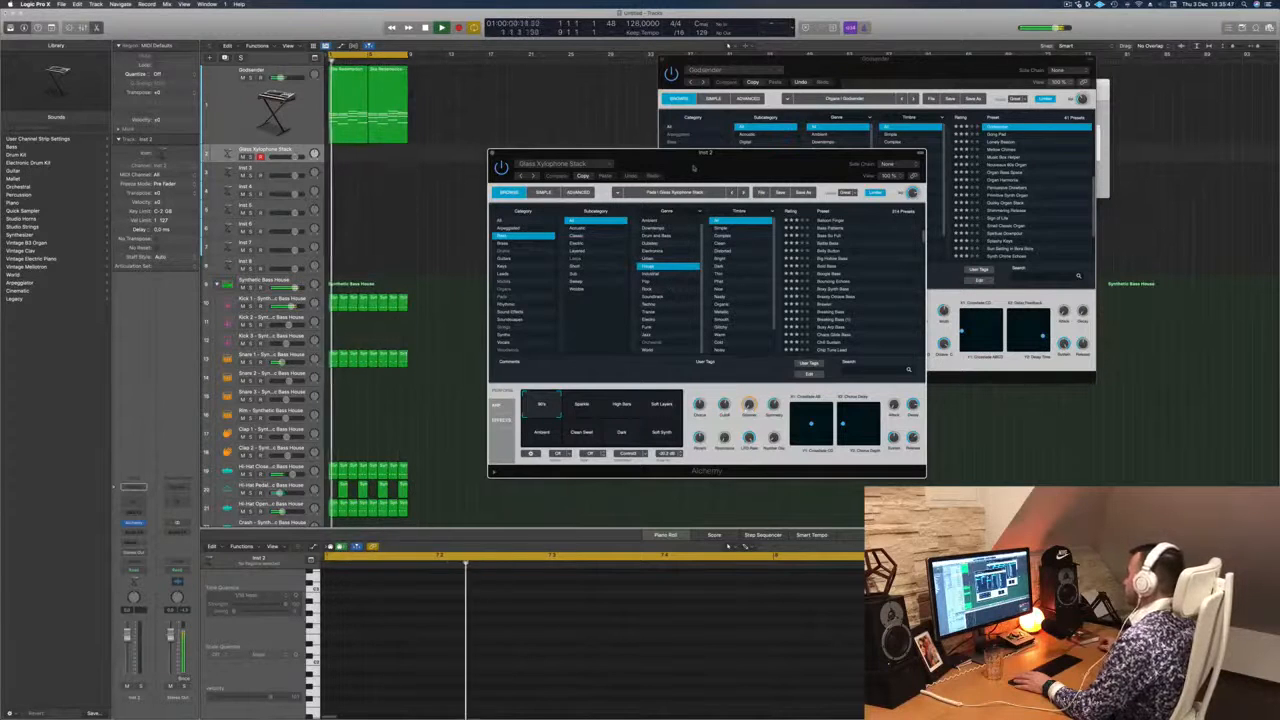
pyautogui.moveTo(693, 168); pyautogui.dragTo(747, 141)
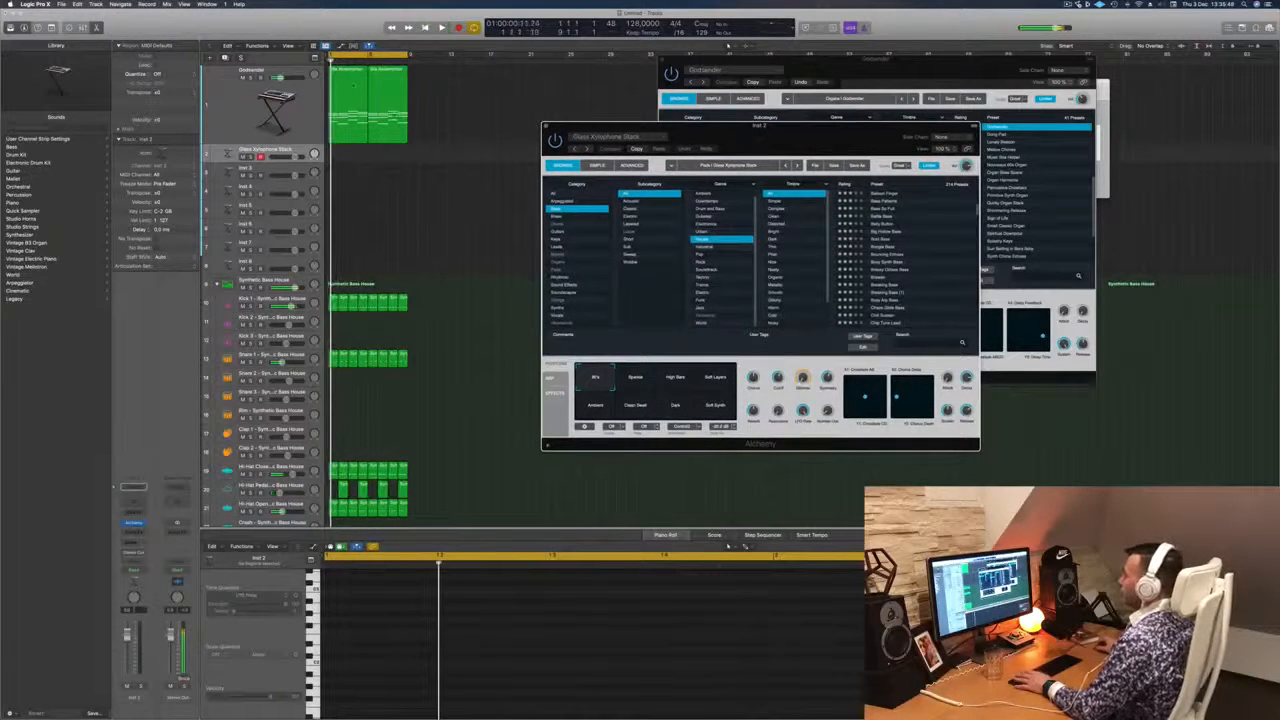
# Copy the first chord region onto the Glass Xylophone Stack track at bar 1 and delete everything except its lowest notes.
pyautogui.click(368, 105)
pyautogui.moveTo(368, 105); pyautogui.dragTo(348, 158)
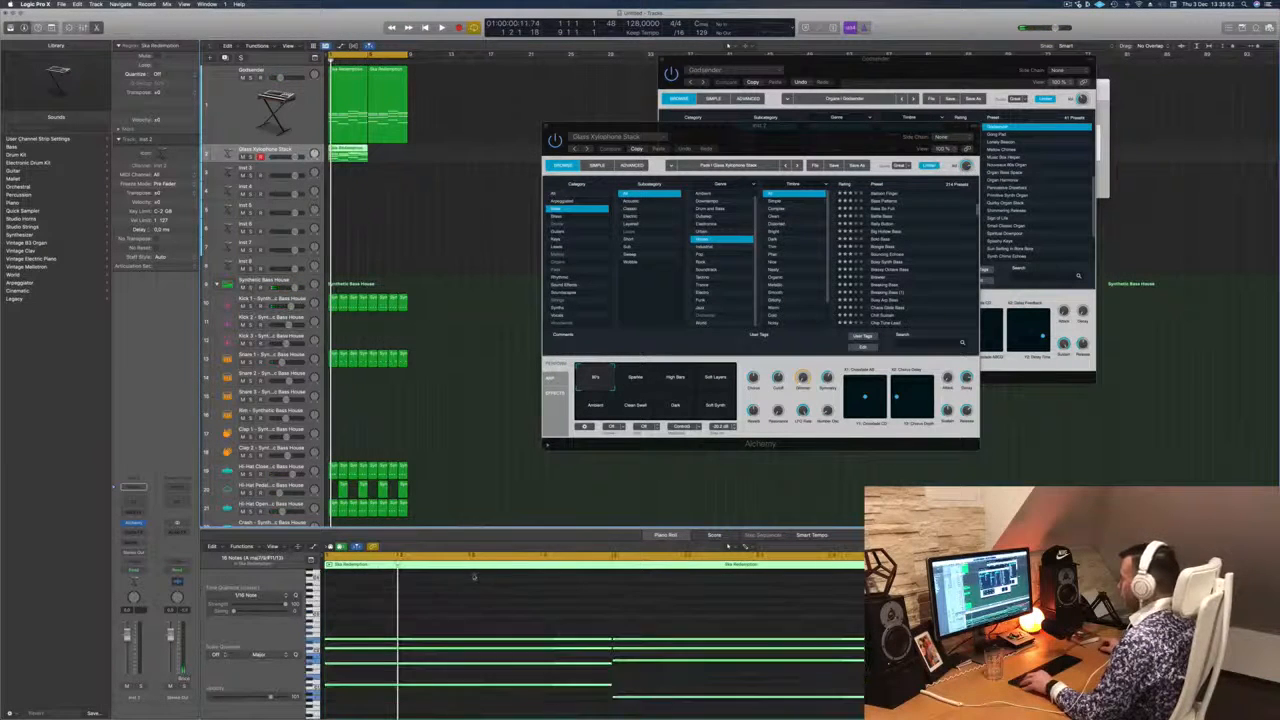
pyautogui.moveTo(472, 604); pyautogui.dragTo(862, 670)
pyautogui.press('Delete')
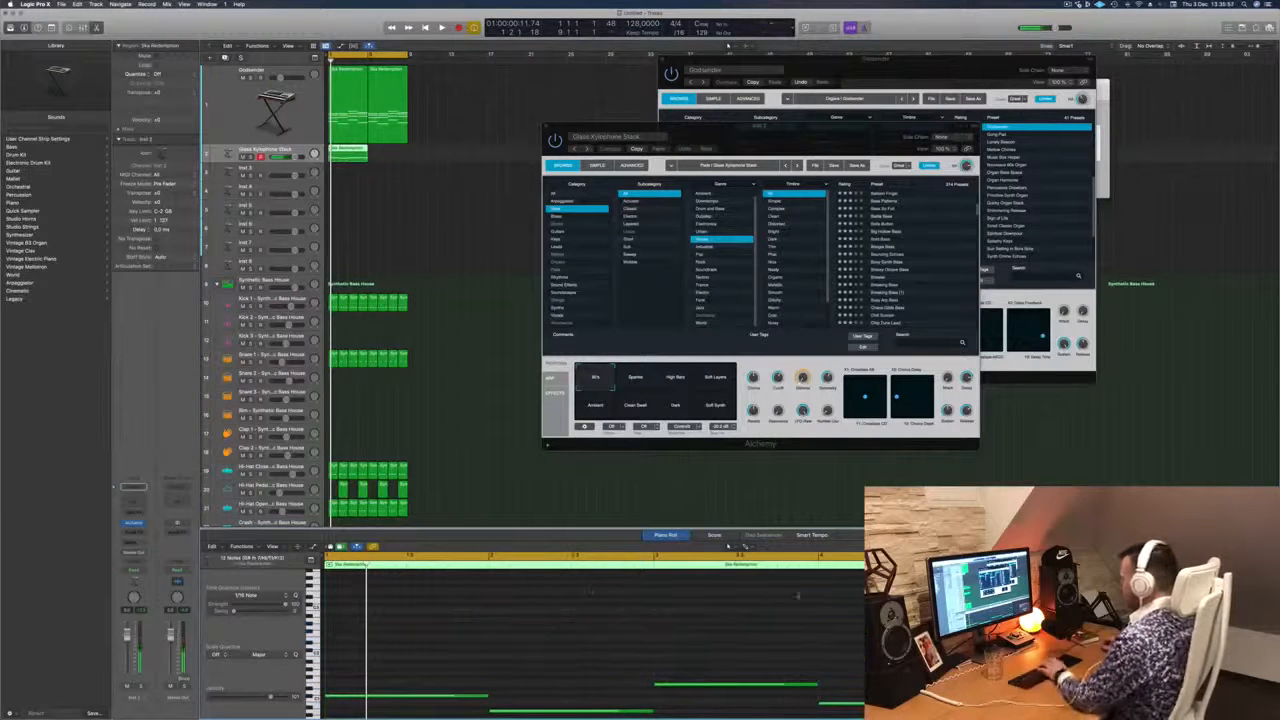
# Play the trimmed bass region and duplicate it directly after itself on the Glass Xylophone Stack track to fill the eight-bar cycle.
pyautogui.moveTo(760, 136); pyautogui.dragTo(854, 161)
pyautogui.press('space')
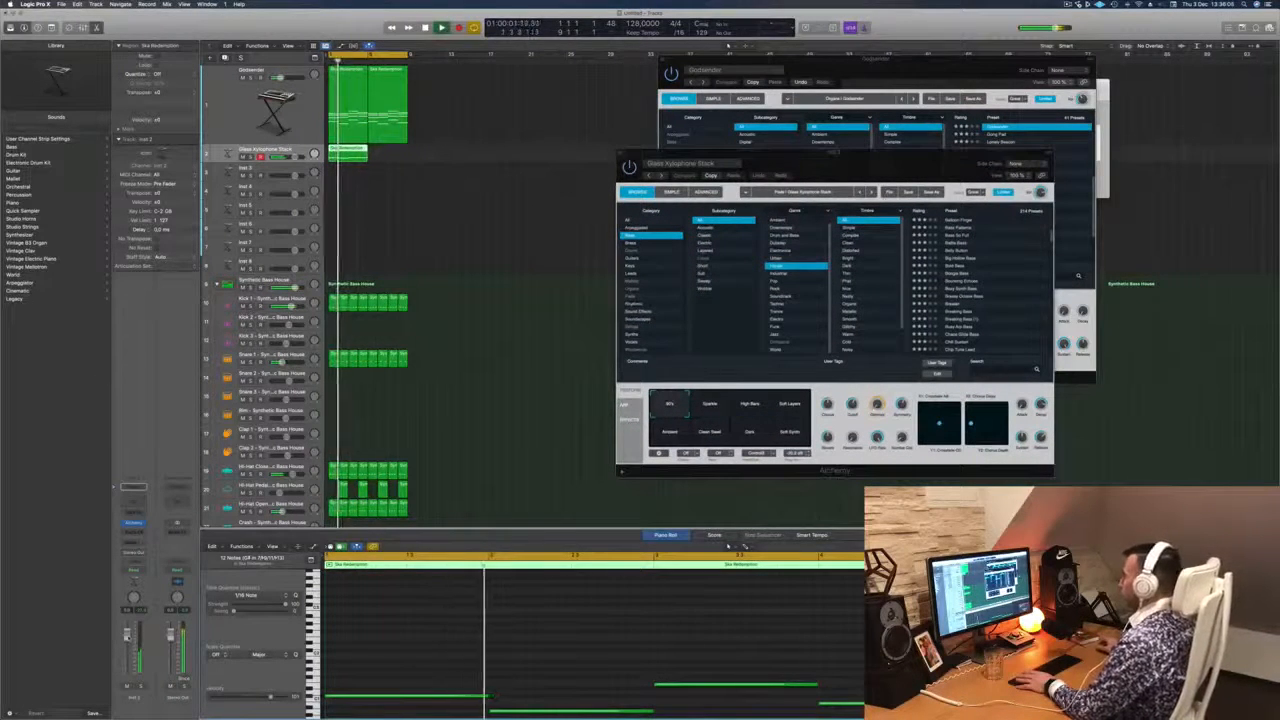
pyautogui.moveTo(854, 161); pyautogui.dragTo(937, 147)
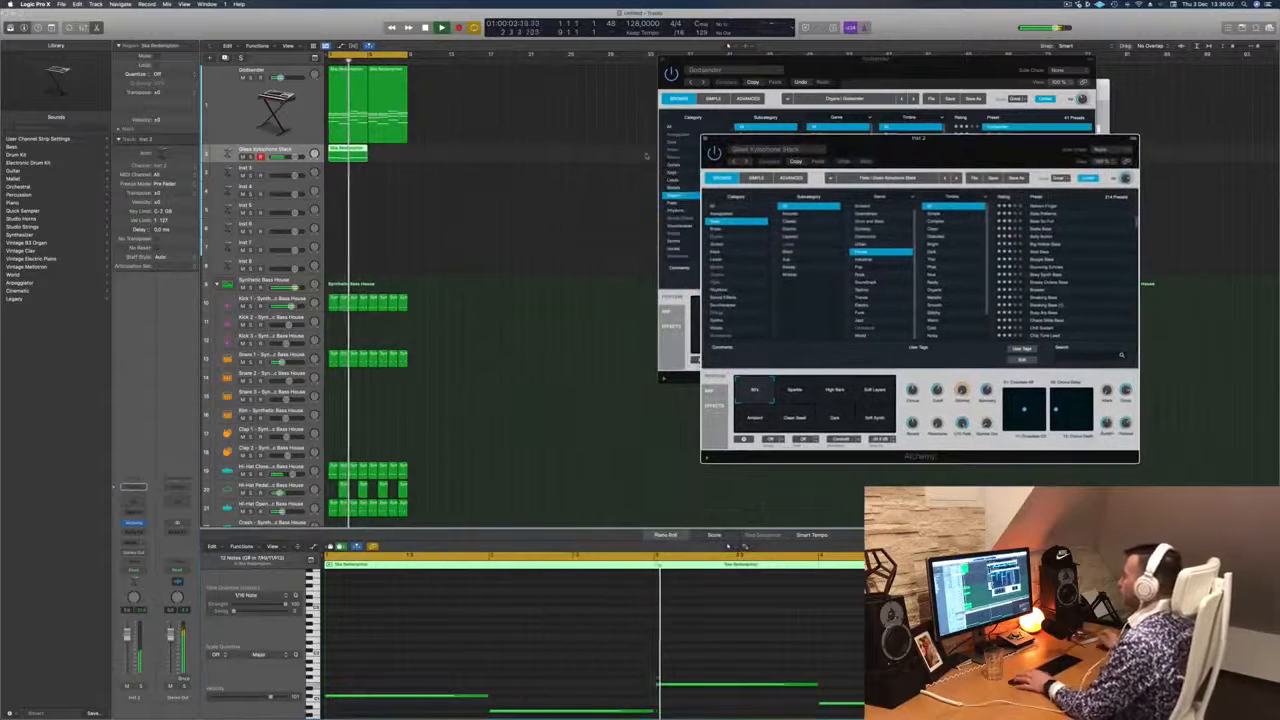
pyautogui.moveTo(348, 151); pyautogui.dragTo(384, 153)
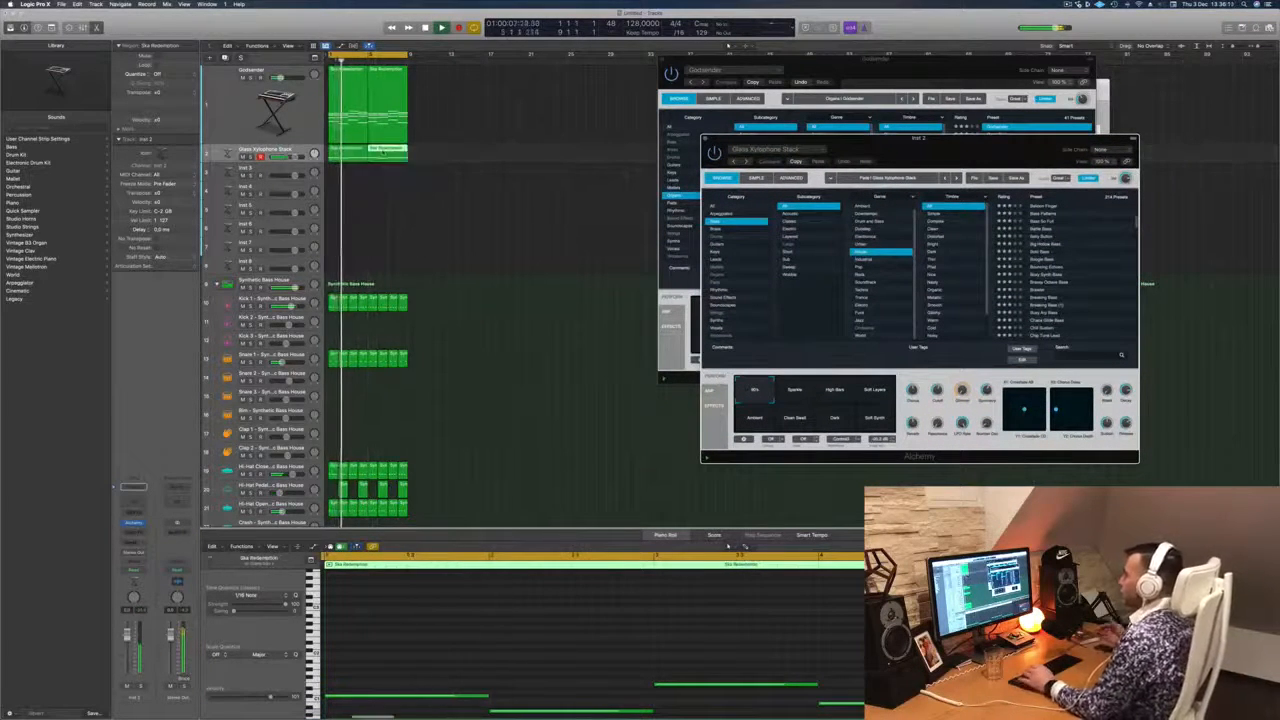
# Audition Alchemy's performance snapshots, including Ambient, Dark and Soft Synth, during playback and return to the first snapshot.
pyautogui.moveTo(880, 146); pyautogui.dragTo(735, 148)
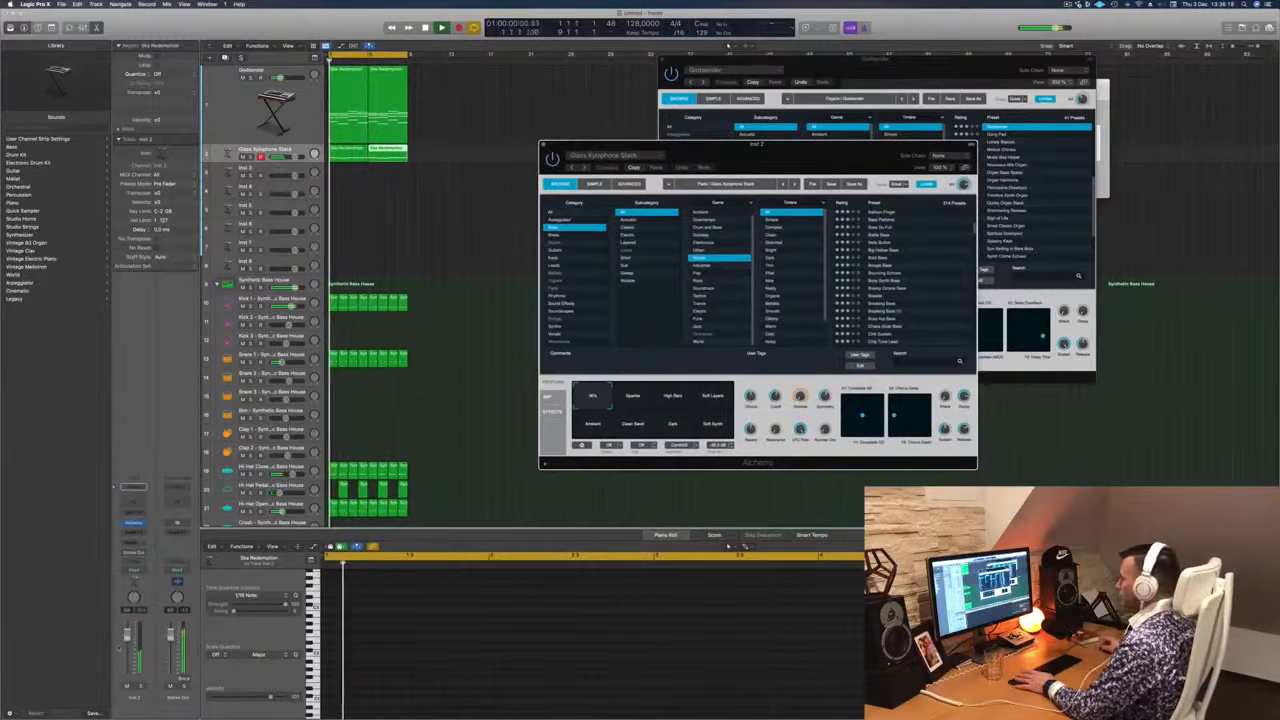
pyautogui.click(627, 398)
pyautogui.click(669, 397)
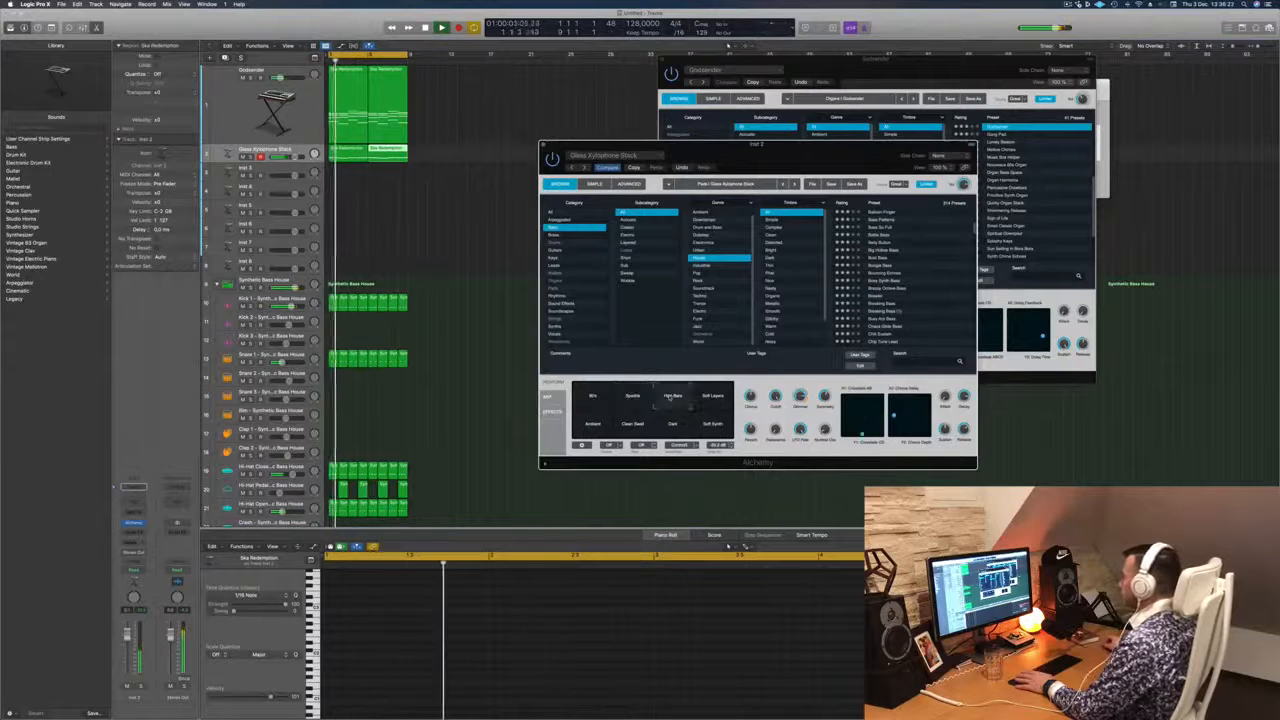
pyautogui.click(592, 424)
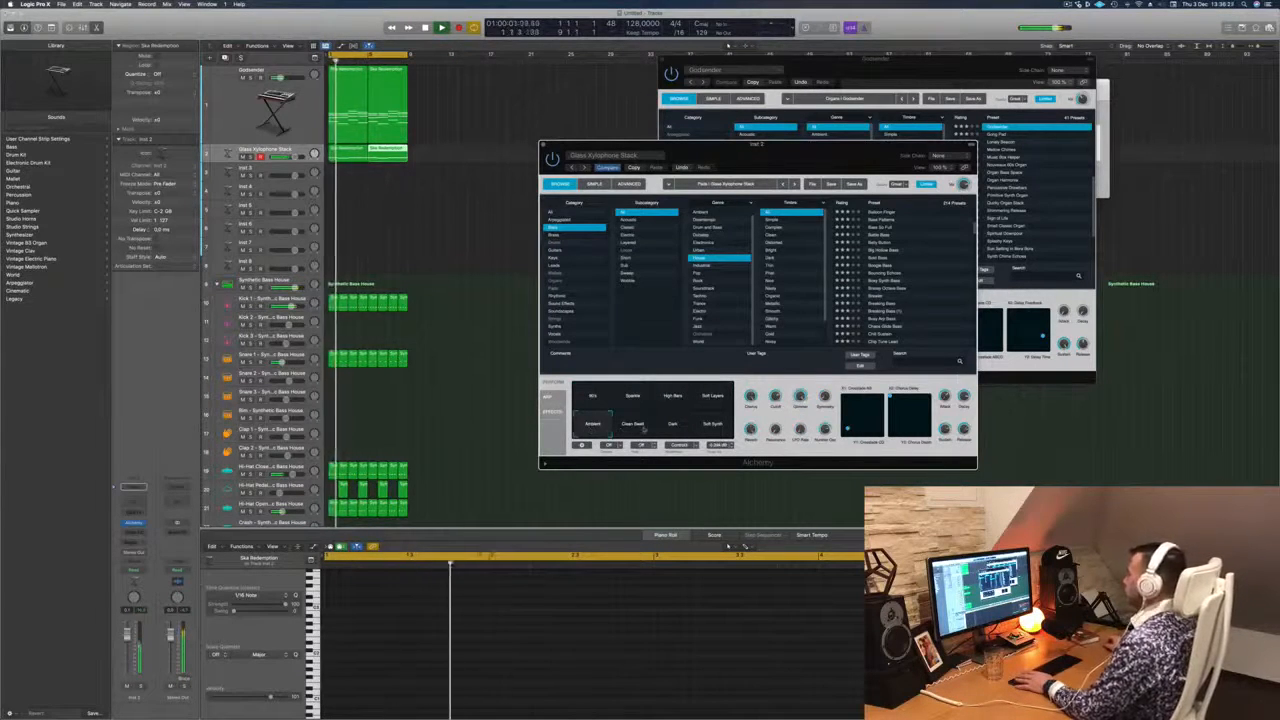
pyautogui.click(632, 424)
pyautogui.click(672, 424)
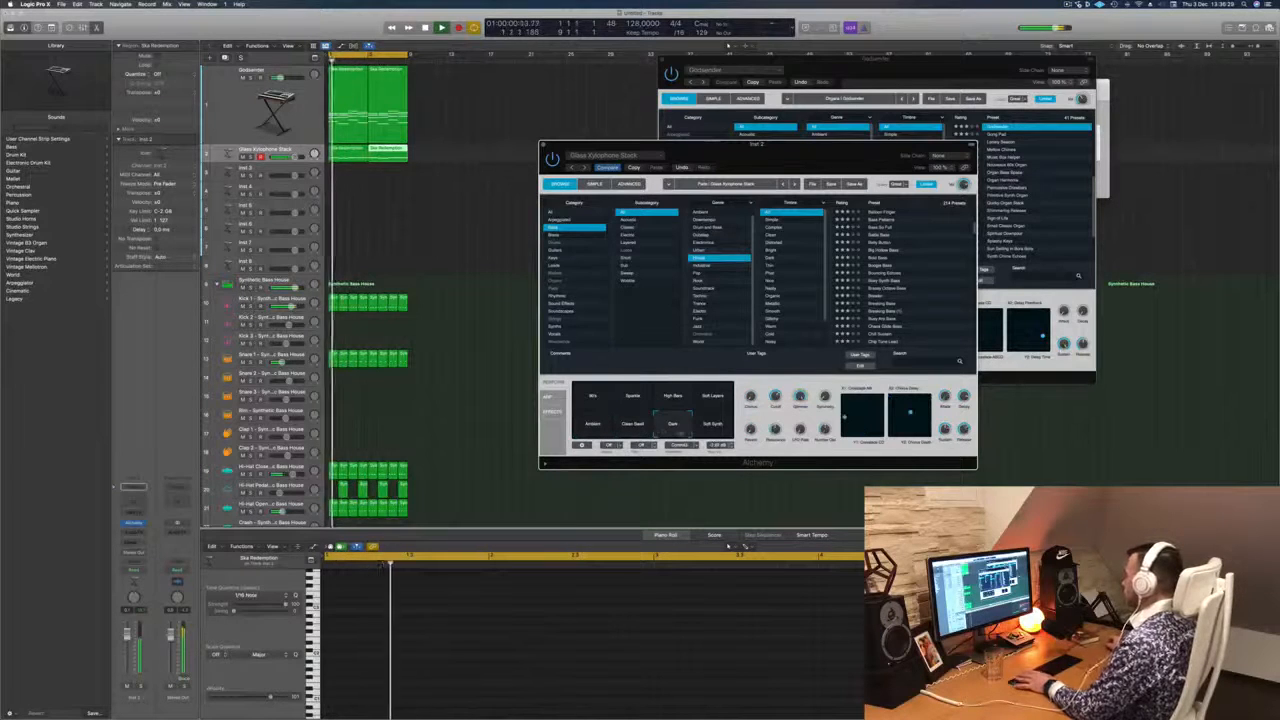
pyautogui.click(715, 425)
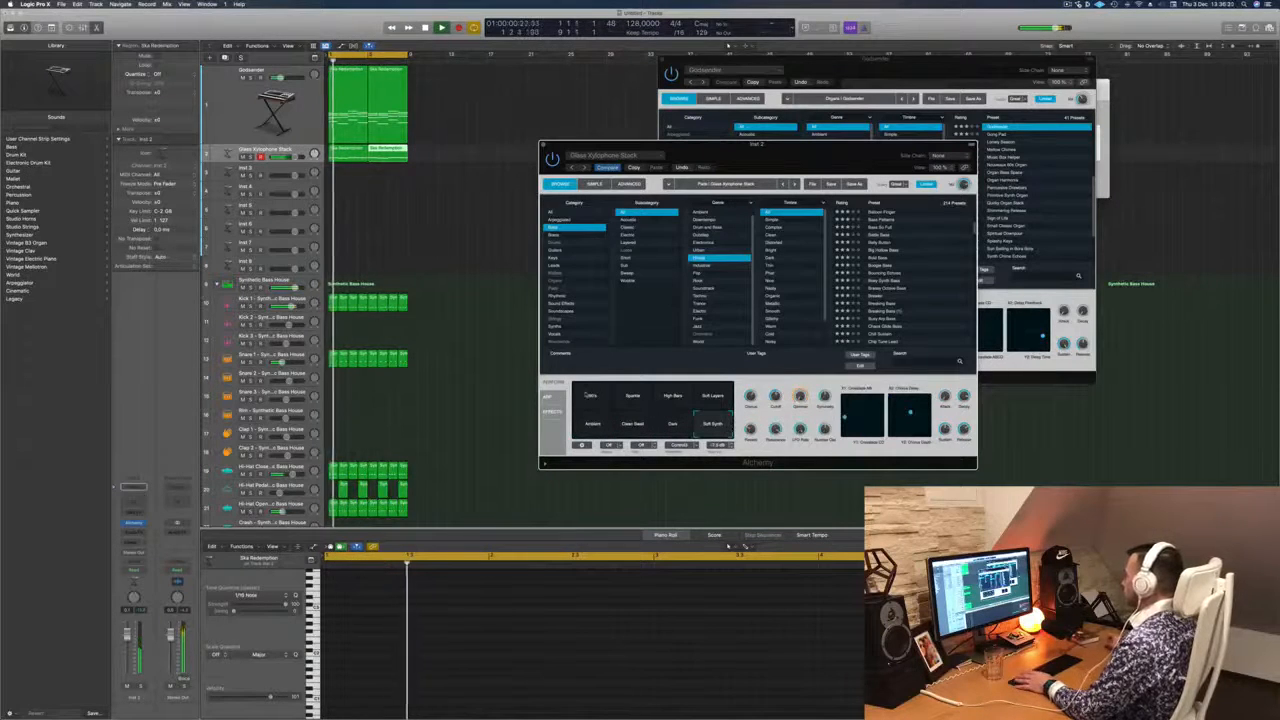
pyautogui.click(592, 395)
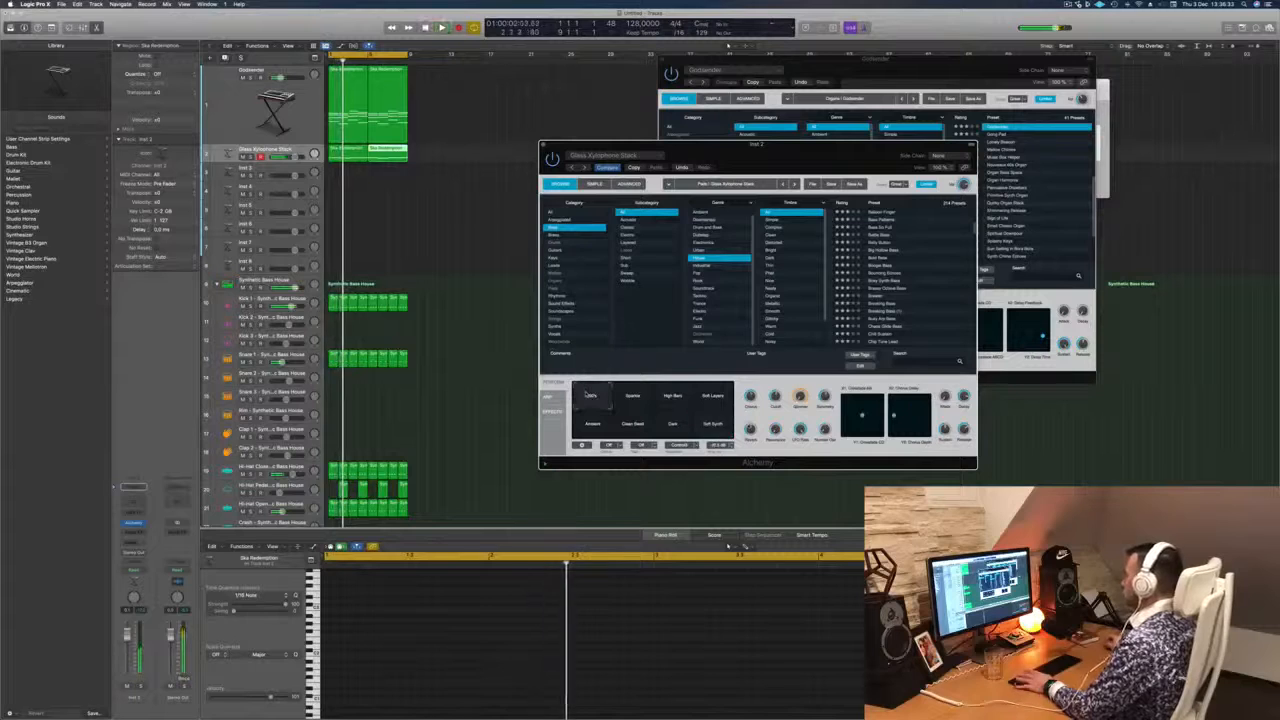
pyautogui.moveTo(818, 151); pyautogui.dragTo(700, 143)
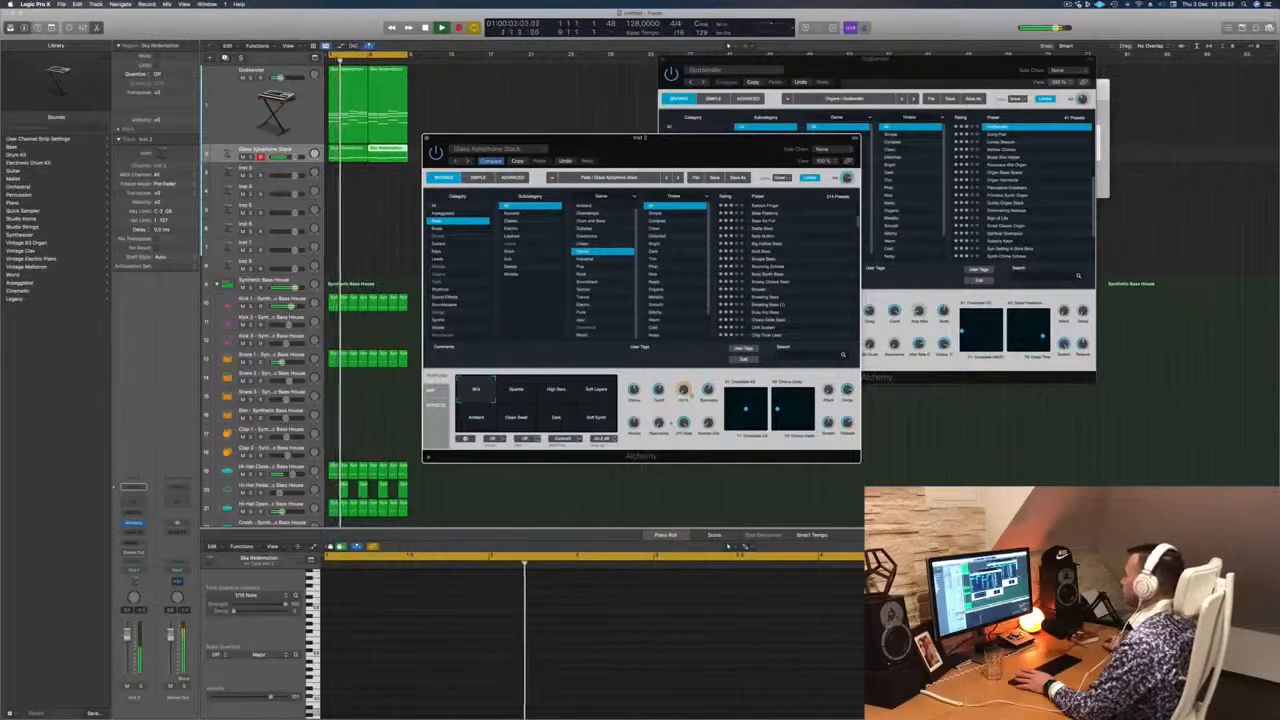
# Insert the Arpeggiator MIDI effect on the Glass Xylophone Stack bass track and place its window beside the first synth's window.
pyautogui.press('super+w')
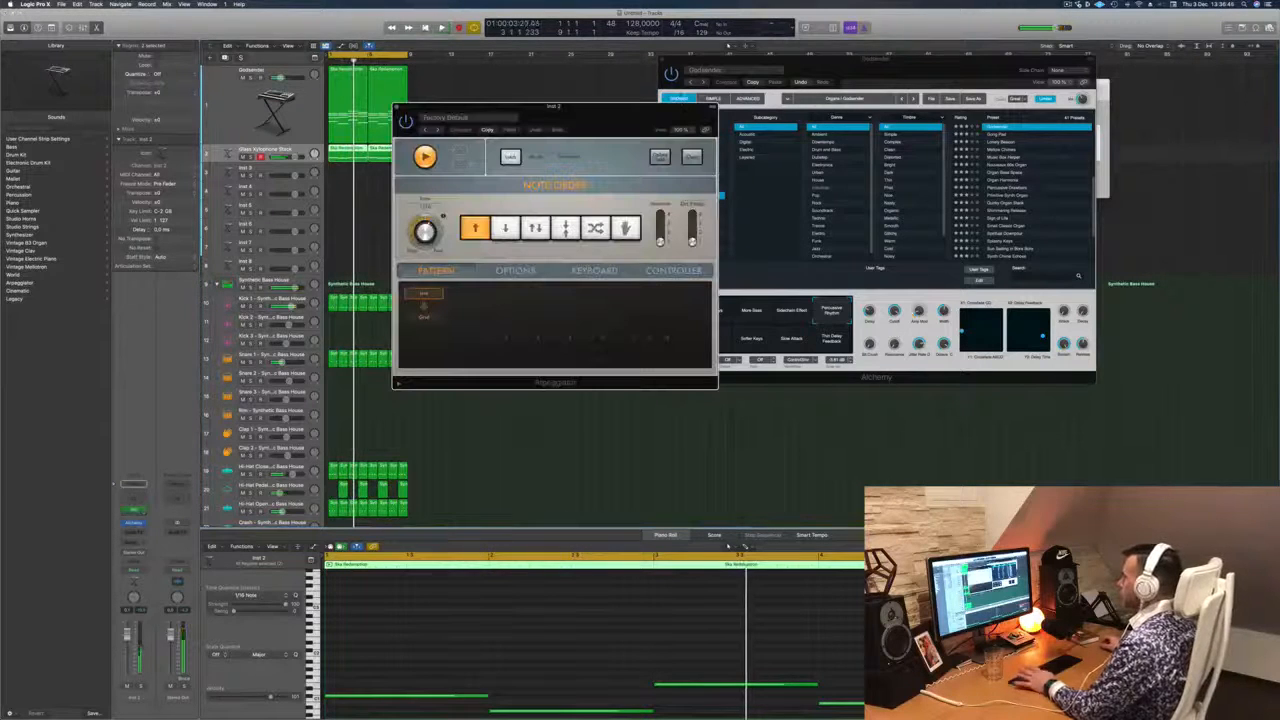
pyautogui.moveTo(602, 97); pyautogui.dragTo(829, 204)
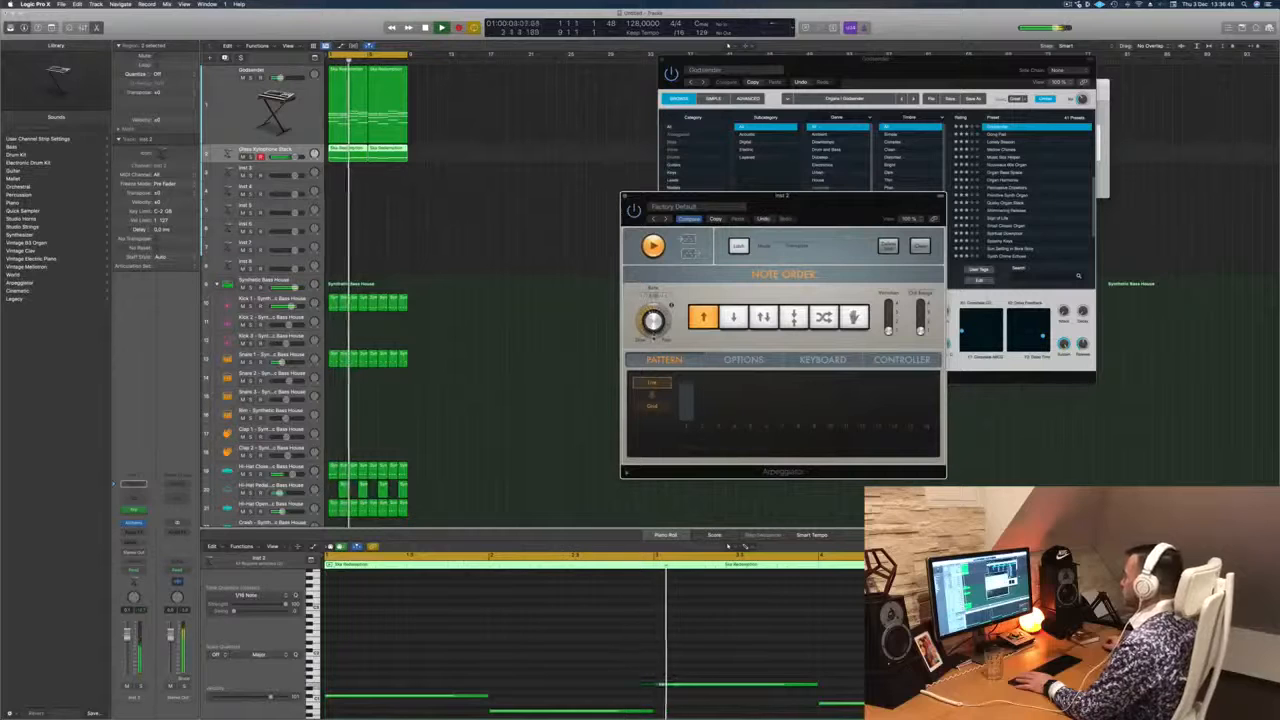
pyautogui.moveTo(783, 197); pyautogui.dragTo(651, 201)
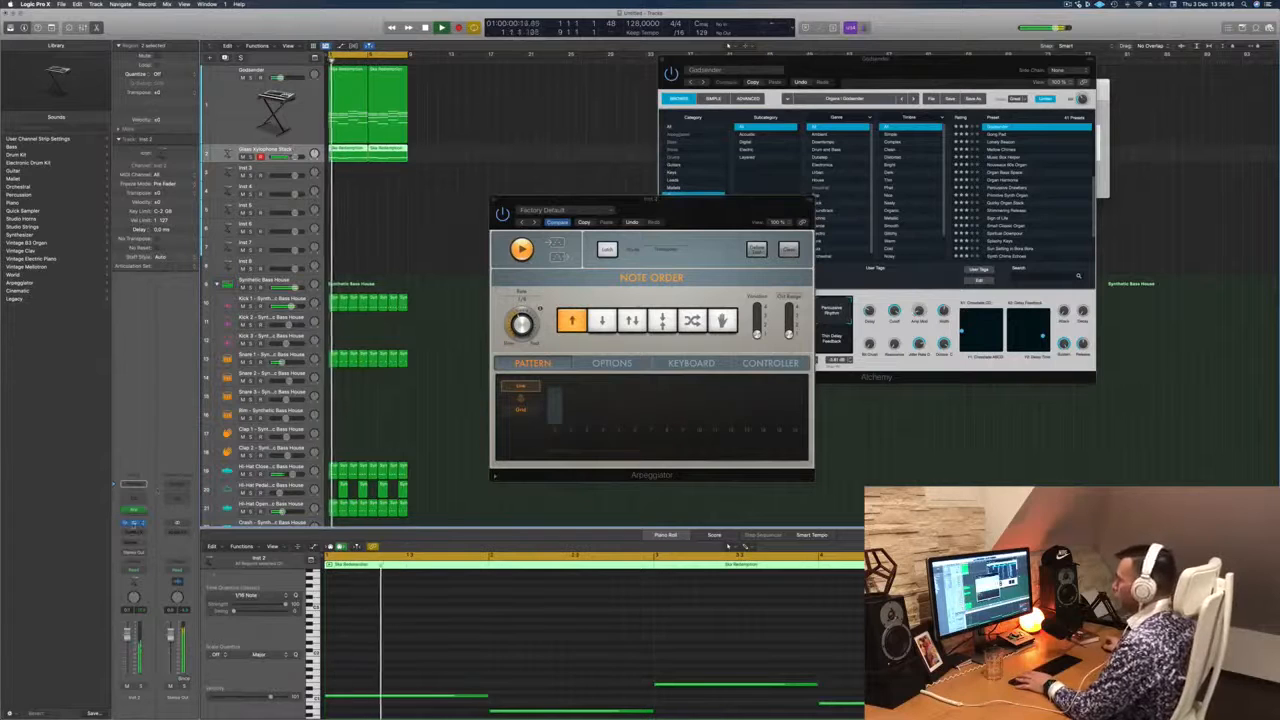
# Inspect the bass track's Alchemy instrument in its simple and advanced views and return to the preset browser.
pyautogui.click(133, 524)
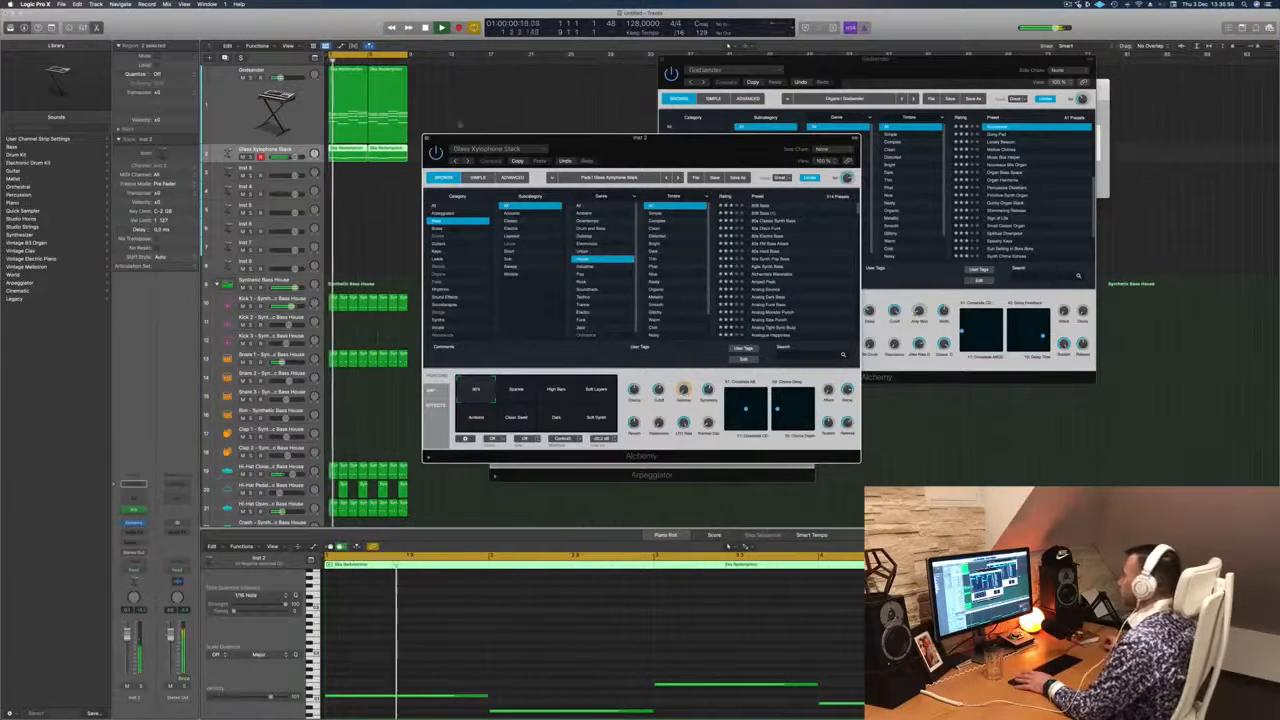
pyautogui.click(478, 178)
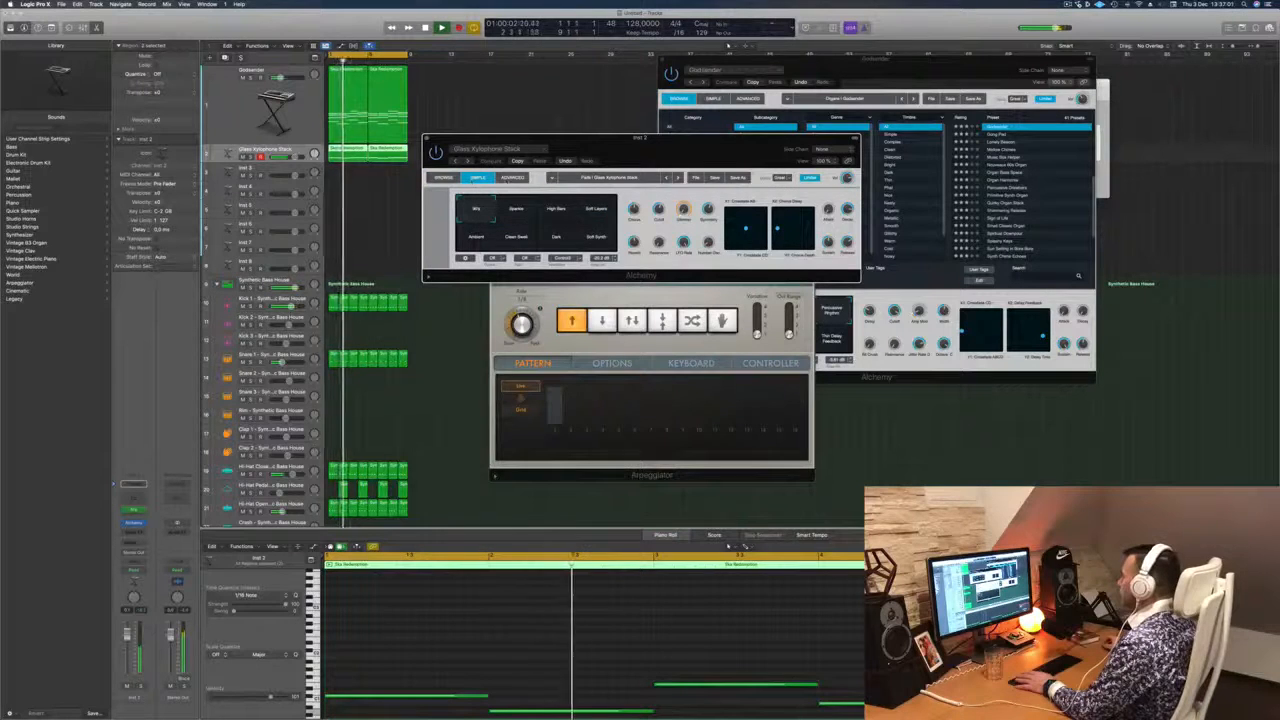
pyautogui.click(512, 178)
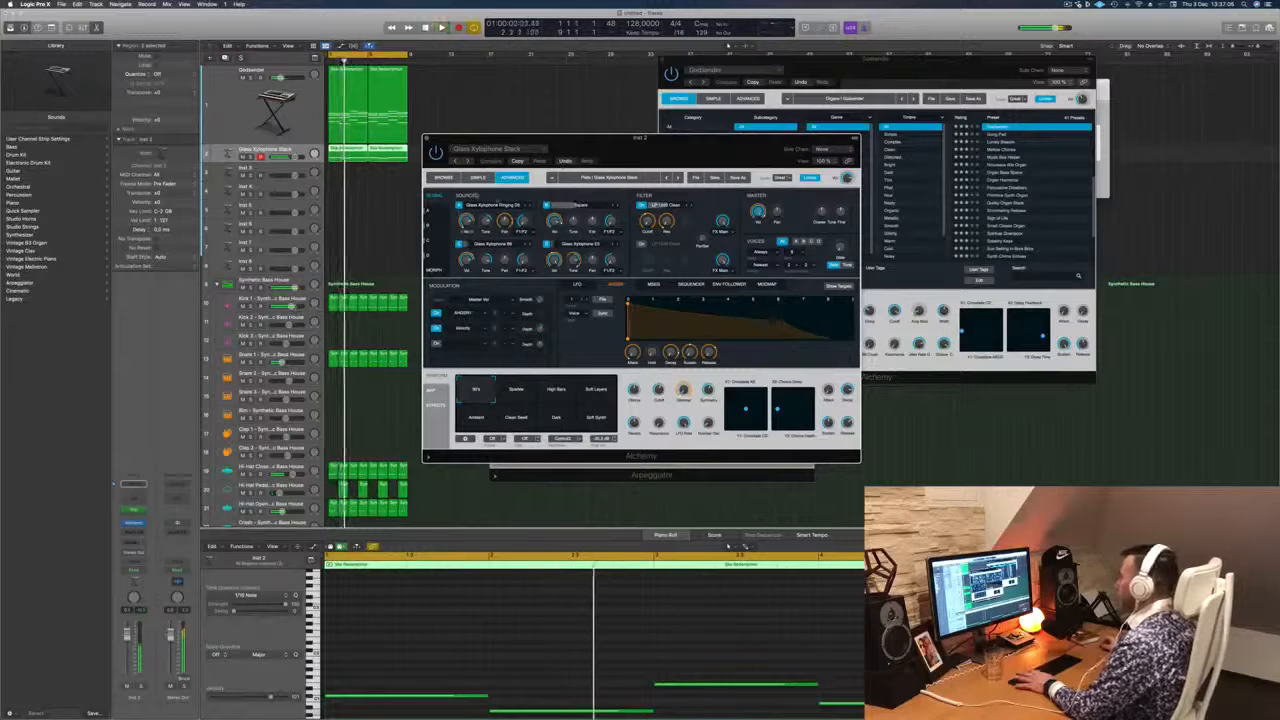
pyautogui.click(443, 178)
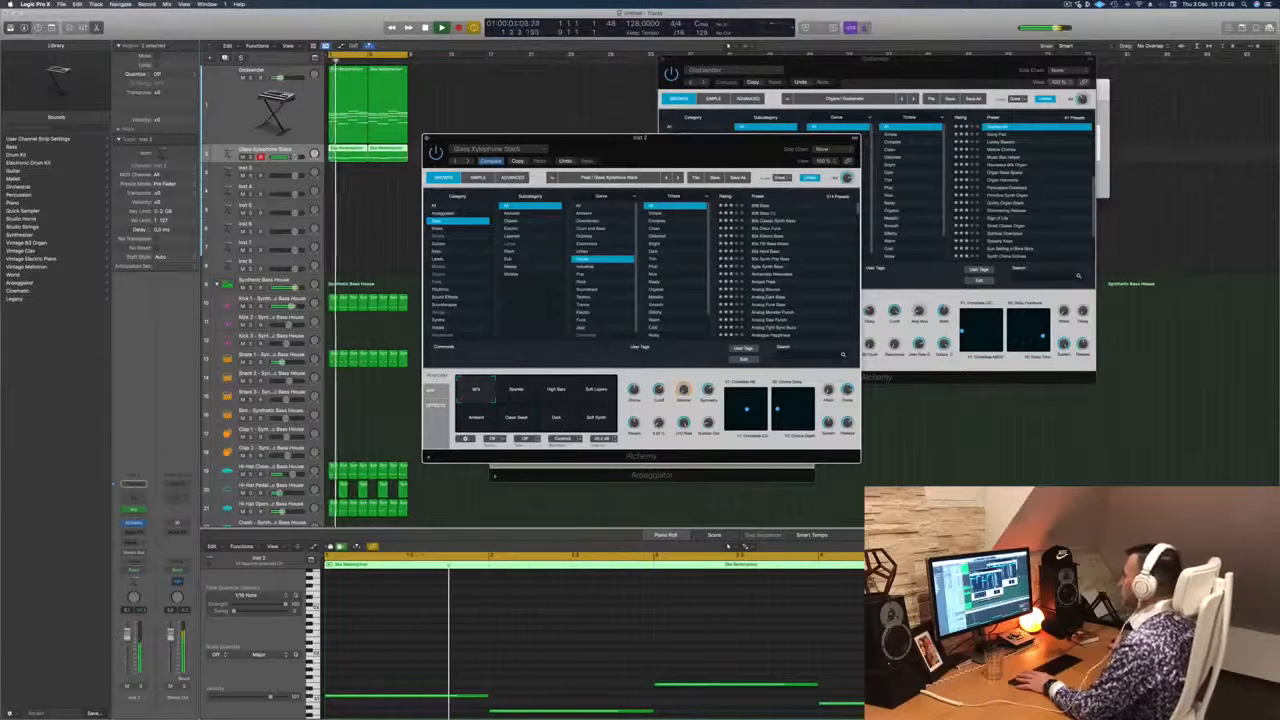
# Adjust the bass sound's output volume and cutoff in Alchemy and close the instrument.
pyautogui.click(847, 177)
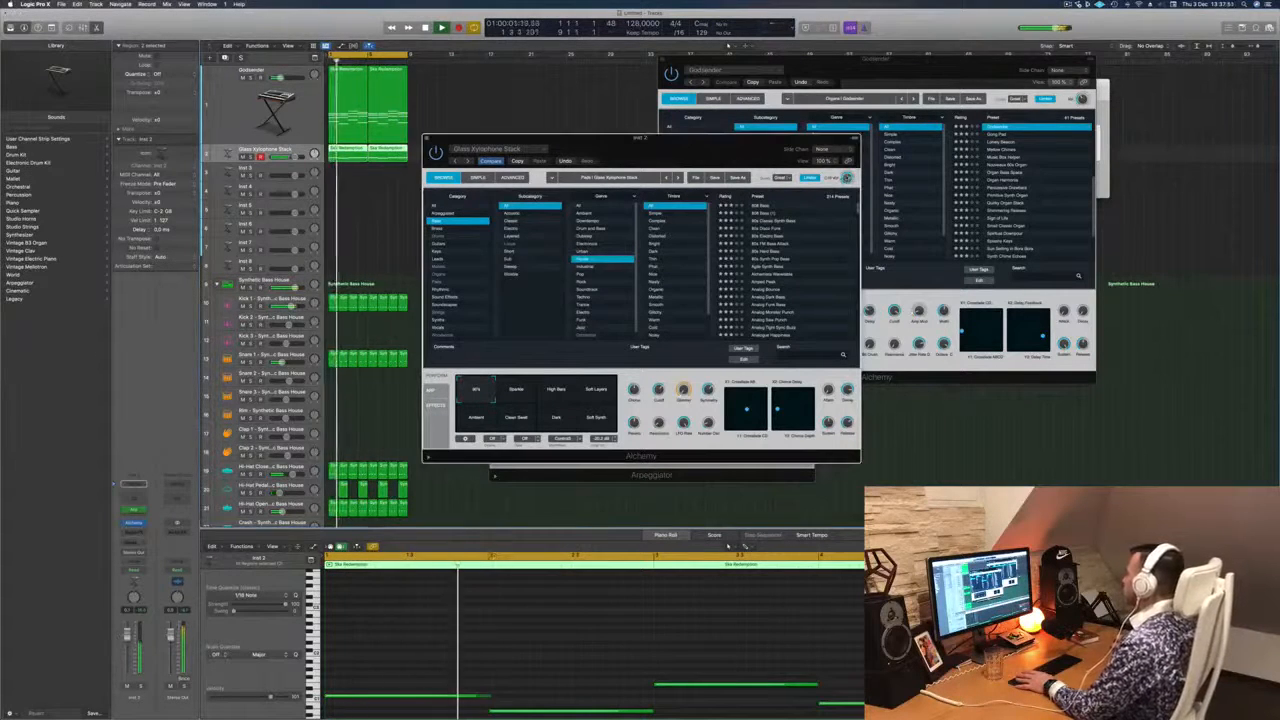
pyautogui.moveTo(707, 146); pyautogui.dragTo(769, 149)
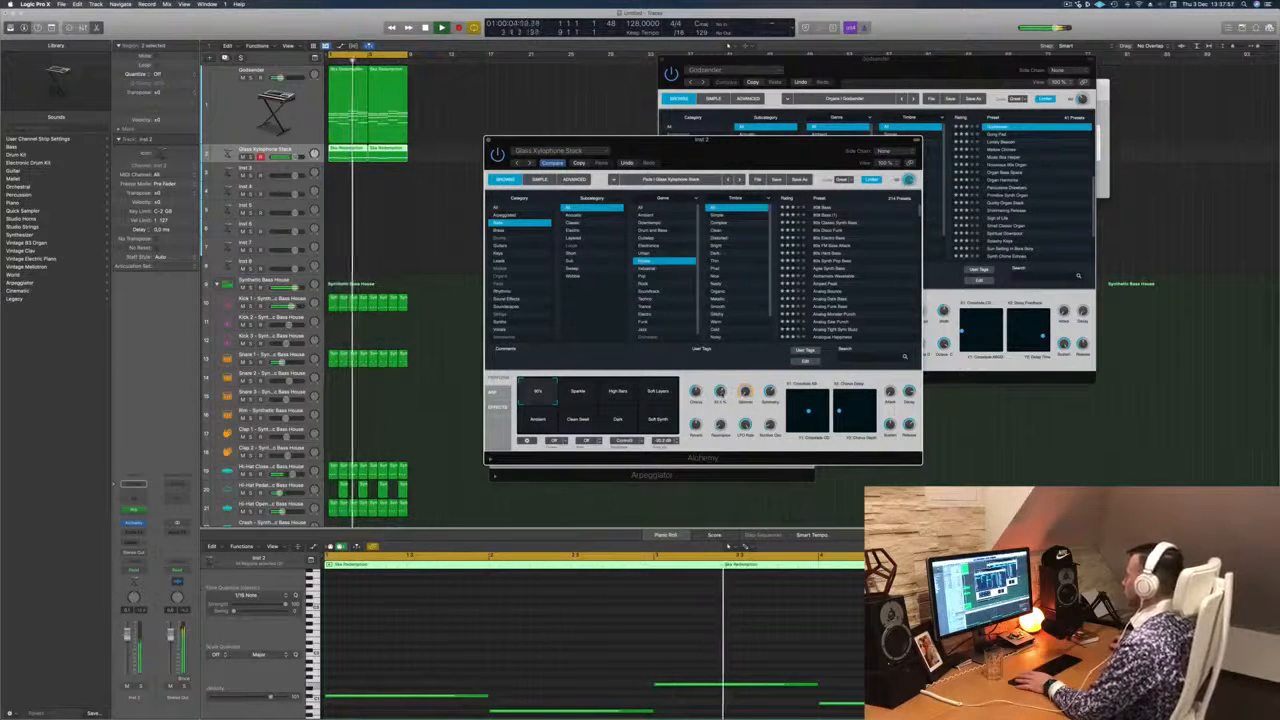
pyautogui.moveTo(714, 157); pyautogui.dragTo(655, 202)
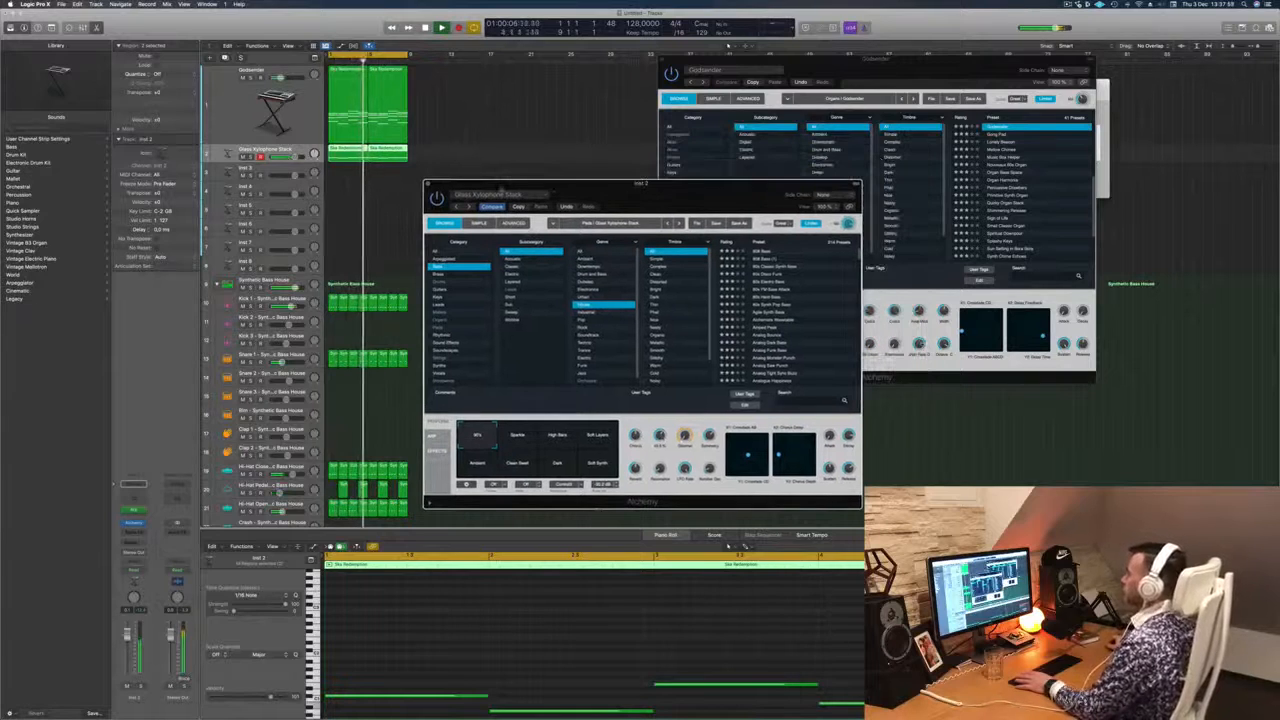
pyautogui.click(427, 185)
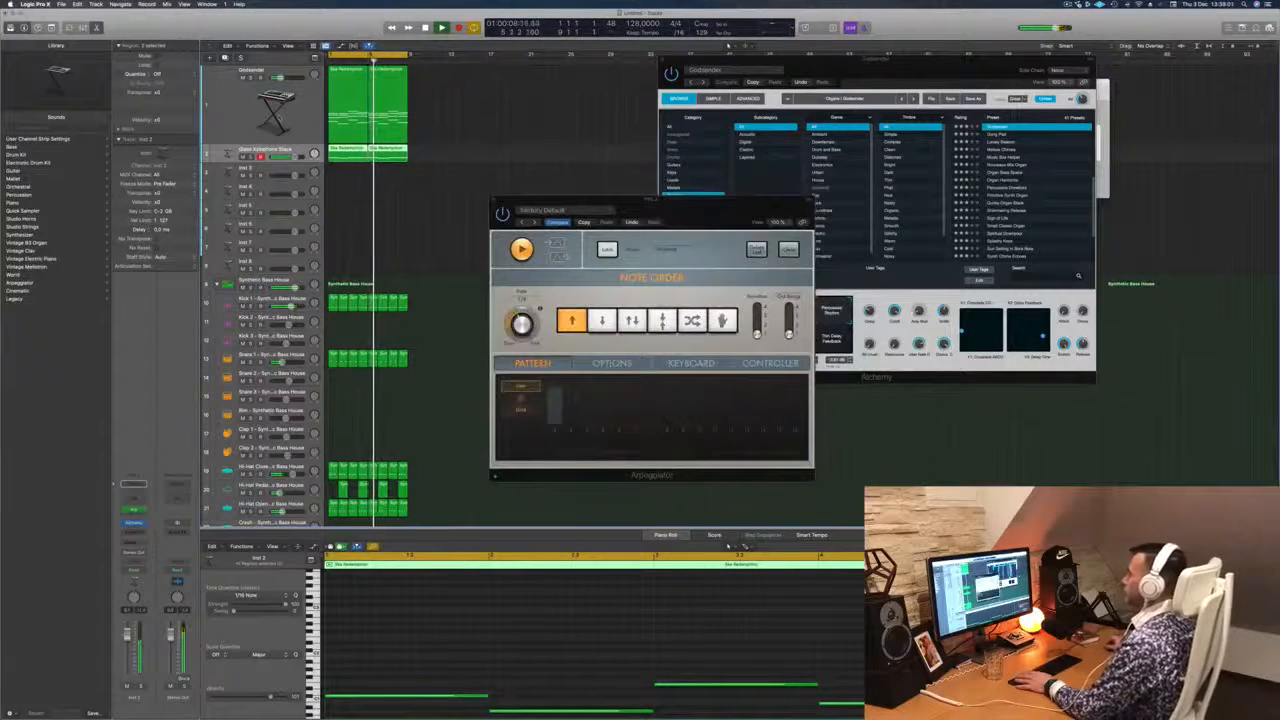
# Mute the Godsender chord track and move the Arpeggiator window aside.
pyautogui.click(252, 86)
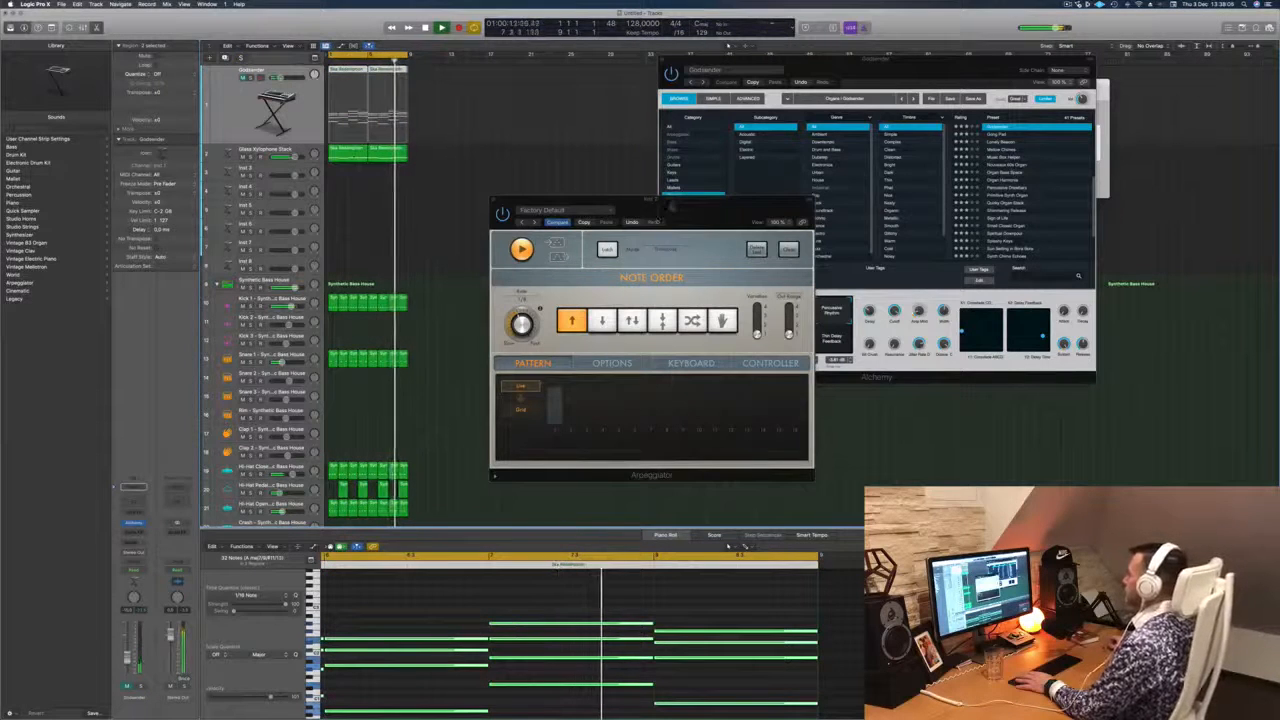
pyautogui.moveTo(612, 200); pyautogui.dragTo(969, 183)
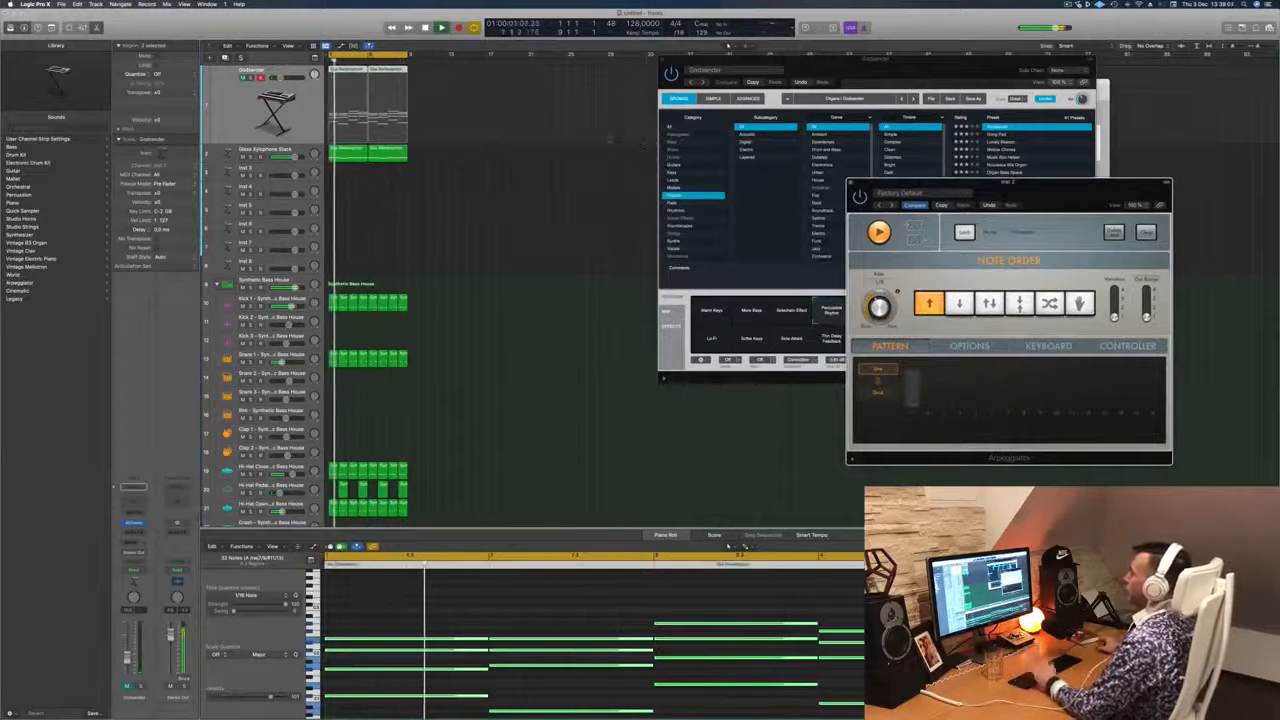
pyautogui.click(250, 112)
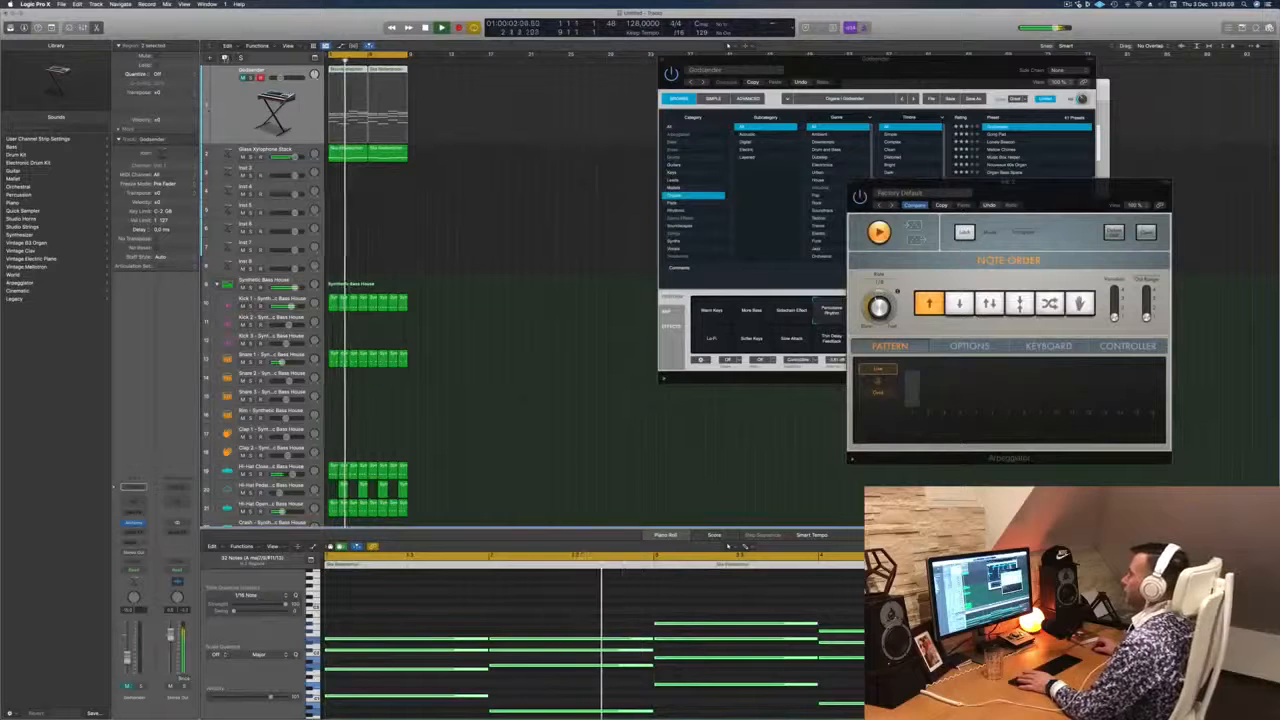
# Duplicate the Godsender track, copy both chord regions onto it at bar 1 and delete the lowest notes from the copies.
pyautogui.press('super+d')
pyautogui.press('Return')
pyautogui.moveTo(460, 117); pyautogui.dragTo(345, 168)
pyautogui.press('Return')
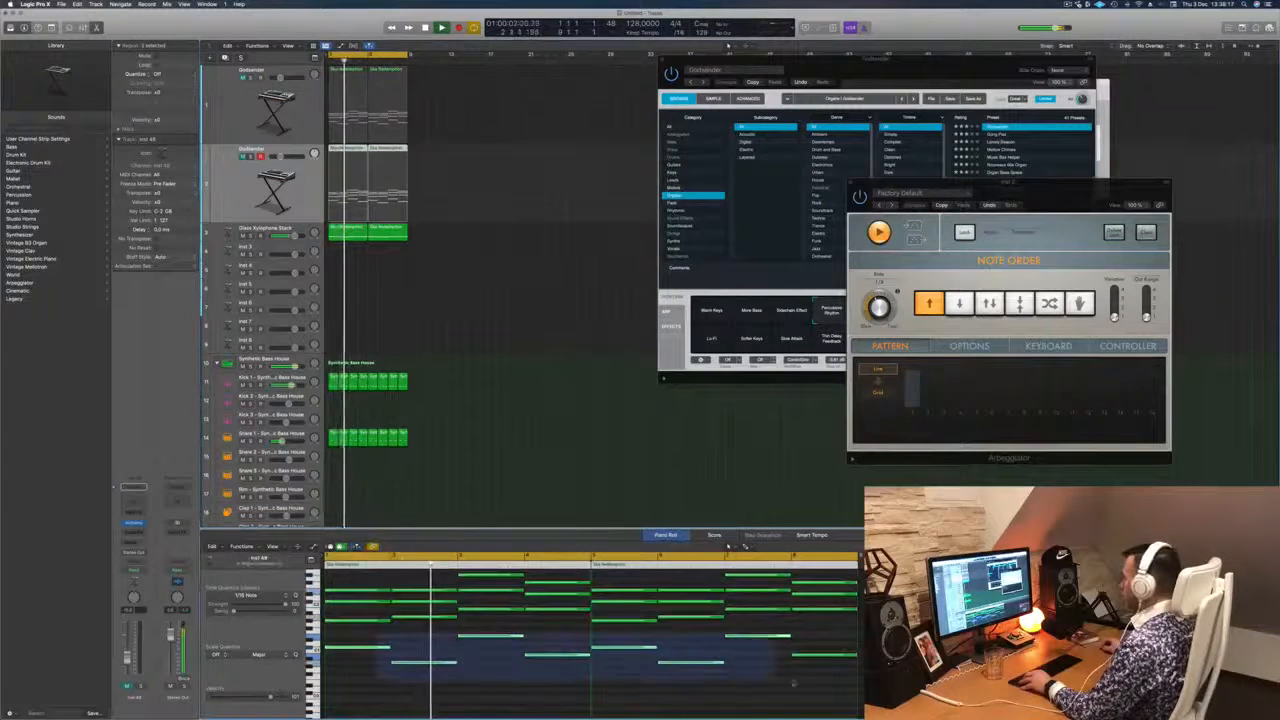
pyautogui.press('Delete')
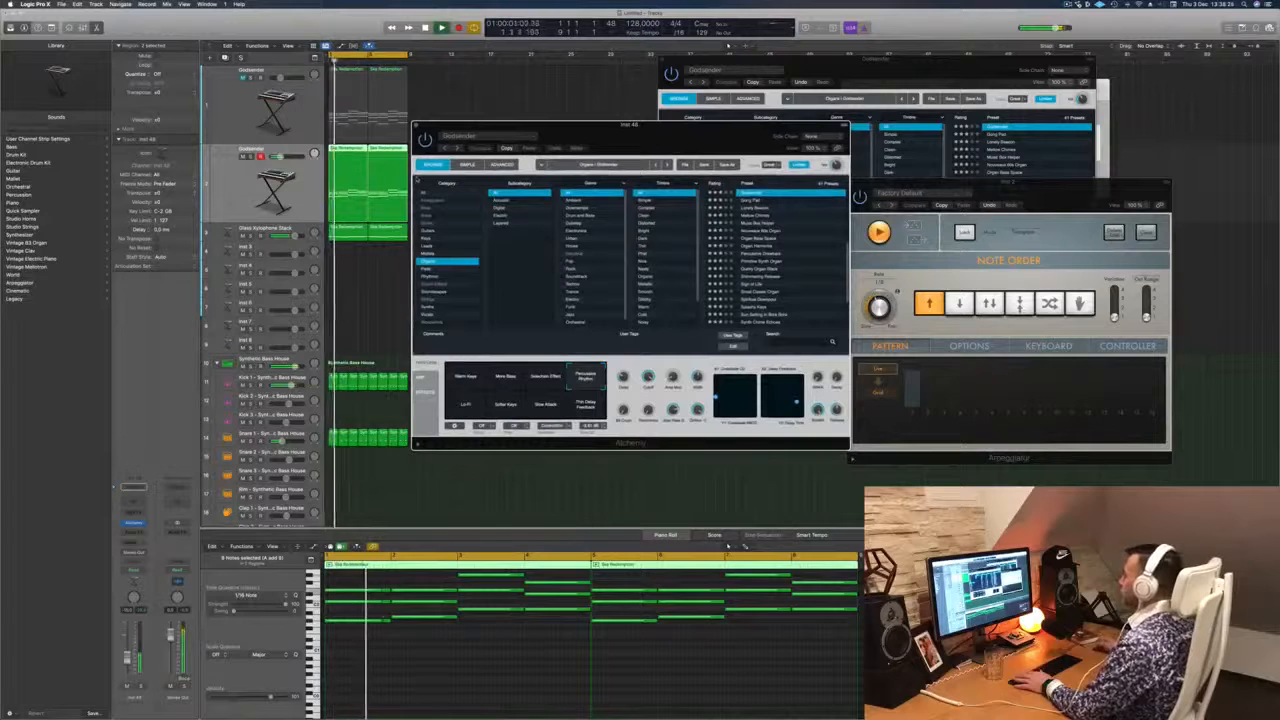
# Browse Alchemy's Pads presets on the duplicated track, trying Aquatic Symphony and loading At the Beach.
pyautogui.press('Down')
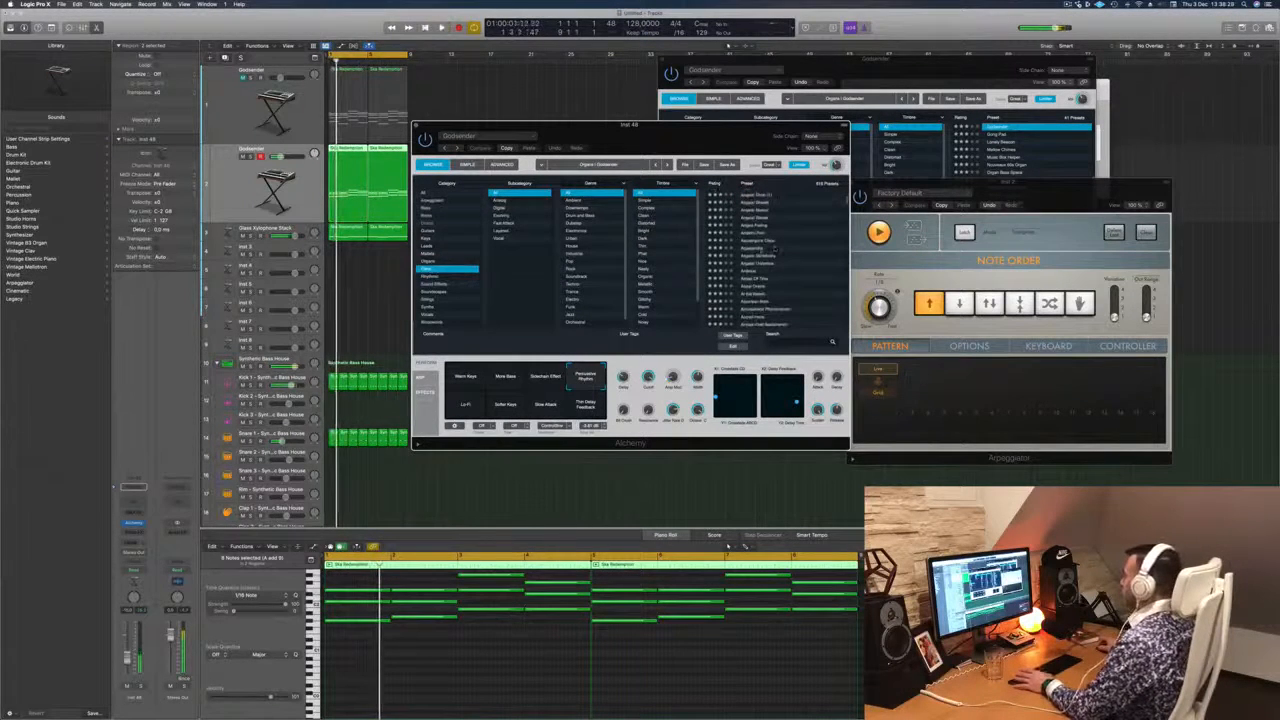
pyautogui.click(774, 250)
pyautogui.moveTo(676, 131); pyautogui.dragTo(714, 121)
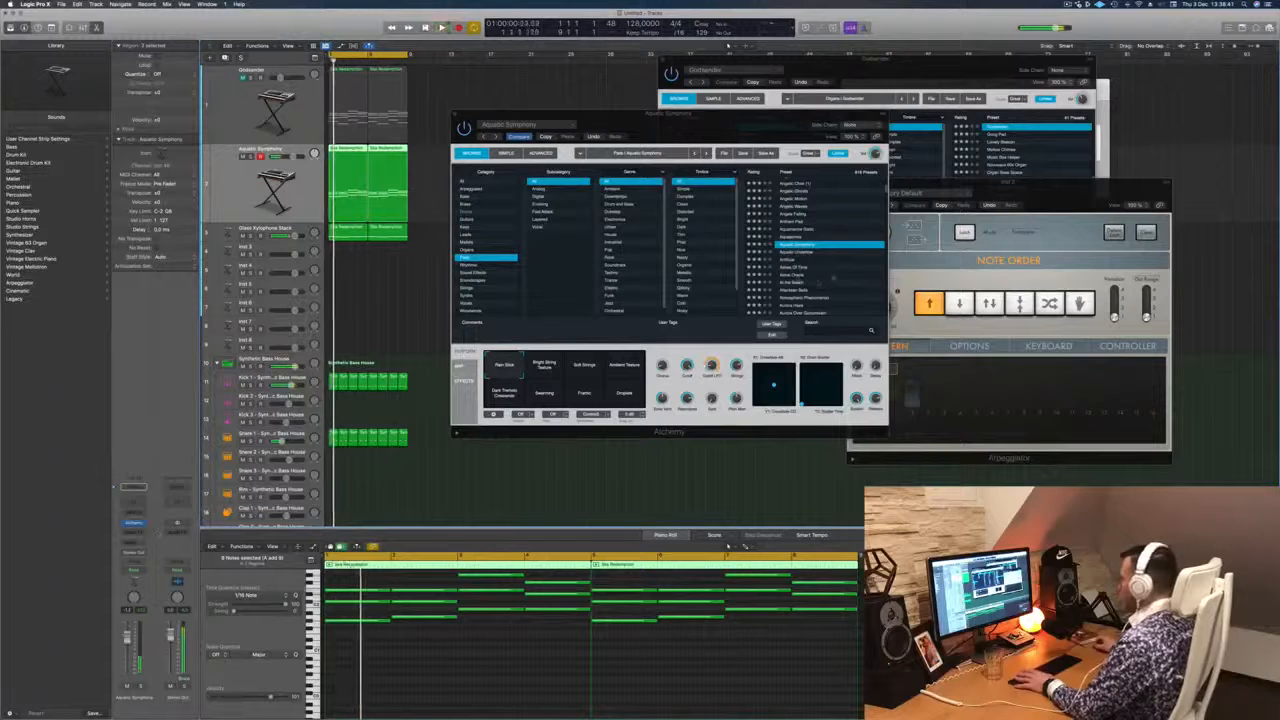
pyautogui.click(800, 283)
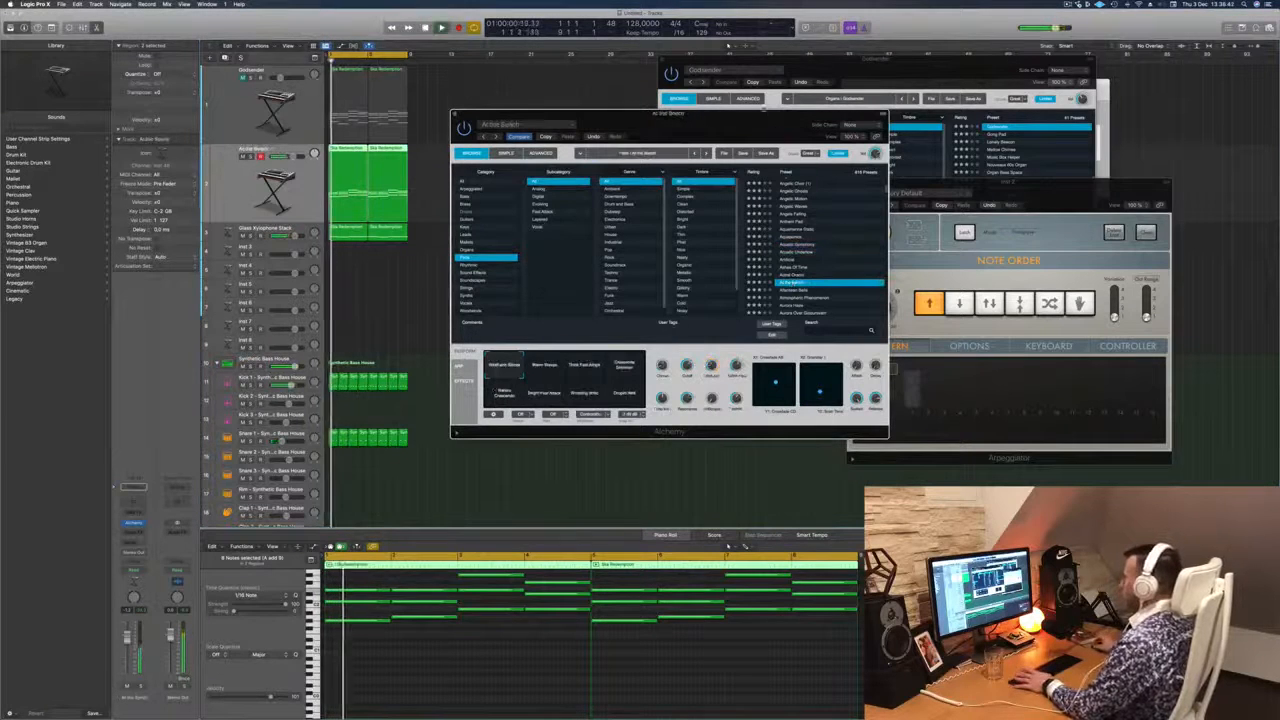
pyautogui.moveTo(700, 114); pyautogui.dragTo(785, 108)
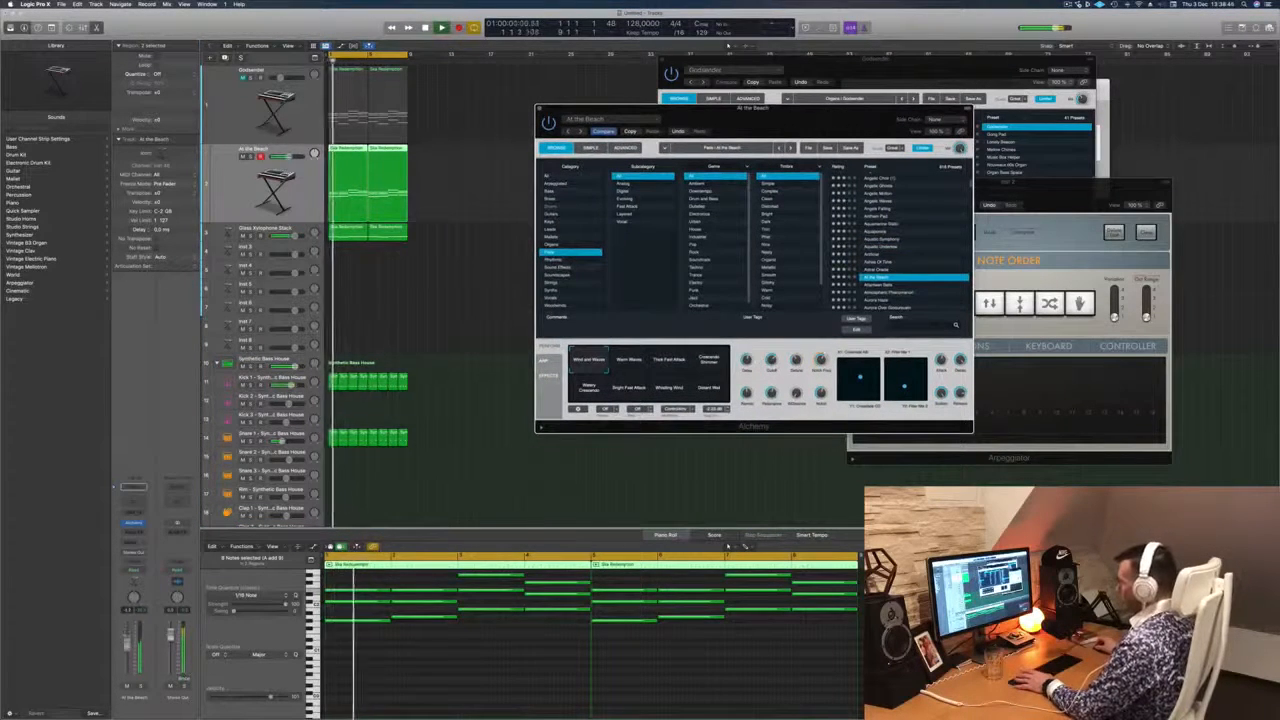
# Transpose all chord notes in both At the Beach regions up one octave.
pyautogui.click(488, 679)
pyautogui.scroll(-3, 488, 680)
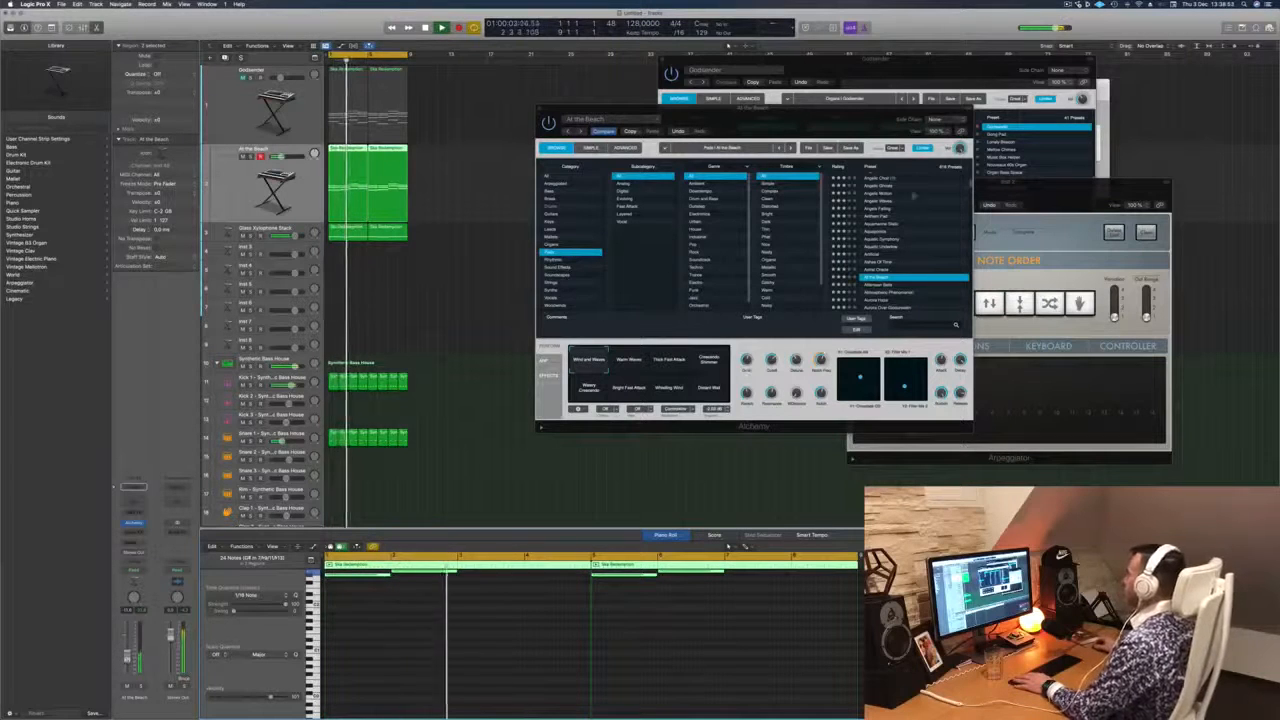
# Choose the Thick Fast Attack performance snapshot for the At the Beach pad and adjust its cutoff and resonance.
pyautogui.moveTo(807, 119); pyautogui.dragTo(807, 157)
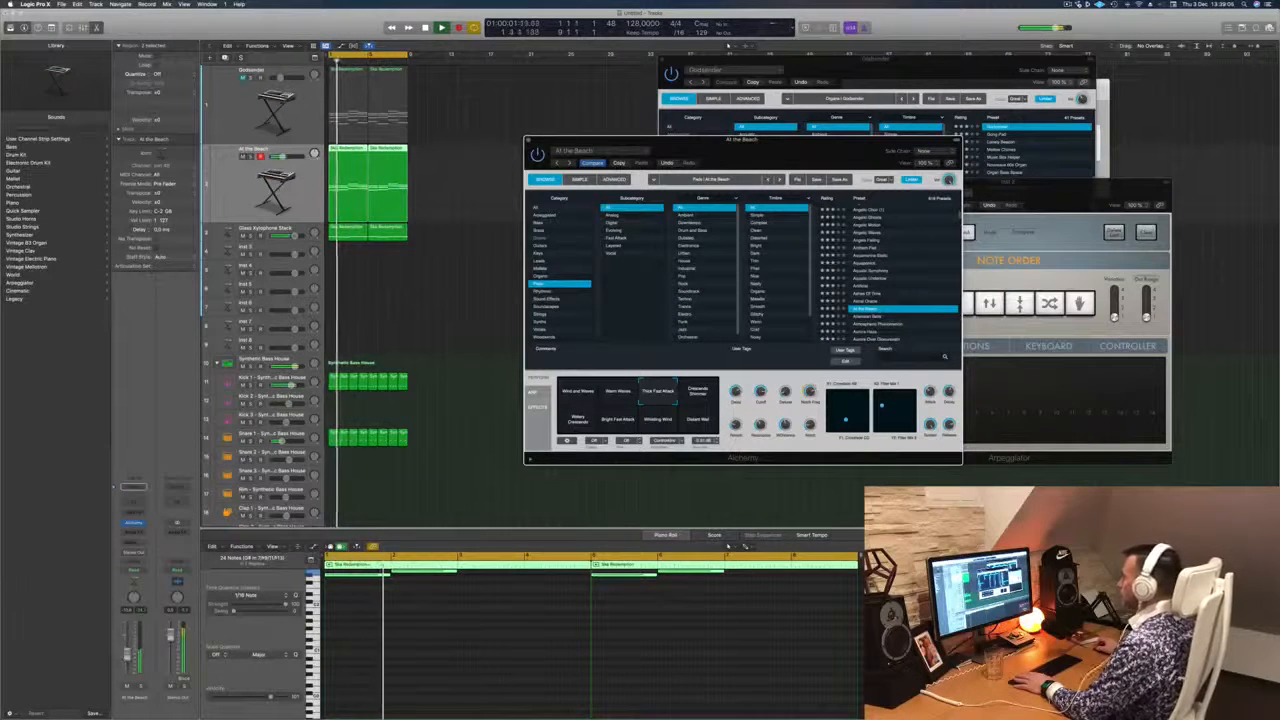
pyautogui.moveTo(788, 150); pyautogui.dragTo(766, 180)
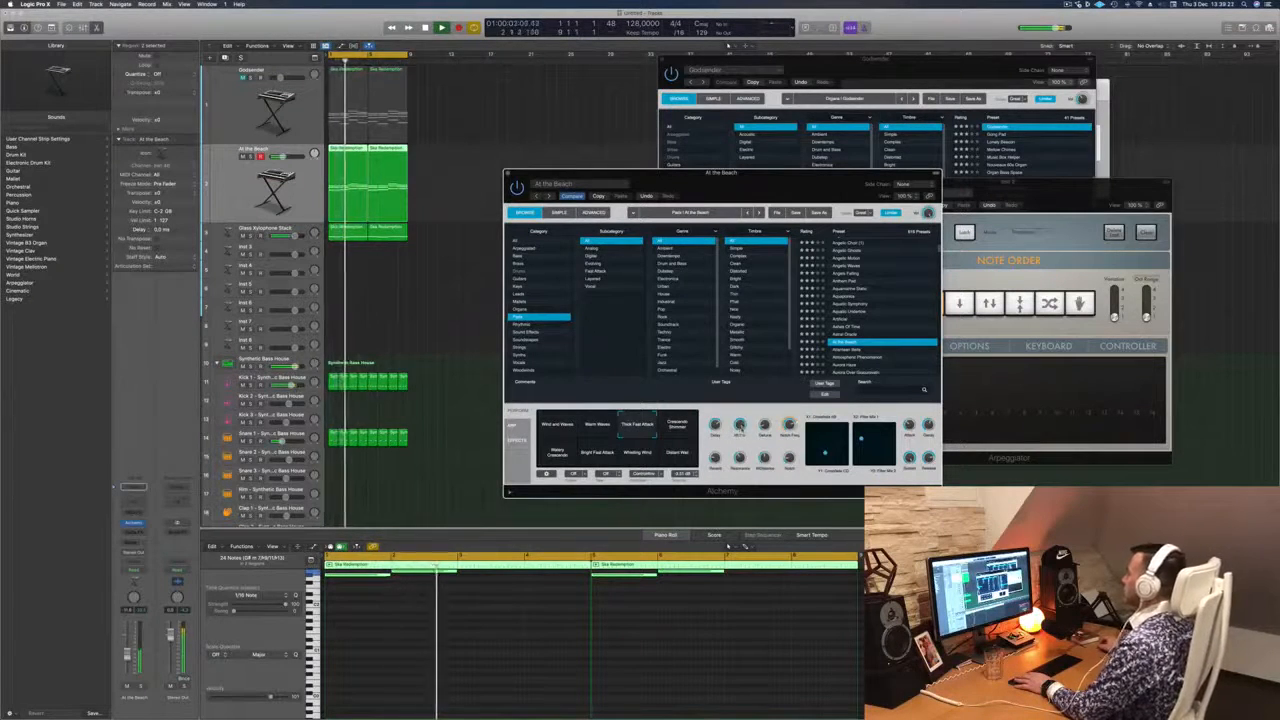
pyautogui.moveTo(720, 172); pyautogui.dragTo(747, 172)
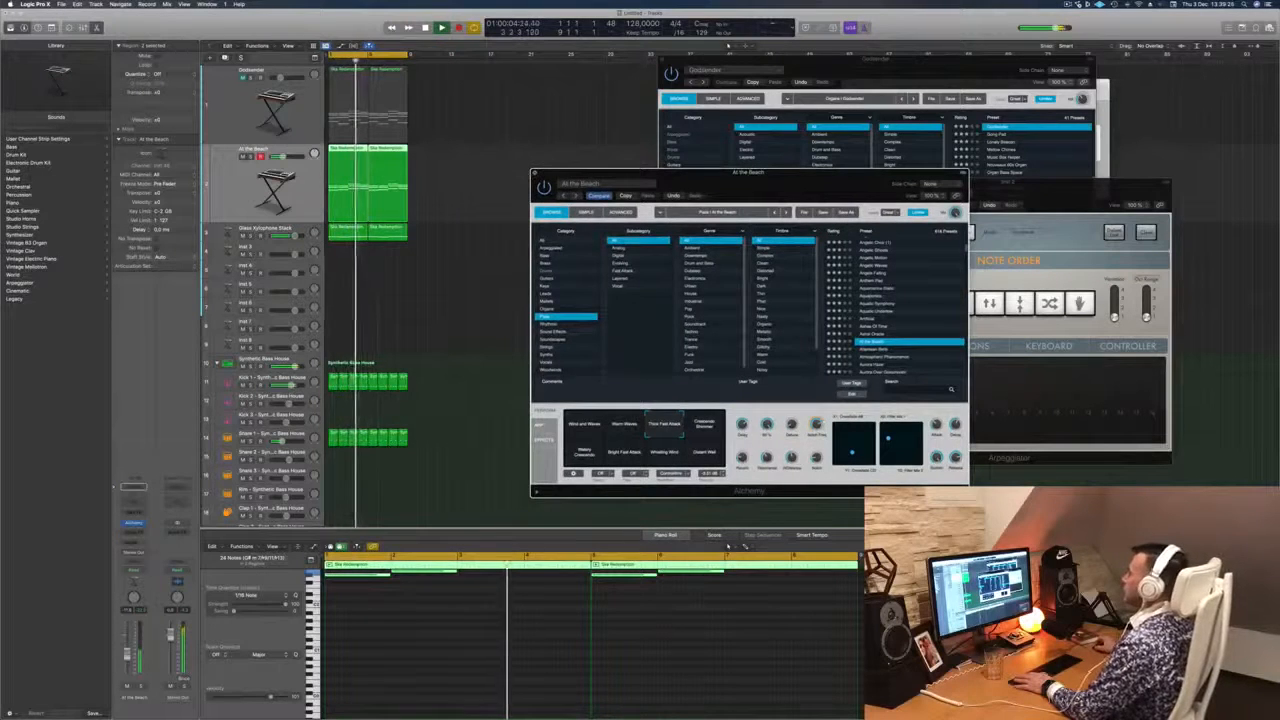
pyautogui.press('super+w')
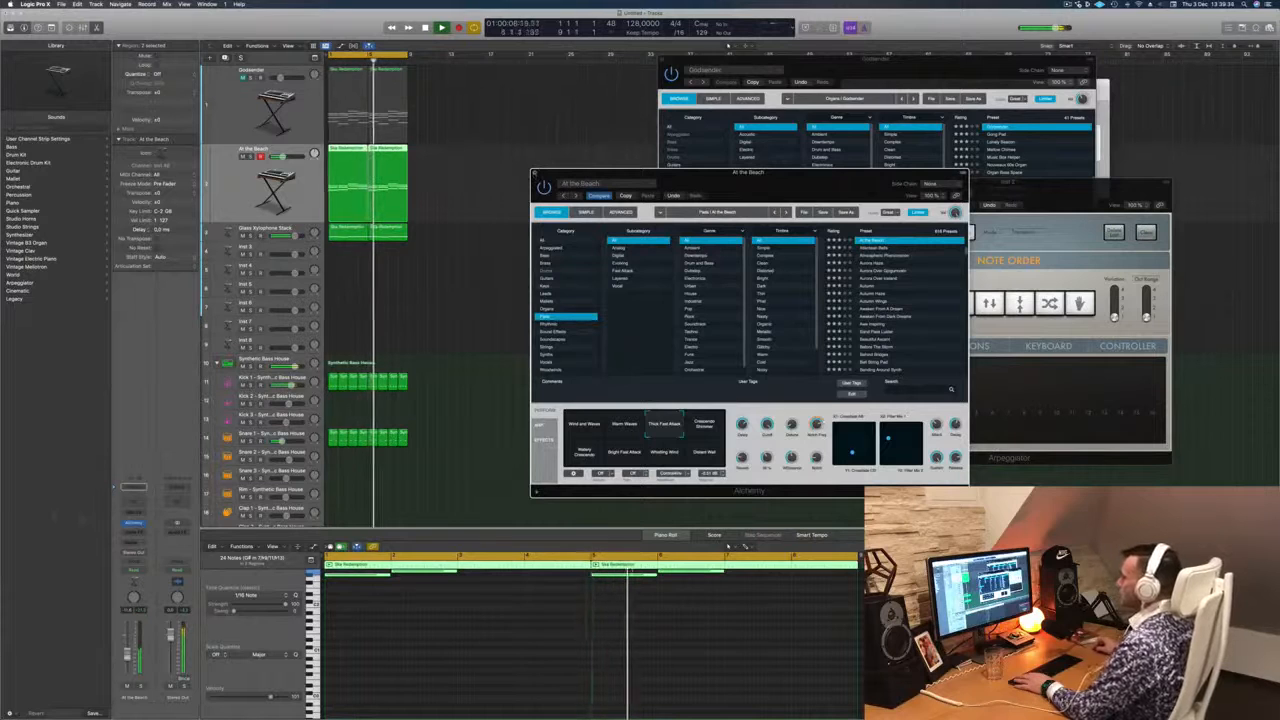
# Add a Channel EQ to the At the Beach track with a low cut at 248 Hz and close its plug-in windows.
pyautogui.click(133, 487)
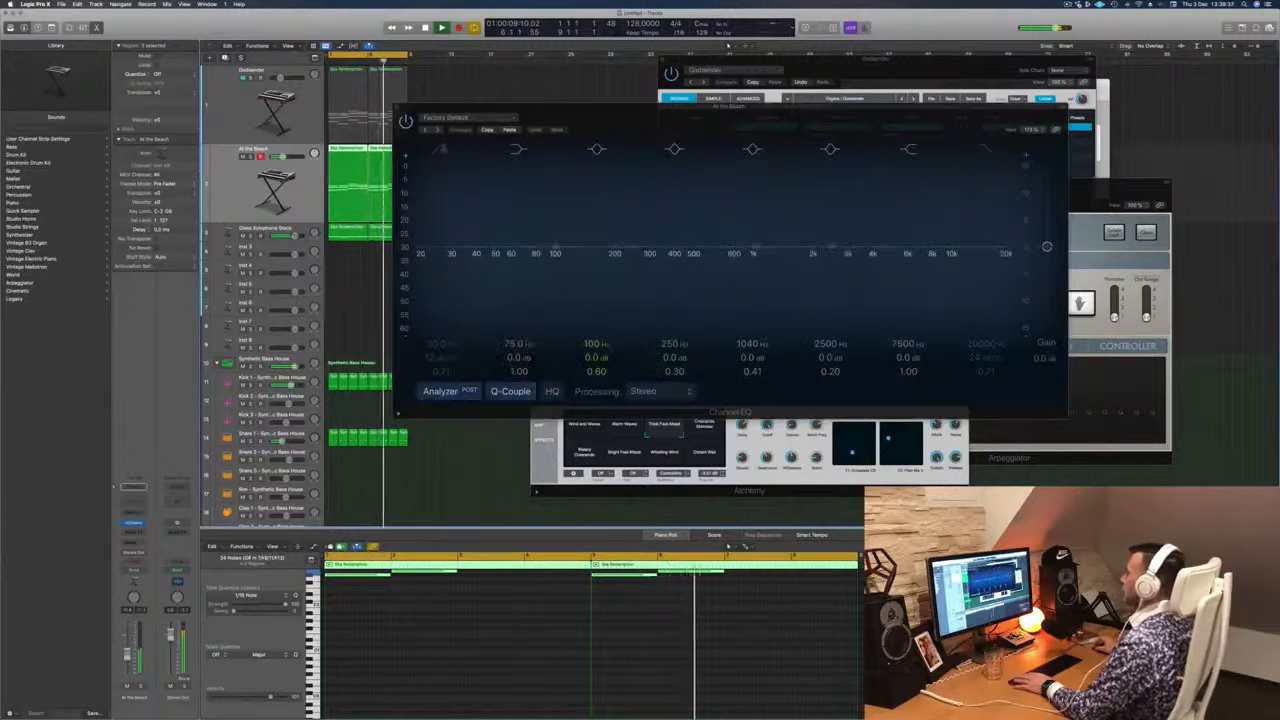
pyautogui.click(438, 151)
pyautogui.moveTo(437, 236); pyautogui.dragTo(654, 238)
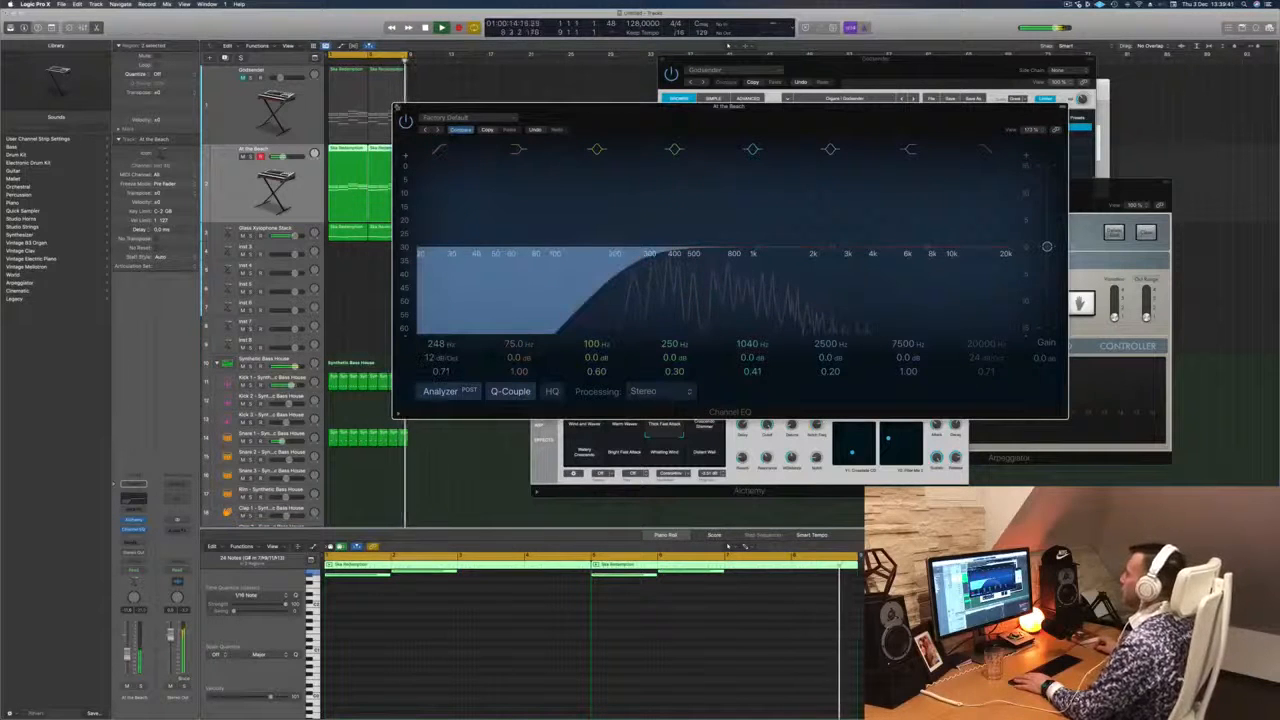
pyautogui.press('super+w')
pyautogui.moveTo(760, 178); pyautogui.dragTo(650, 185)
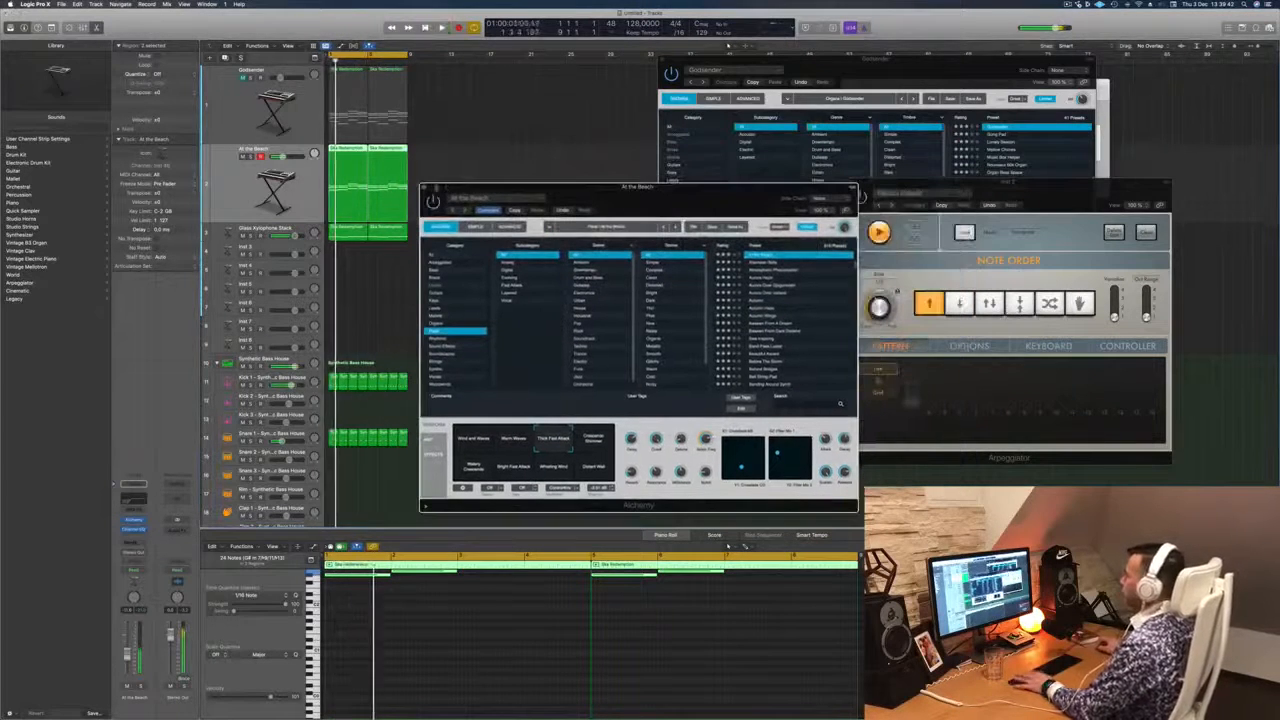
pyautogui.press('super+w')
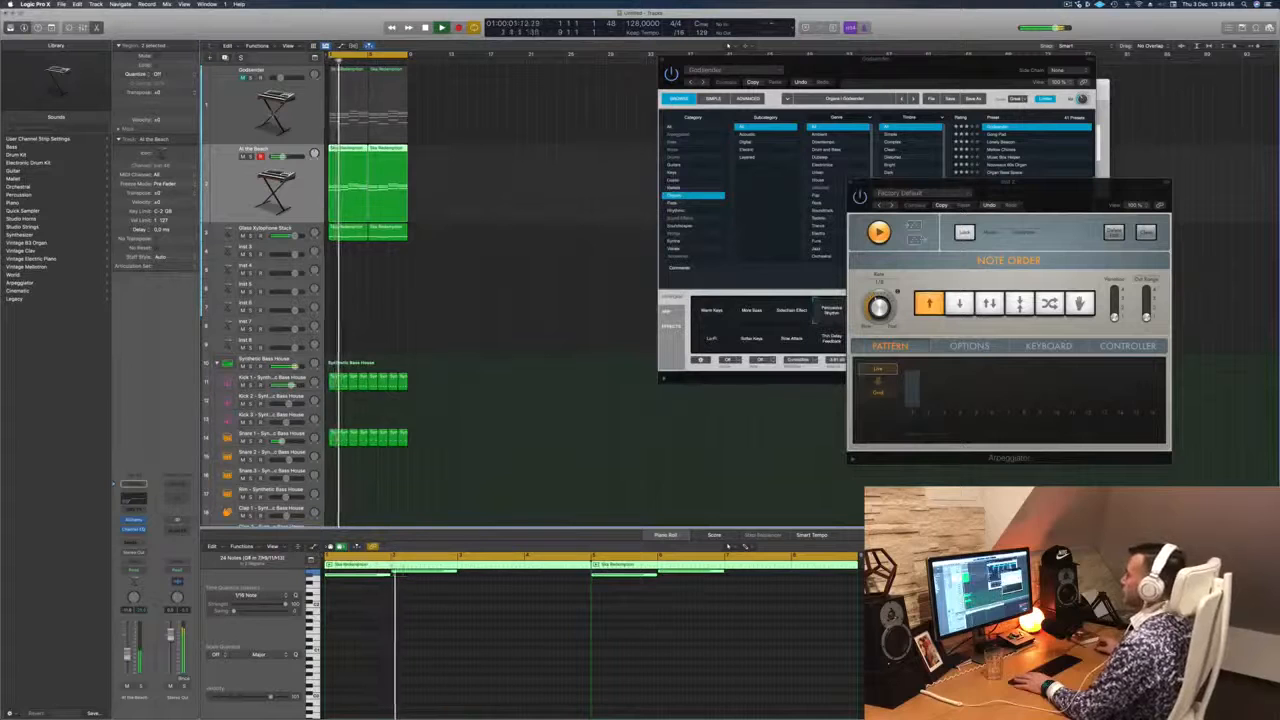
# Duplicate the muted Godsender track again and copy its first chord region onto the new track at bar 1.
pyautogui.click(258, 75)
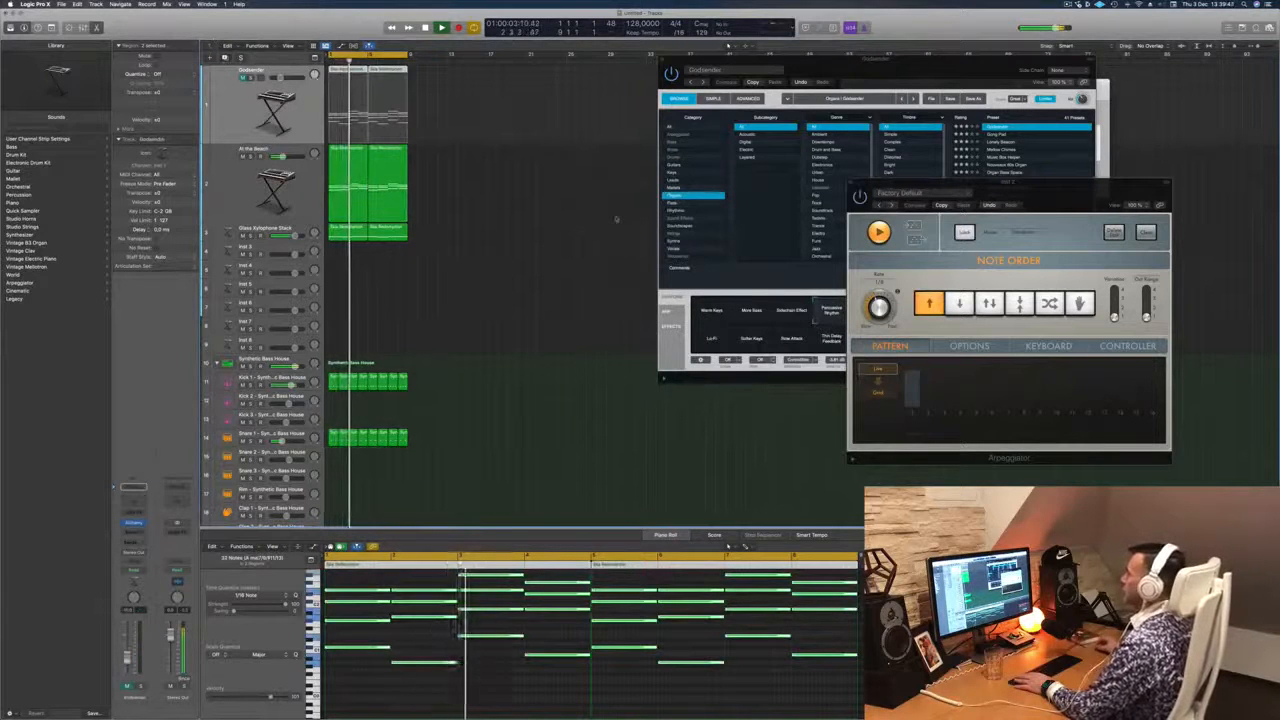
pyautogui.press('super+d')
pyautogui.press('super+v')
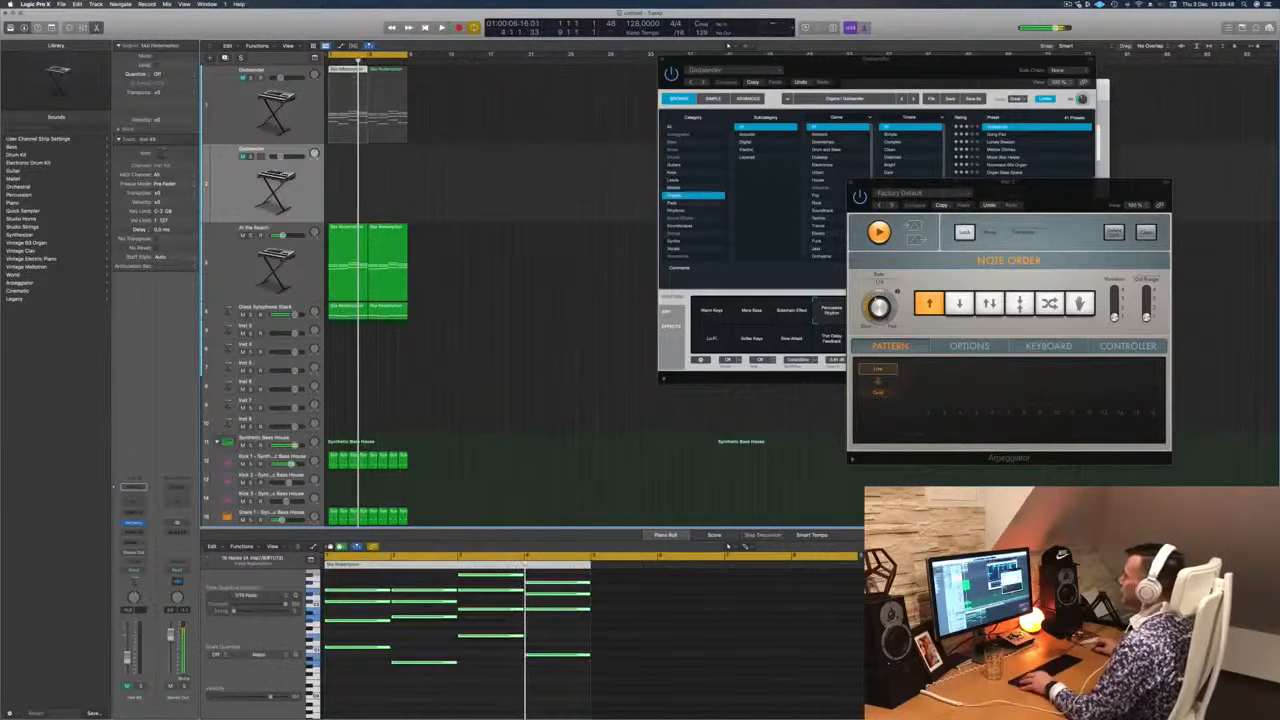
pyautogui.moveTo(345, 100); pyautogui.dragTo(348, 185)
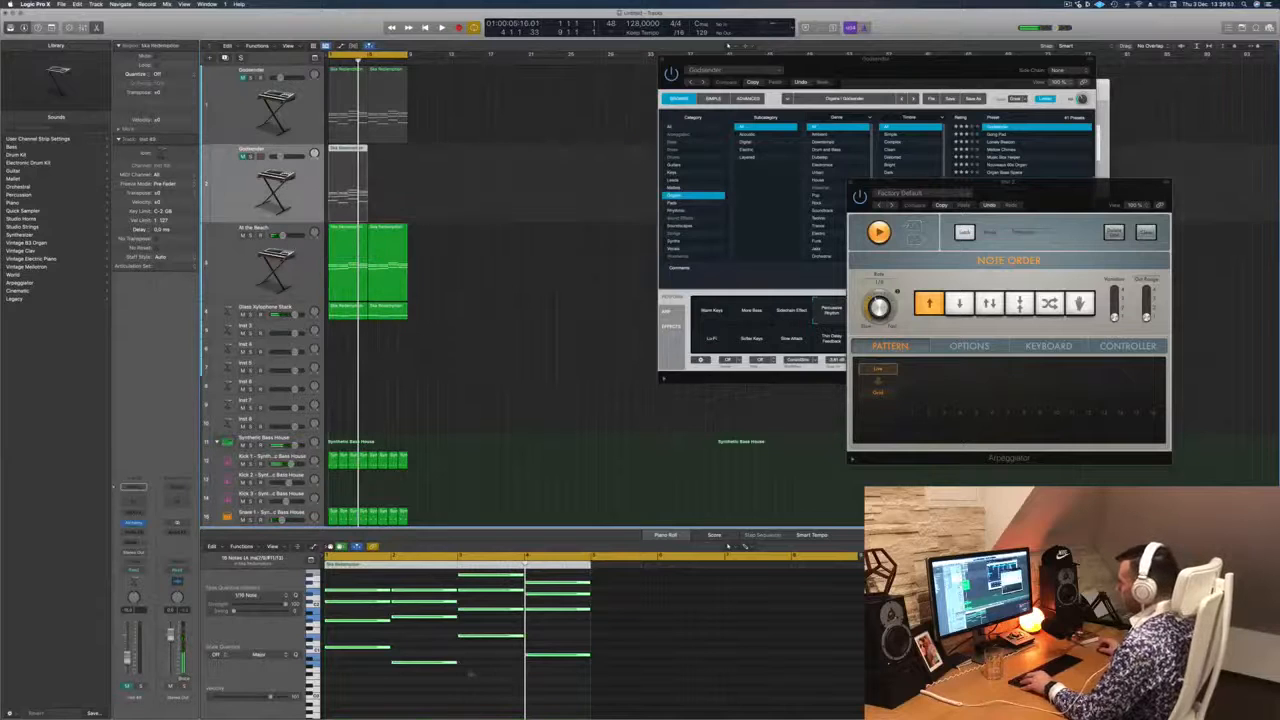
# Shorten all chord notes in the copied region to brief stabs and duplicate them about three sixteenths later in each bar.
pyautogui.scroll(3, 470, 673)
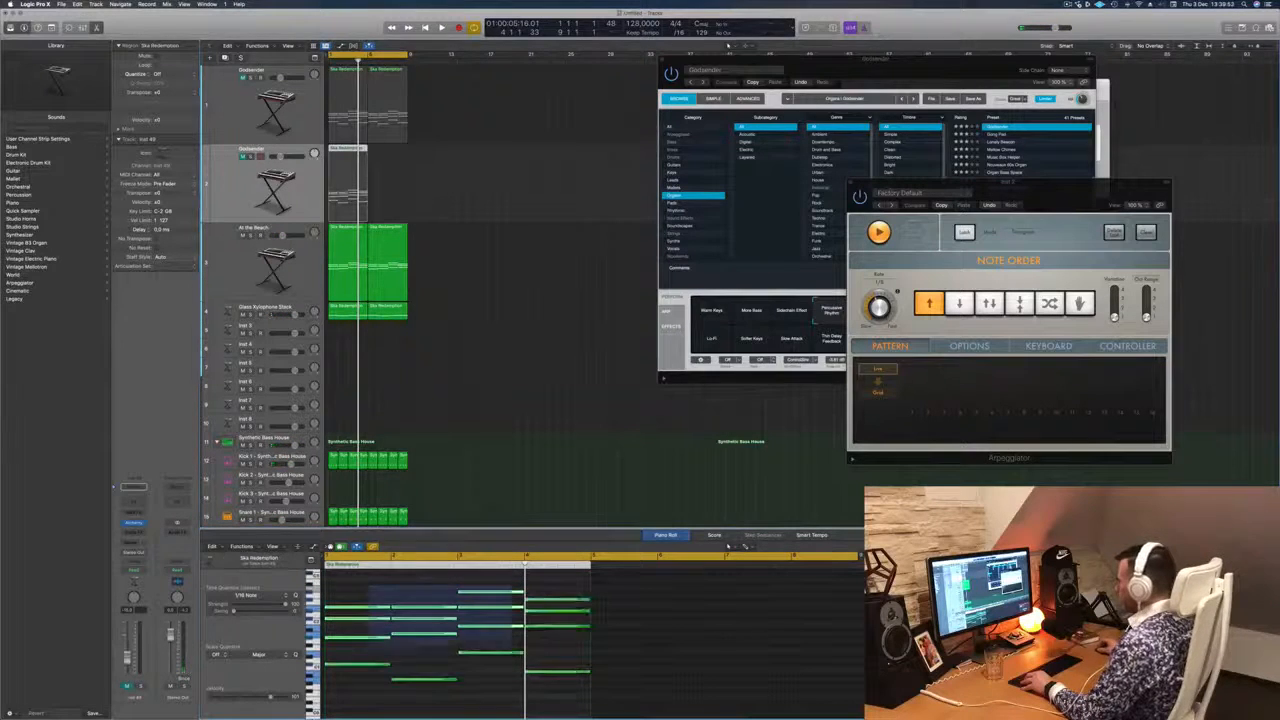
pyautogui.moveTo(588, 672); pyautogui.dragTo(527, 683)
pyautogui.press('super+Right')
pyautogui.press('super+Right')
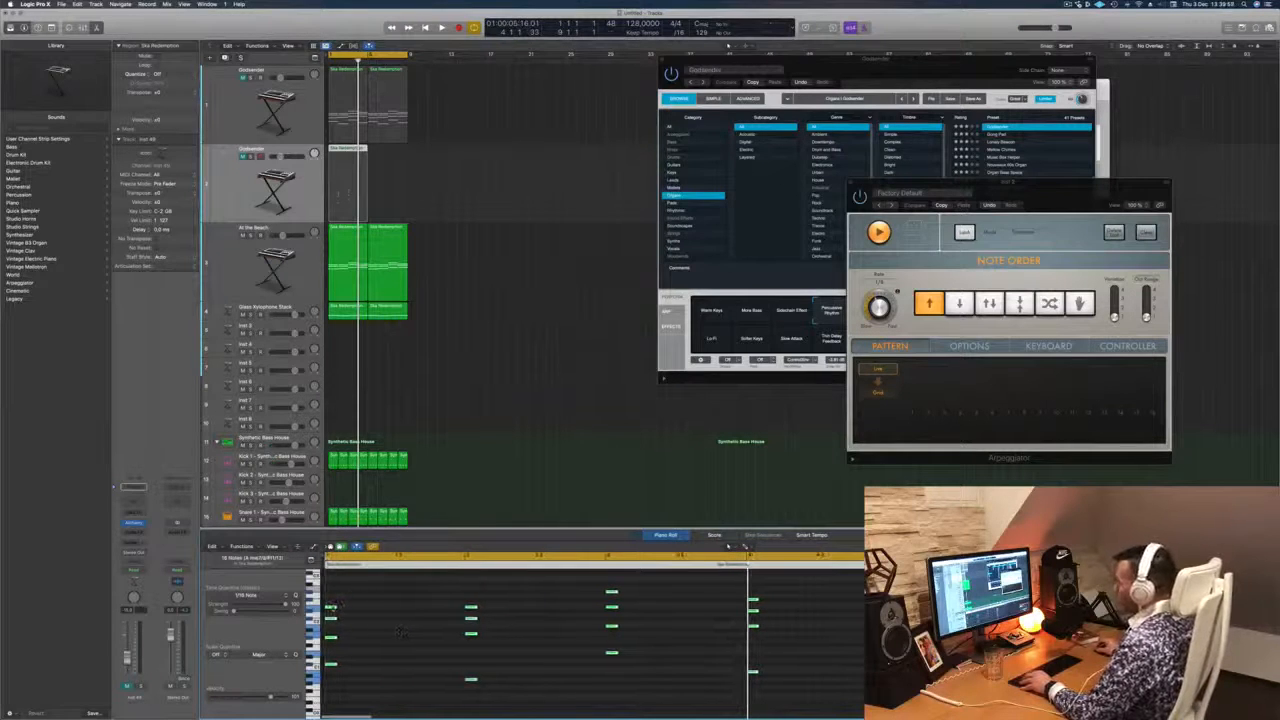
pyautogui.moveTo(333, 609); pyautogui.dragTo(362, 612)
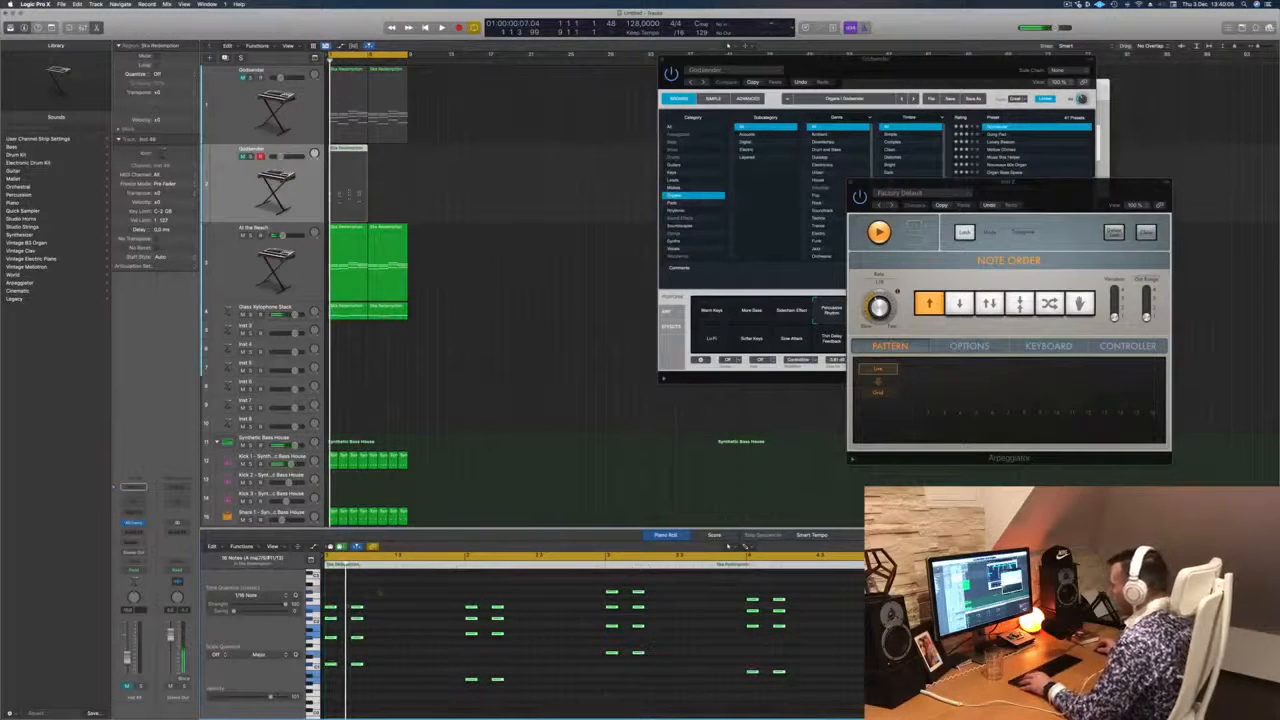
# Repeat the chord stabs through every bar at three-sixteenth spacing, giving six stabs per bar, and play the result.
pyautogui.moveTo(331, 609); pyautogui.dragTo(436, 612)
pyautogui.press('space')
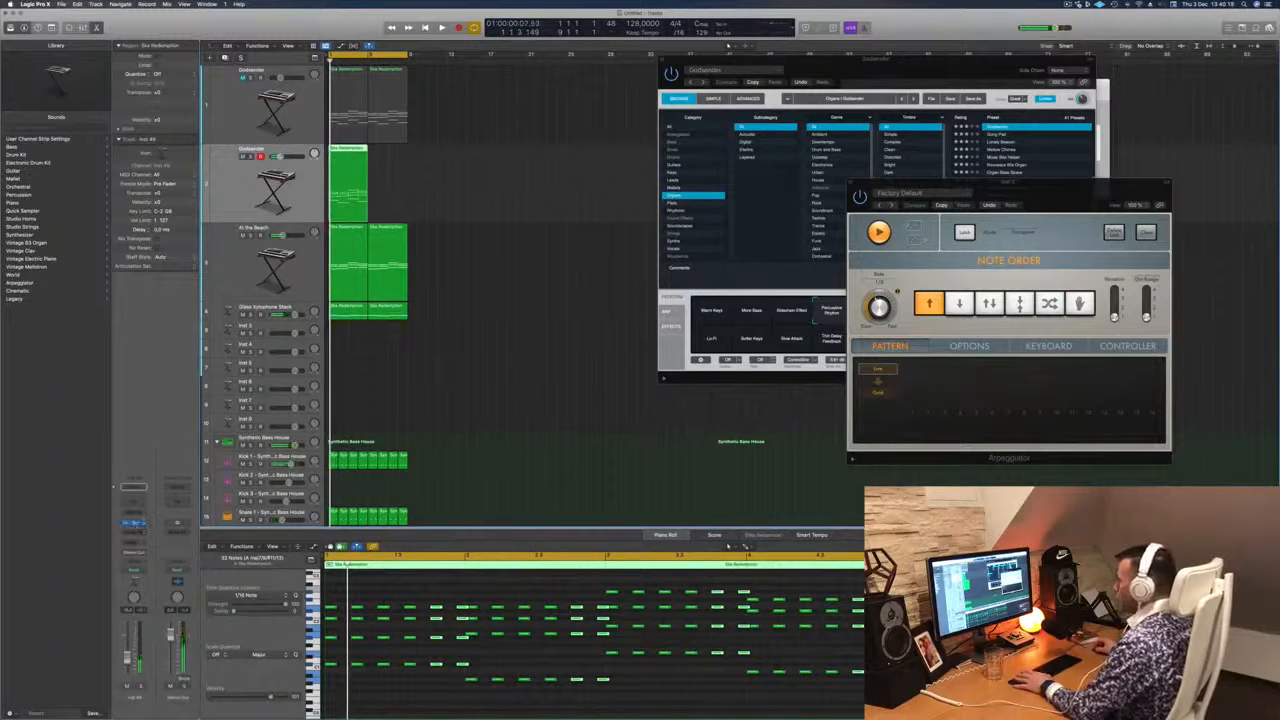
# Open Alchemy on the stab track, filter presets to all categories and the Plucked subcategory, and load Acoustic Pluck.
pyautogui.click(135, 524)
pyautogui.moveTo(616, 121); pyautogui.dragTo(718, 118)
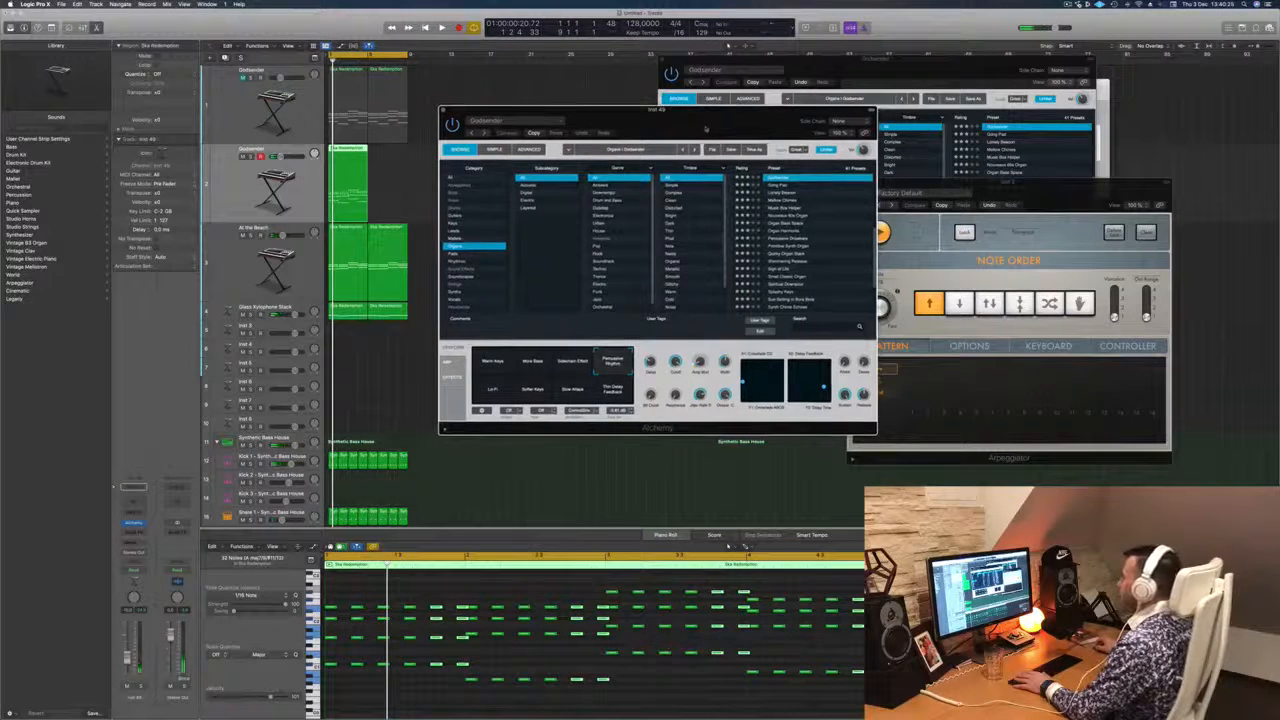
pyautogui.click(456, 178)
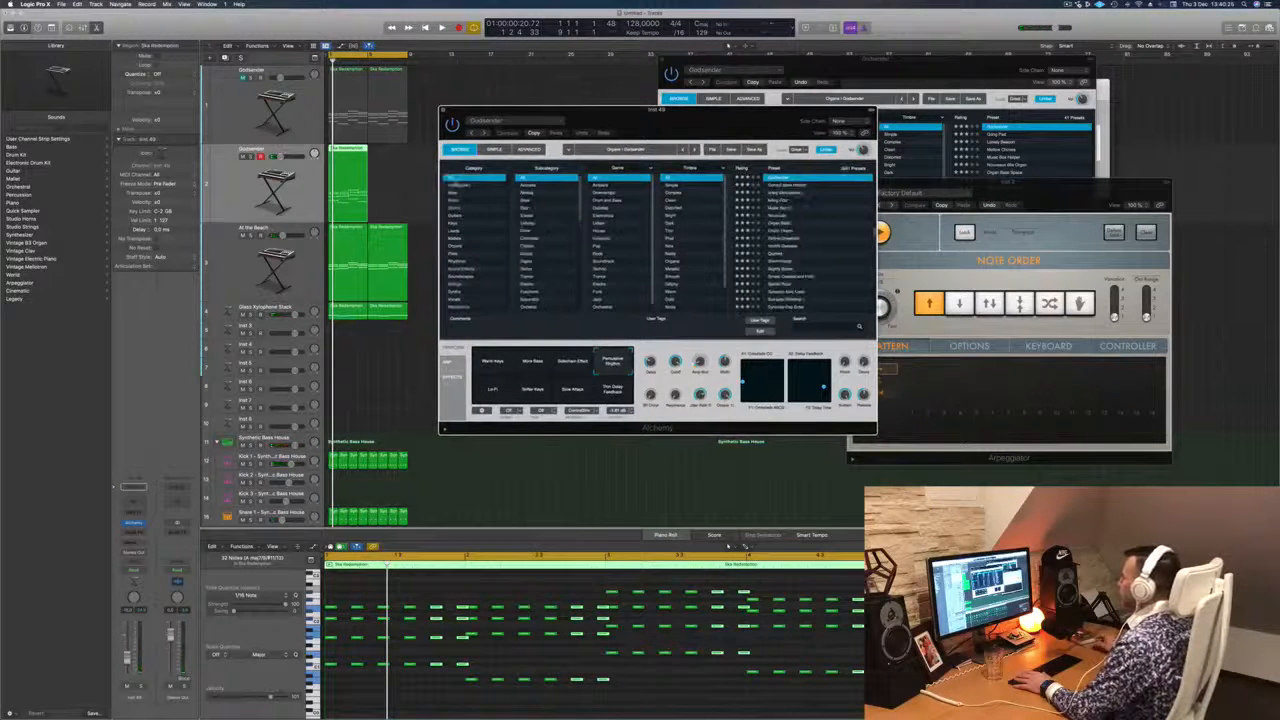
pyautogui.scroll(-5, 555, 243)
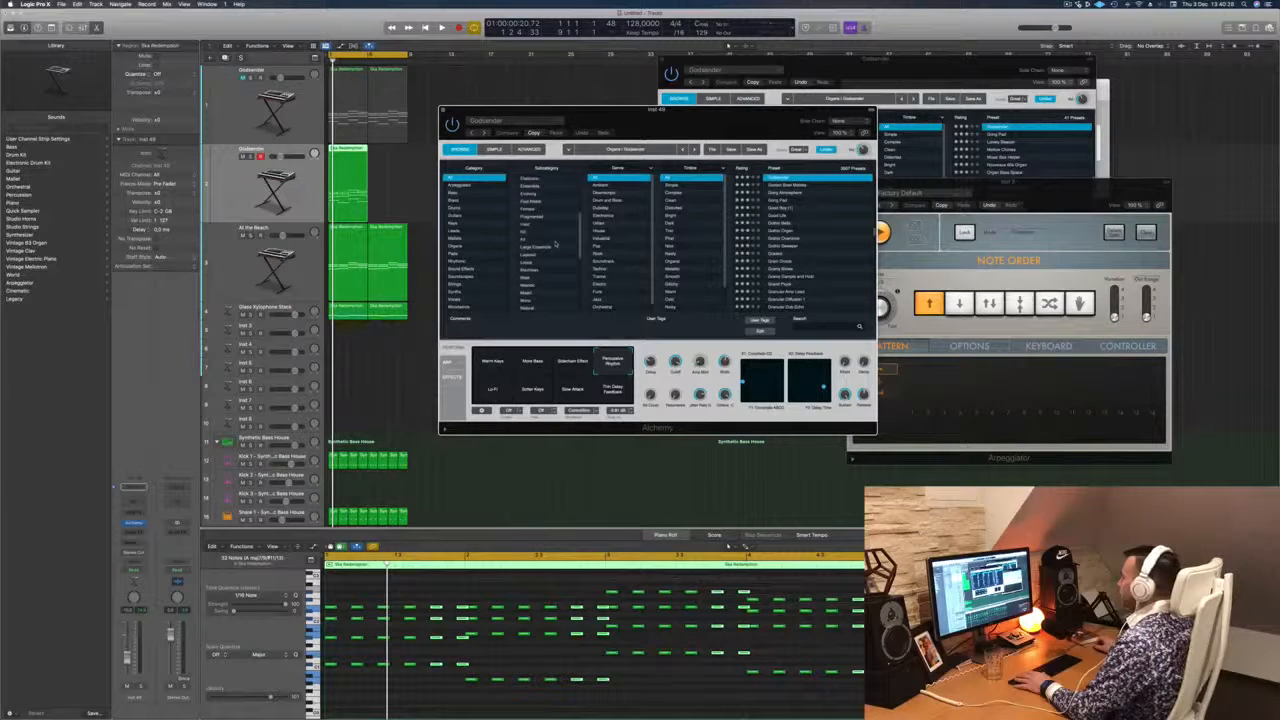
pyautogui.scroll(-5, 555, 243)
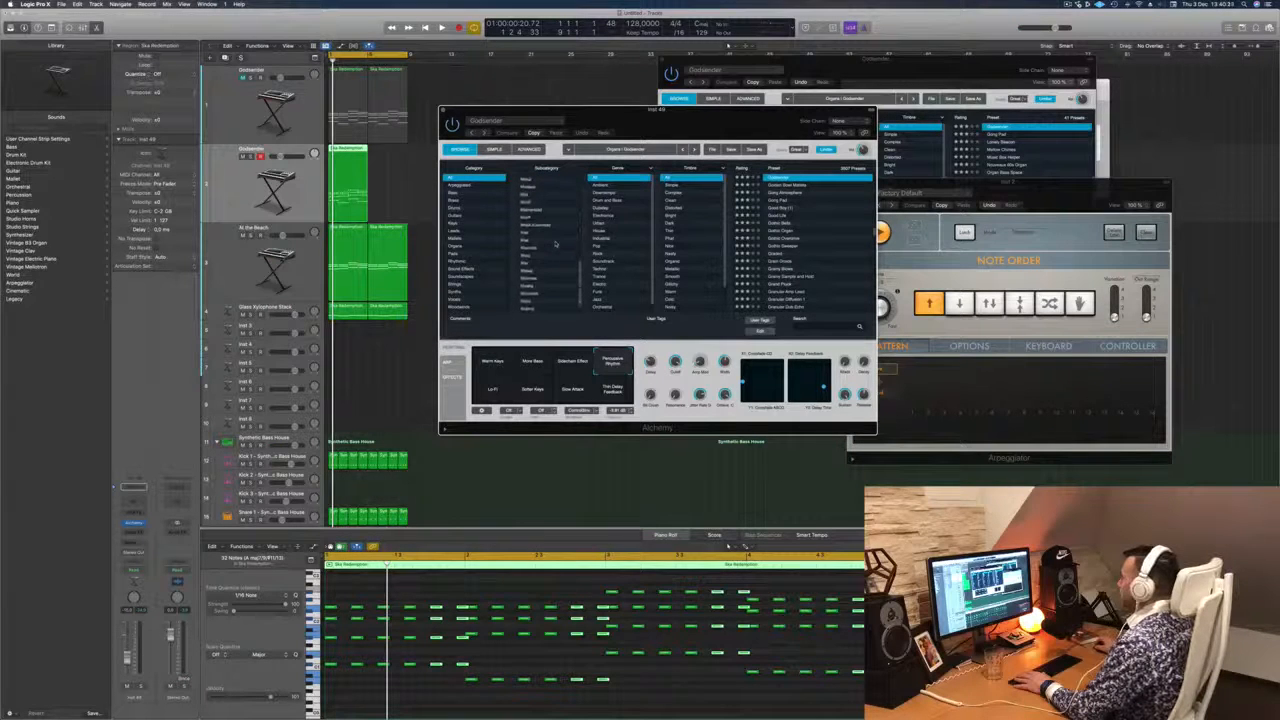
pyautogui.scroll(-3, 555, 243)
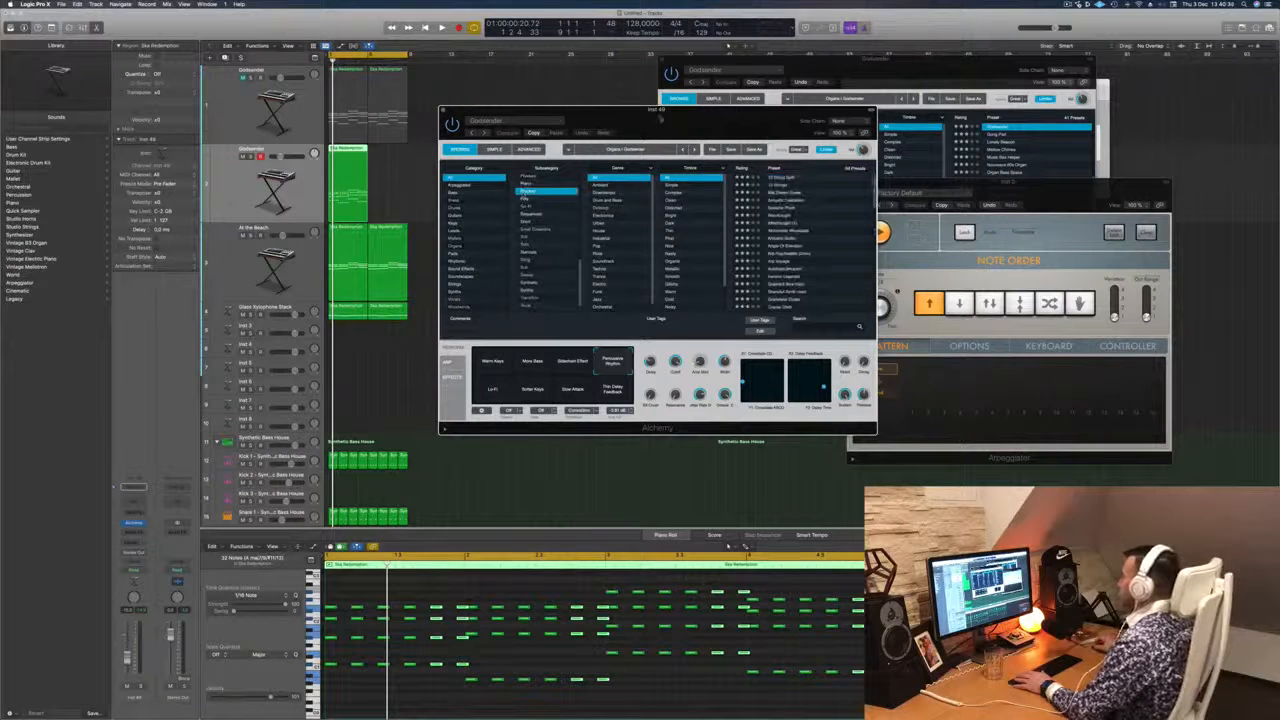
pyautogui.moveTo(657, 123); pyautogui.dragTo(729, 123)
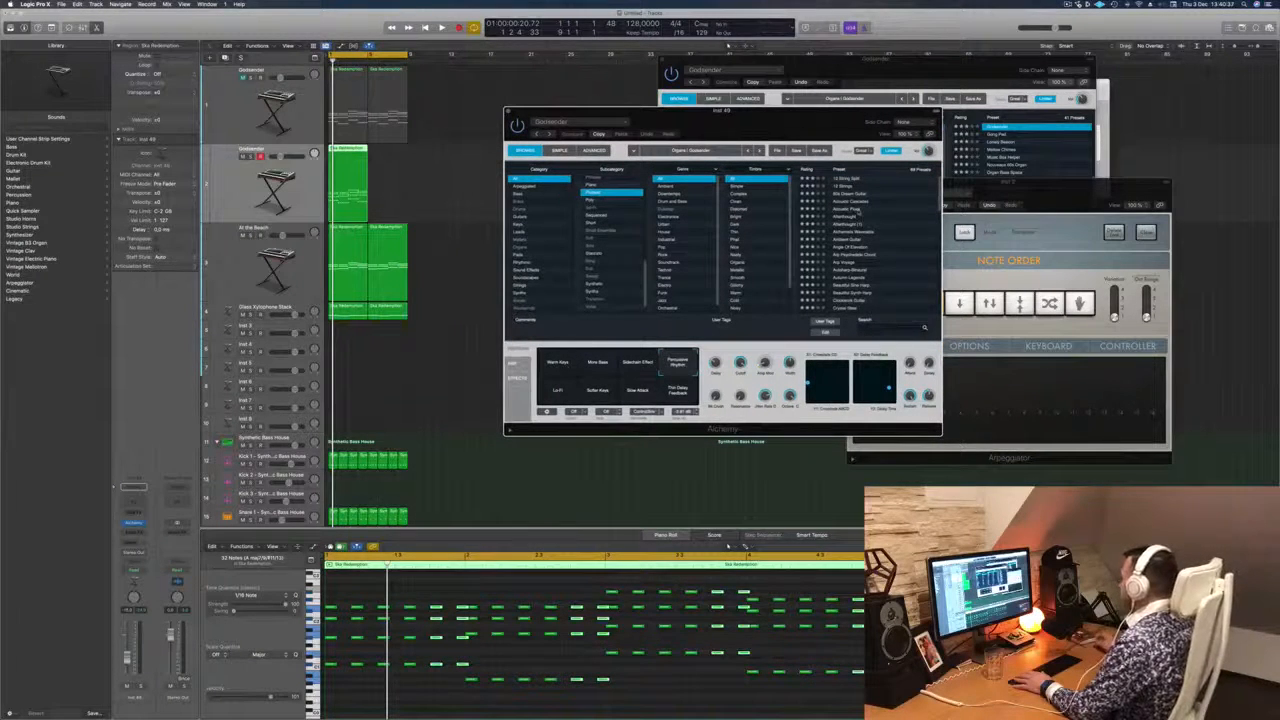
pyautogui.moveTo(771, 116); pyautogui.dragTo(802, 107)
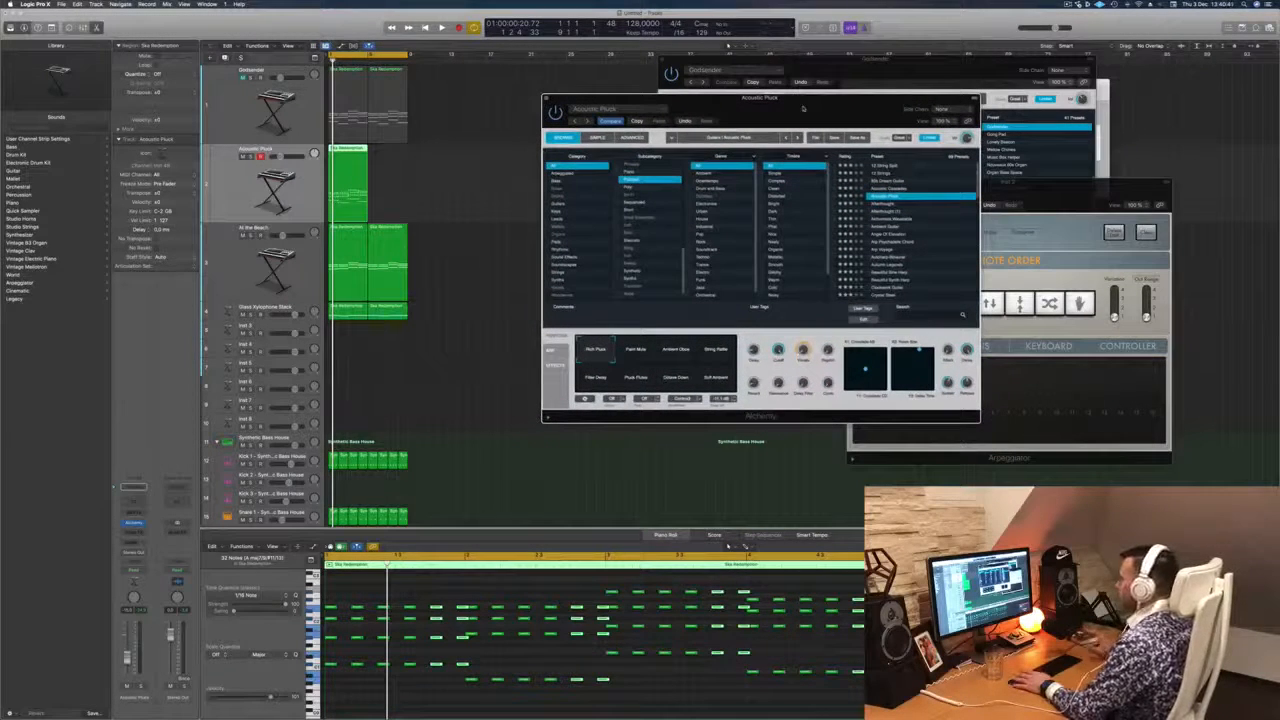
# Select all the chord stab notes and transpose them up two octaves while checking them in playback.
pyautogui.press('space')
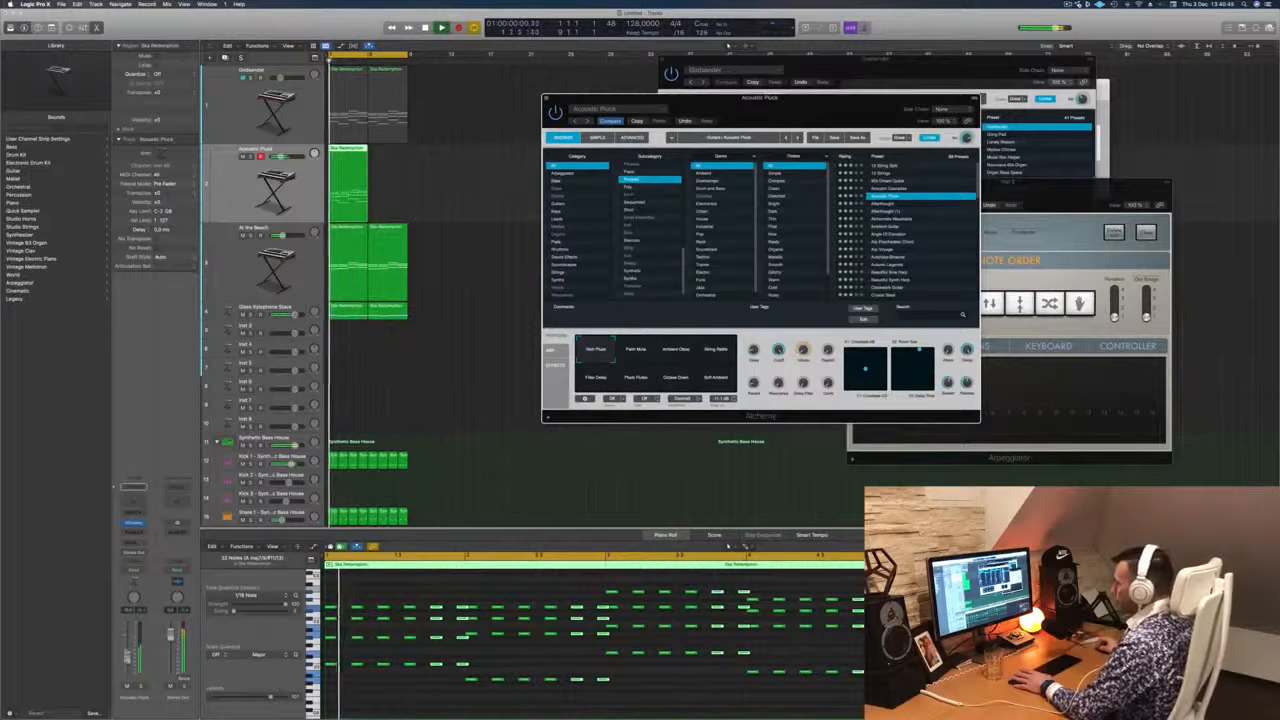
pyautogui.click(480, 594)
pyautogui.press('space')
pyautogui.click(480, 594)
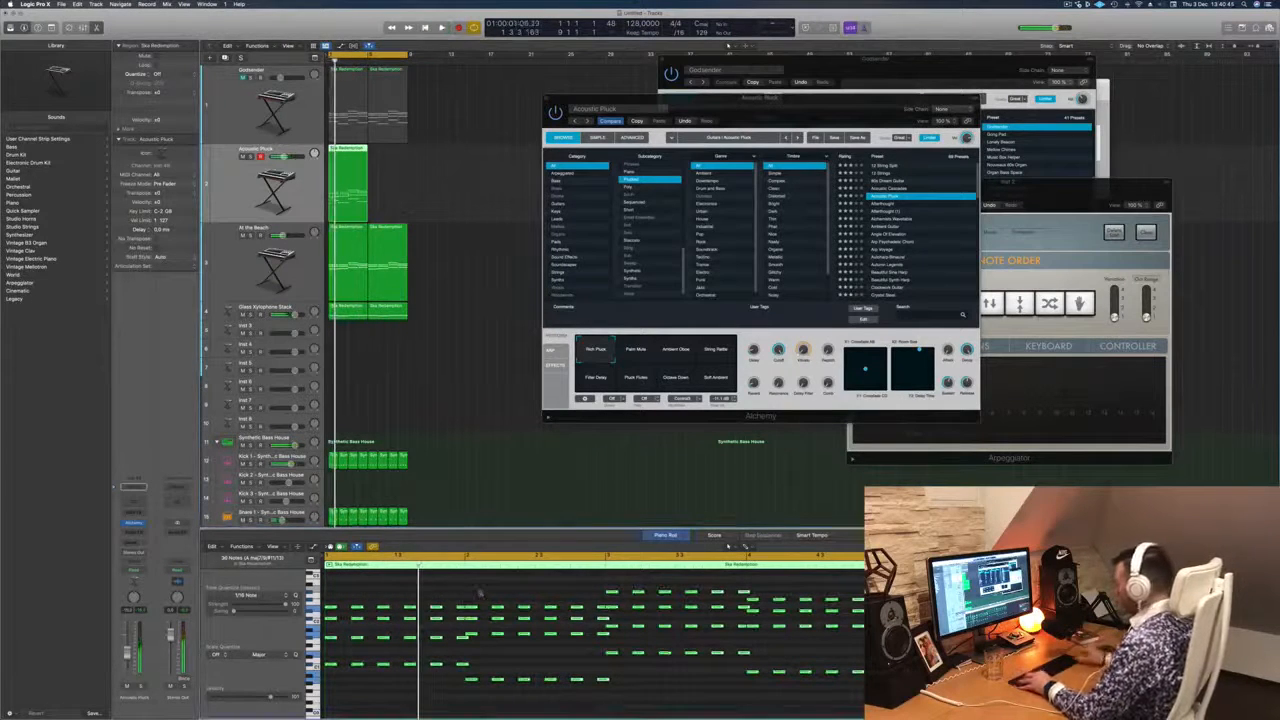
pyautogui.scroll(-3, 480, 594)
pyautogui.press('space')
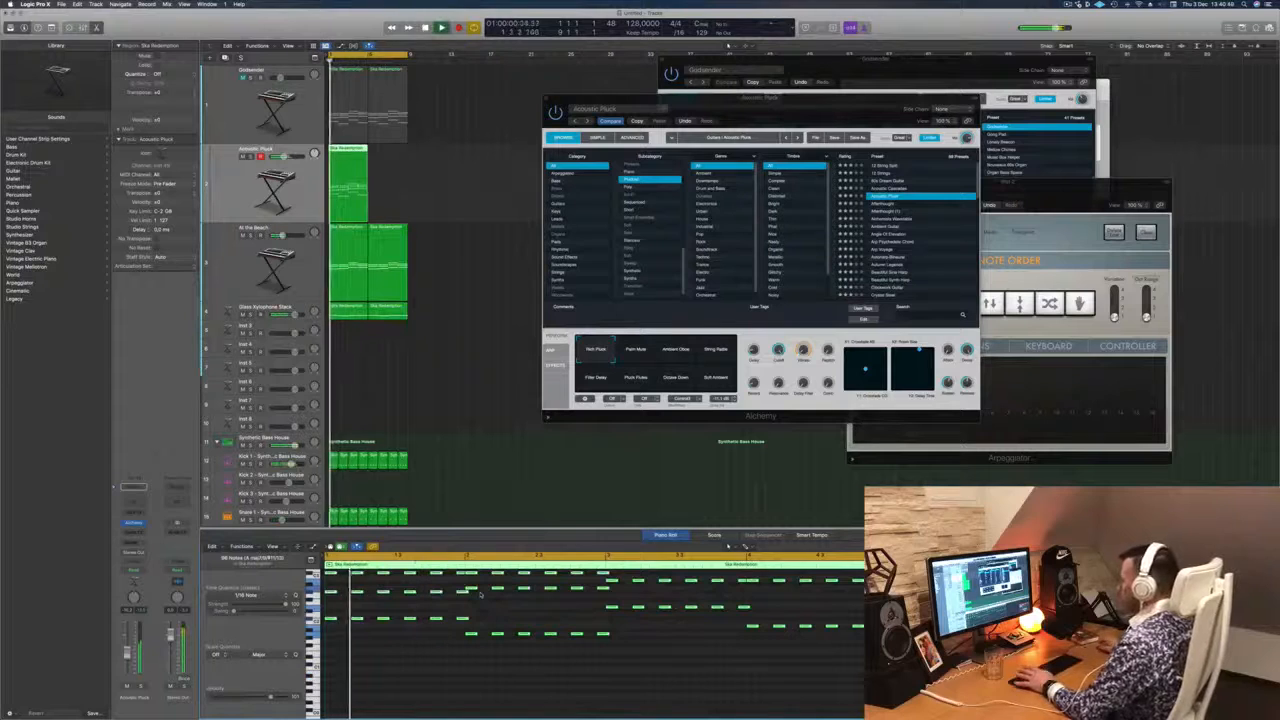
pyautogui.scroll(-3, 729, 546)
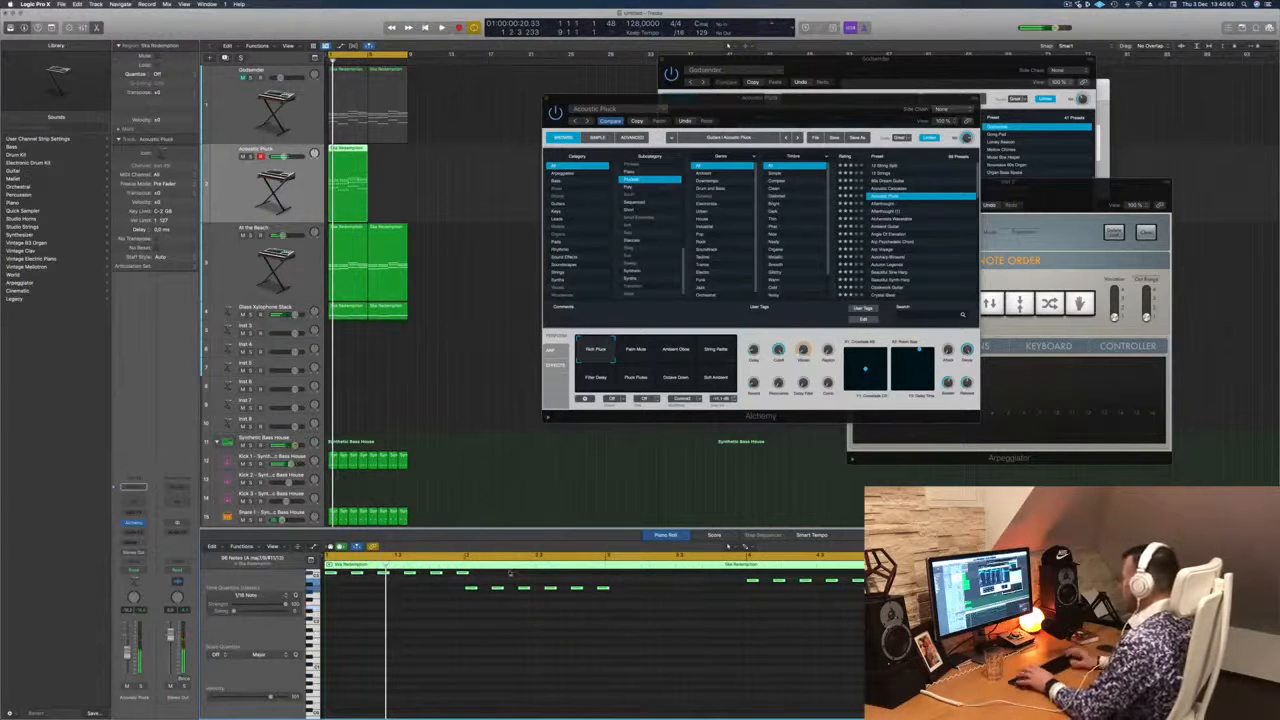
pyautogui.press('space')
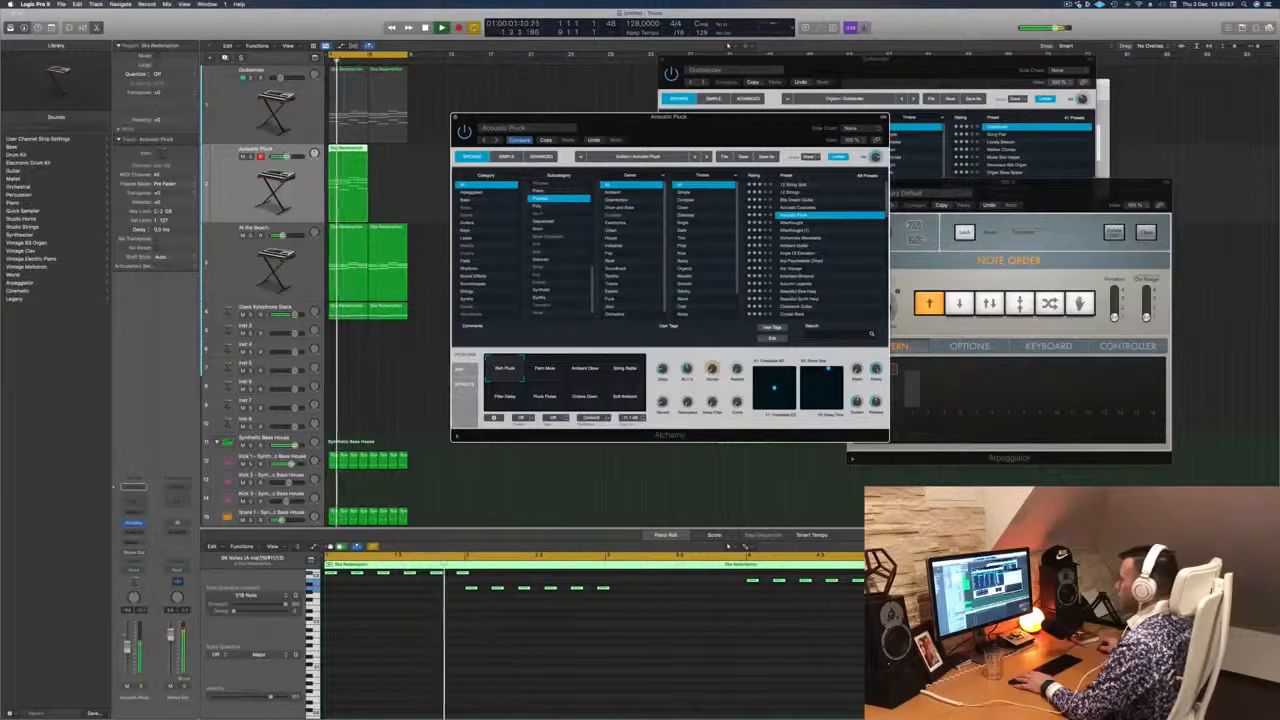
# Audition Acoustic Pluck's performance snapshots, including Filter Delay and Octave Down, and settle on Palm Mute.
pyautogui.click(580, 630)
pyautogui.click(545, 368)
pyautogui.click(590, 372)
pyautogui.click(617, 372)
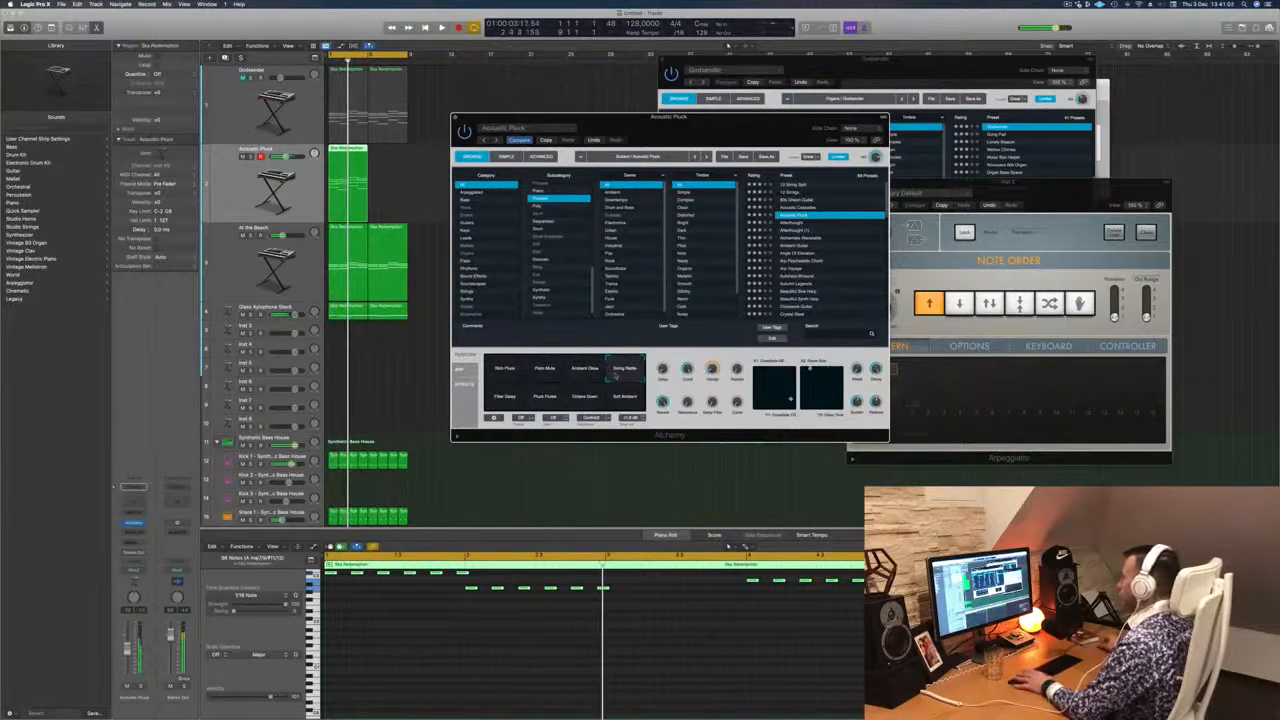
pyautogui.click(505, 396)
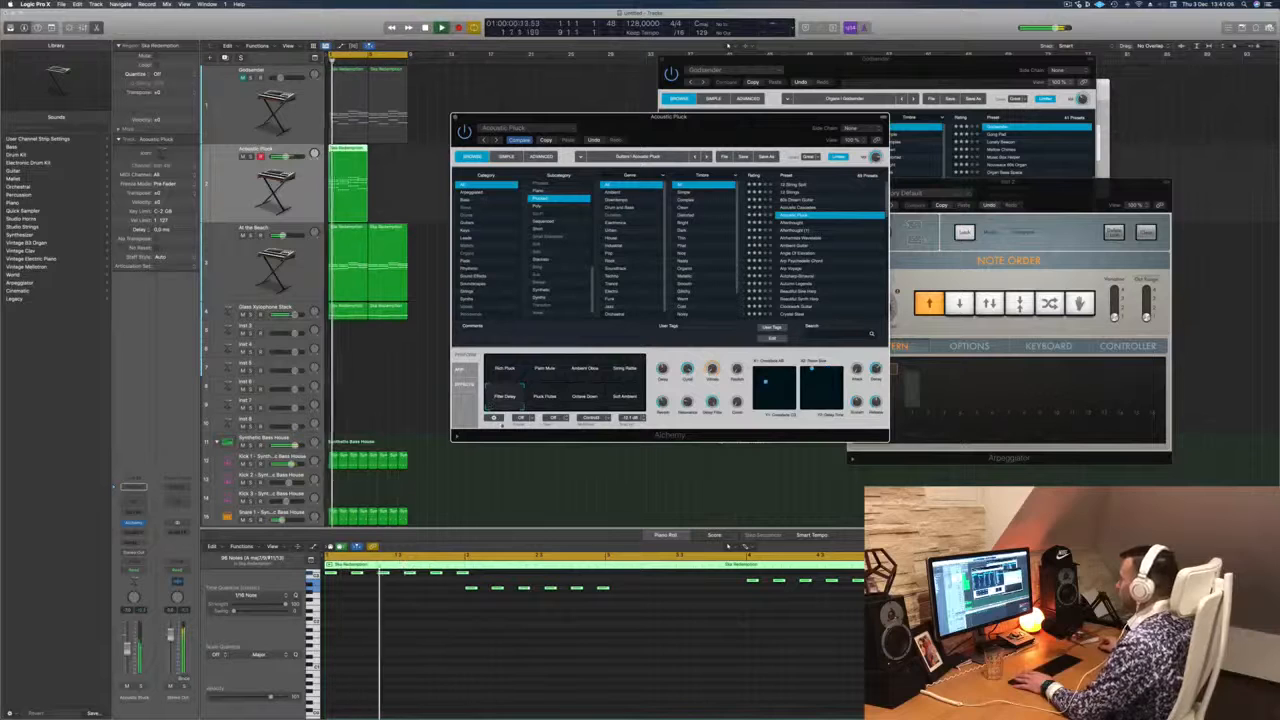
pyautogui.click(544, 397)
pyautogui.click(584, 397)
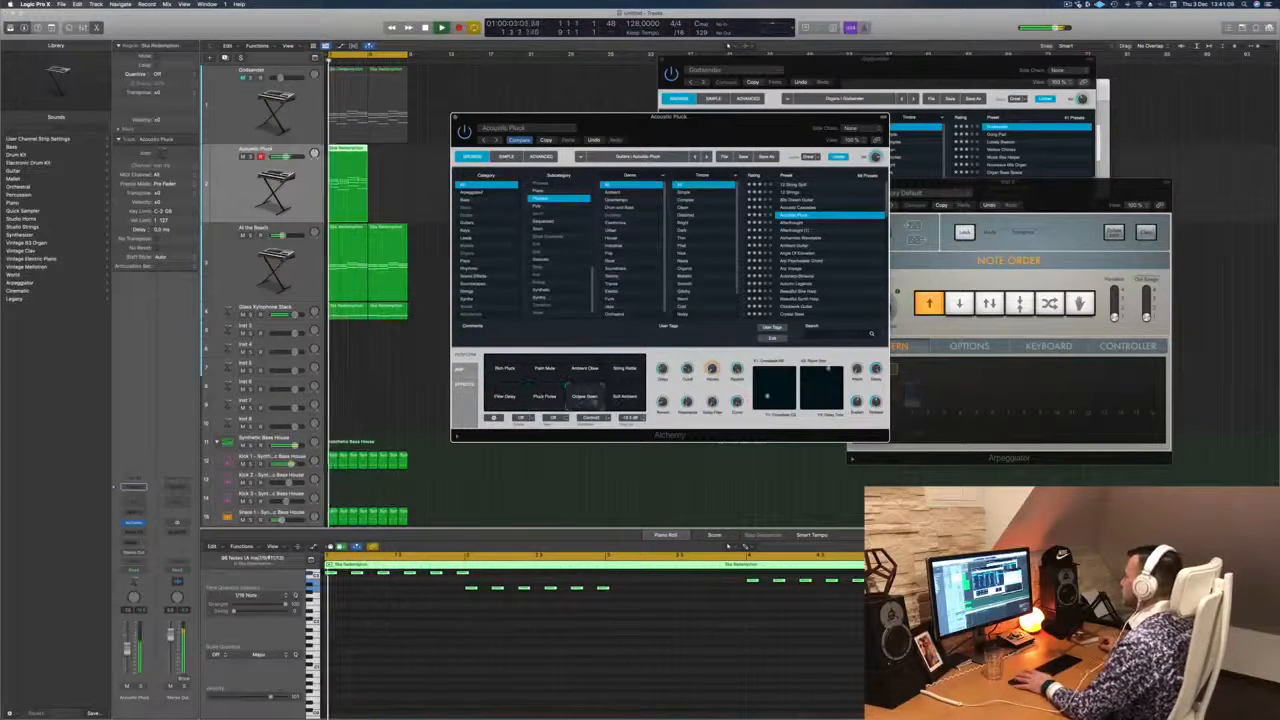
pyautogui.click(544, 368)
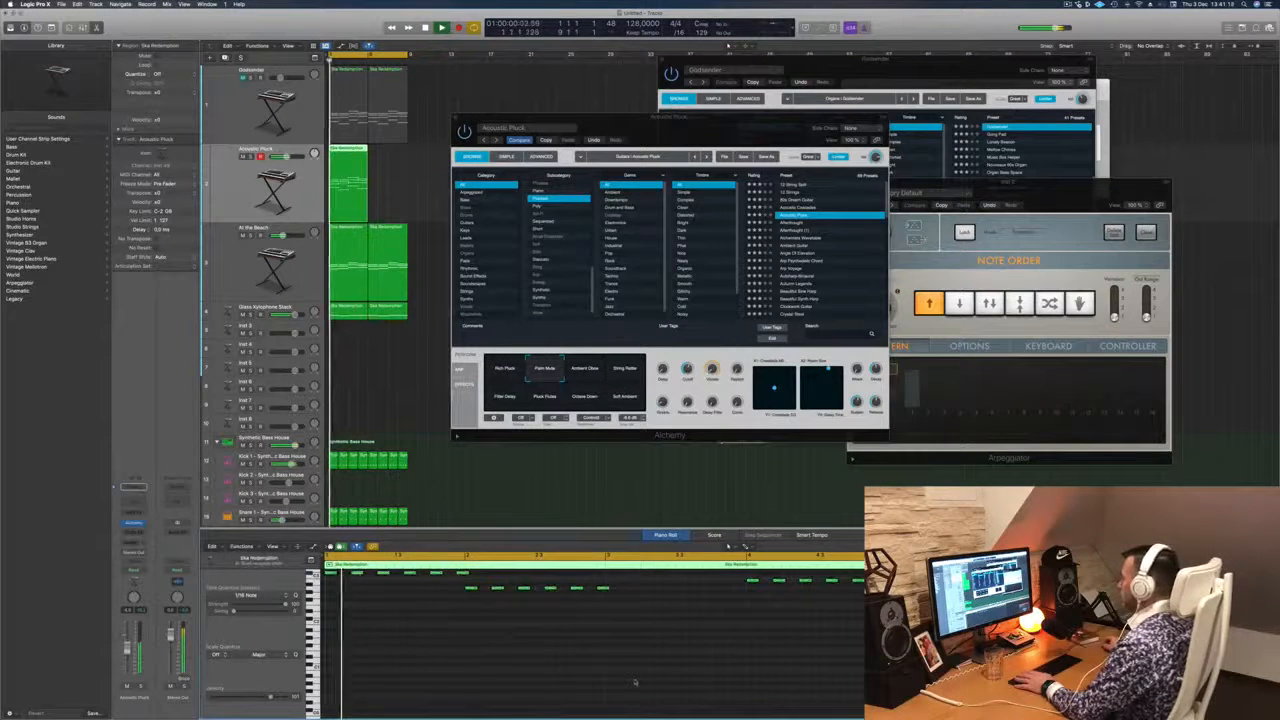
# Audition the Afterthought, Alchemistic Wavetable and Ambient Guitar presets on the stab track during playback.
pyautogui.scroll(5, 635, 682)
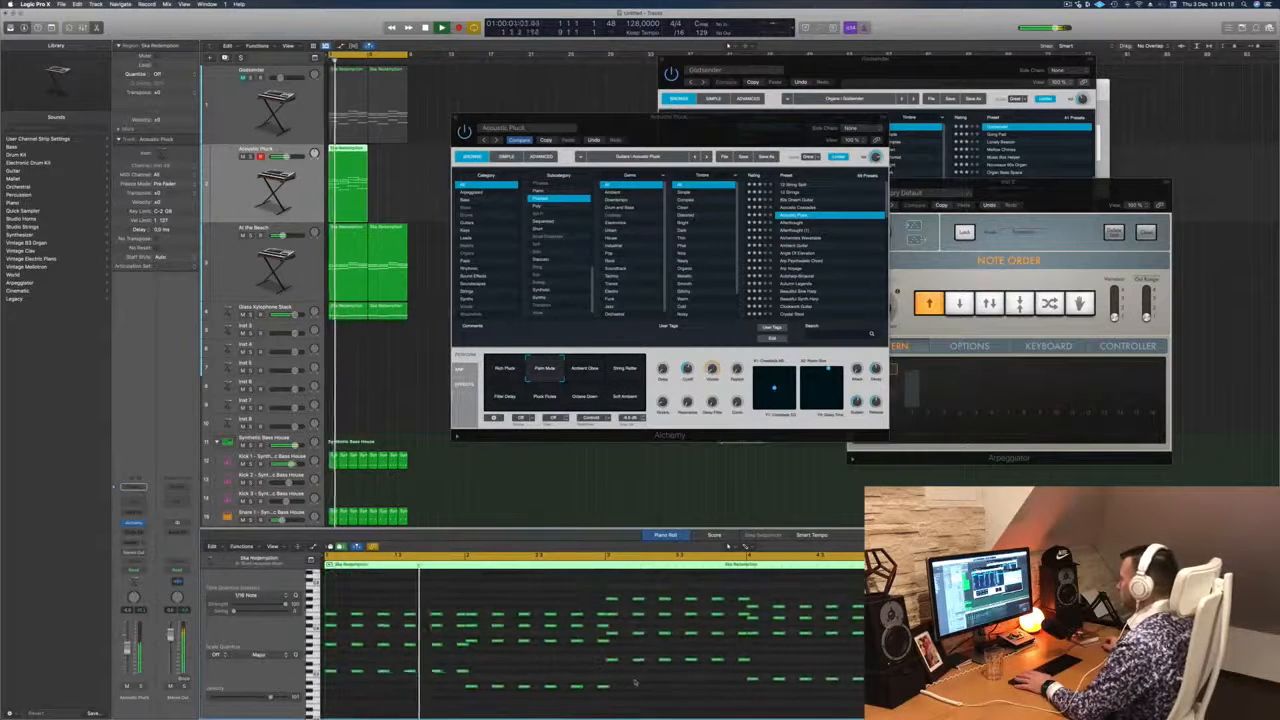
pyautogui.press('space')
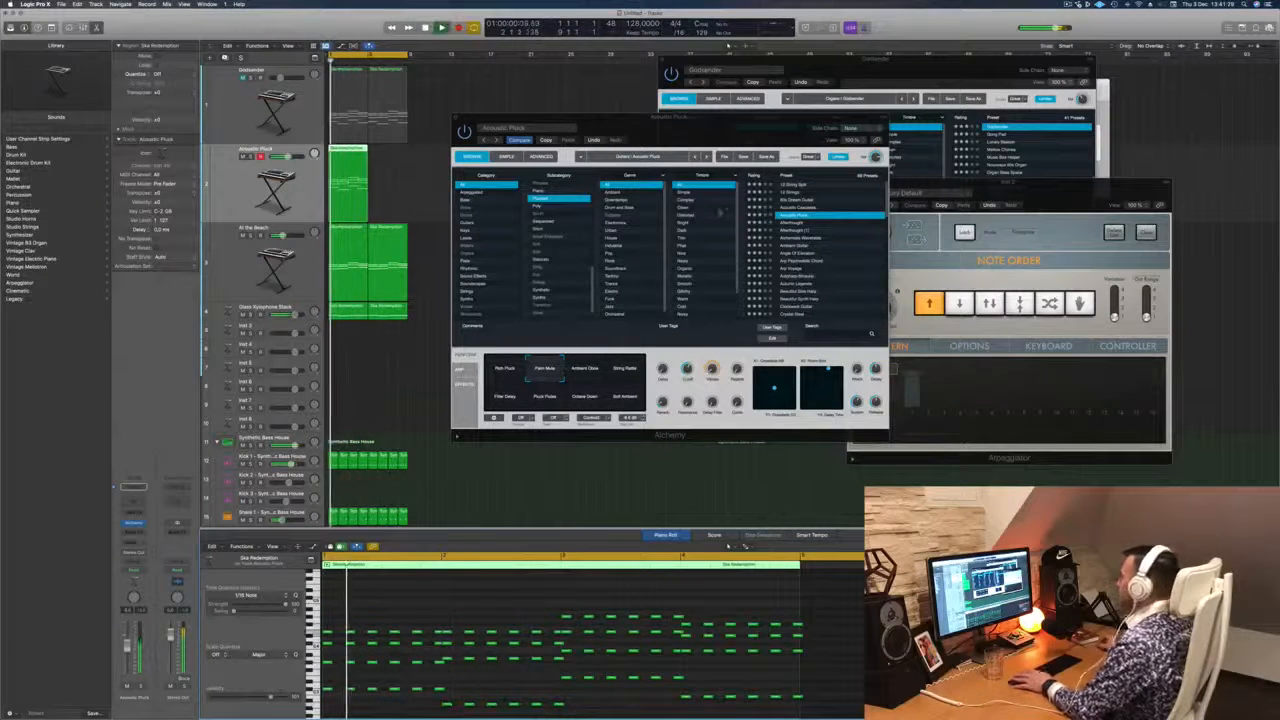
pyautogui.click(805, 223)
pyautogui.press('space')
pyautogui.moveTo(731, 122); pyautogui.dragTo(760, 105)
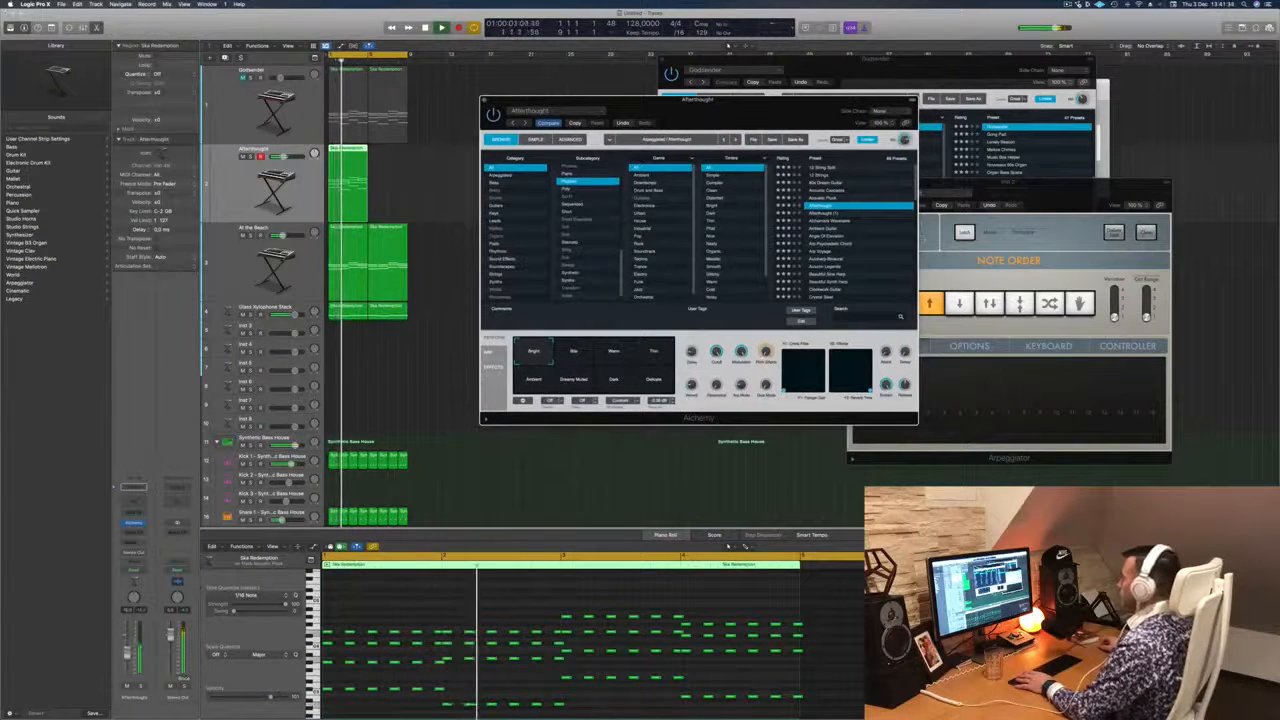
pyautogui.click(830, 222)
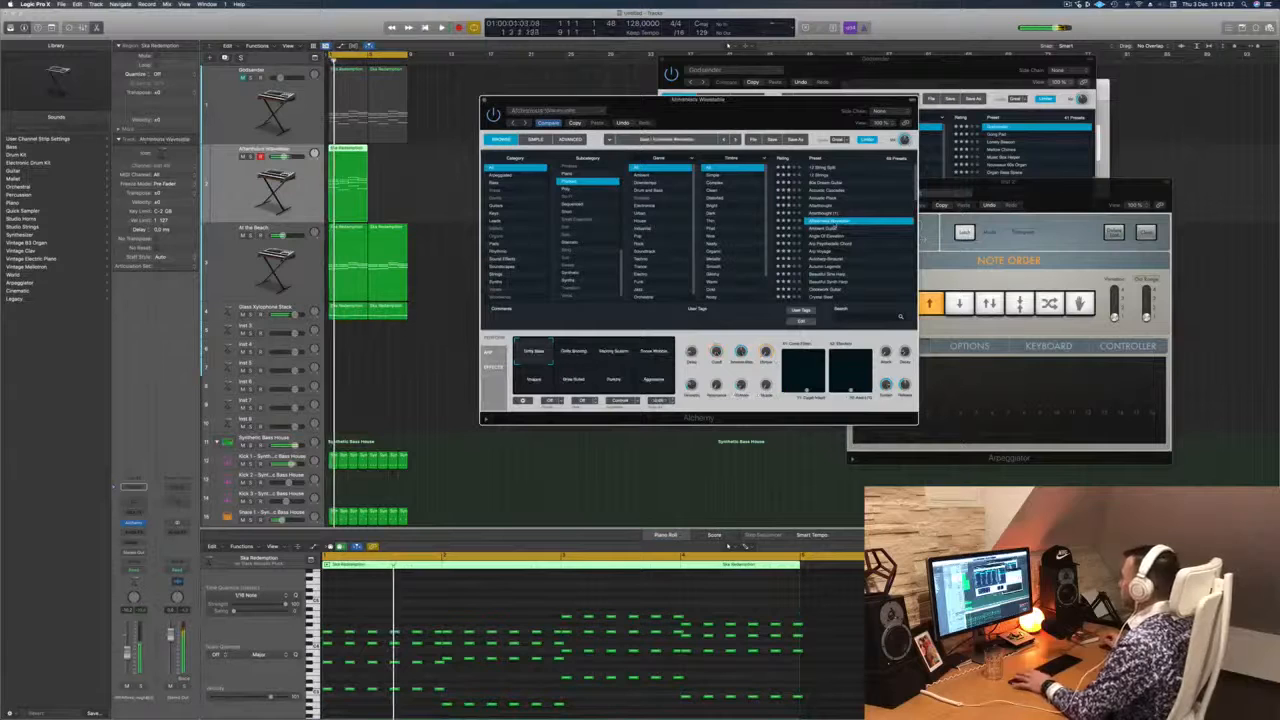
pyautogui.click(829, 228)
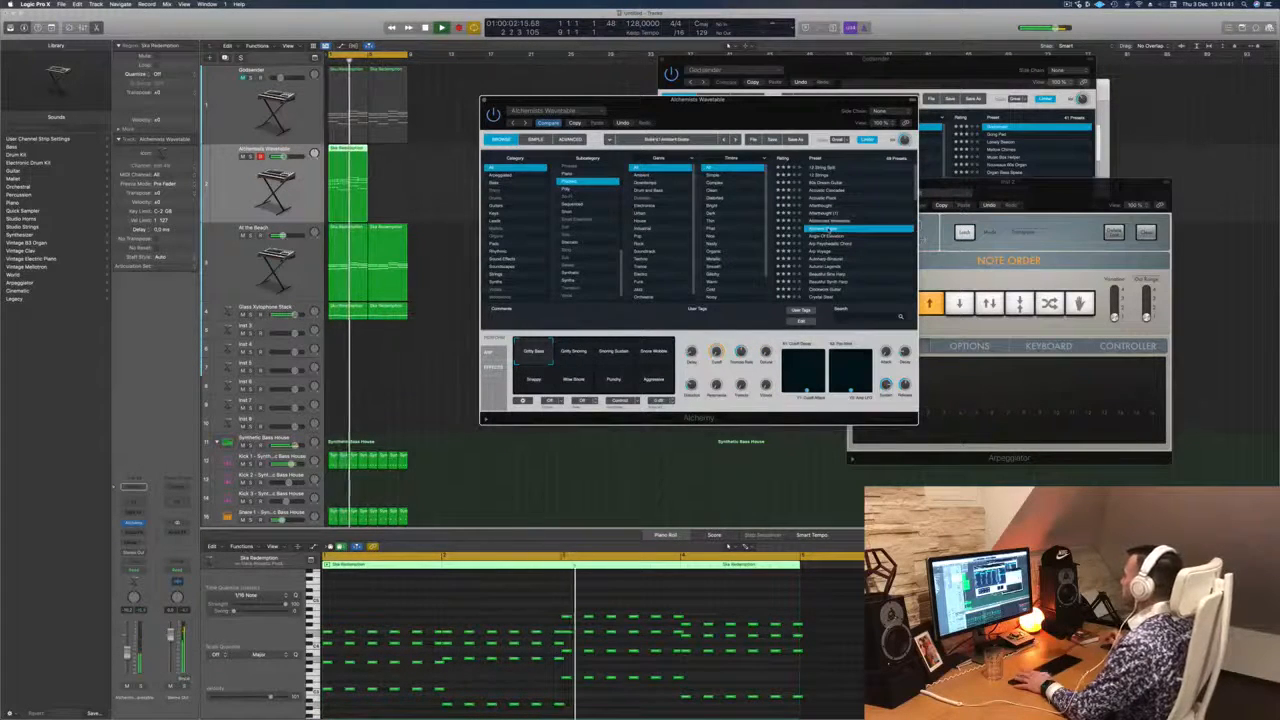
pyautogui.scroll(-2, 798, 208)
pyautogui.scroll(-2, 810, 213)
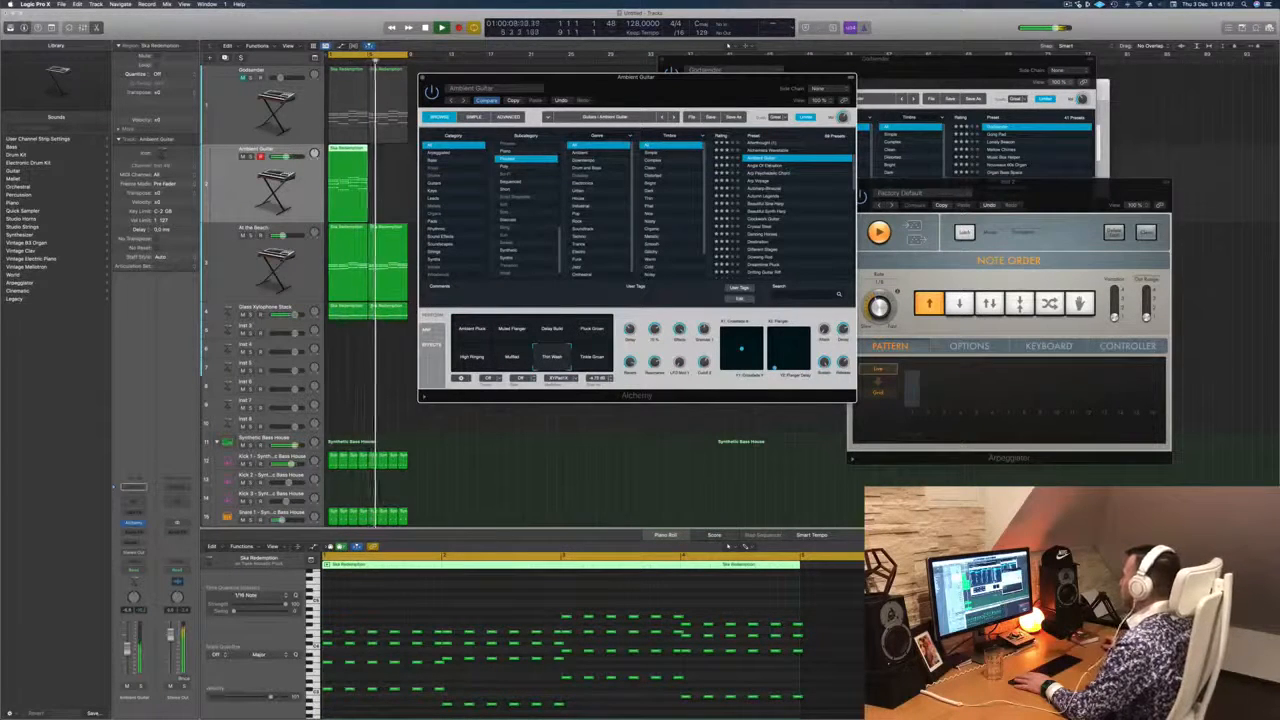
# Audition further plucked presets for the stabs, including Angle Of Elevation, Beautiful Synth Harp and Dreamtime Pluck.
pyautogui.press('Down')
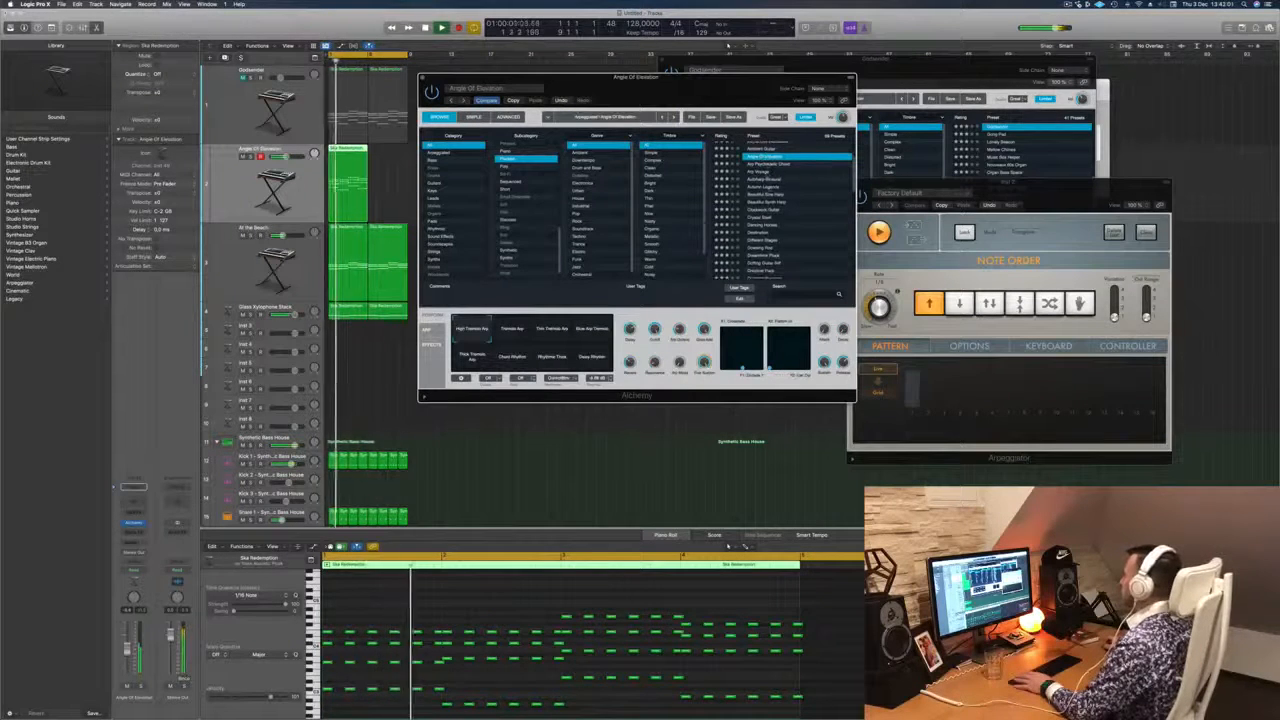
pyautogui.click(767, 202)
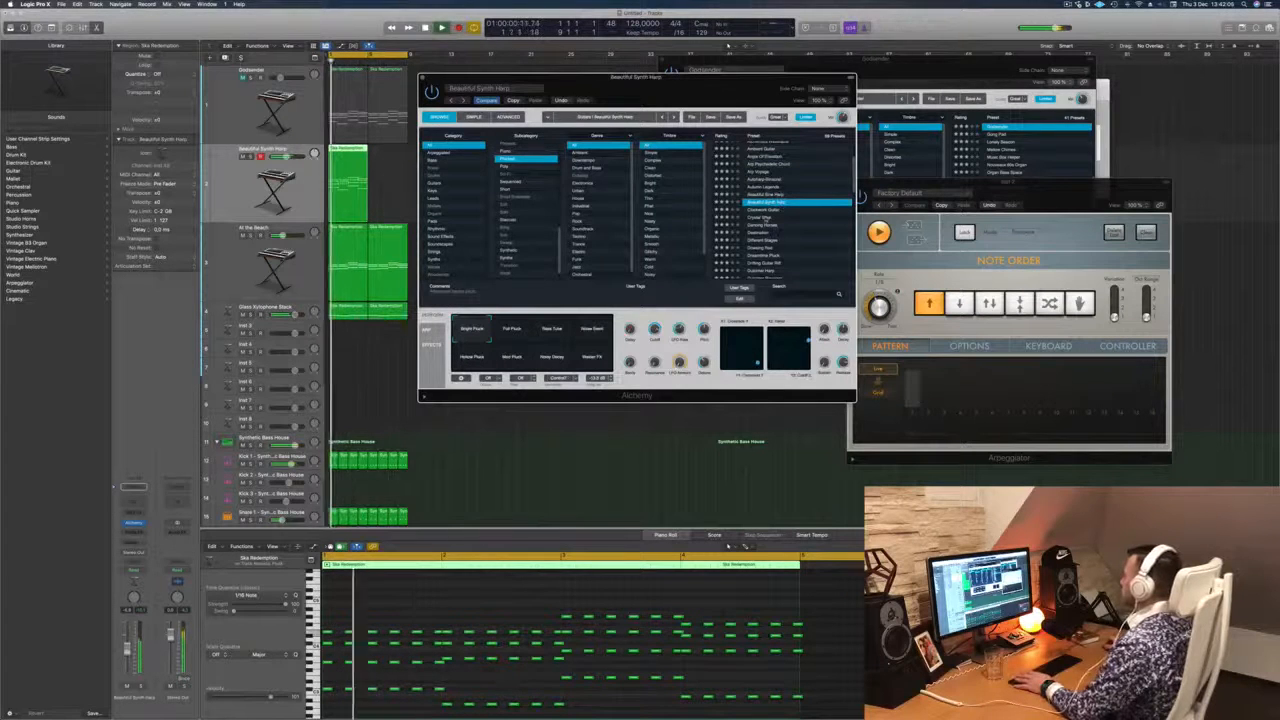
pyautogui.click(765, 217)
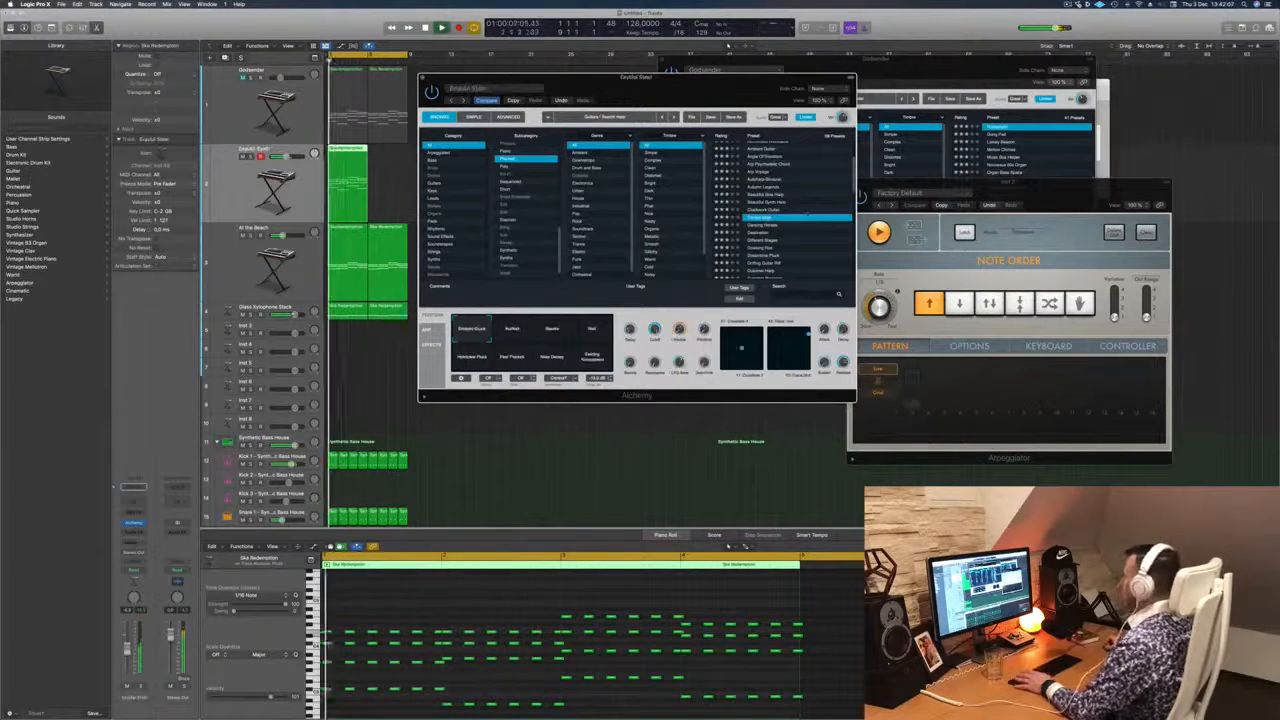
pyautogui.scroll(-2, 807, 214)
pyautogui.click(775, 223)
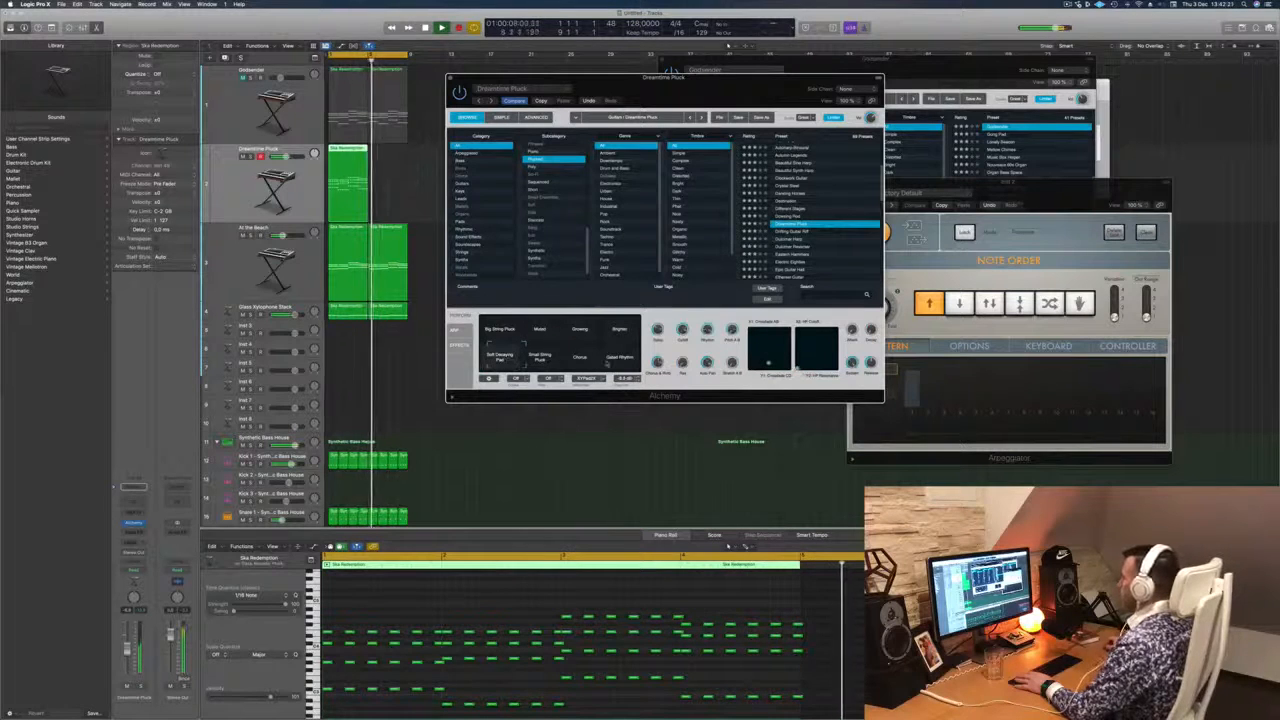
# Try the Dulcimer Harp, Eastern Hammers and Epic Guitar Hall presets on the chord stabs.
pyautogui.scroll(-1, 813, 211)
pyautogui.scroll(-1, 813, 212)
pyautogui.click(813, 217)
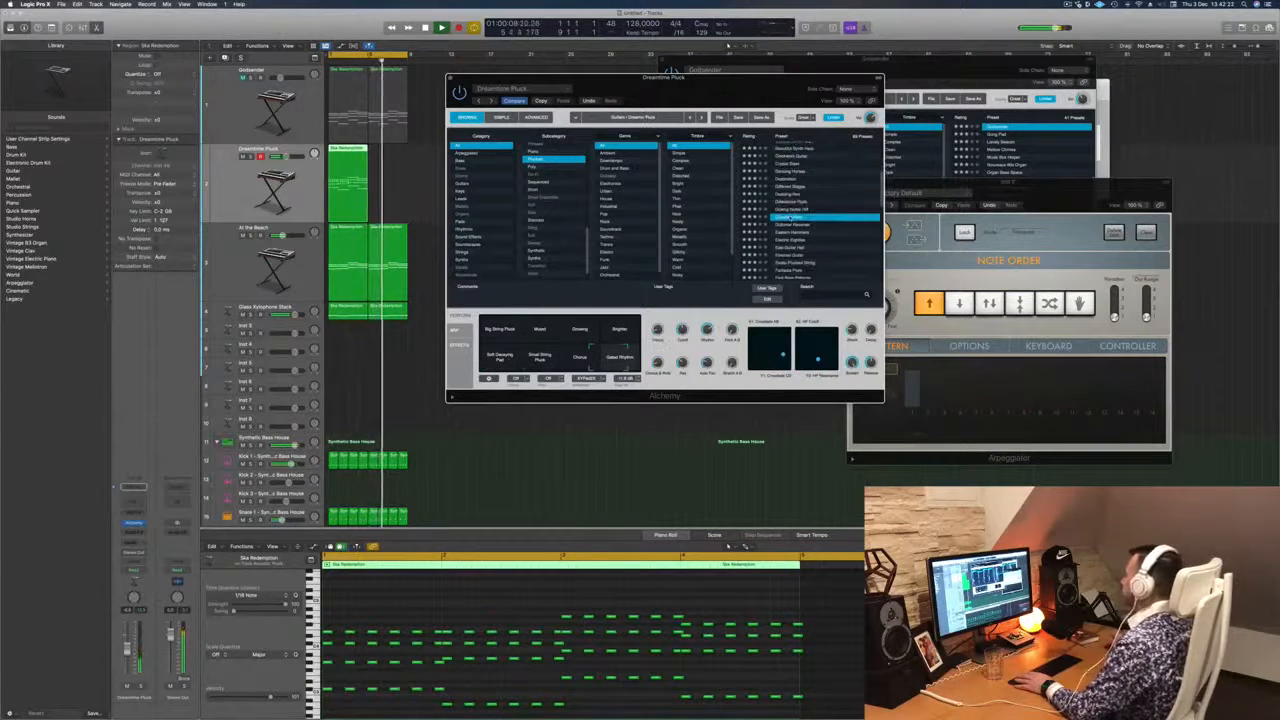
pyautogui.click(829, 231)
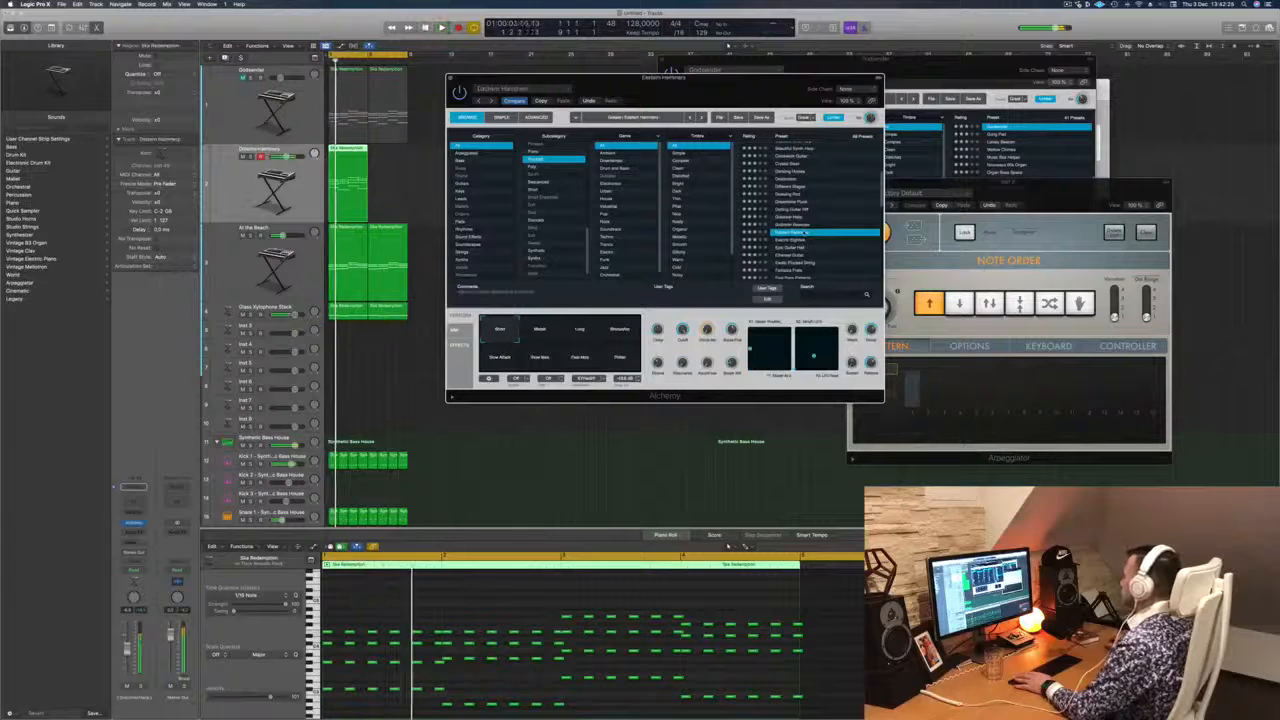
pyautogui.scroll(-1, 829, 233)
pyautogui.scroll(-2, 829, 230)
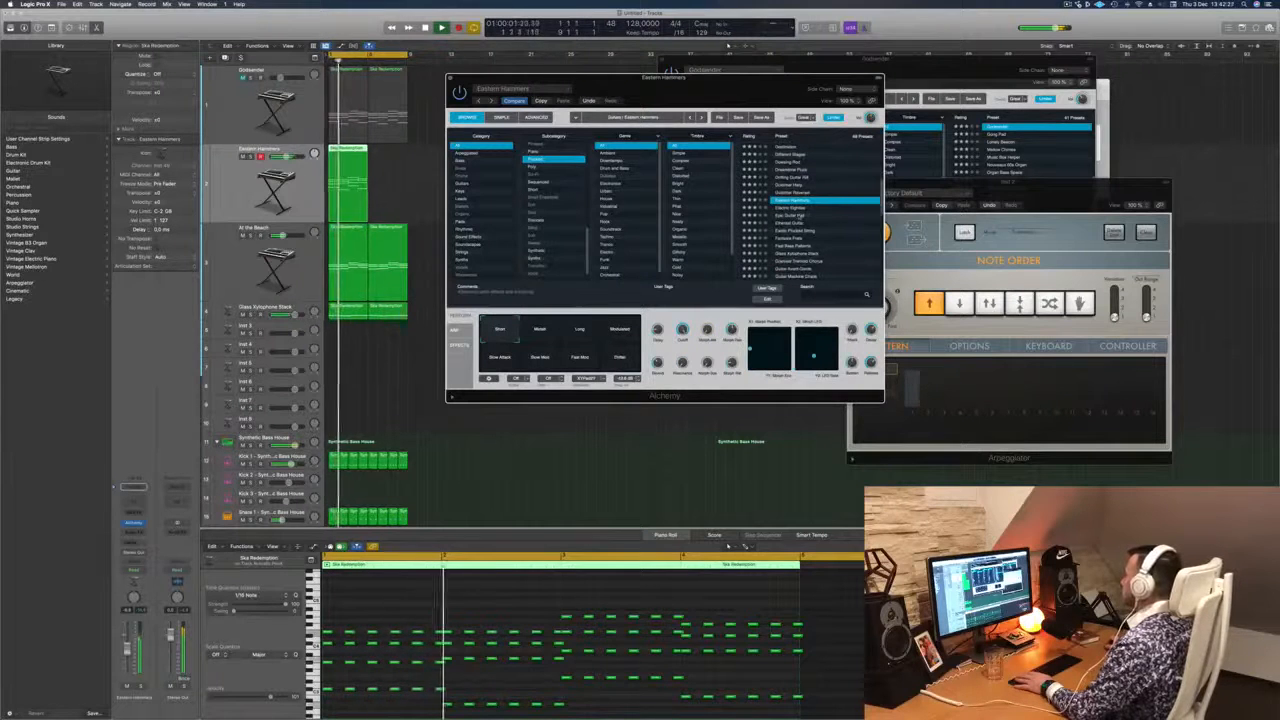
pyautogui.click(799, 216)
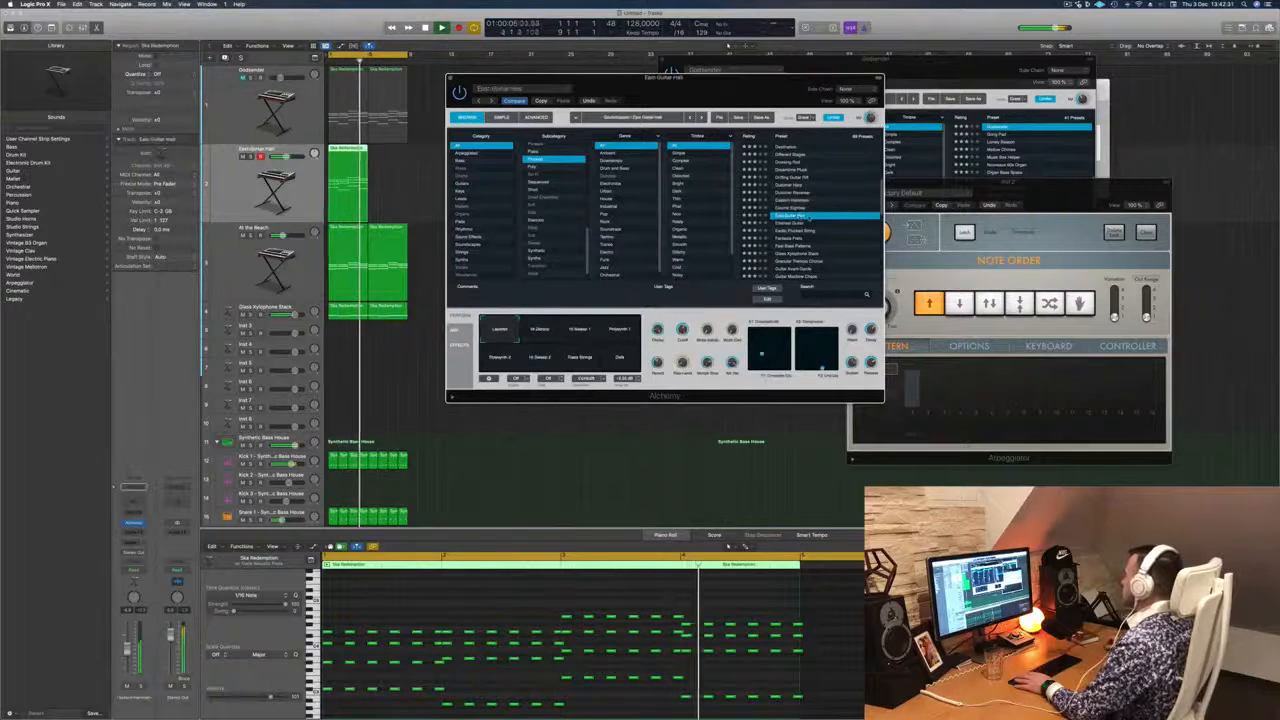
# Audition the Hither and Zither preset on the chord stabs during playback.
pyautogui.scroll(-2, 830, 215)
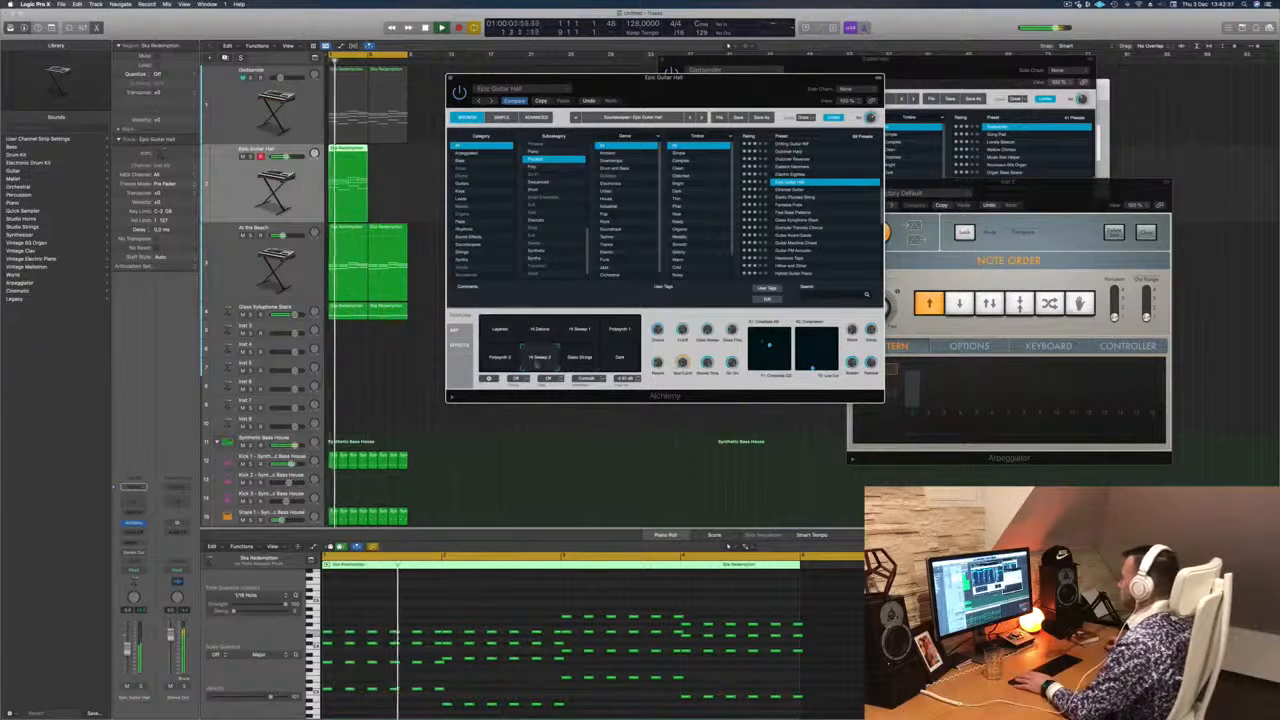
pyautogui.scroll(-2, 810, 237)
pyautogui.scroll(-2, 810, 237)
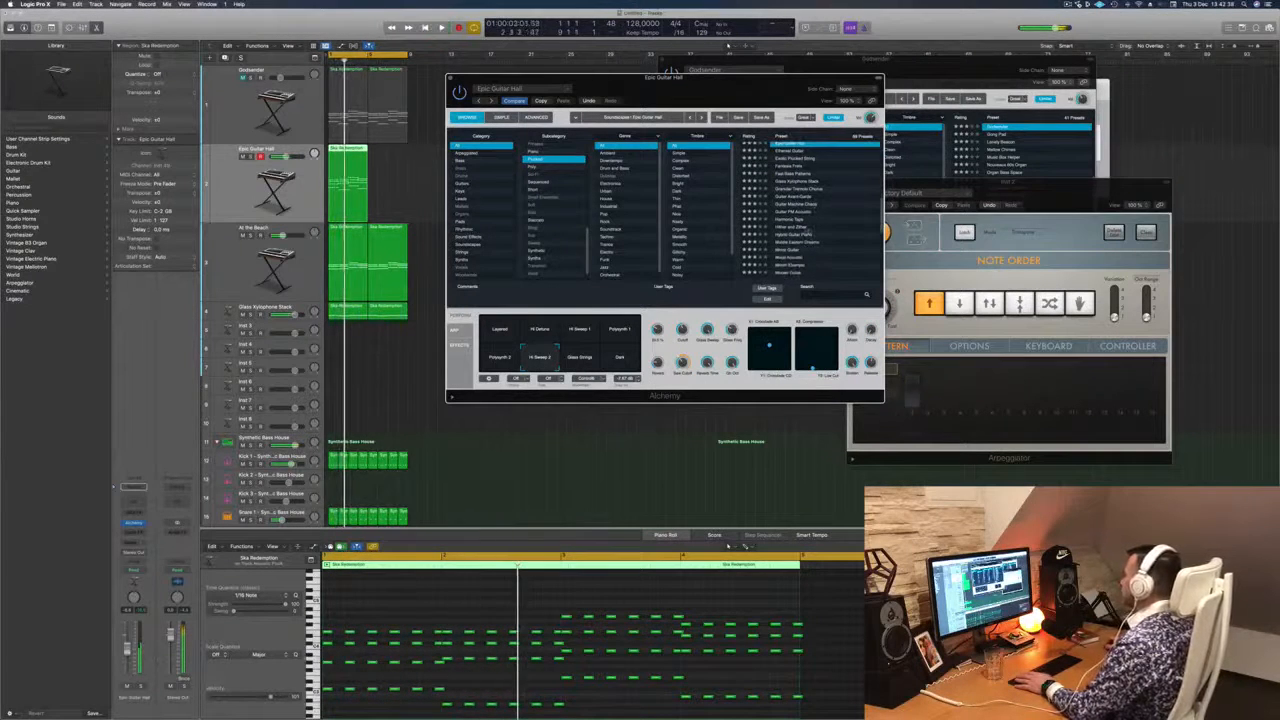
pyautogui.click(805, 227)
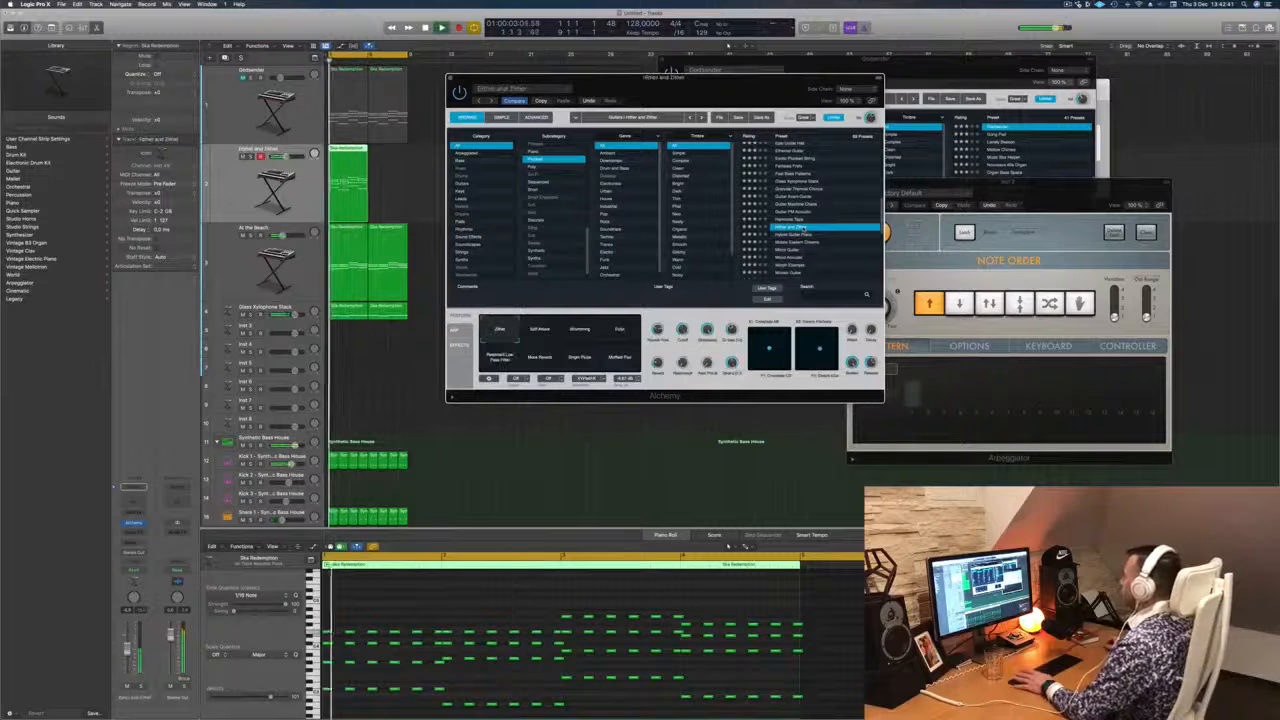
# Browse further down the plucked presets and try Pluck Layer and Transformed Guitar on the stabs.
pyautogui.scroll(-1, 834, 234)
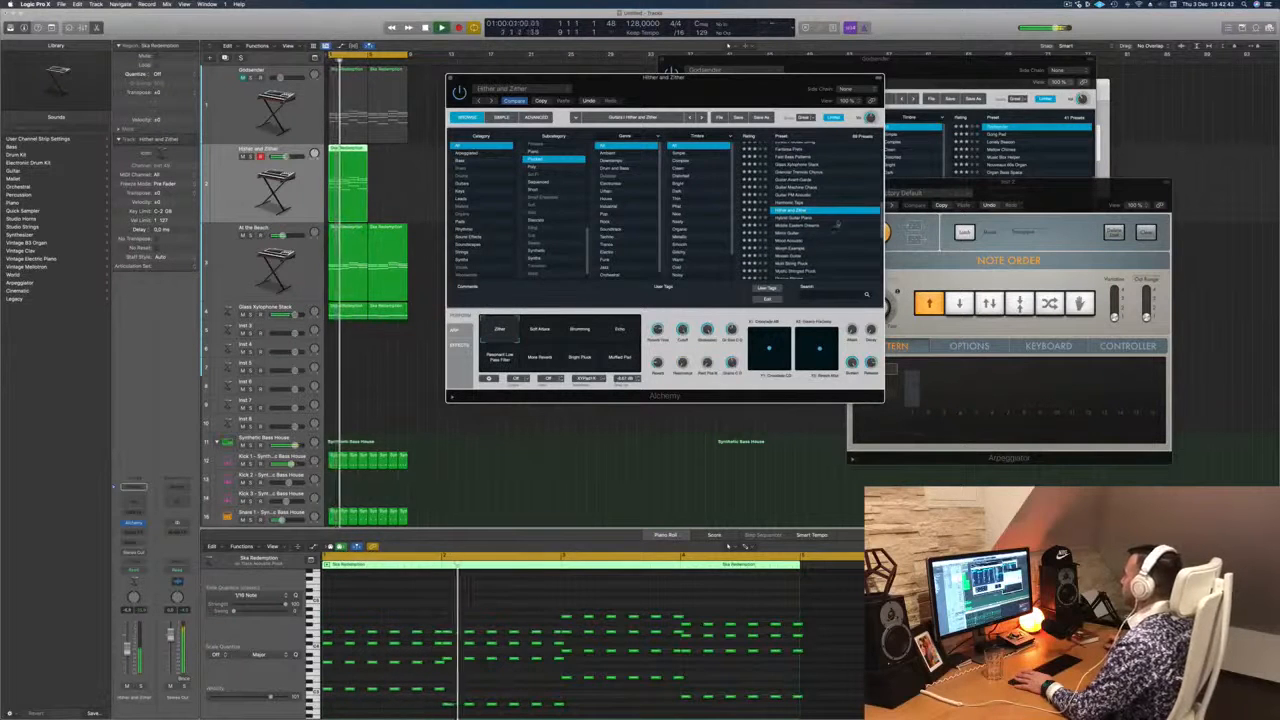
pyautogui.scroll(-1, 836, 234)
pyautogui.scroll(-1, 838, 236)
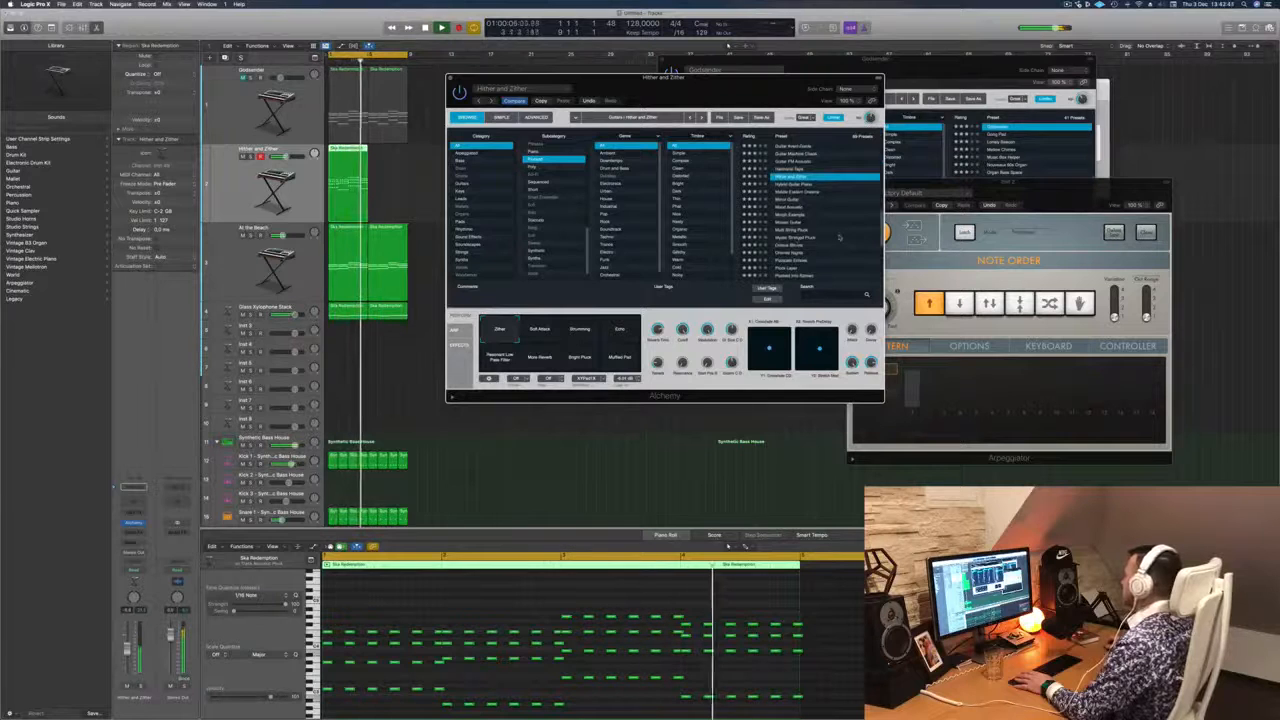
pyautogui.scroll(-1, 840, 236)
pyautogui.scroll(-1, 842, 235)
pyautogui.scroll(-1, 842, 235)
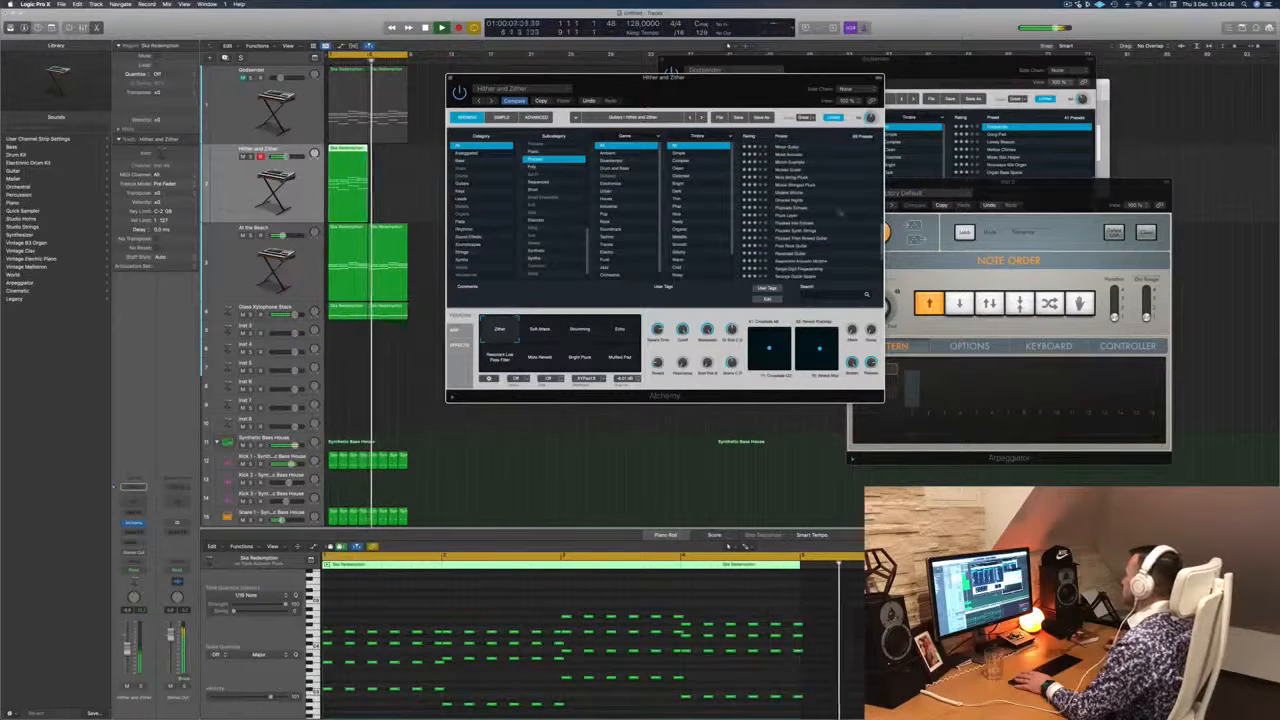
pyautogui.click(789, 217)
pyautogui.scroll(-1, 826, 212)
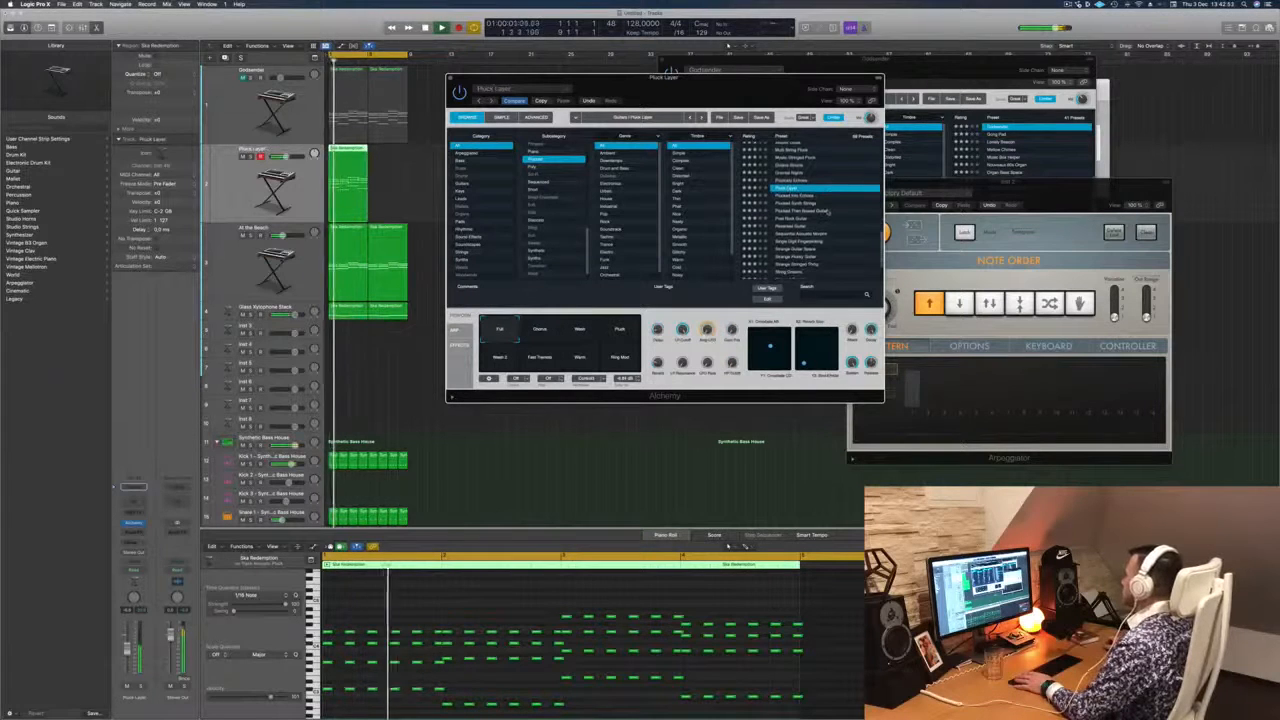
pyautogui.scroll(-1, 830, 213)
pyautogui.scroll(-1, 836, 214)
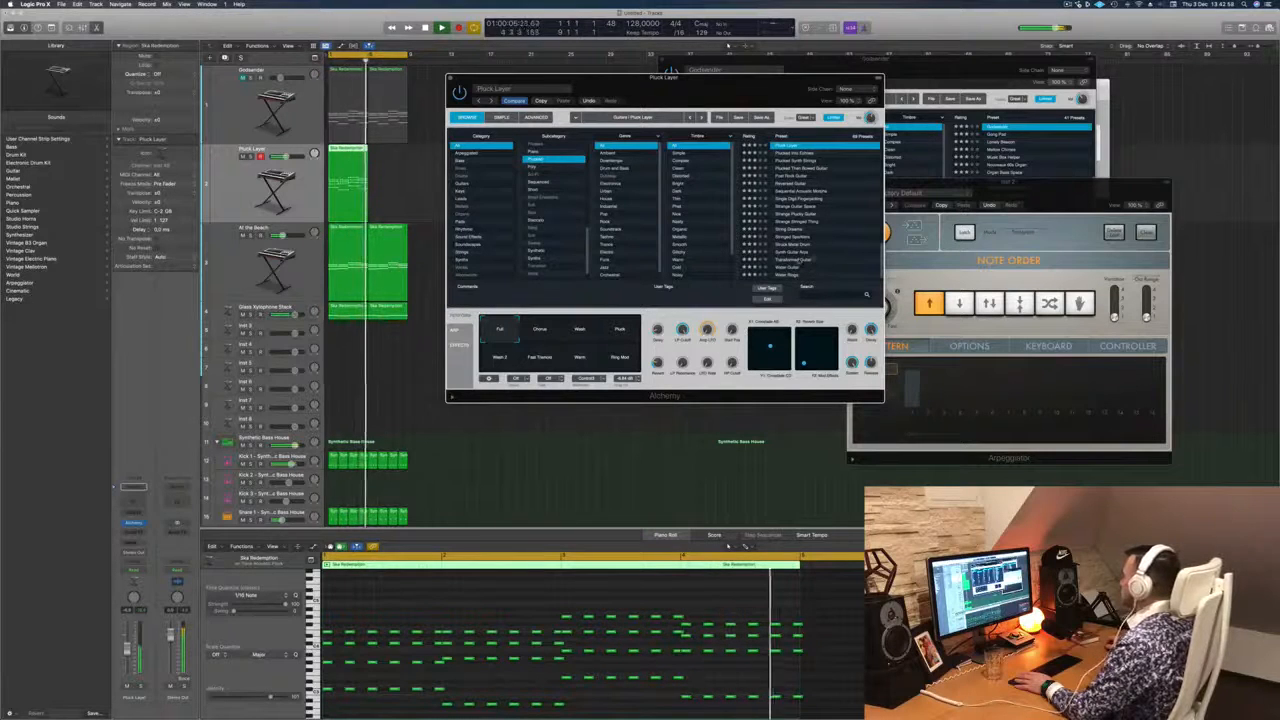
pyautogui.click(795, 259)
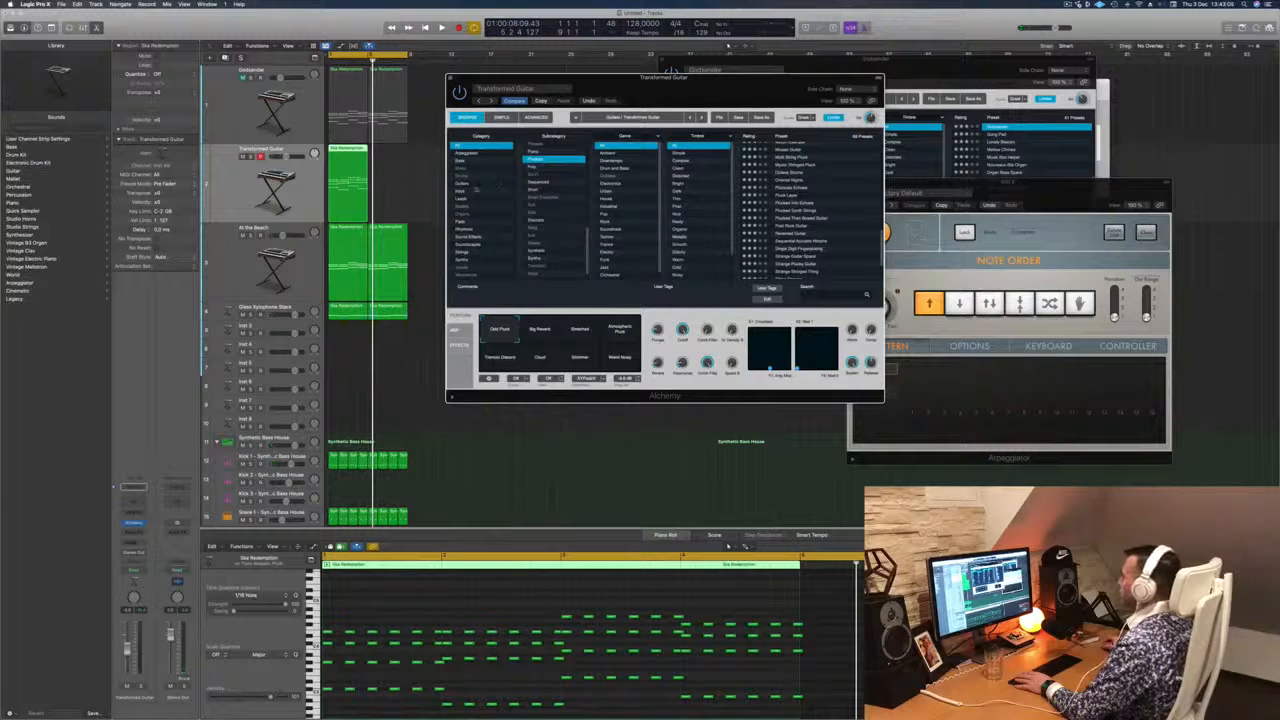
# Filter Alchemy's presets to Keys and load Gaseous Lead with its Short Pluck snapshot, moving the synth window aside.
pyautogui.click(484, 191)
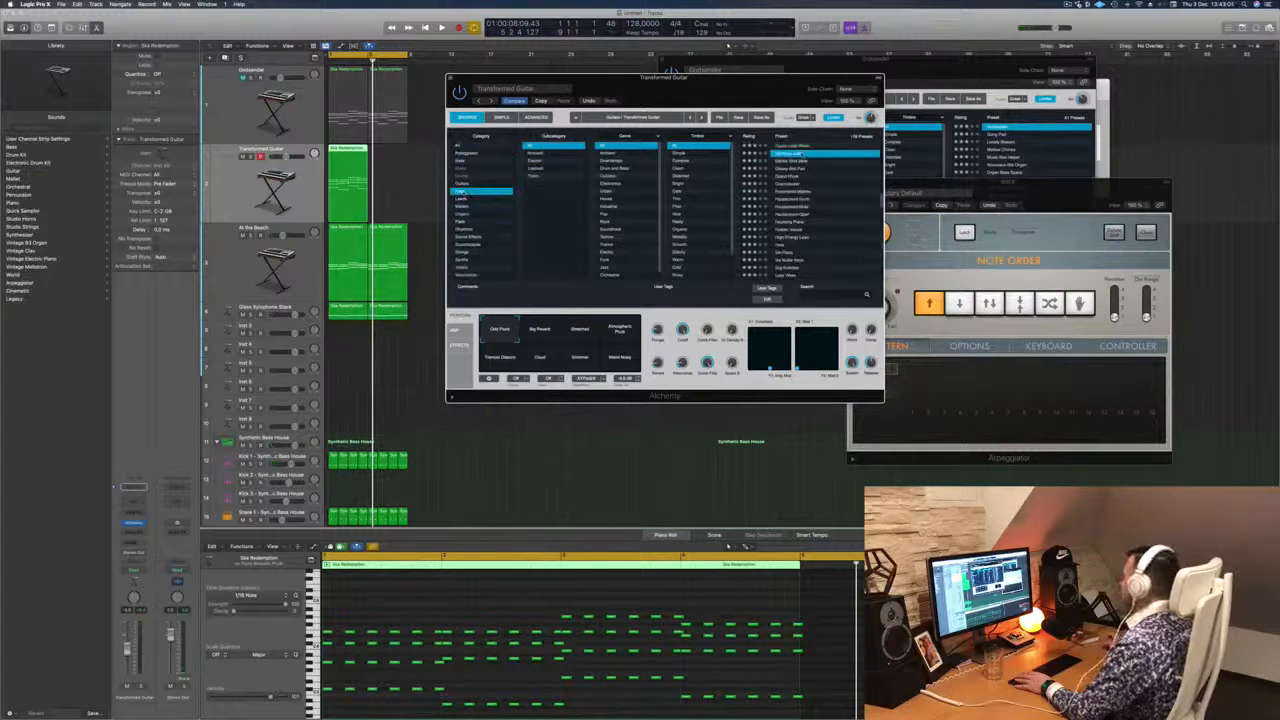
pyautogui.click(813, 198)
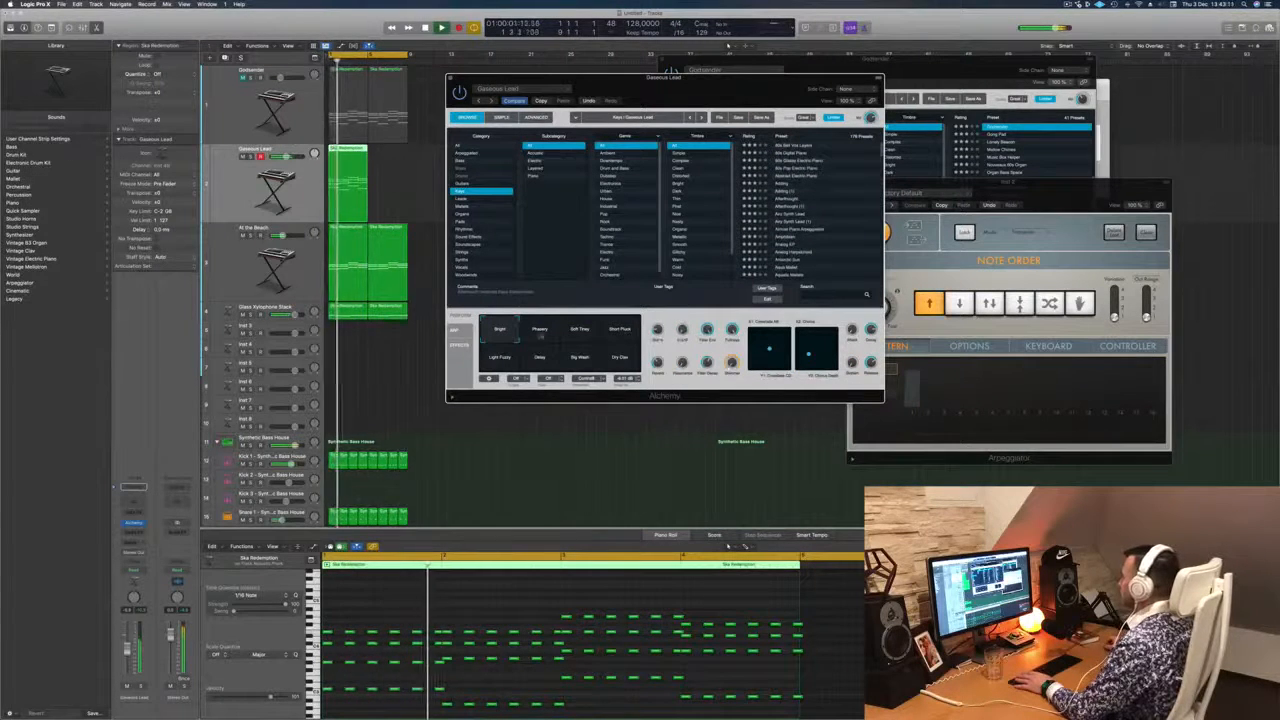
pyautogui.click(614, 333)
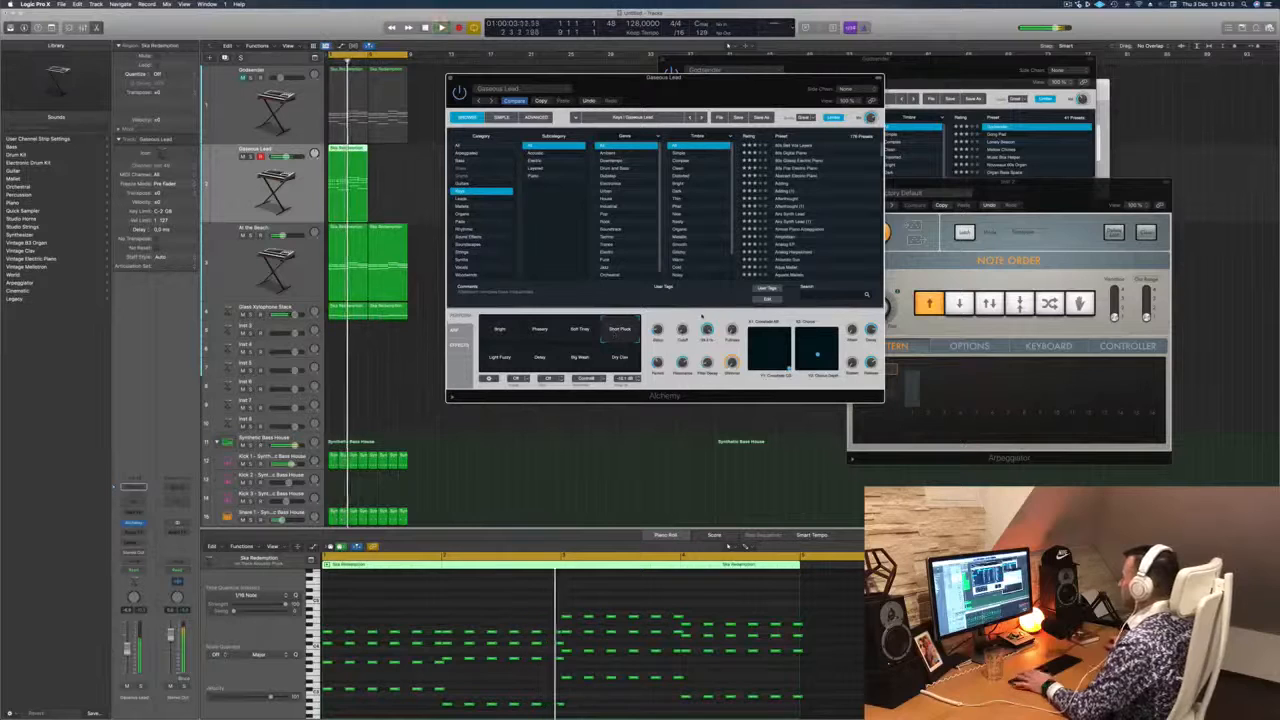
pyautogui.moveTo(721, 81); pyautogui.dragTo(813, 74)
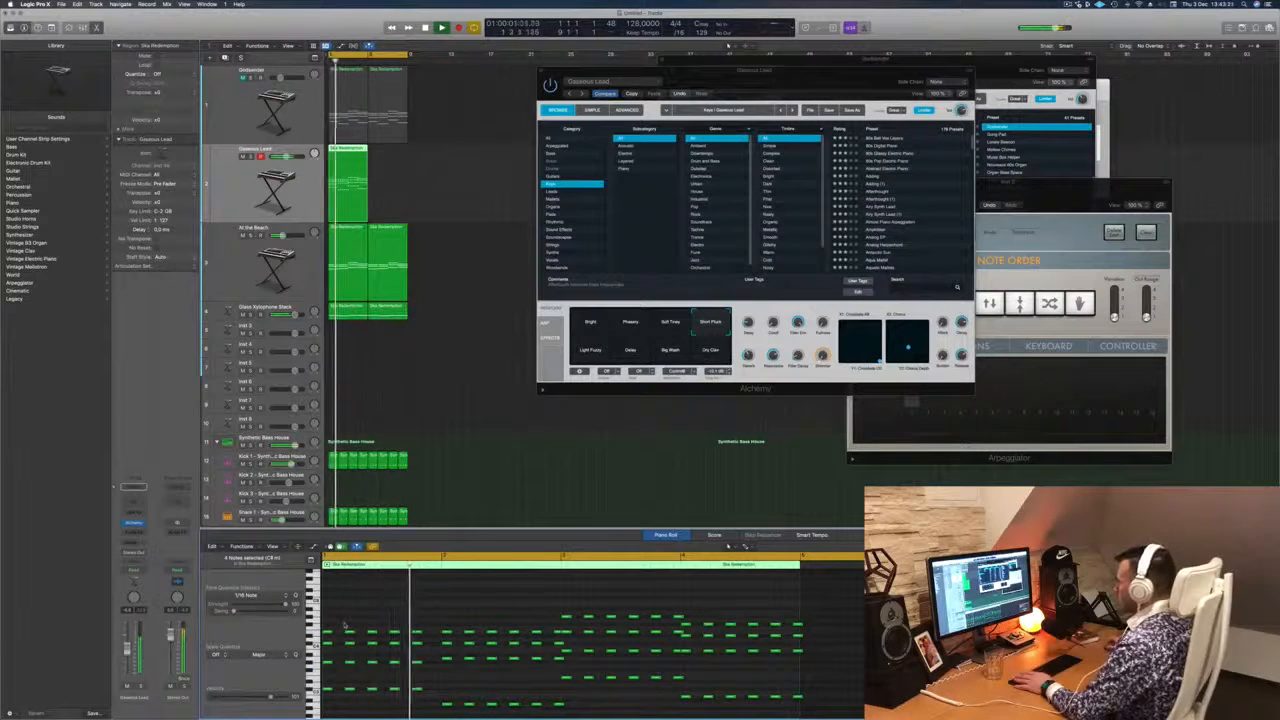
# Try shifting the later chord stabs in the first bar slightly later in the Piano Roll.
pyautogui.moveTo(343, 626); pyautogui.dragTo(424, 697)
pyautogui.hotkey('alt', 'Right')
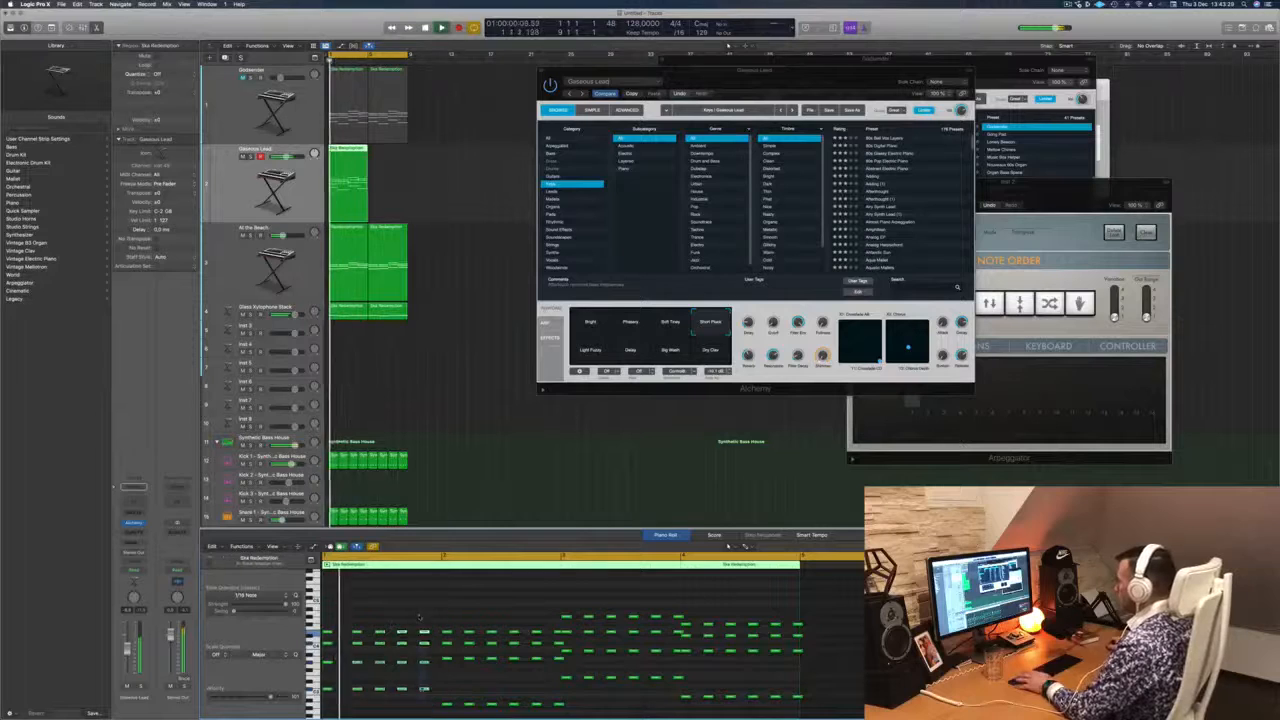
pyautogui.scroll(-1, 435, 690)
pyautogui.moveTo(435, 703)
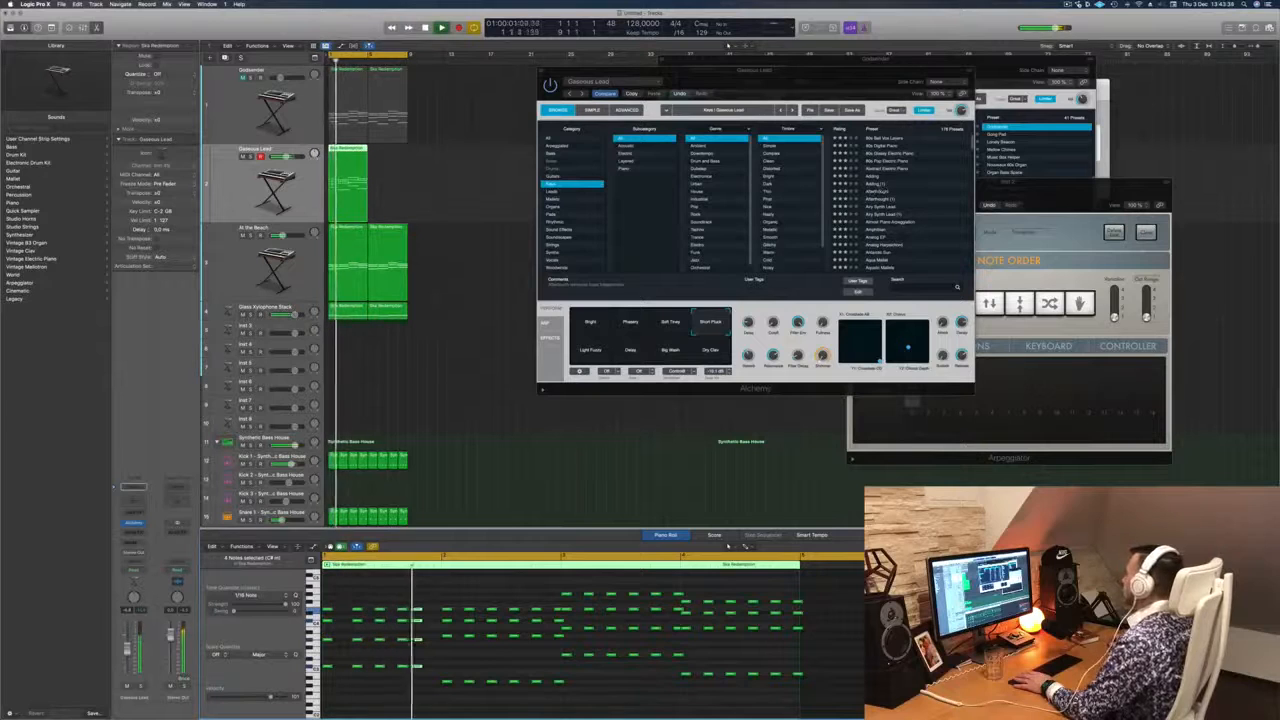
# Audition Keys presets on the stabs, including Analog Harpsichord and Aqua Mallet.
pyautogui.click(884, 214)
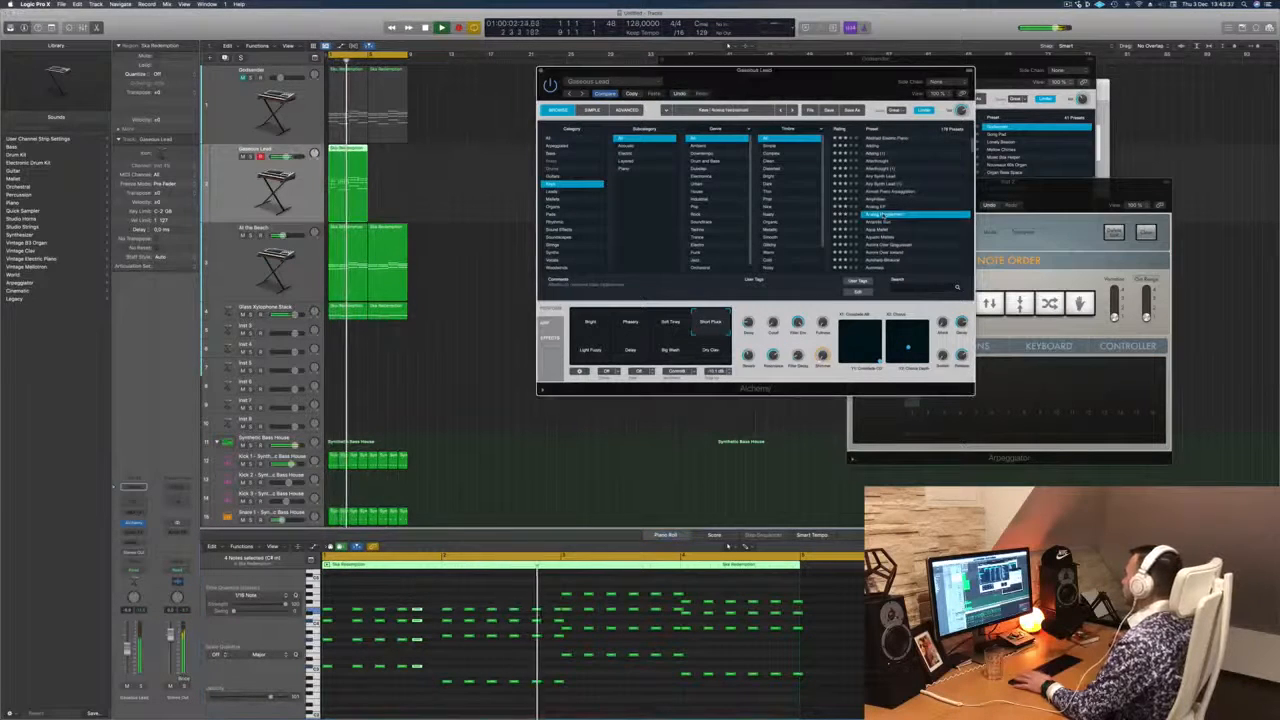
pyautogui.click(877, 223)
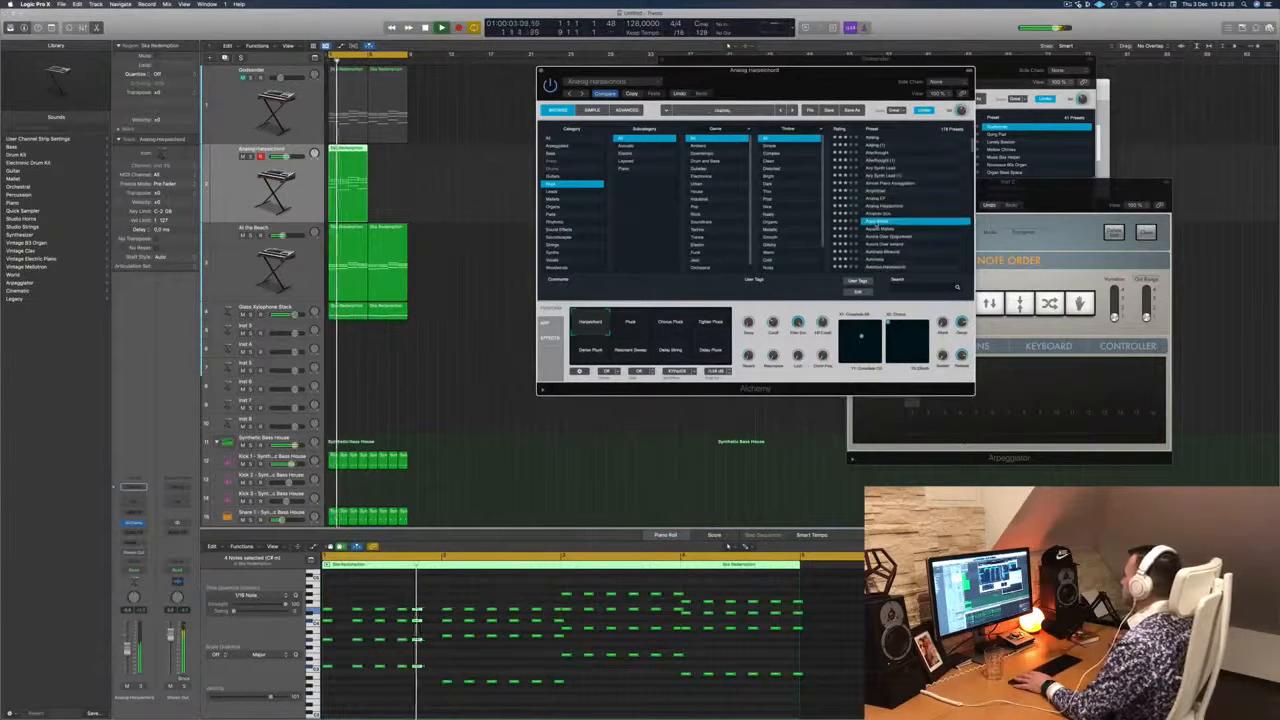
pyautogui.scroll(-2, 933, 210)
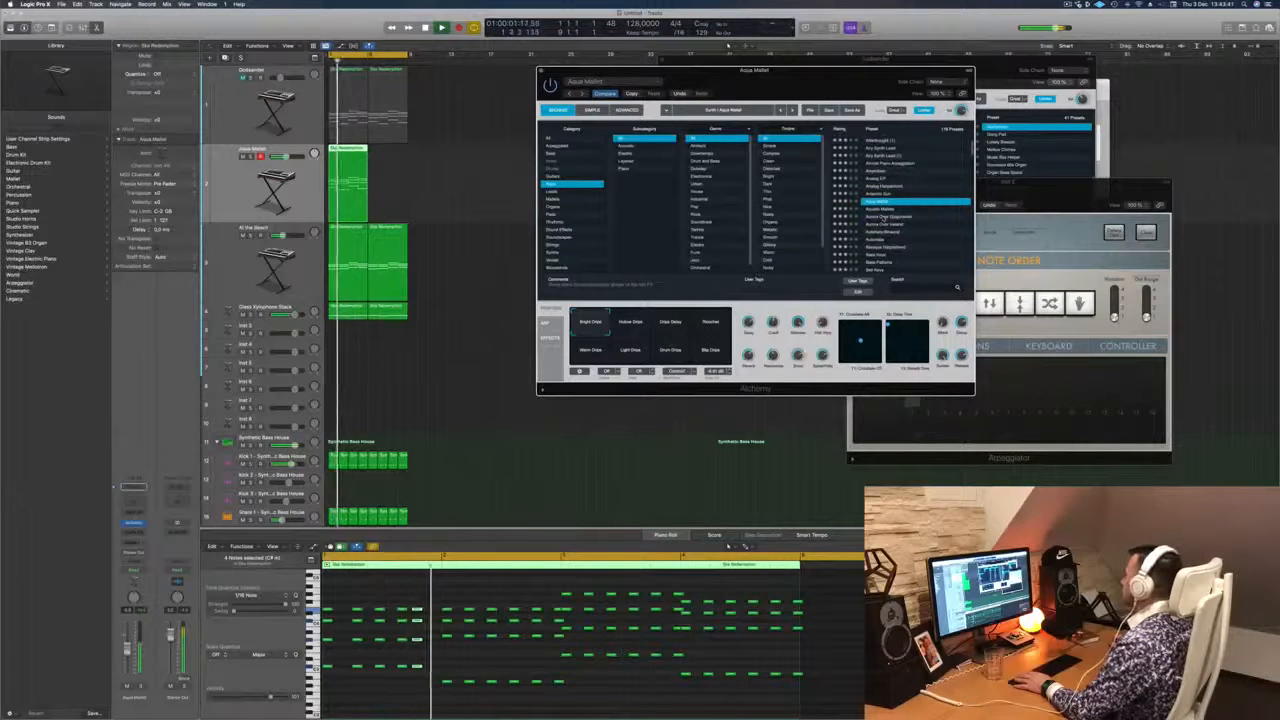
pyautogui.click(932, 214)
pyautogui.scroll(-2, 931, 205)
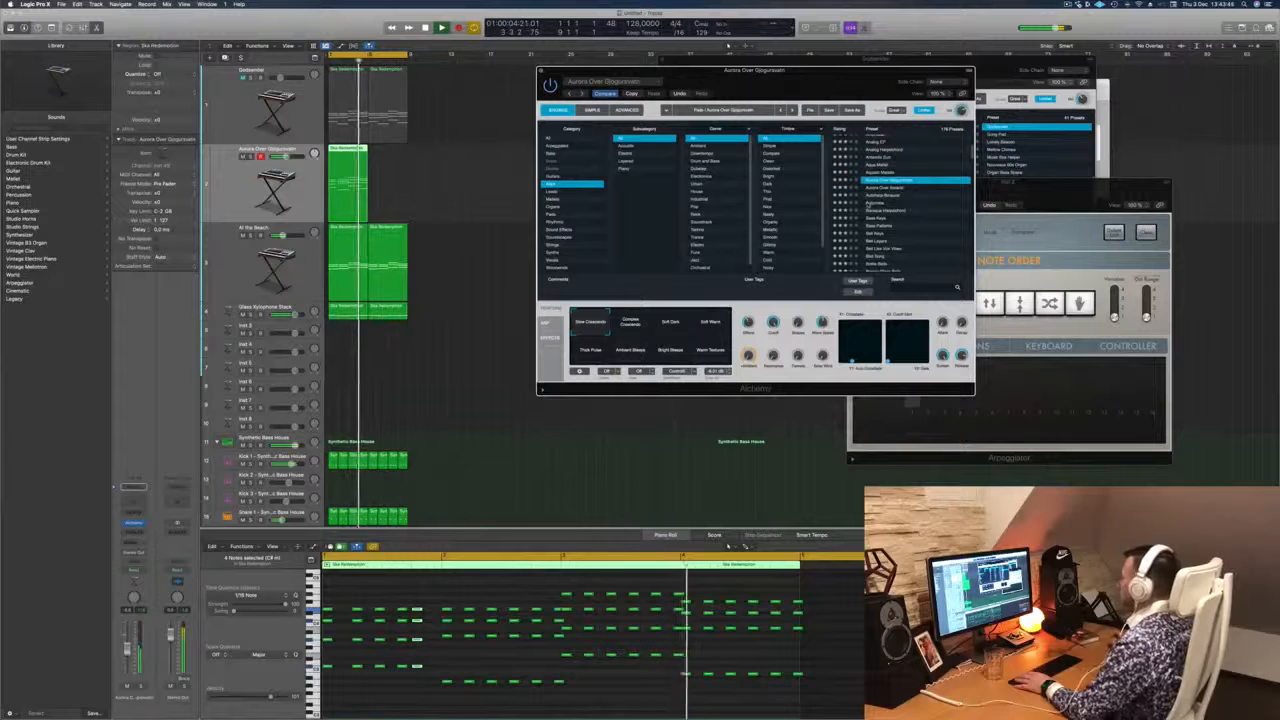
# Try further Keys presets on the stab track, ending with Bass Patterns.
pyautogui.click(868, 204)
pyautogui.scroll(-2, 940, 215)
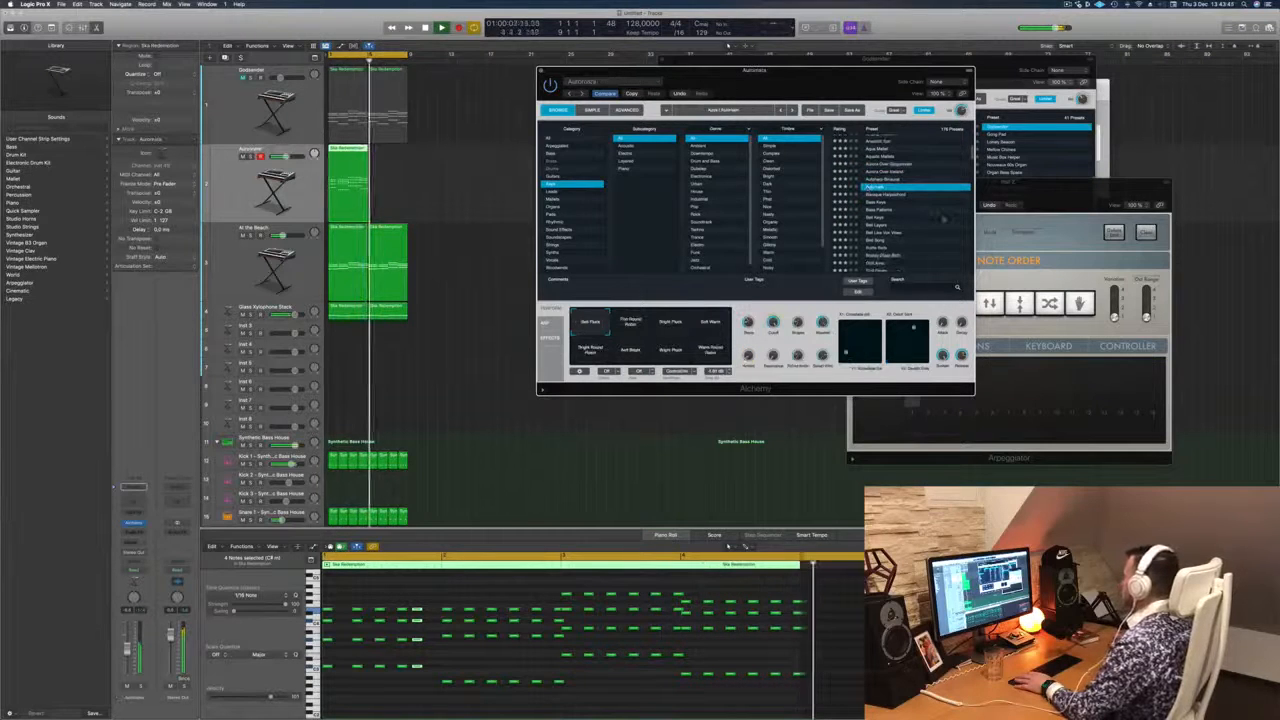
pyautogui.click(880, 210)
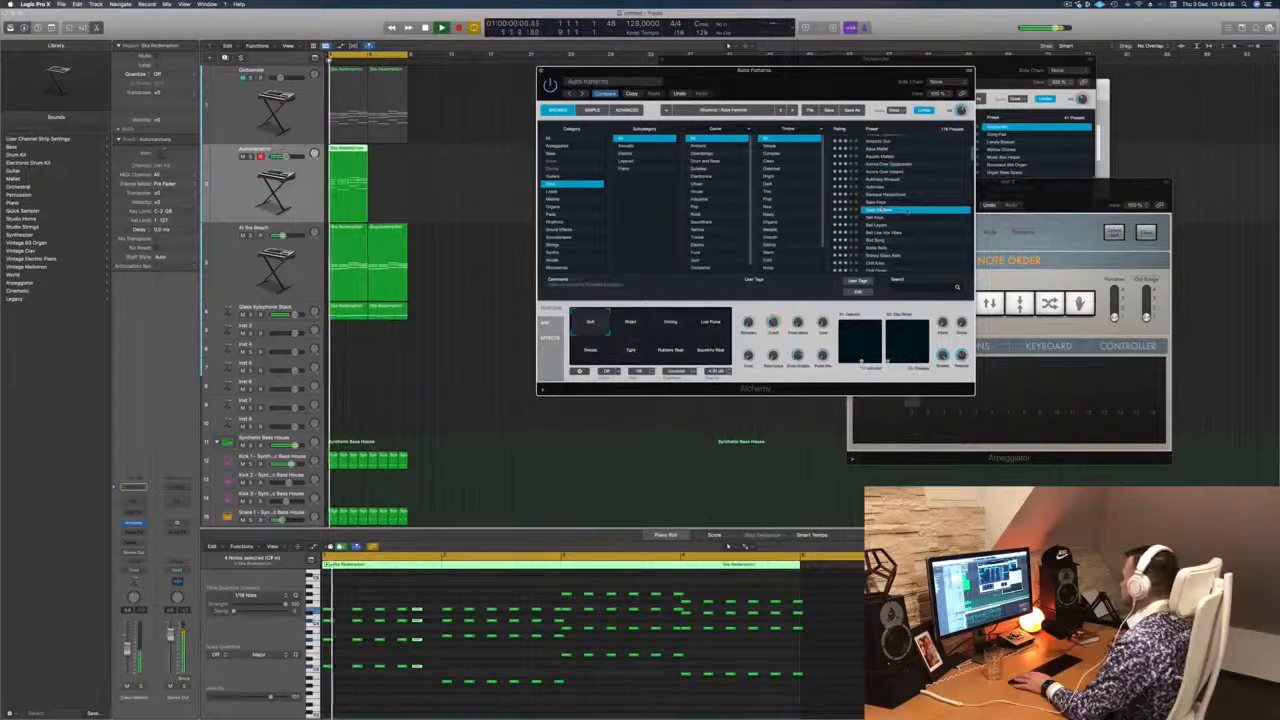
# Load the Bottle Bells preset on the stab track and choose its Warm Pluck snapshot.
pyautogui.scroll(-2, 907, 210)
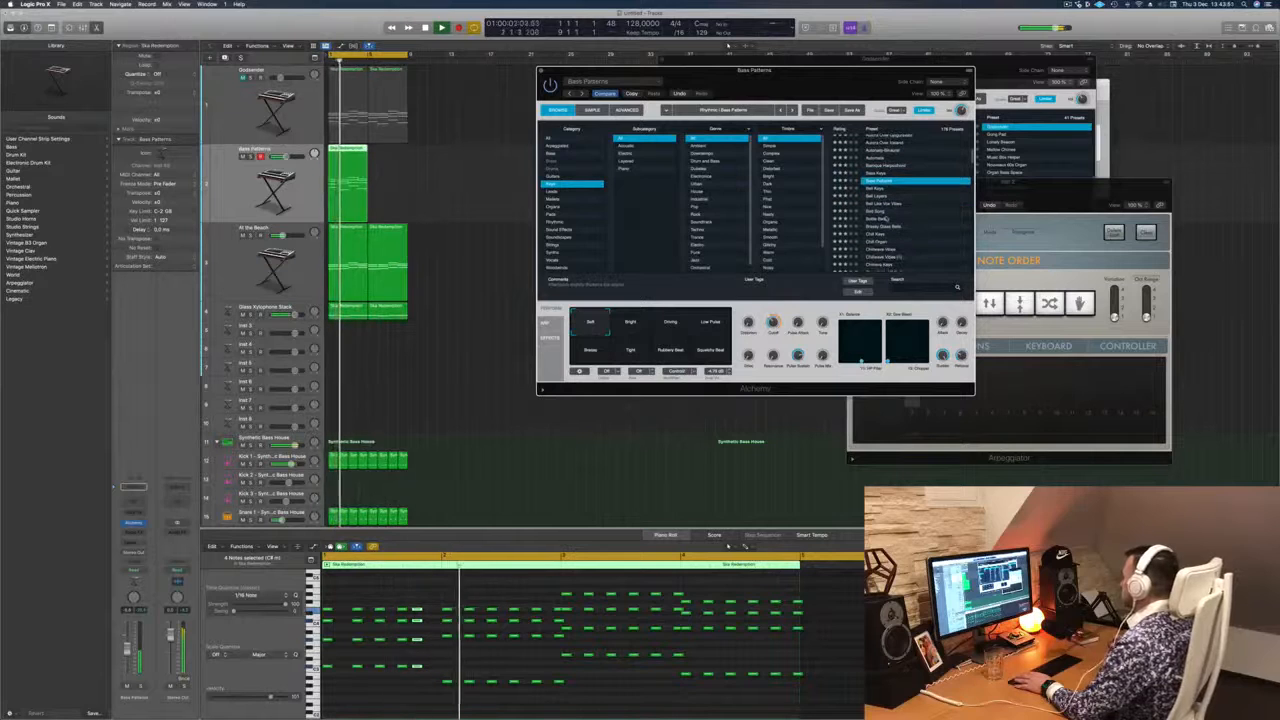
pyautogui.click(886, 217)
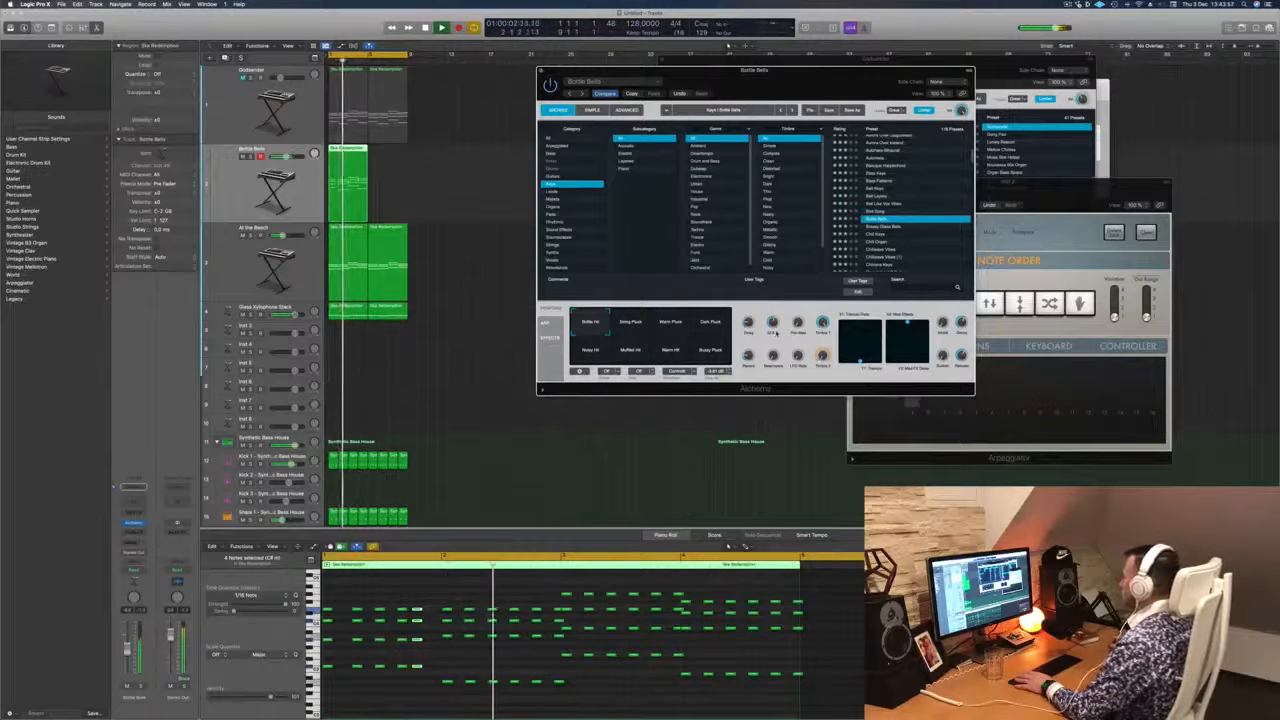
pyautogui.click(677, 327)
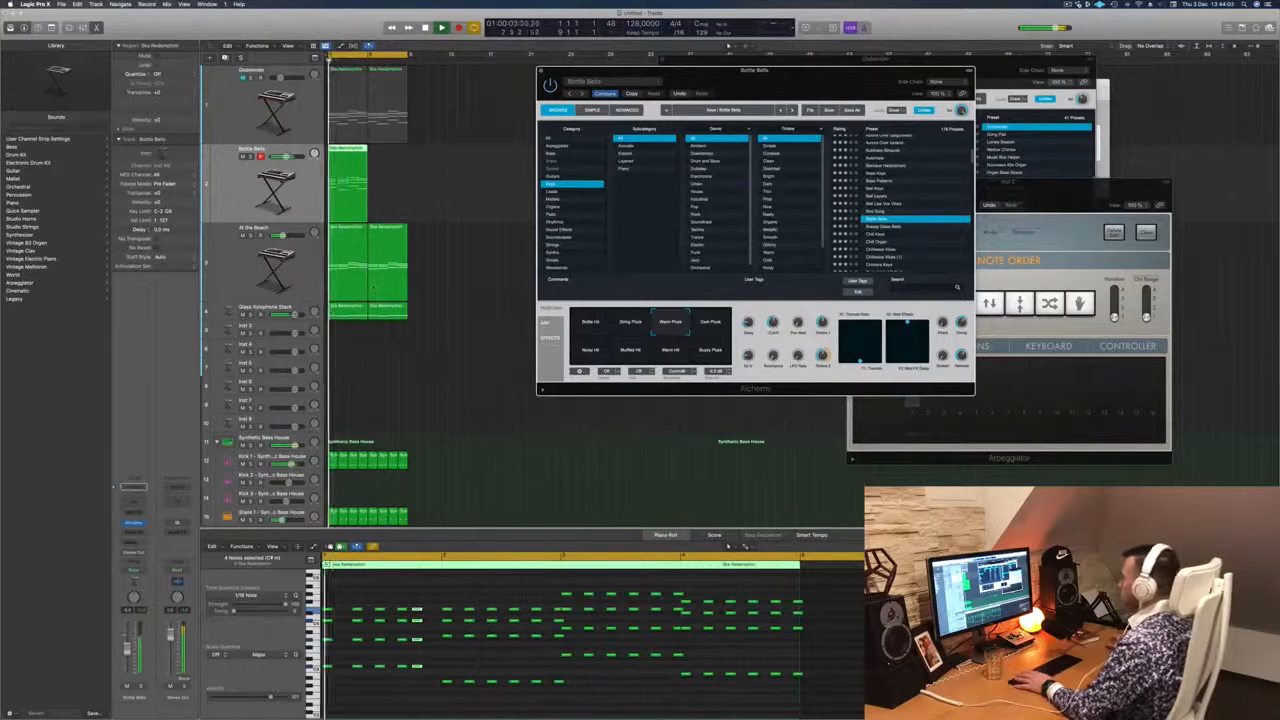
# Undo the first bar's chord shifts and remove the last chord stab from bars two, three and four.
pyautogui.click(430, 597)
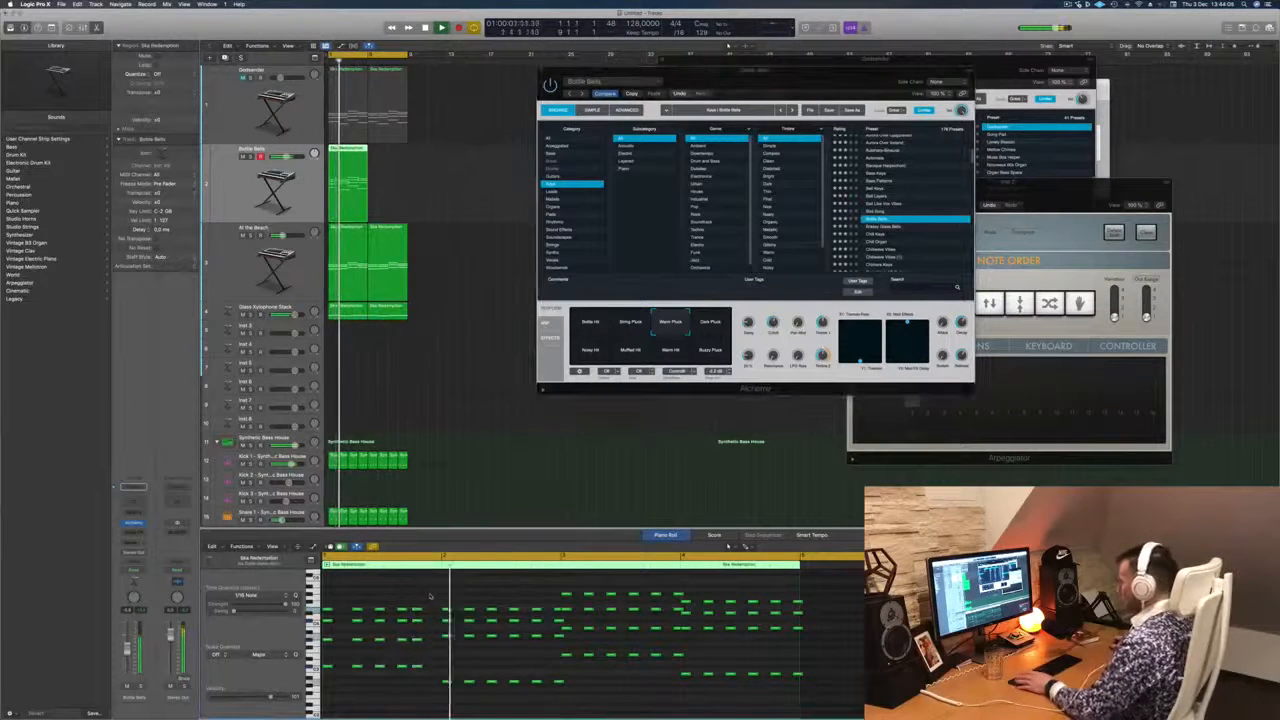
pyautogui.press('super+z')
pyautogui.press('super+z')
pyautogui.press('super+z')
pyautogui.press('super+z')
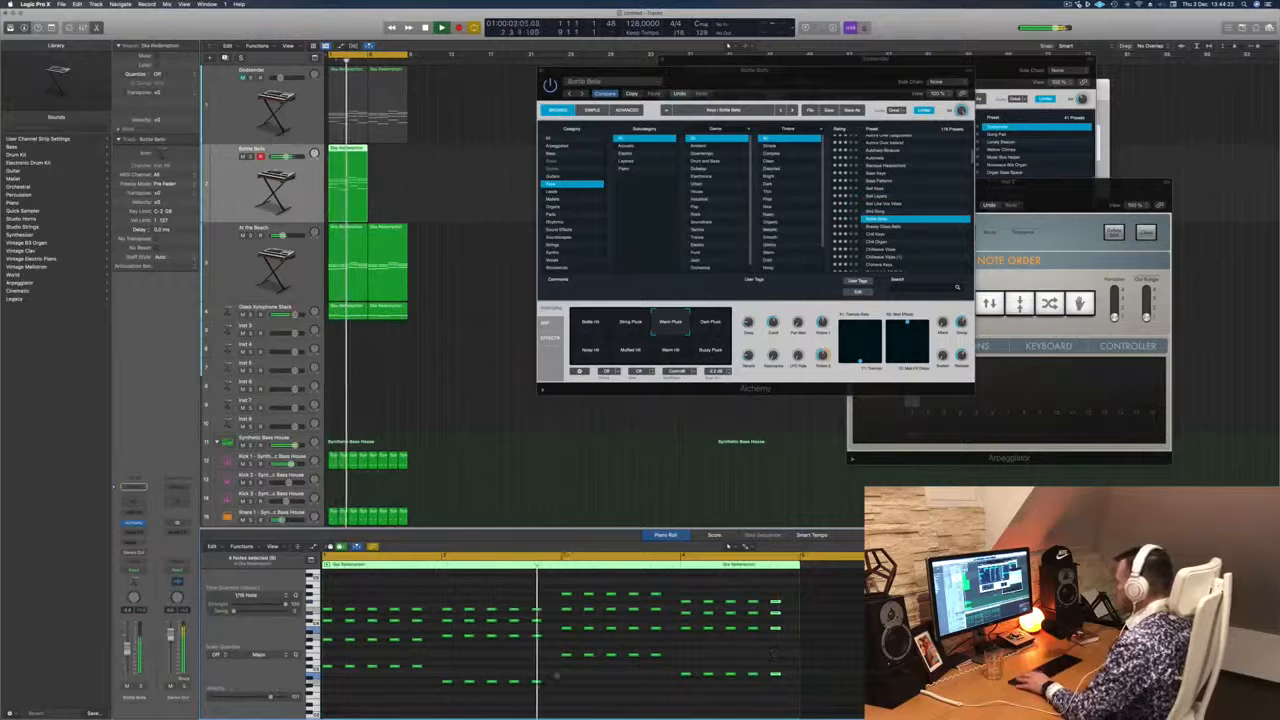
# Copy the opening chord of bar two to just ahead of its bar line, checking the timing in playback.
pyautogui.press('Return')
pyautogui.moveTo(436, 598); pyautogui.dragTo(457, 690)
pyautogui.scroll(-3, 446, 640)
pyautogui.press('Return')
pyautogui.scroll(1, 446, 626)
pyautogui.press('Return')
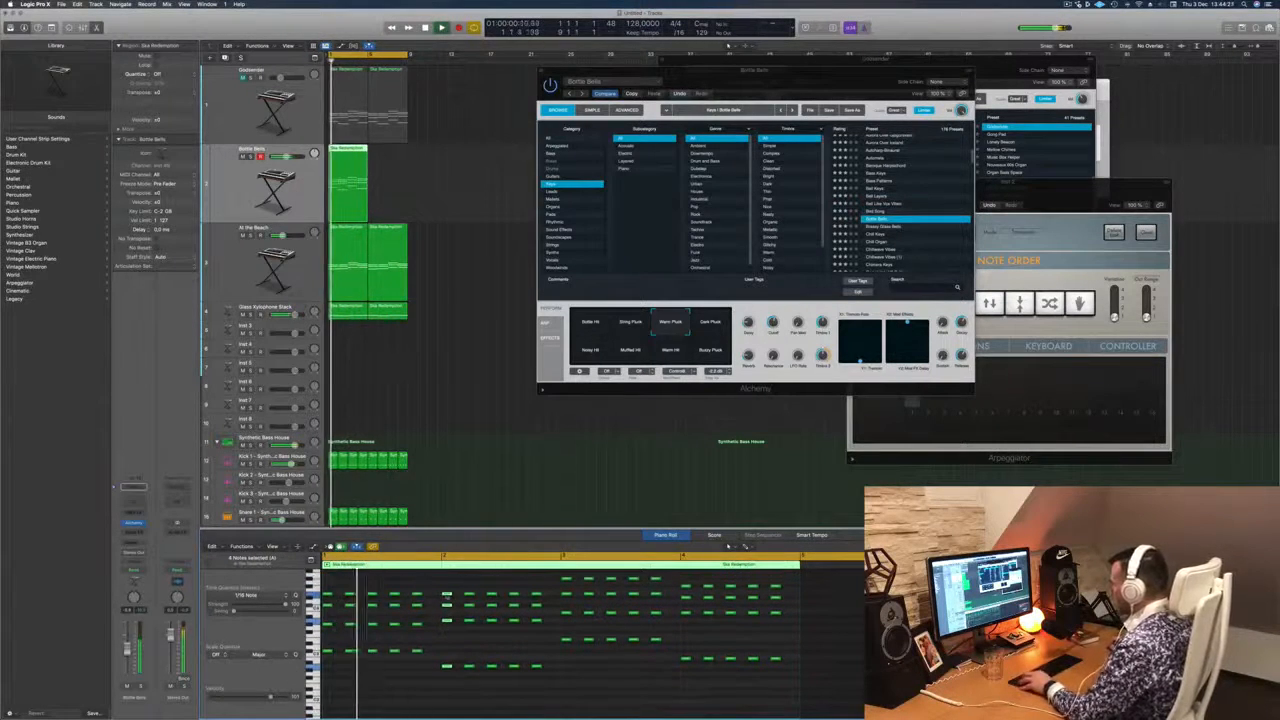
pyautogui.moveTo(448, 596); pyautogui.dragTo(440, 599)
pyautogui.press('Return')
pyautogui.moveTo(439, 597); pyautogui.dragTo(433, 597)
pyautogui.press('Return')
pyautogui.scroll(-1, 450, 588)
pyautogui.scroll(-2, 452, 588)
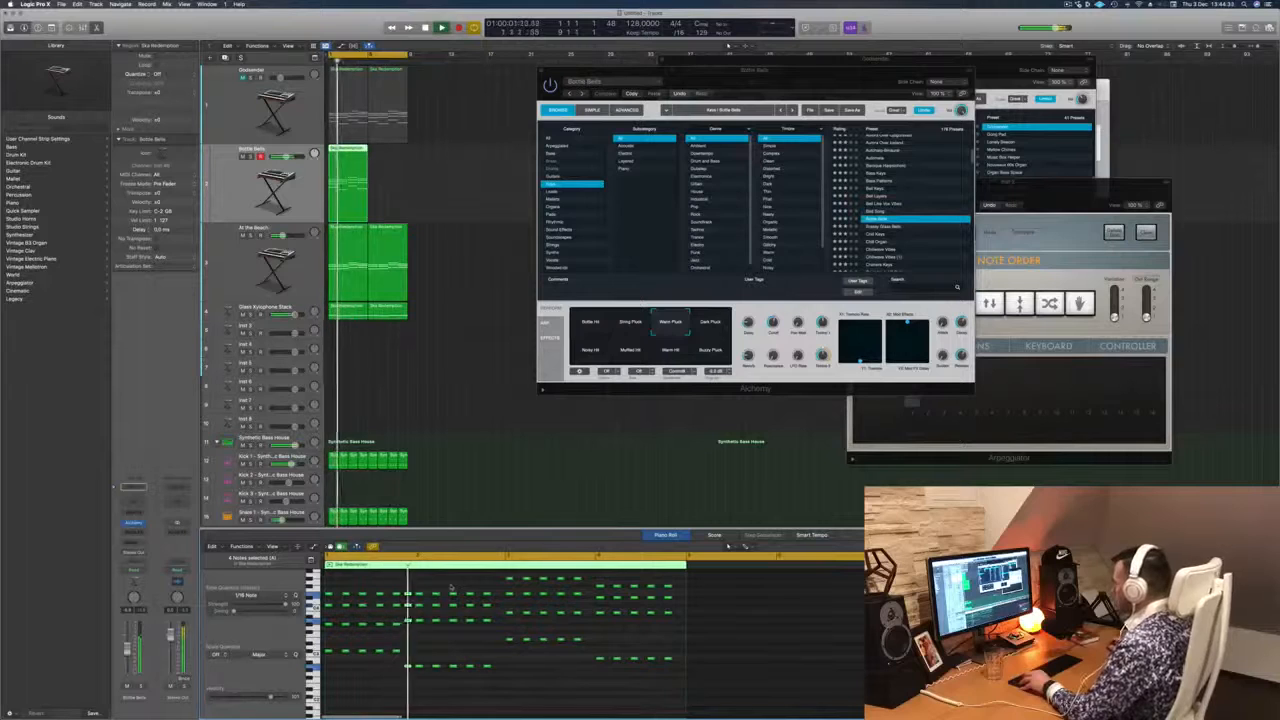
# Copy the opening chords of bars three and four to just ahead of their bar lines.
pyautogui.scroll(2, 500, 609)
pyautogui.press('Return')
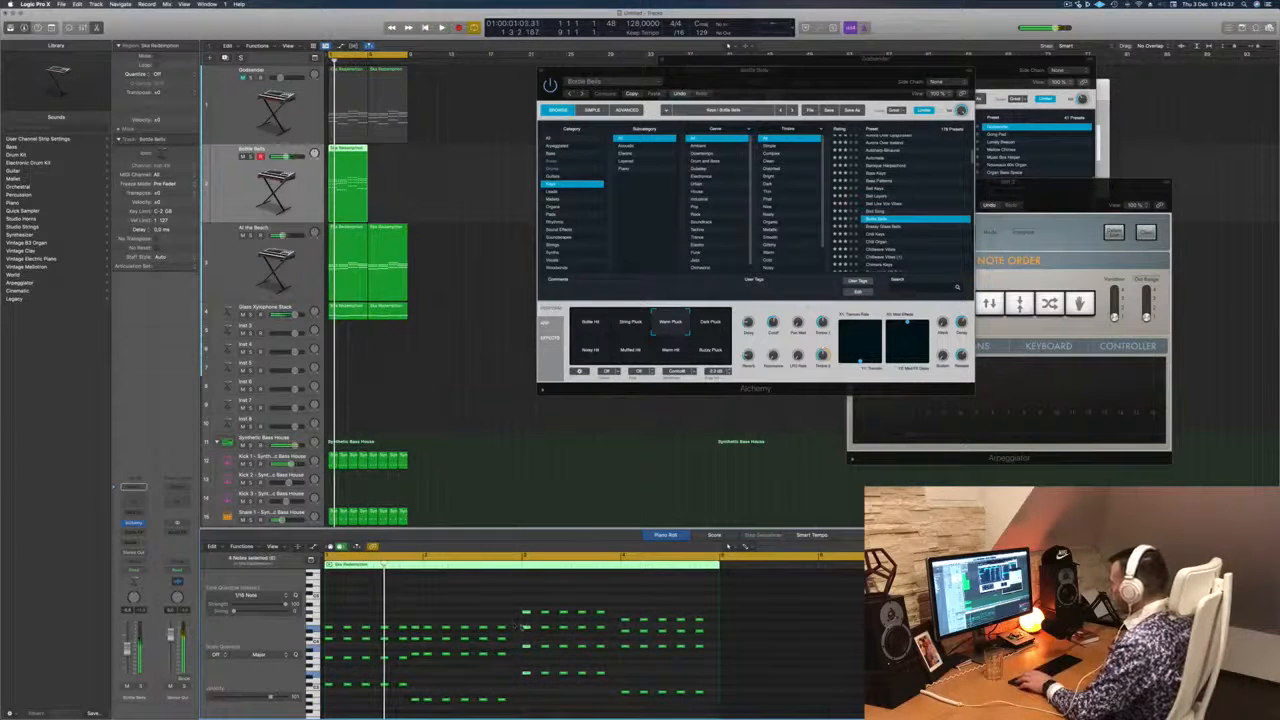
pyautogui.moveTo(525, 673); pyautogui.dragTo(514, 675)
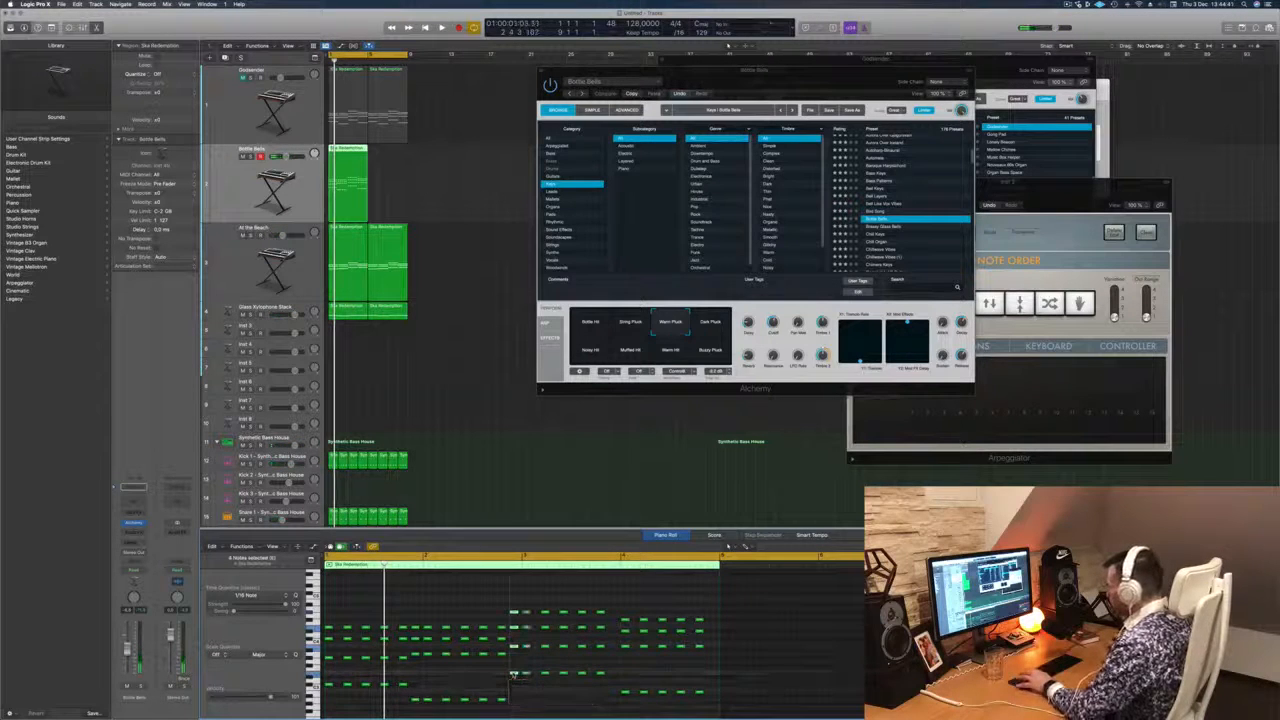
pyautogui.press('space')
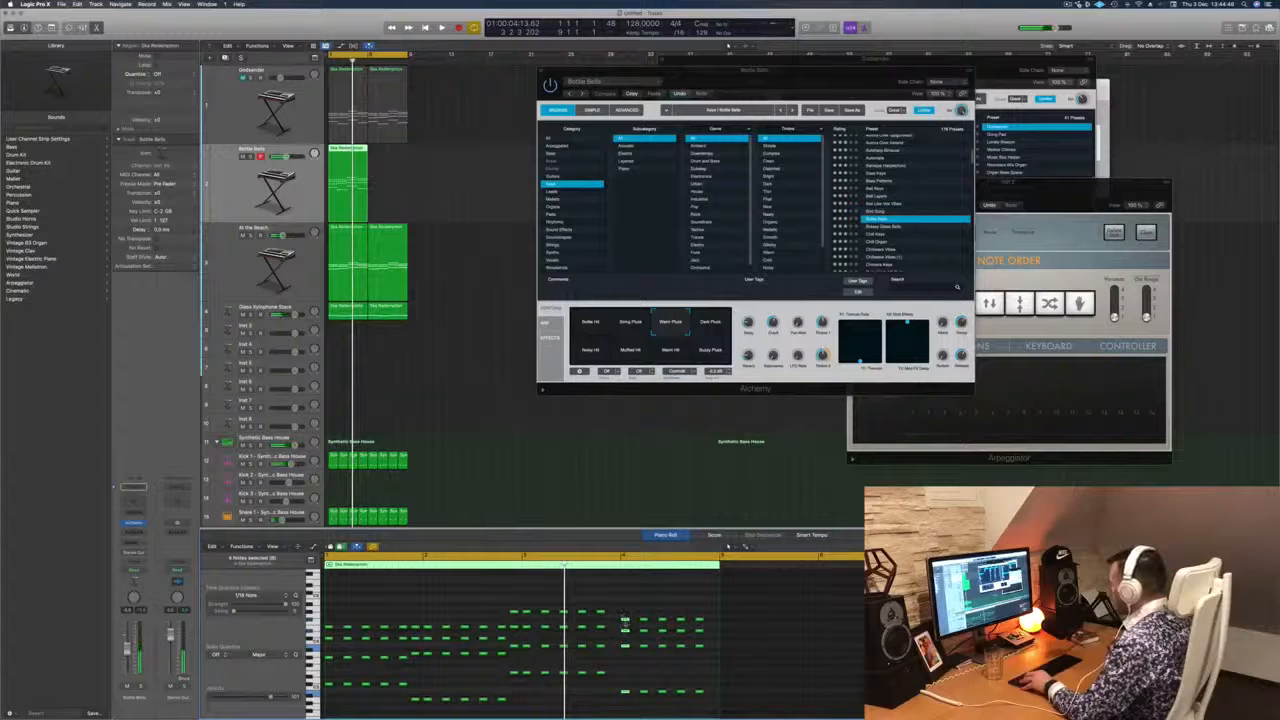
pyautogui.moveTo(625, 622); pyautogui.dragTo(612, 624)
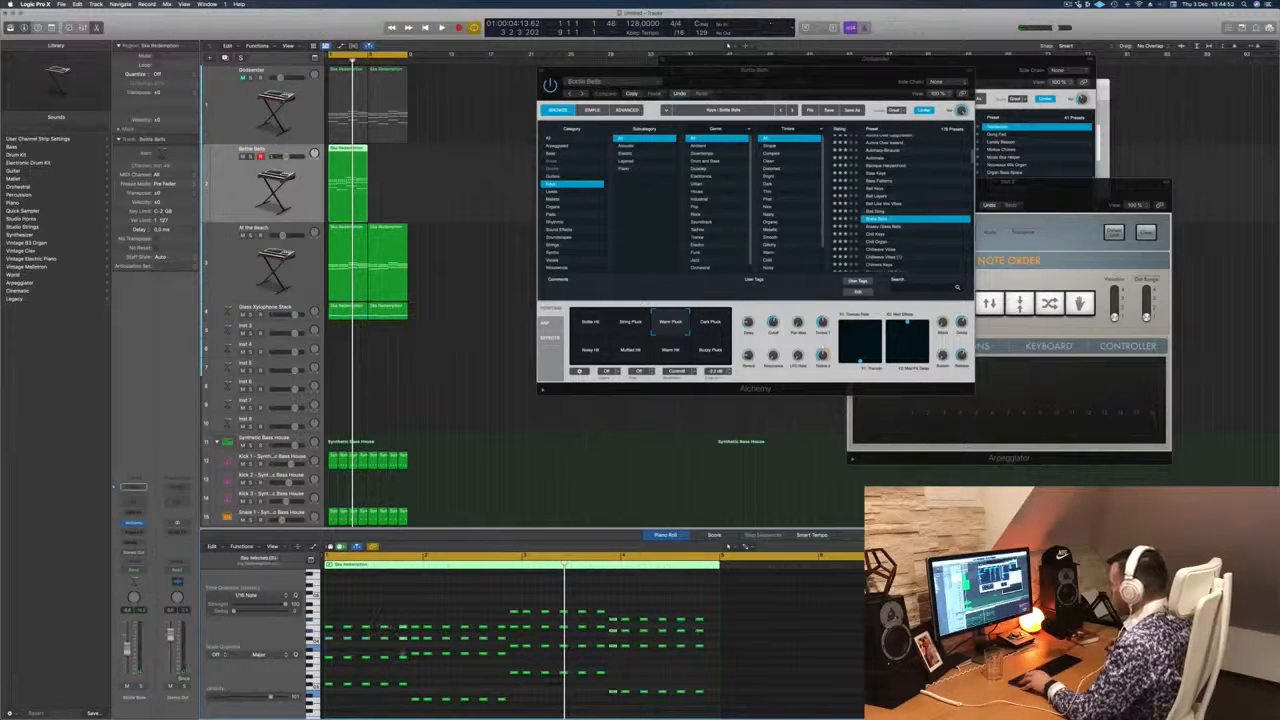
# Copy the first bar's last chord to the end of bar four and play the pattern back.
pyautogui.moveTo(403, 628); pyautogui.dragTo(607, 630)
pyautogui.moveTo(679, 633); pyautogui.dragTo(712, 630)
pyautogui.press('space')
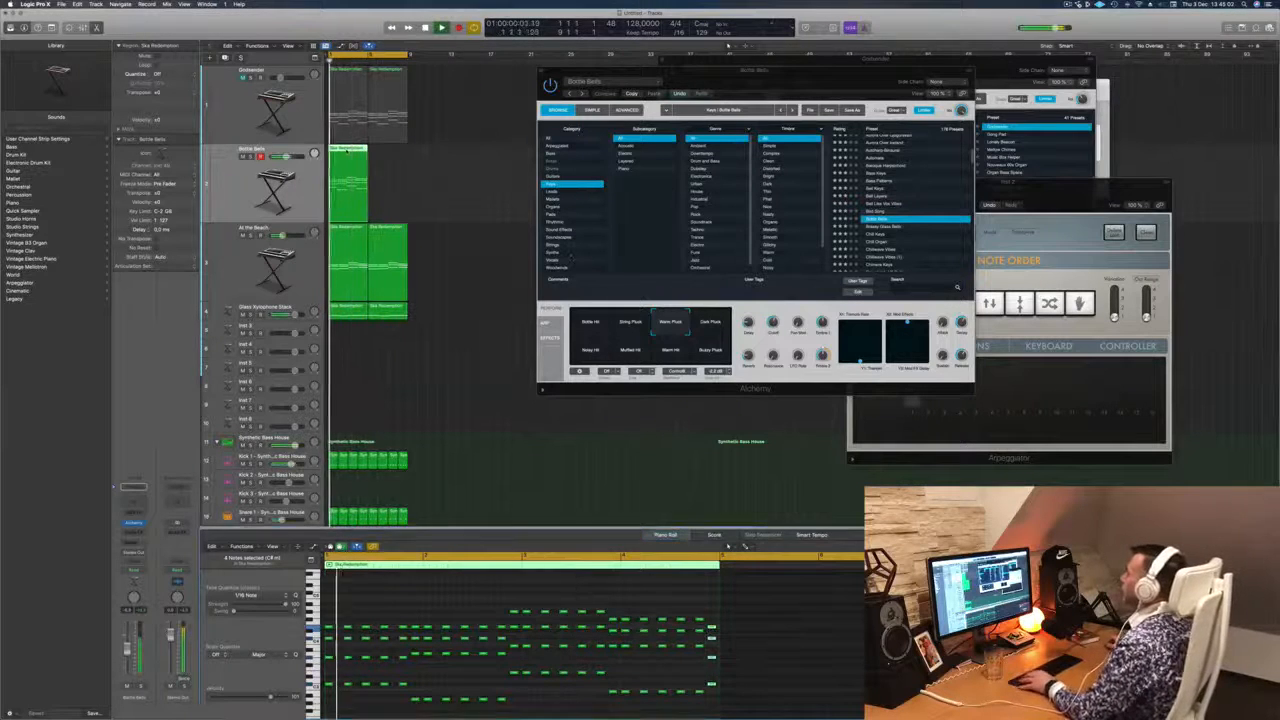
# Duplicate the four-bar chord stab region across bars 5 to 8 and adjust the Bottle Bells cutoff.
pyautogui.moveTo(388, 250); pyautogui.dragTo(385, 157)
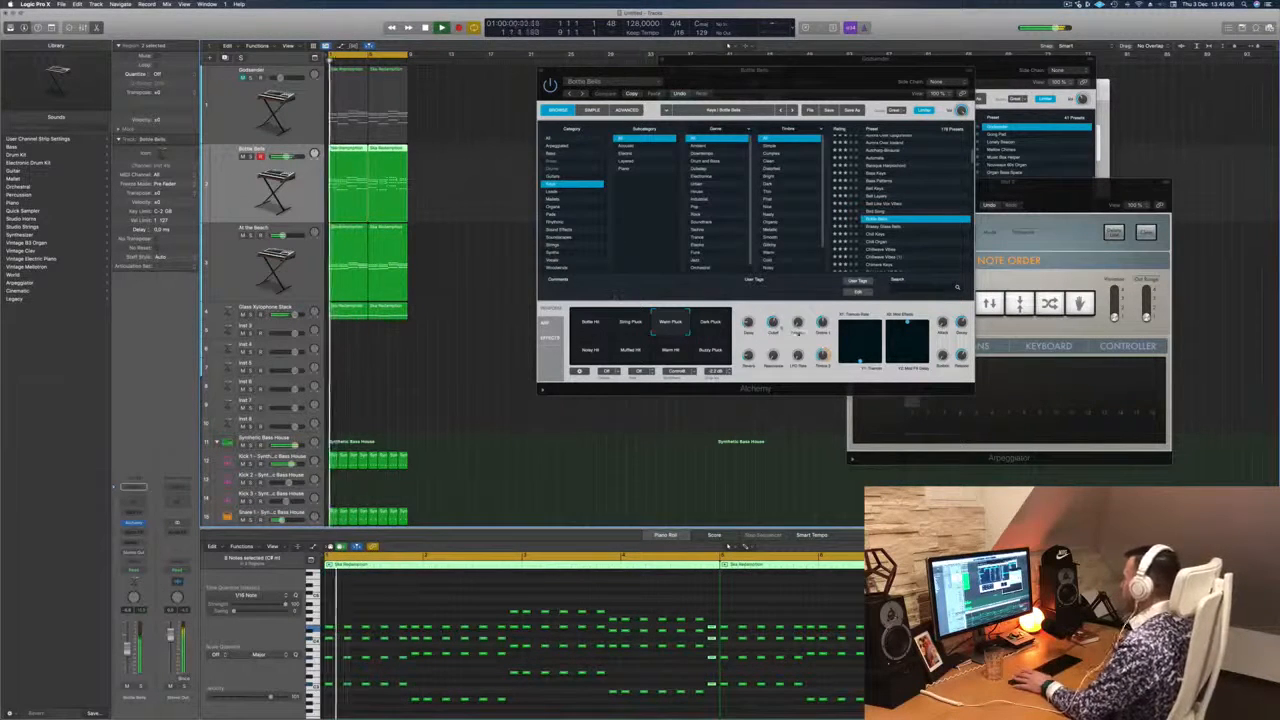
pyautogui.click(777, 332)
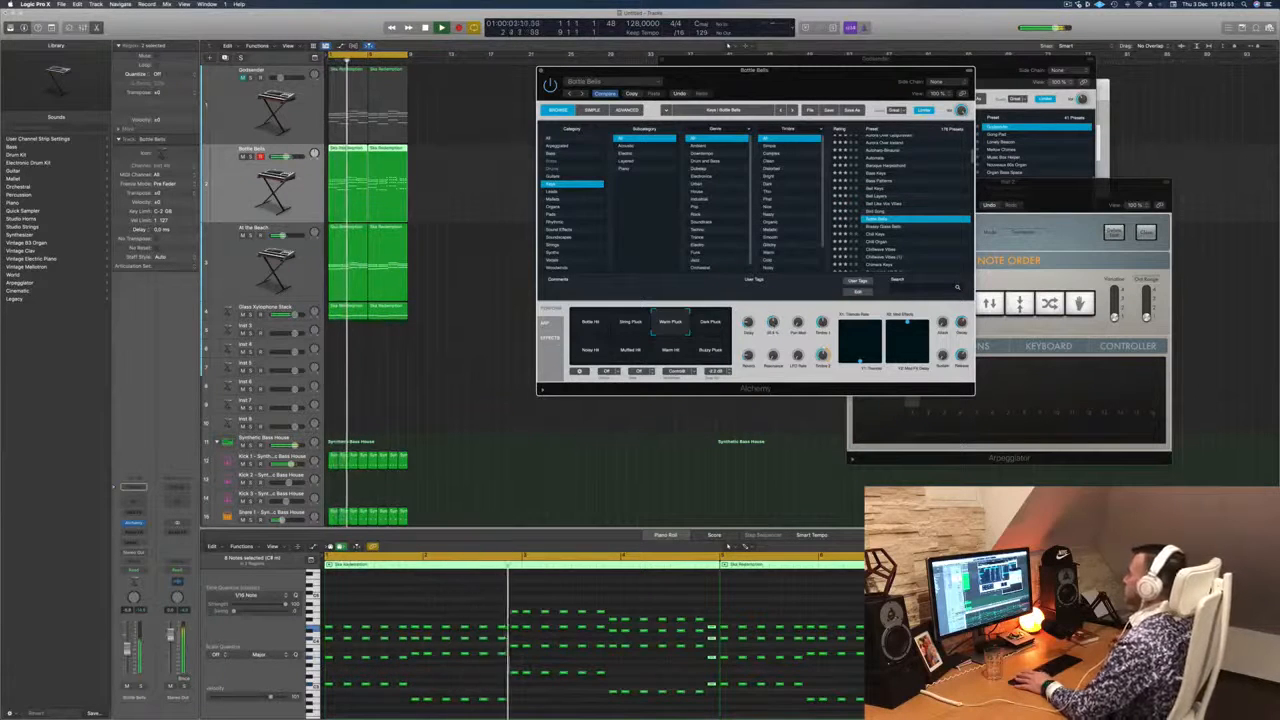
# Repeat the regions on all tracks up to bar 33 and extend the cycle range to match.
pyautogui.press('Up')
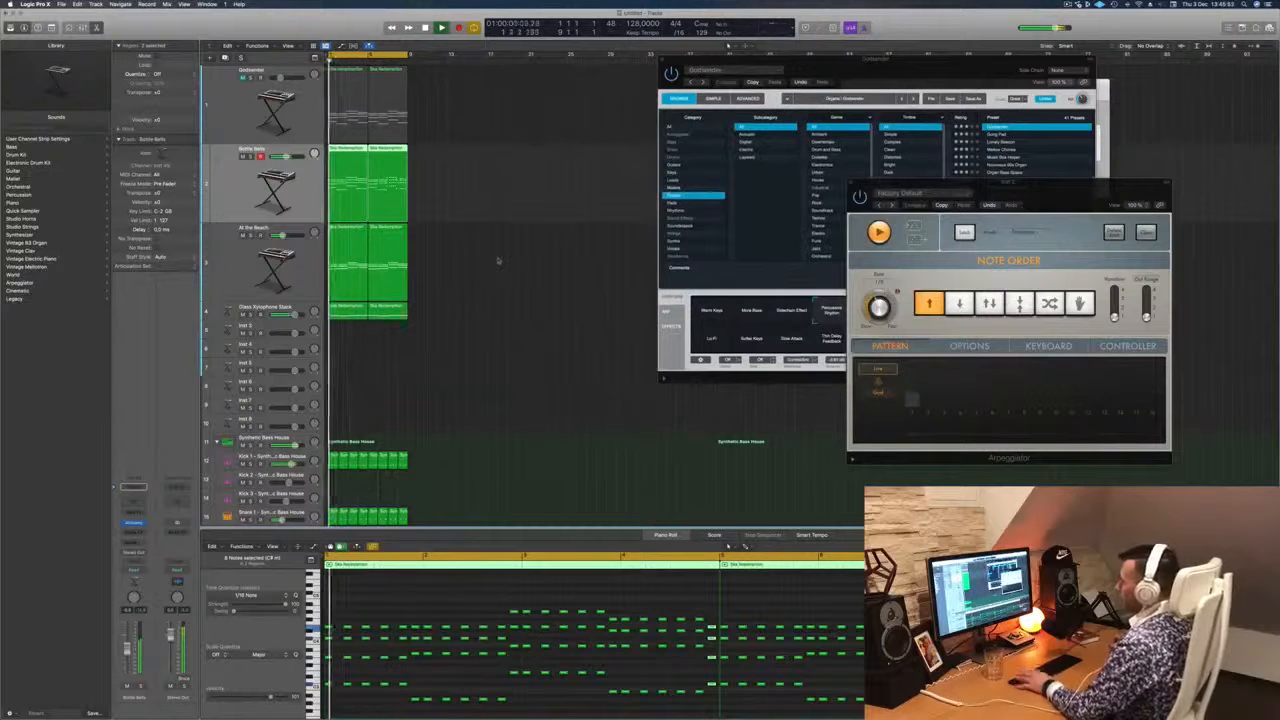
pyautogui.press('super+k')
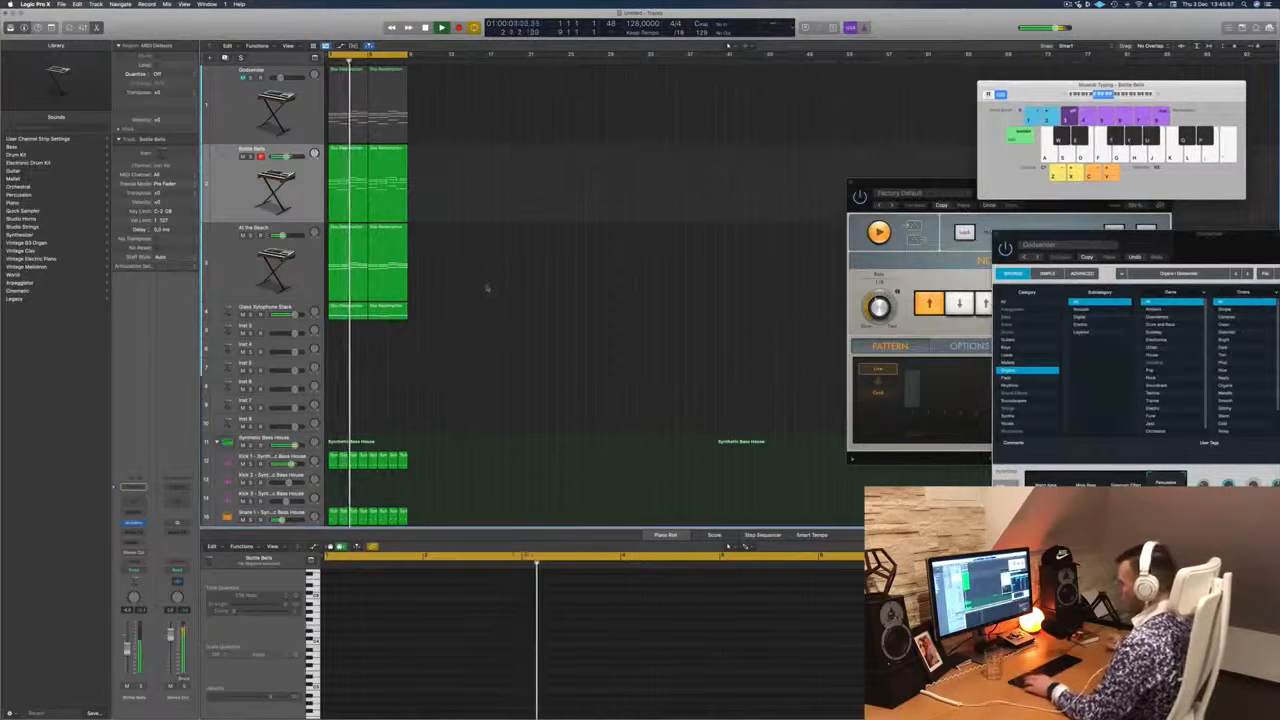
pyautogui.press('super+r')
pyautogui.press('super+r')
pyautogui.press('super+r')
pyautogui.press('Return')
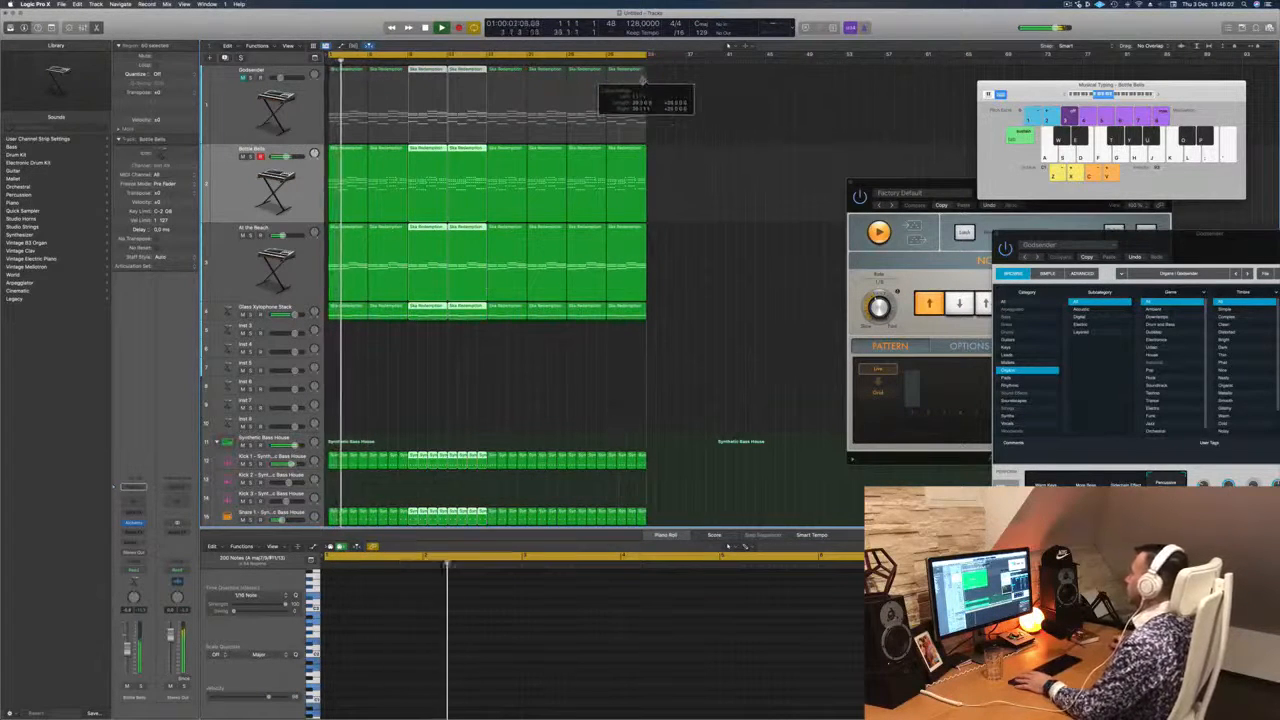
pyautogui.click(405, 377)
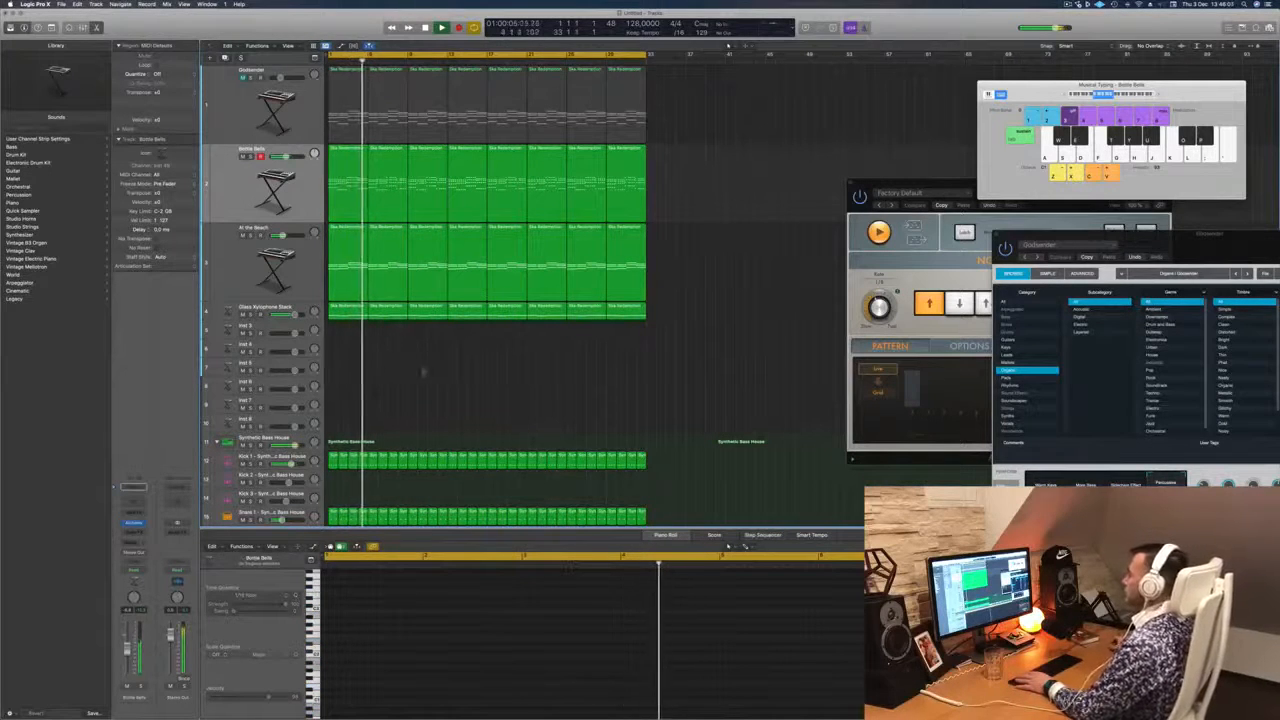
# Duplicate the At the Beach track with its settings and copy the top track's first region to bar 1 of the duplicate.
pyautogui.click(238, 265)
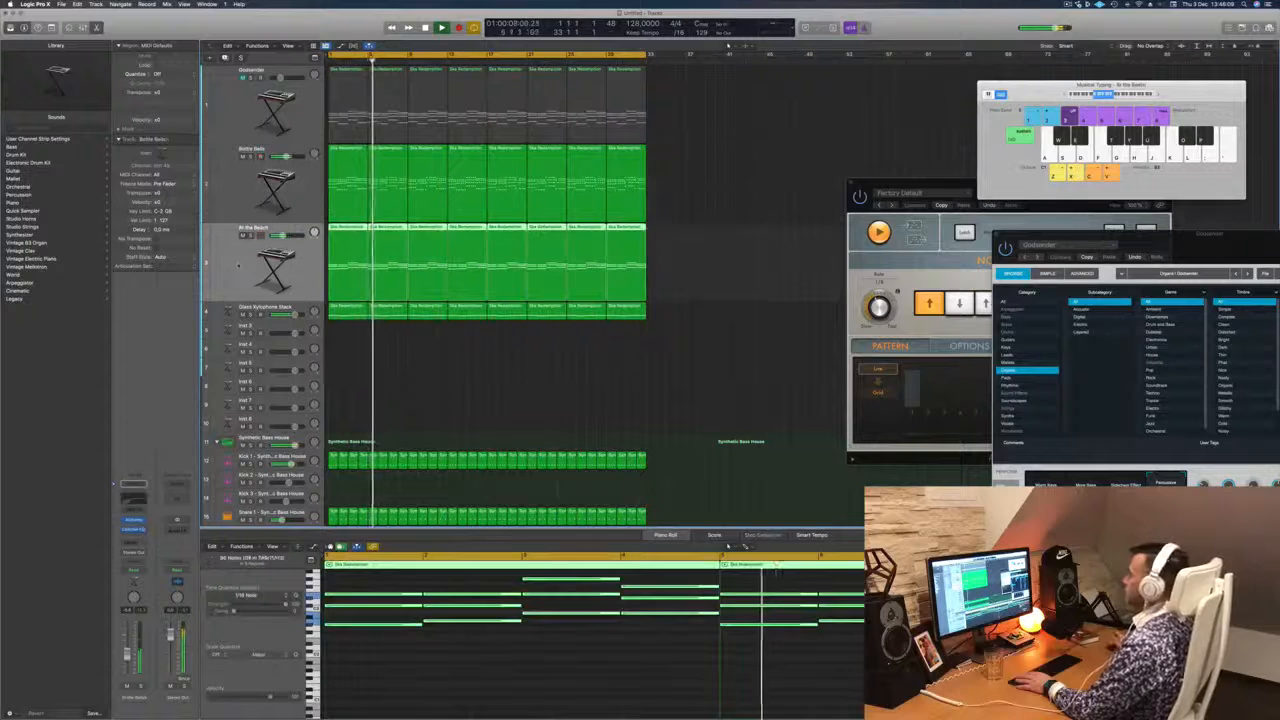
pyautogui.scroll(2, 492, 627)
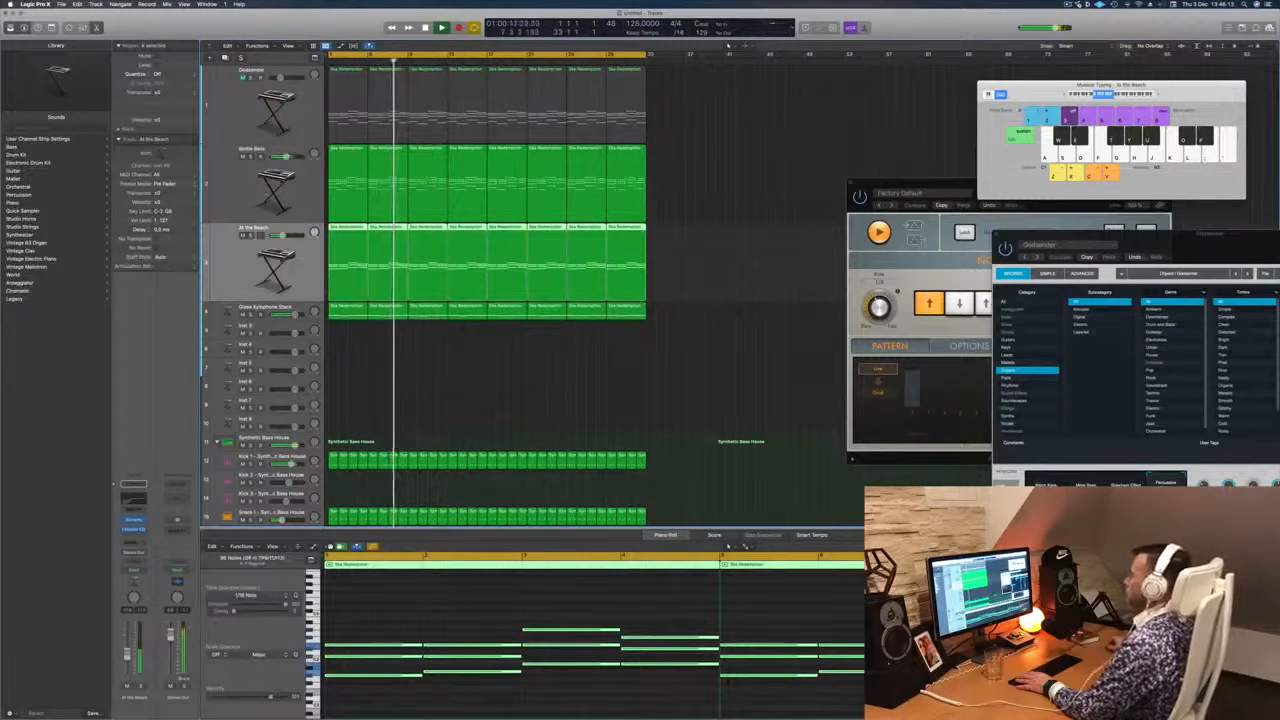
pyautogui.press('super+d')
pyautogui.press('Up')
pyautogui.press('Return')
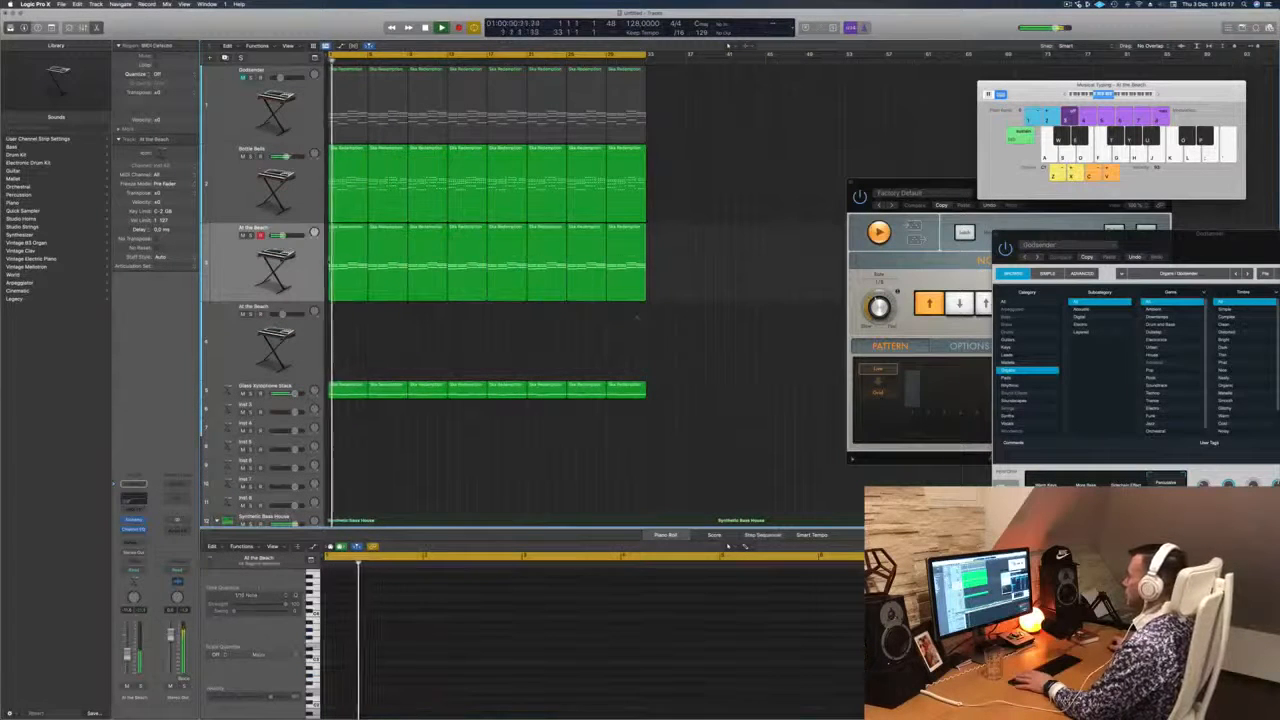
pyautogui.moveTo(364, 105); pyautogui.dragTo(347, 343)
pyautogui.scroll(-1, 386, 638)
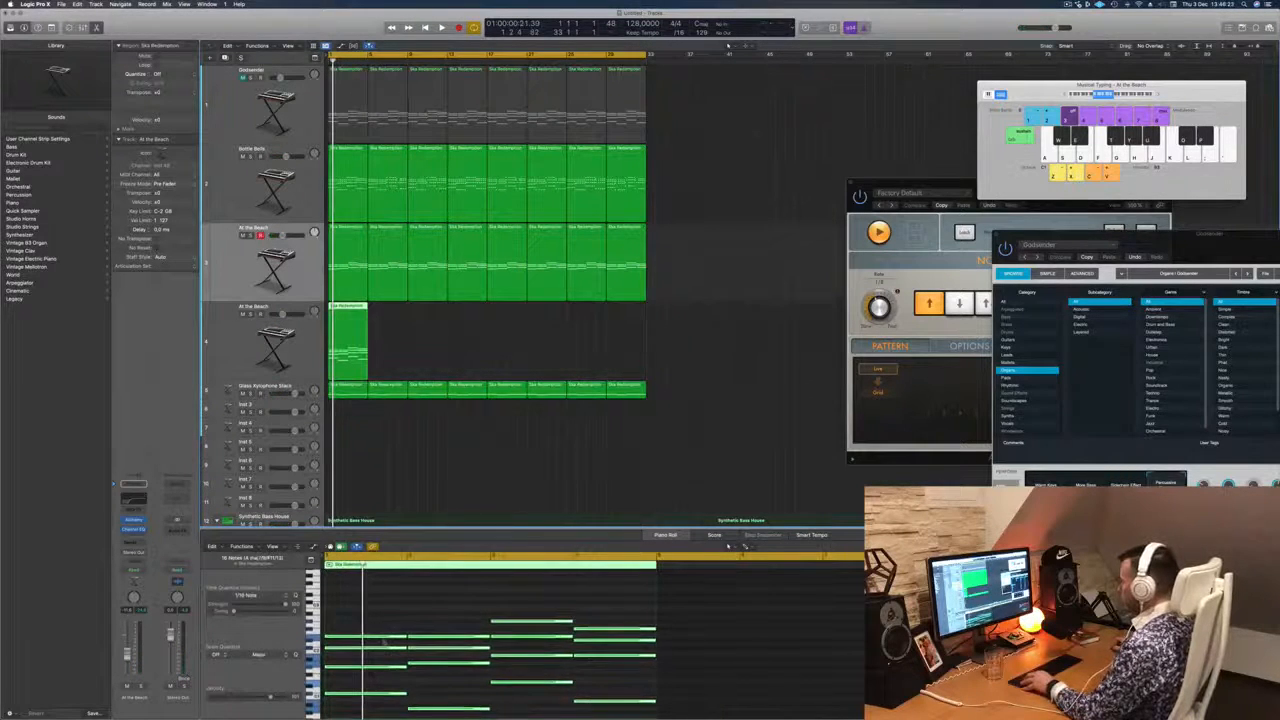
# Delete the extra chord notes in the copied region, leaving a single note per chord, and play it back.
pyautogui.scroll(3, 387, 642)
pyautogui.scroll(-6, 388, 647)
pyautogui.scroll(2, 389, 649)
pyautogui.moveTo(384, 676); pyautogui.dragTo(640, 588)
pyautogui.scroll(-3, 574, 638)
pyautogui.scroll(3, 574, 638)
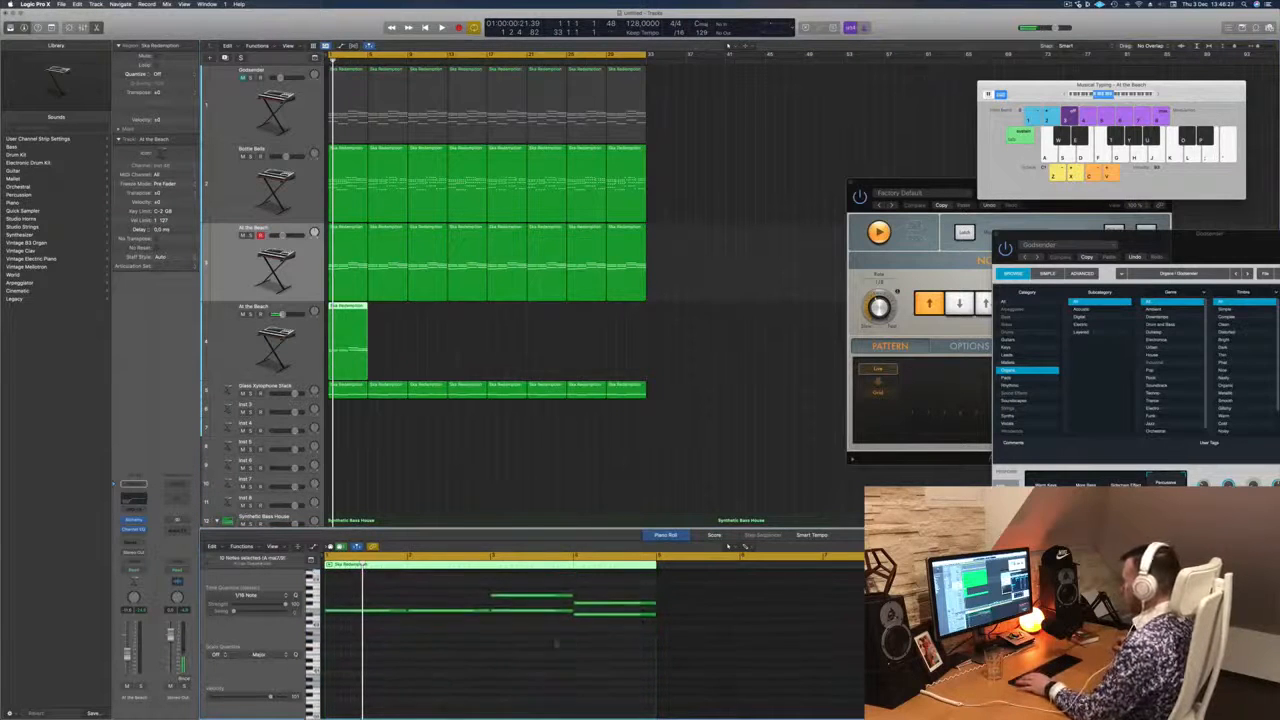
pyautogui.moveTo(546, 618); pyautogui.dragTo(588, 617)
pyautogui.press('Delete')
pyautogui.press('space')
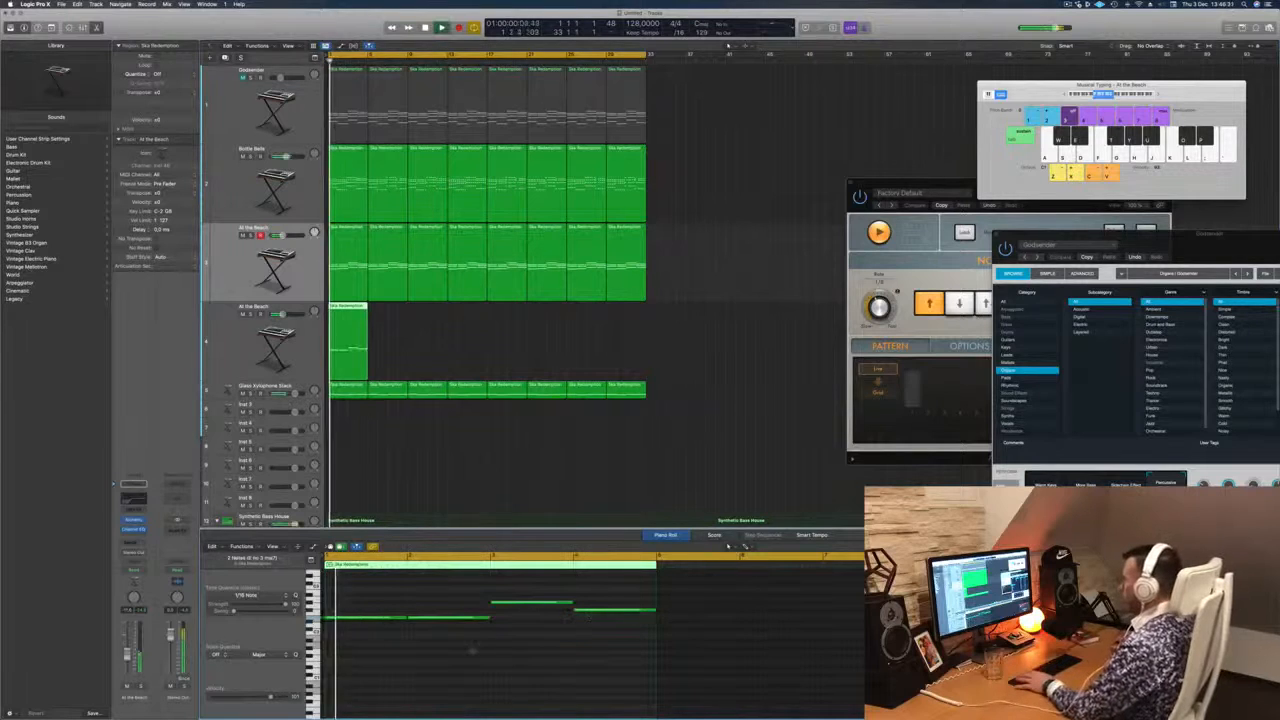
# Open the duplicated track's Alchemy instrument and load the Soundscapes preset Blowholes From Mars during playback.
pyautogui.press('Down')
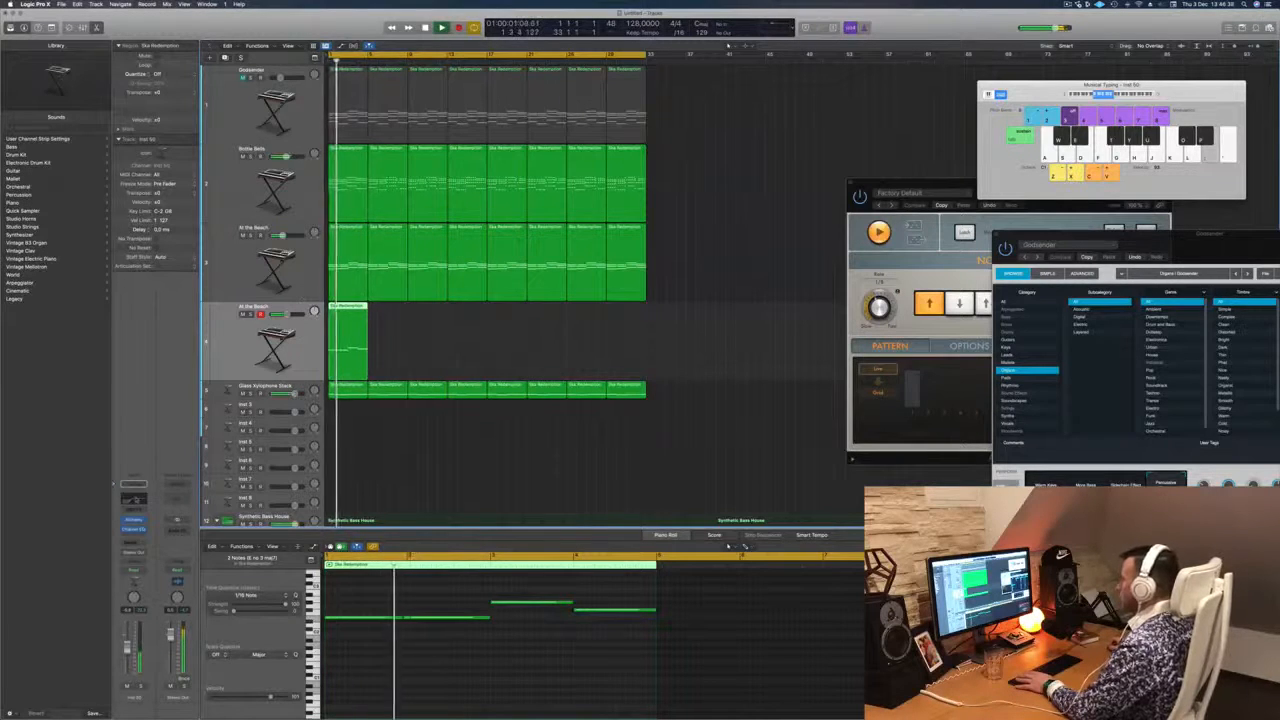
pyautogui.press('e')
pyautogui.moveTo(631, 264); pyautogui.dragTo(421, 253)
pyautogui.press('e')
pyautogui.press('space')
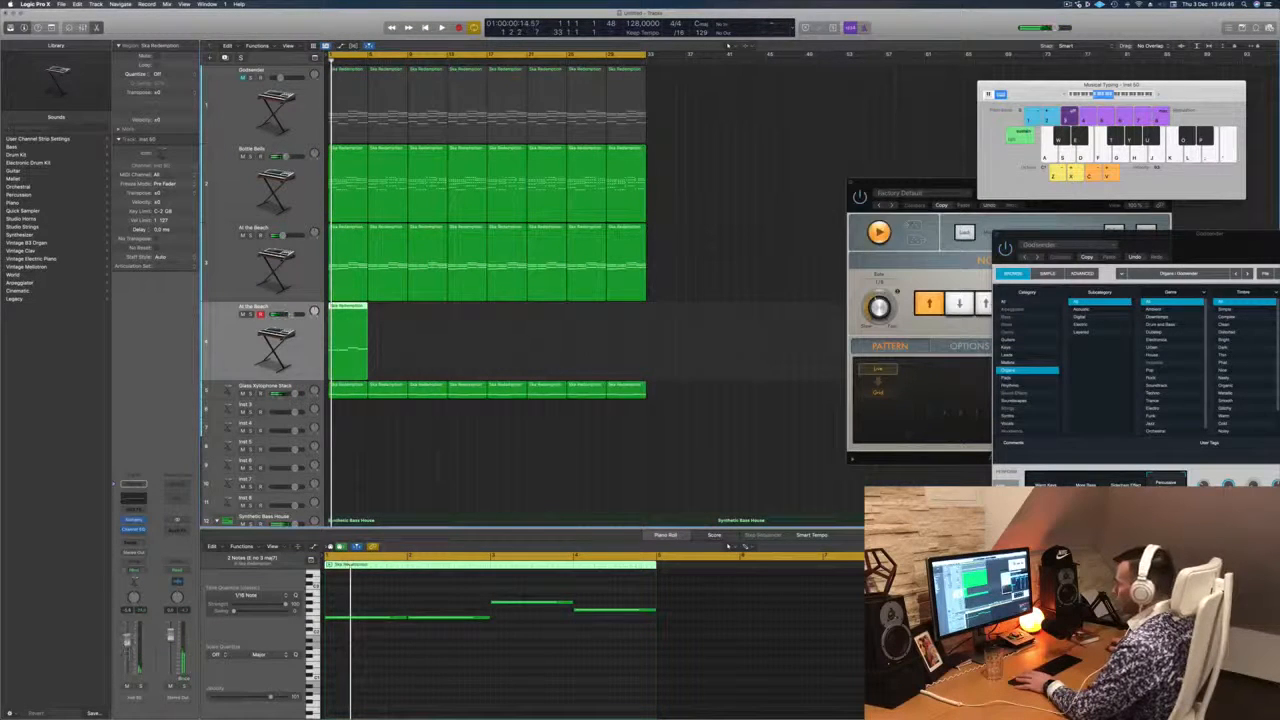
pyautogui.click(133, 520)
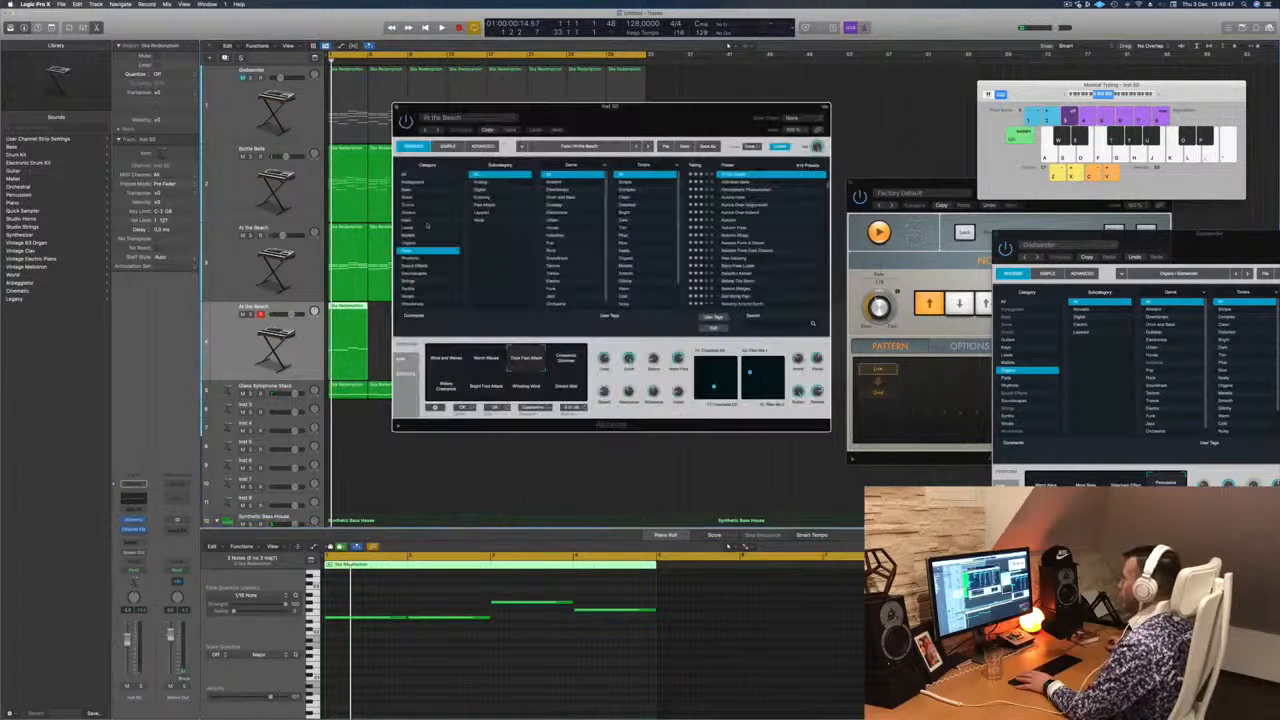
pyautogui.press('Return')
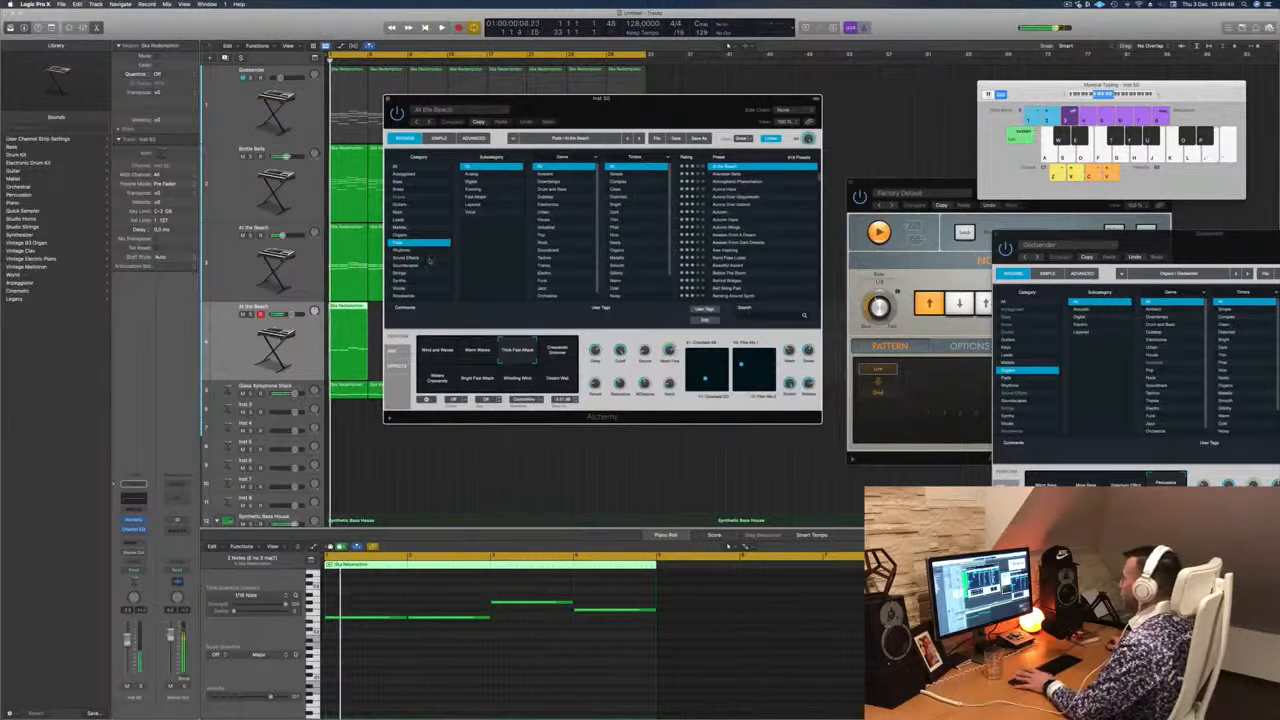
pyautogui.press('Down')
pyautogui.press('Down')
pyautogui.press('Down')
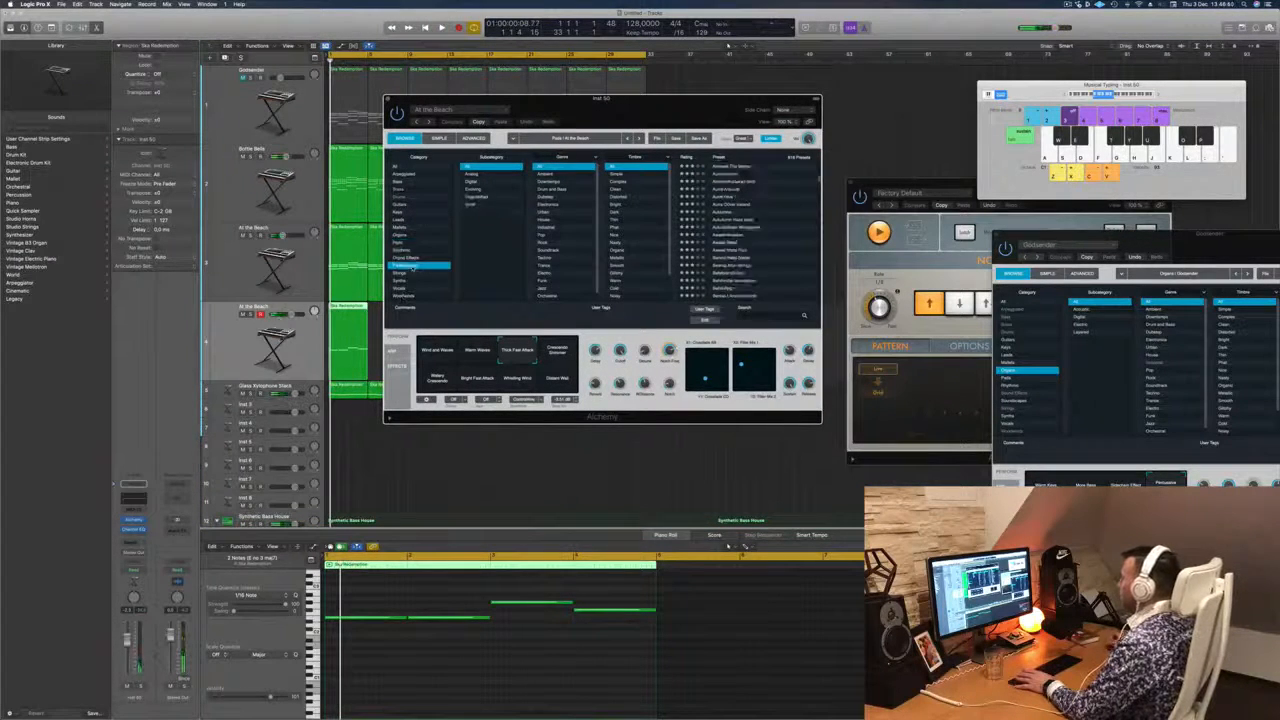
pyautogui.press('Down')
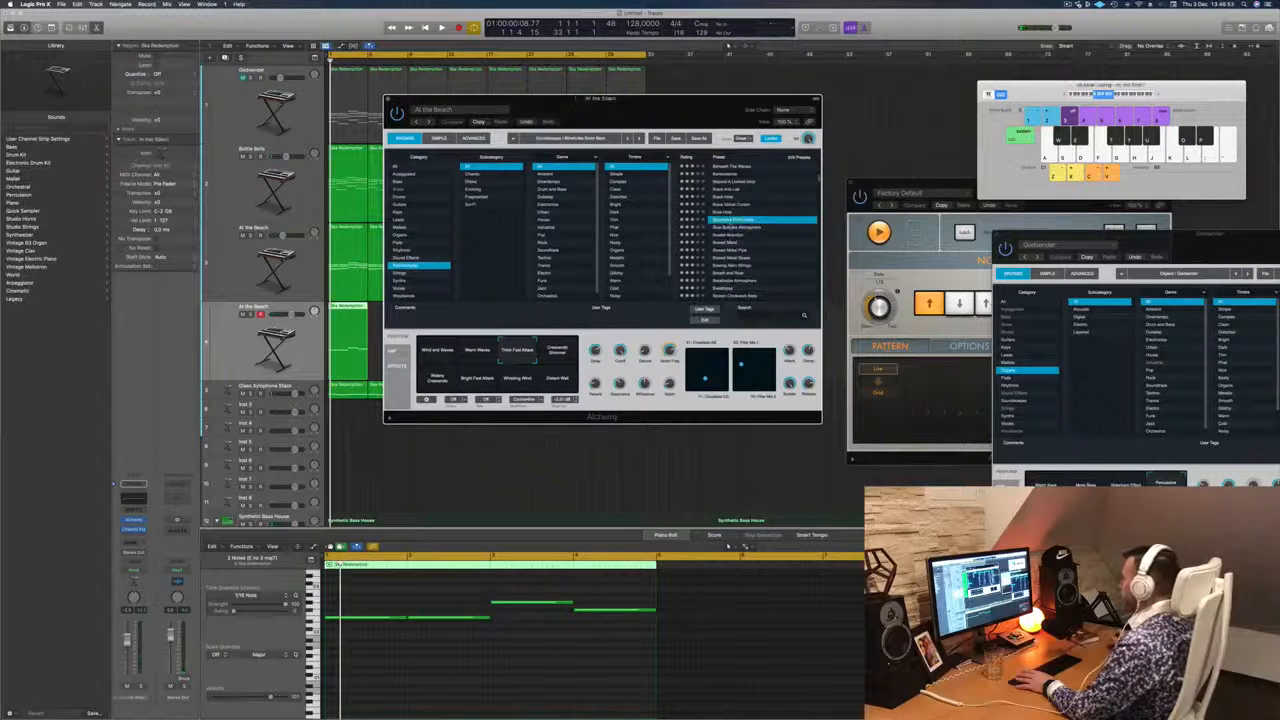
pyautogui.press('space')
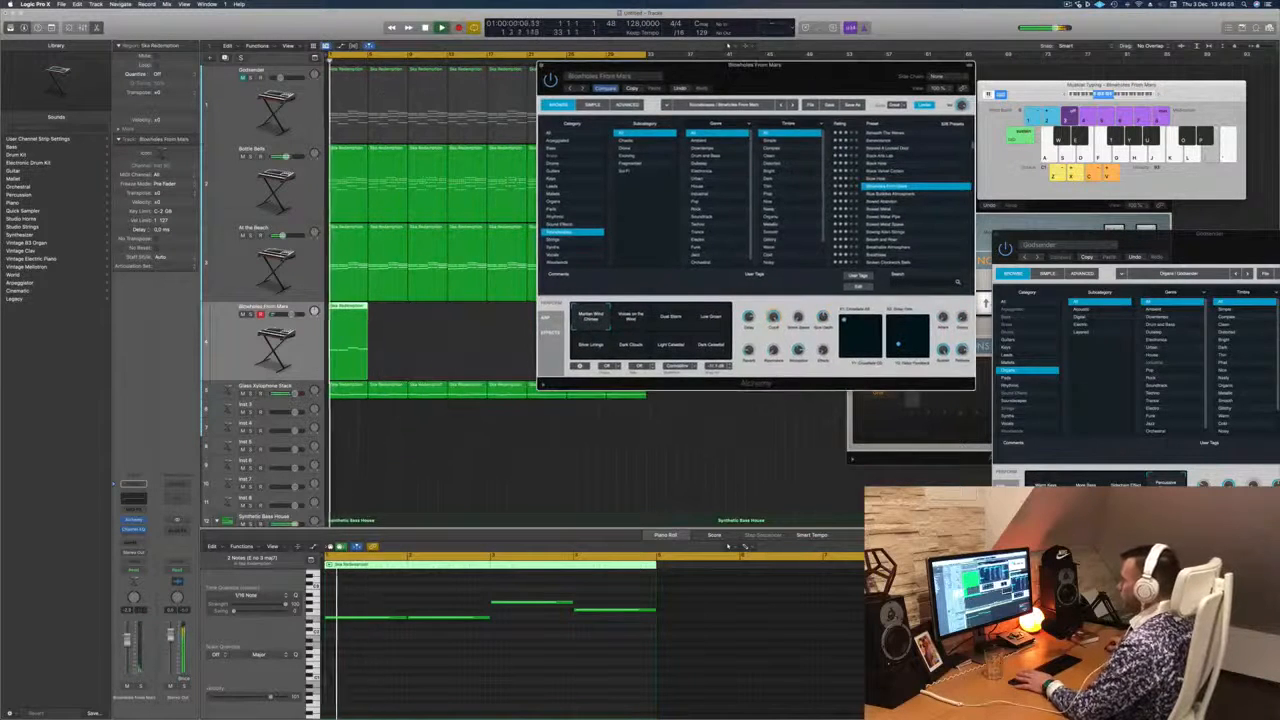
# Audition the soundscape presets Bubble Breathing, Bursts Into Echoes and Carnival Of Dreams on the duplicated track.
pyautogui.scroll(-4, 928, 207)
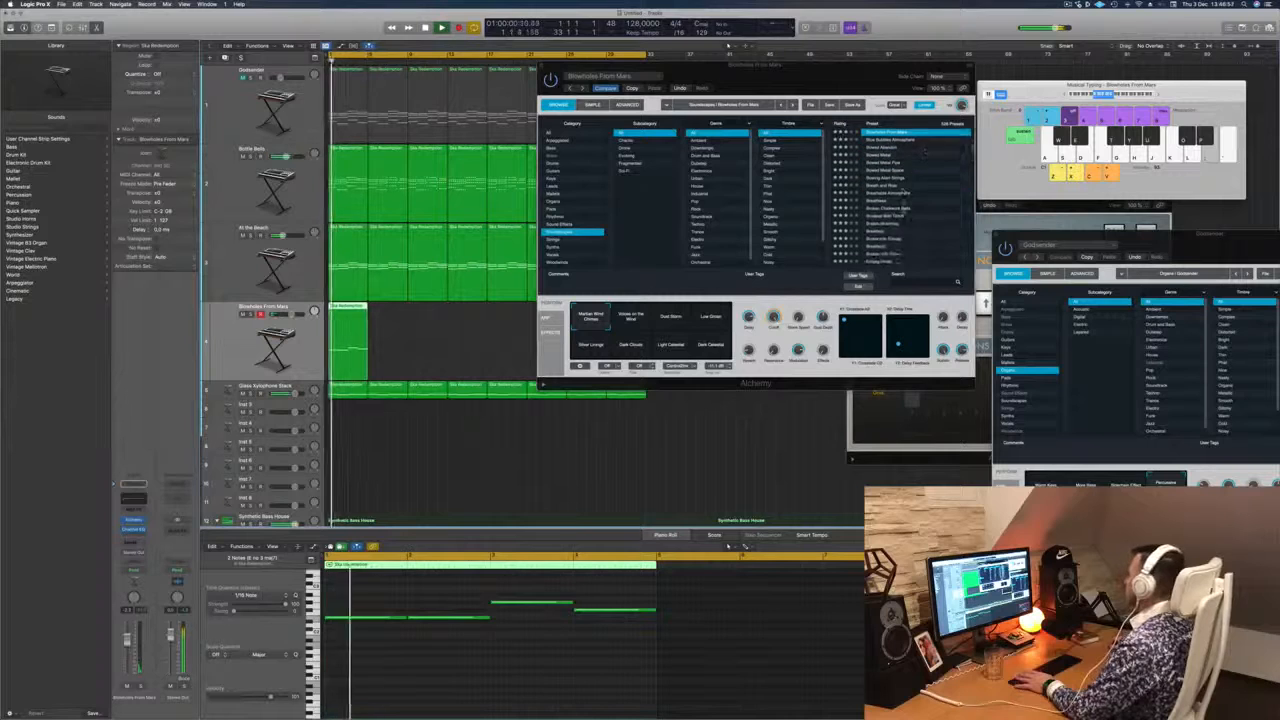
pyautogui.click(894, 215)
pyautogui.click(894, 215)
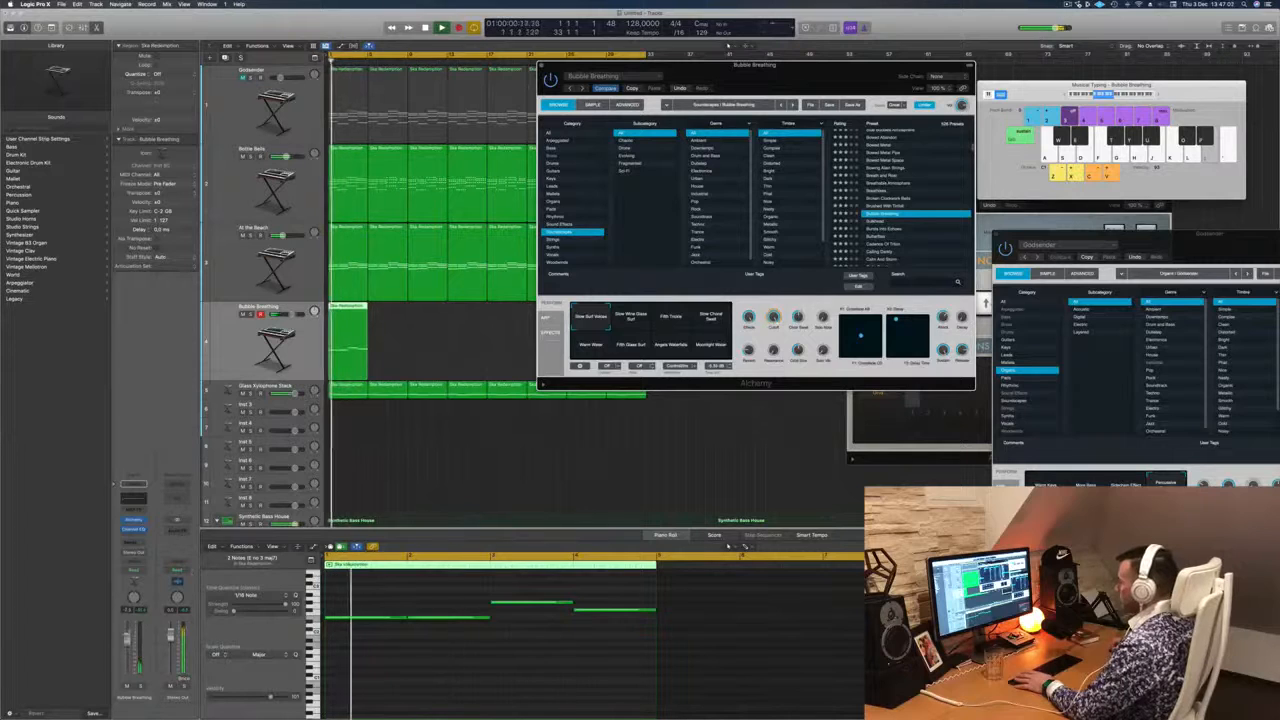
pyautogui.click(403, 650)
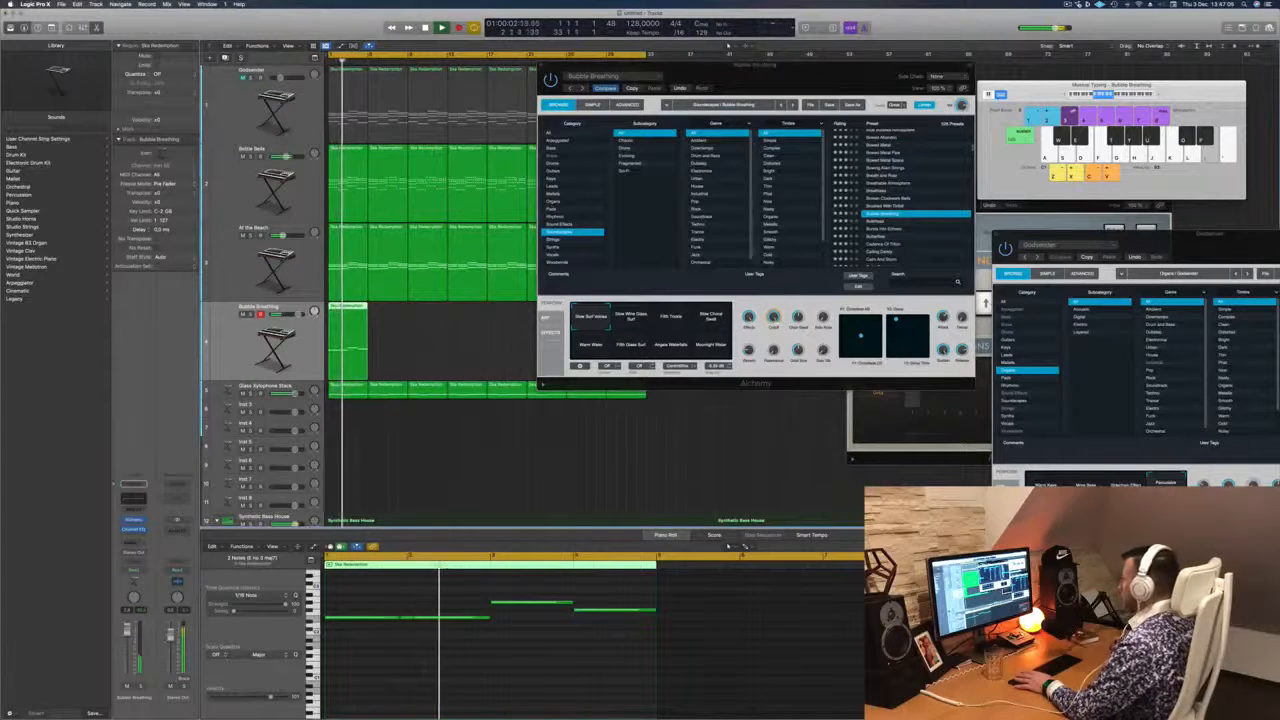
pyautogui.click(887, 231)
pyautogui.click(887, 231)
pyautogui.press('Return')
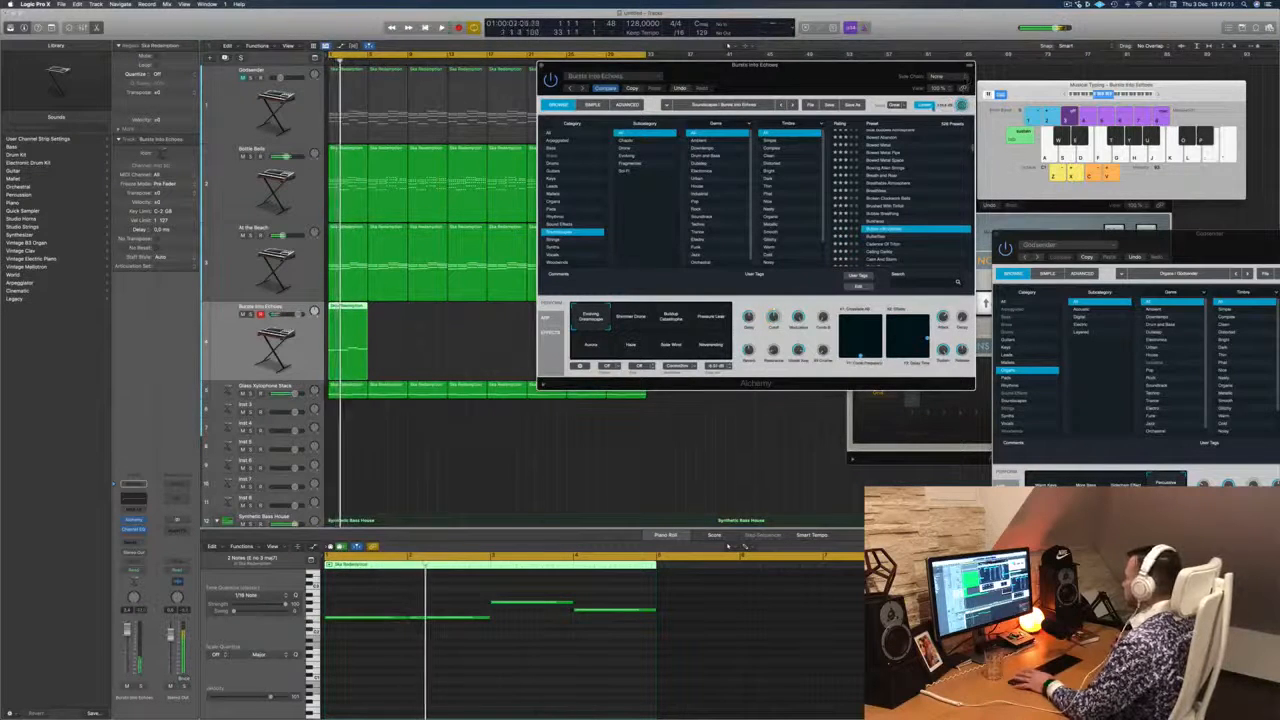
pyautogui.scroll(-3, 898, 182)
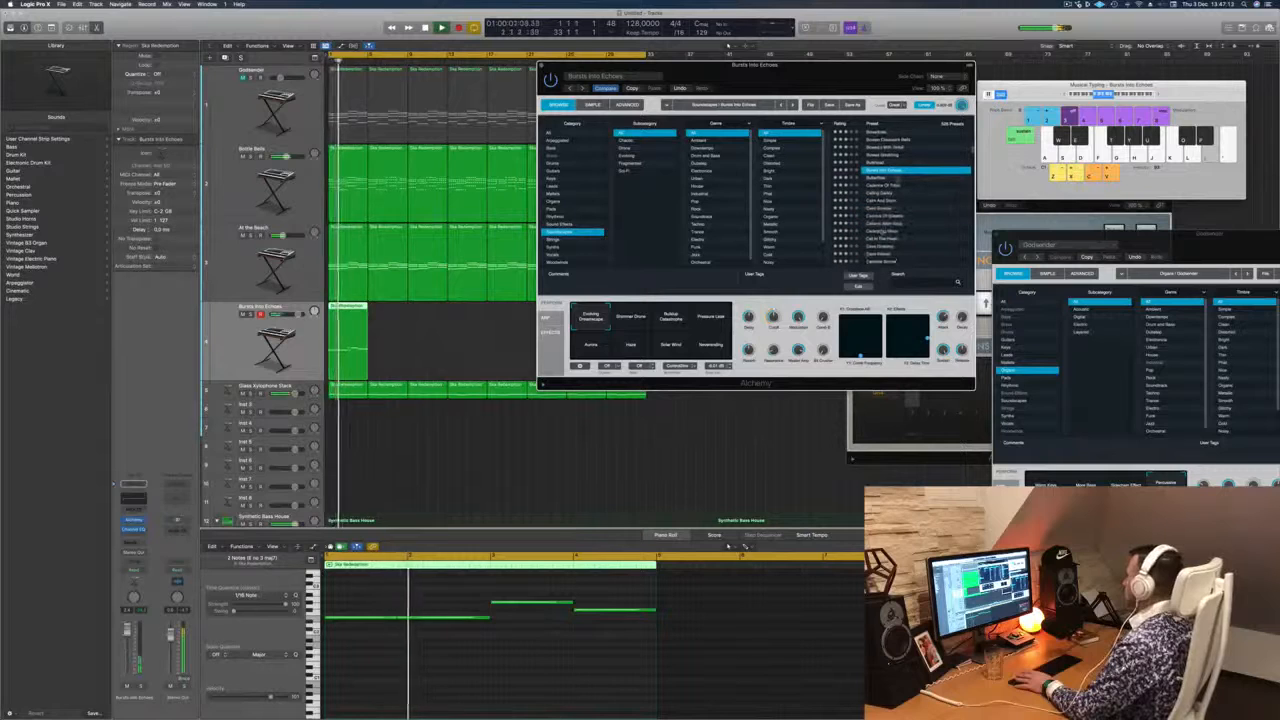
pyautogui.click(883, 217)
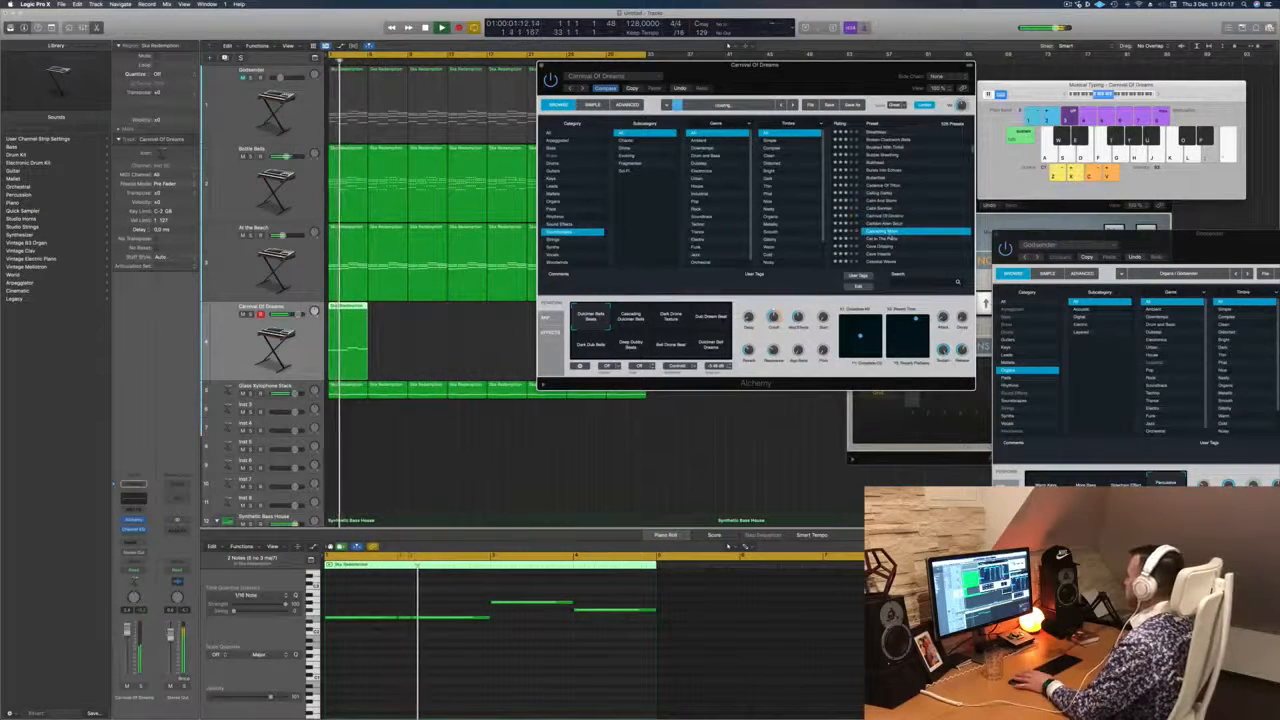
# Audition the presets Cascading Moon, Cave Insects and Celestial Waves on the duplicated track.
pyautogui.scroll(-3, 889, 228)
pyautogui.click(889, 228)
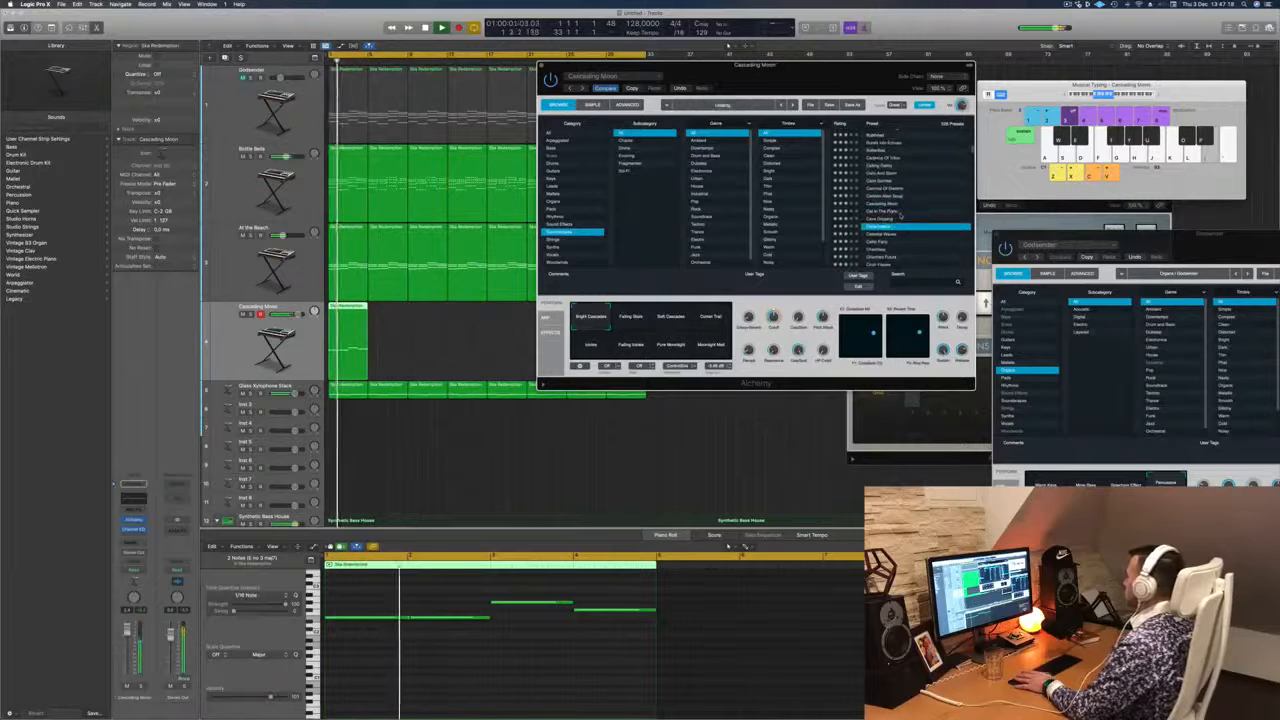
pyautogui.scroll(-2, 895, 215)
pyautogui.click(905, 197)
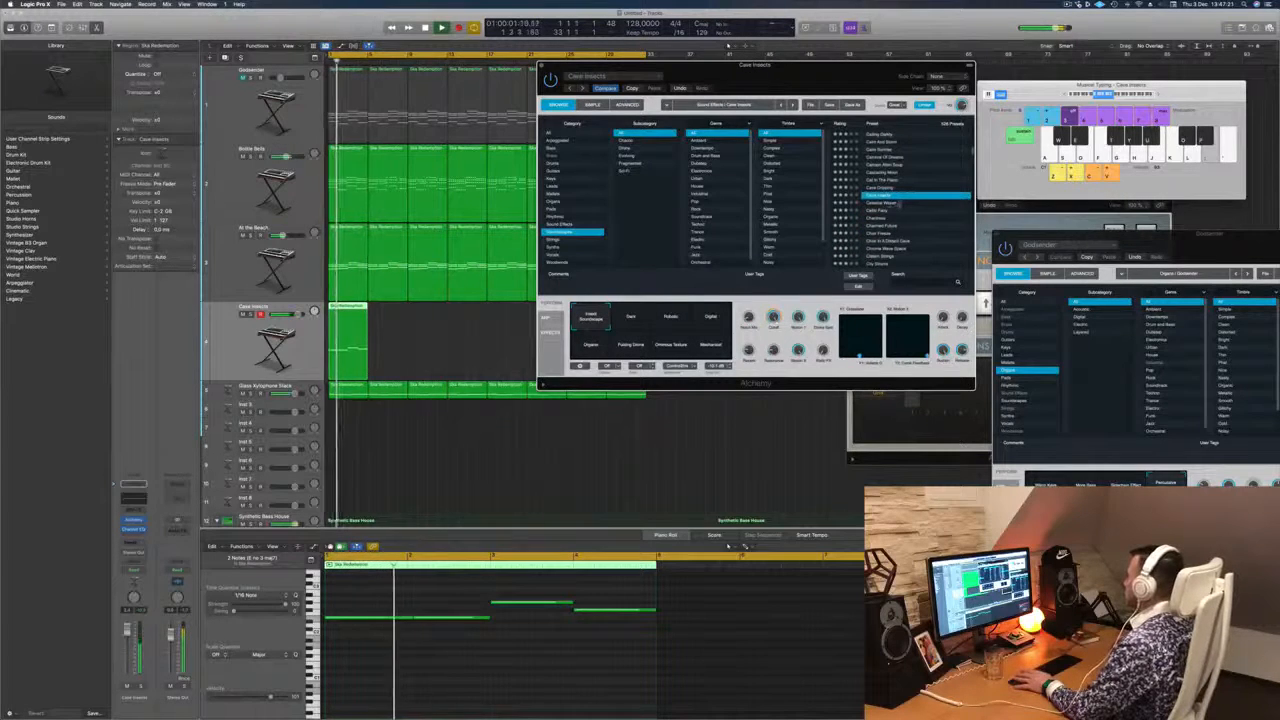
pyautogui.click(889, 203)
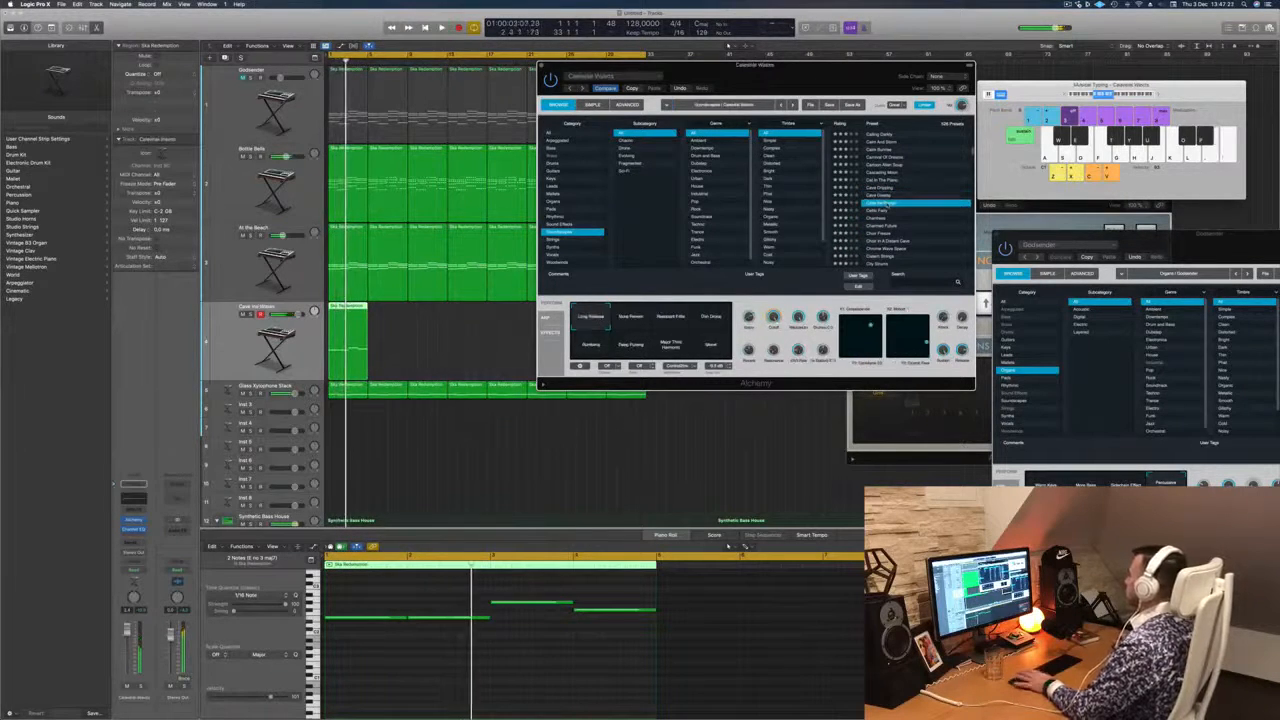
# Load the Chantress soundscape preset and switch to its second performance snapshot.
pyautogui.scroll(-2, 911, 158)
pyautogui.scroll(-1, 910, 157)
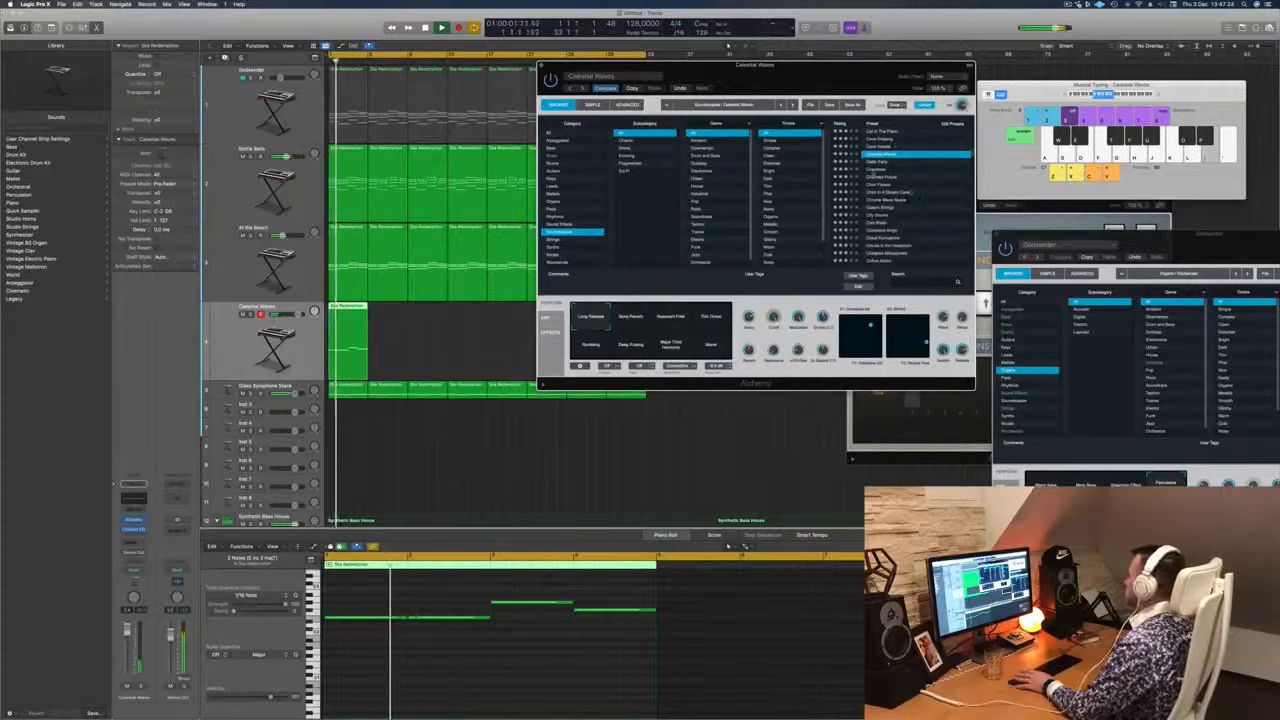
pyautogui.click(876, 170)
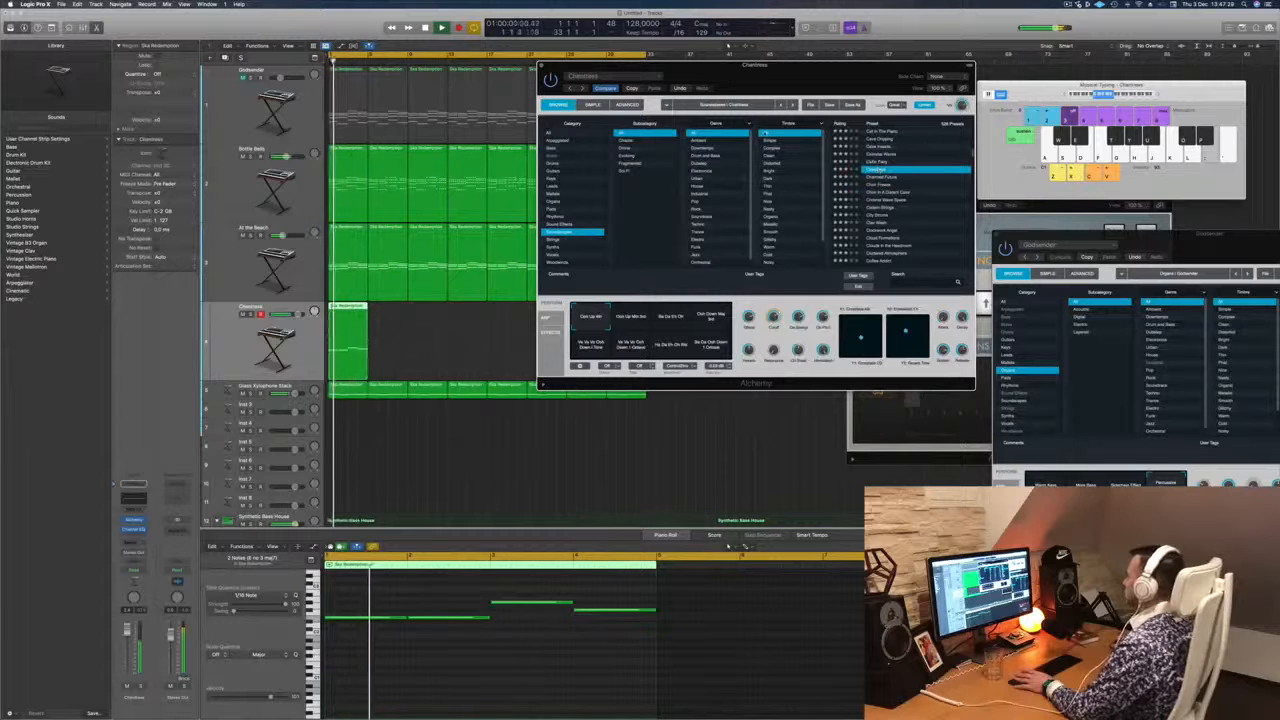
pyautogui.click(626, 319)
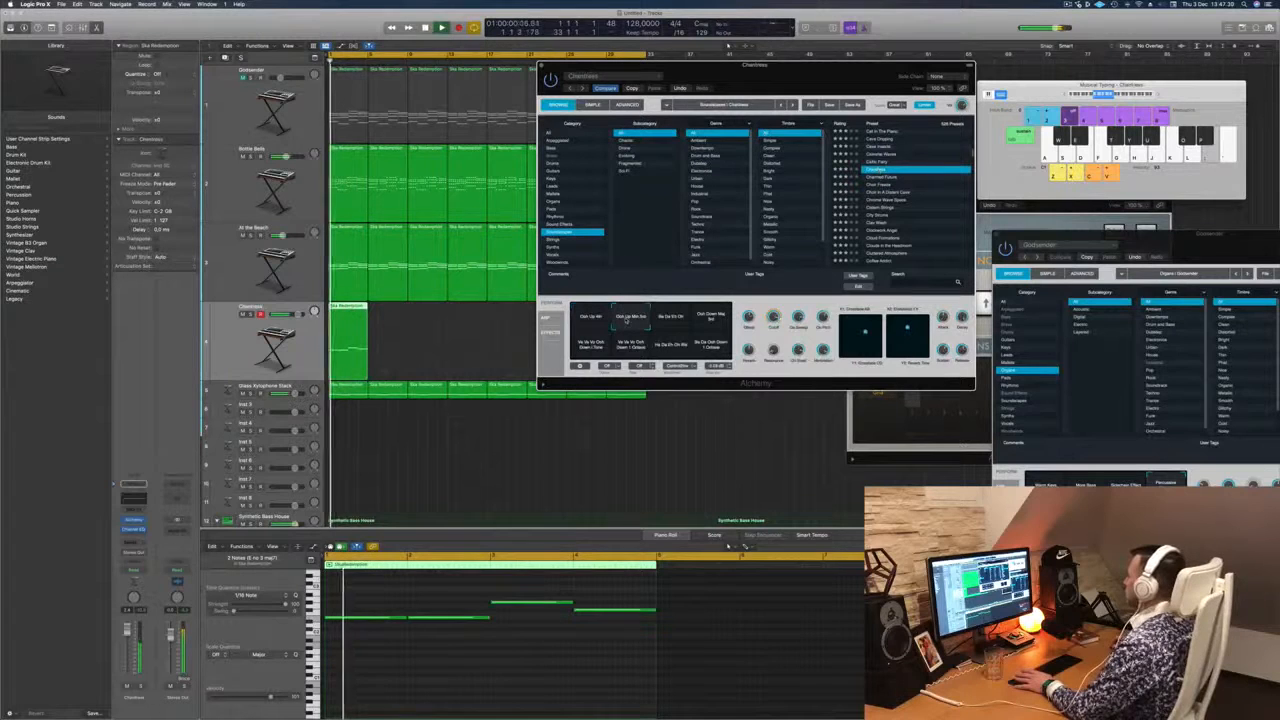
# Transpose all notes of the duplicated track's region up one octave and play the result.
pyautogui.click(459, 656)
pyautogui.press('super+a')
pyautogui.hotkey('alt', 'shift', 'Up')
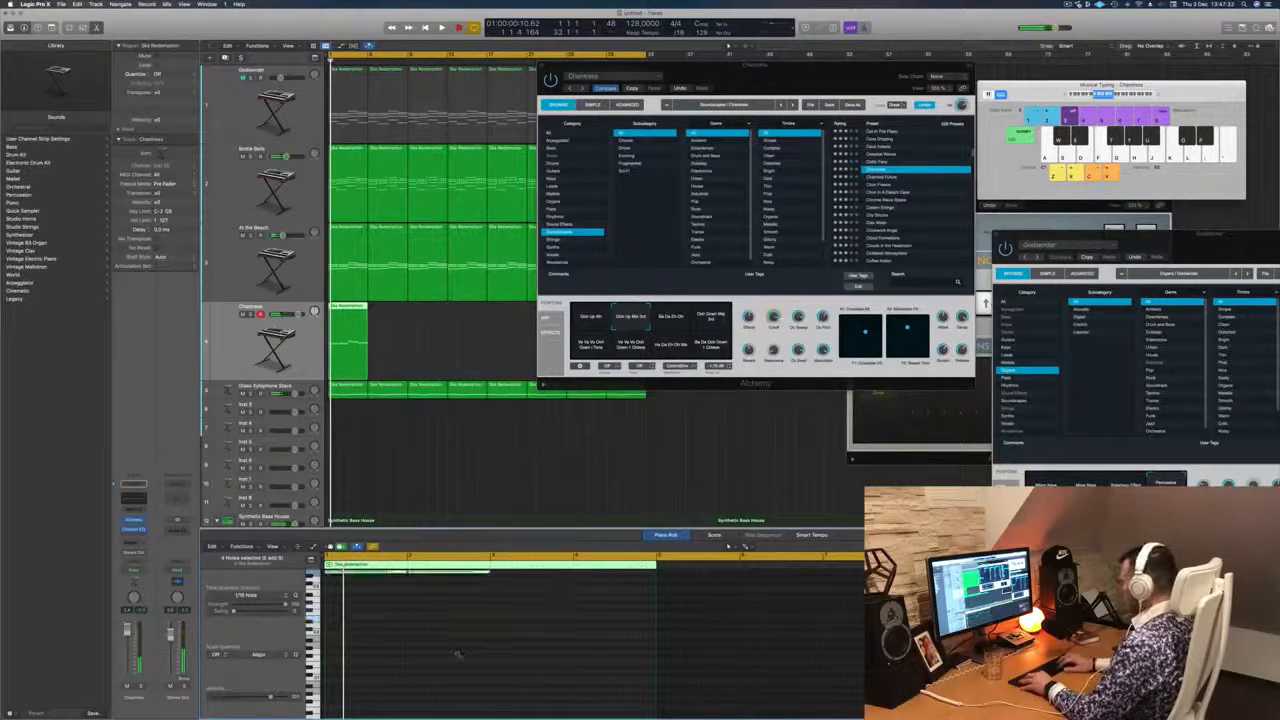
pyautogui.press('space')
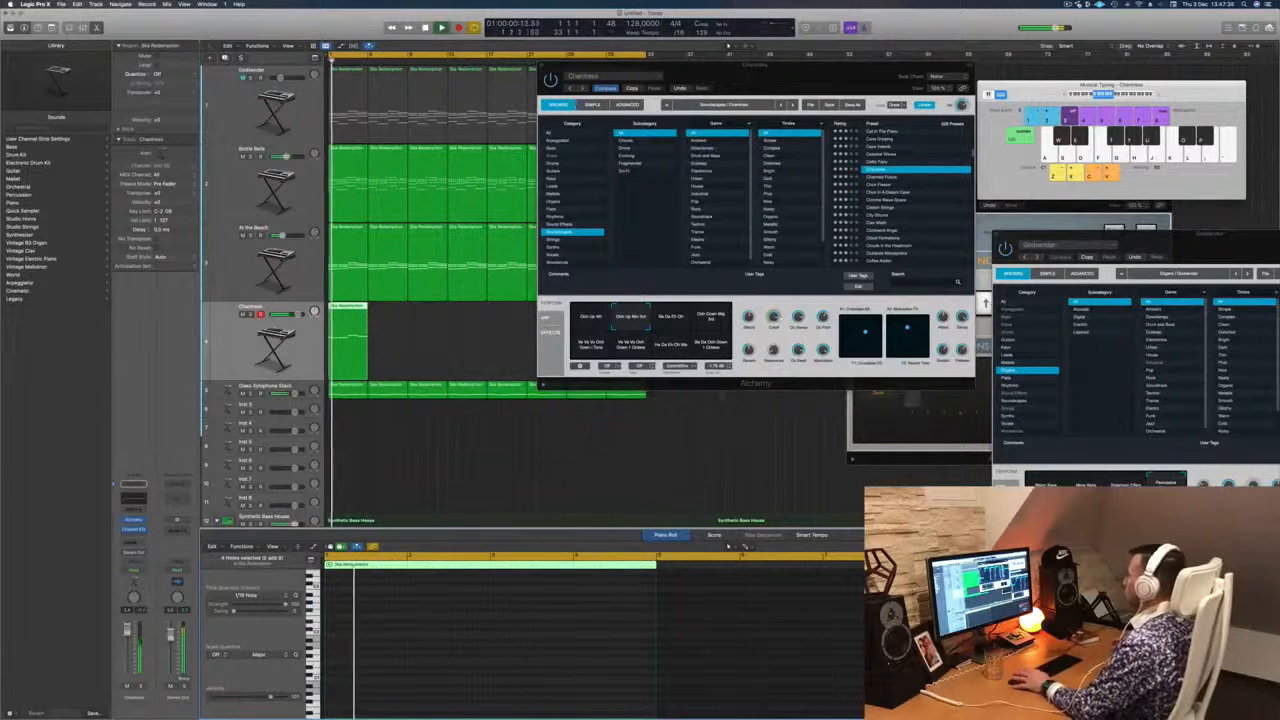
# Audition the soundscape presets Charmed Future and Choir Freeze on the duplicated track, lowering the track's volume for Choir Freeze.
pyautogui.moveTo(730, 66); pyautogui.dragTo(790, 41)
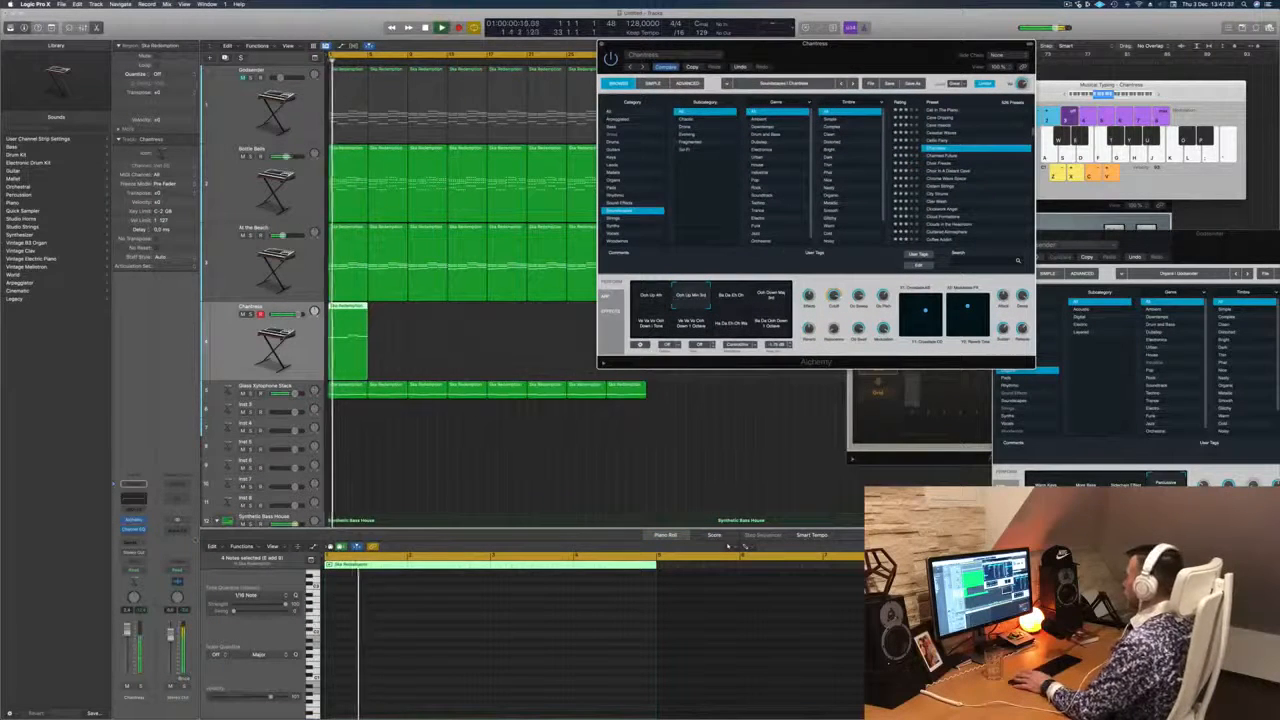
pyautogui.click(940, 156)
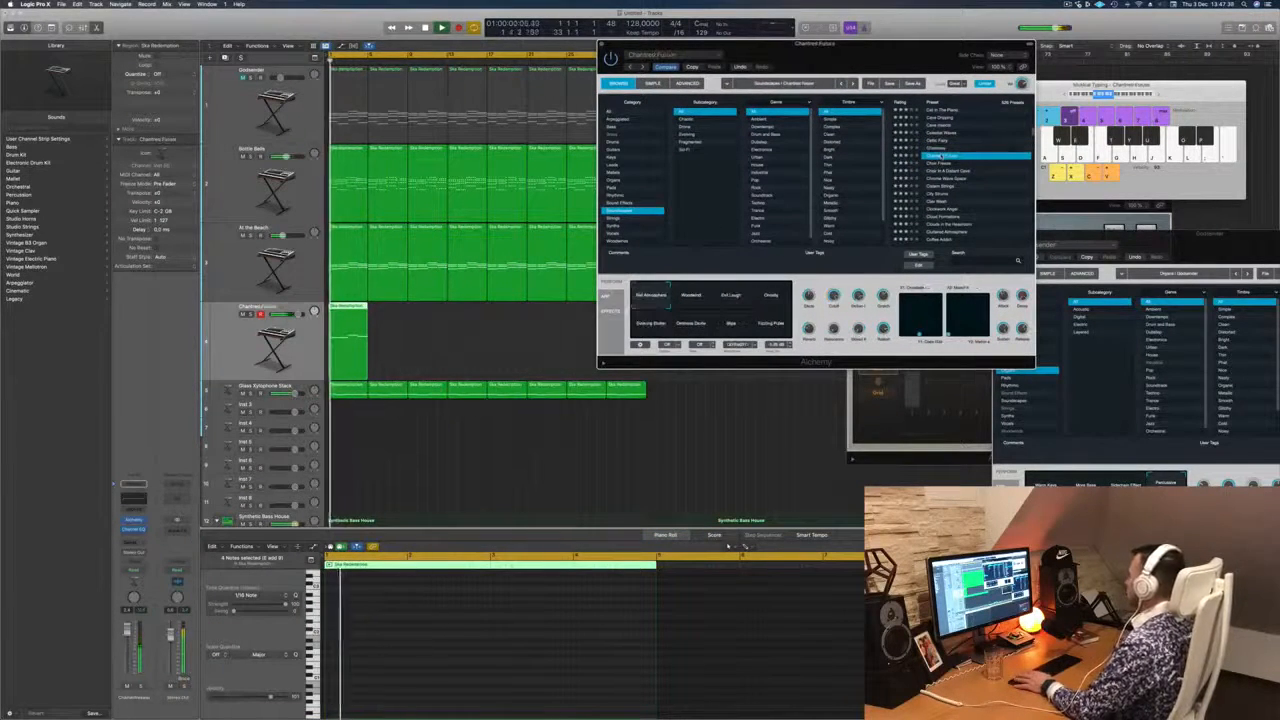
pyautogui.moveTo(926, 61); pyautogui.dragTo(885, 118)
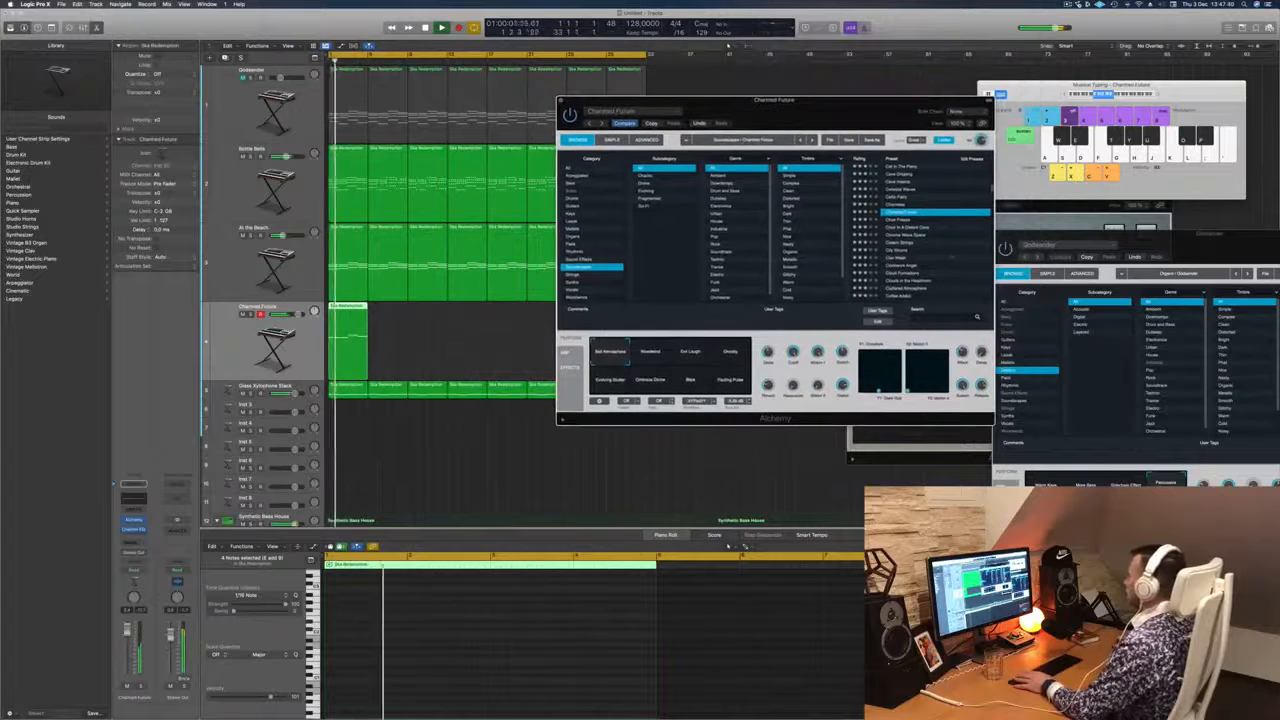
pyautogui.click(899, 220)
pyautogui.scroll(-3, 945, 226)
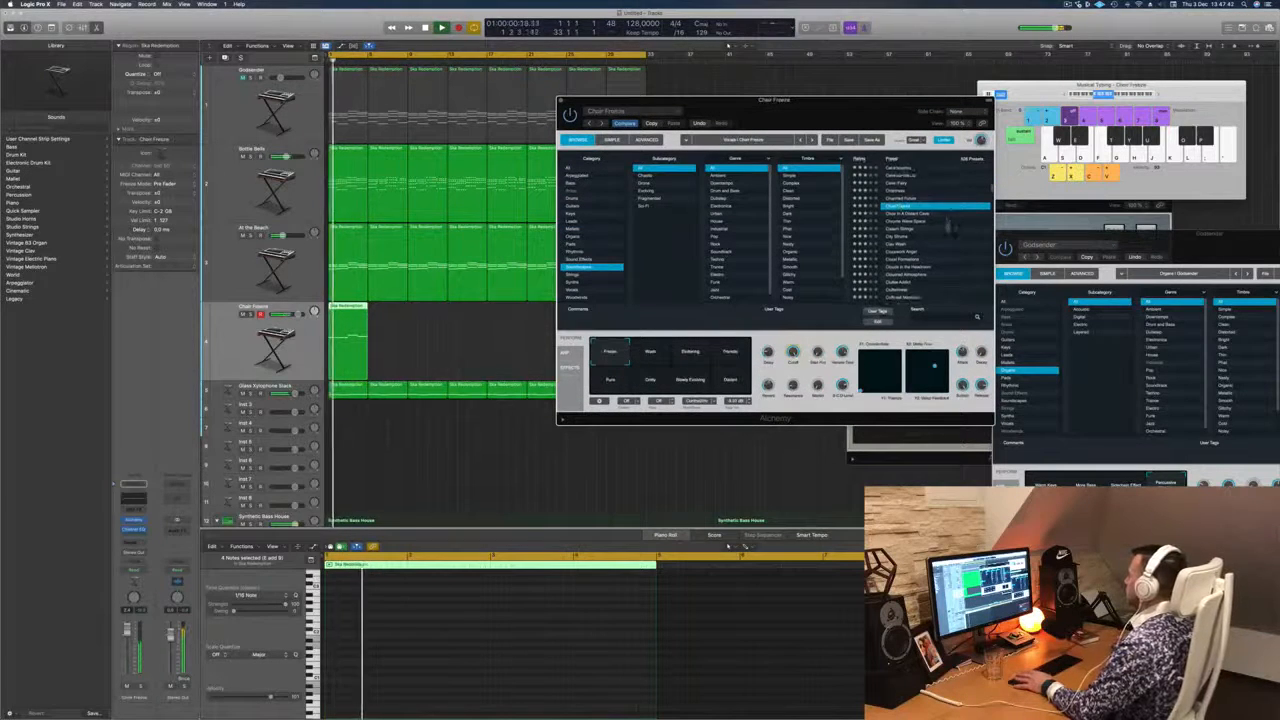
pyautogui.click(127, 641)
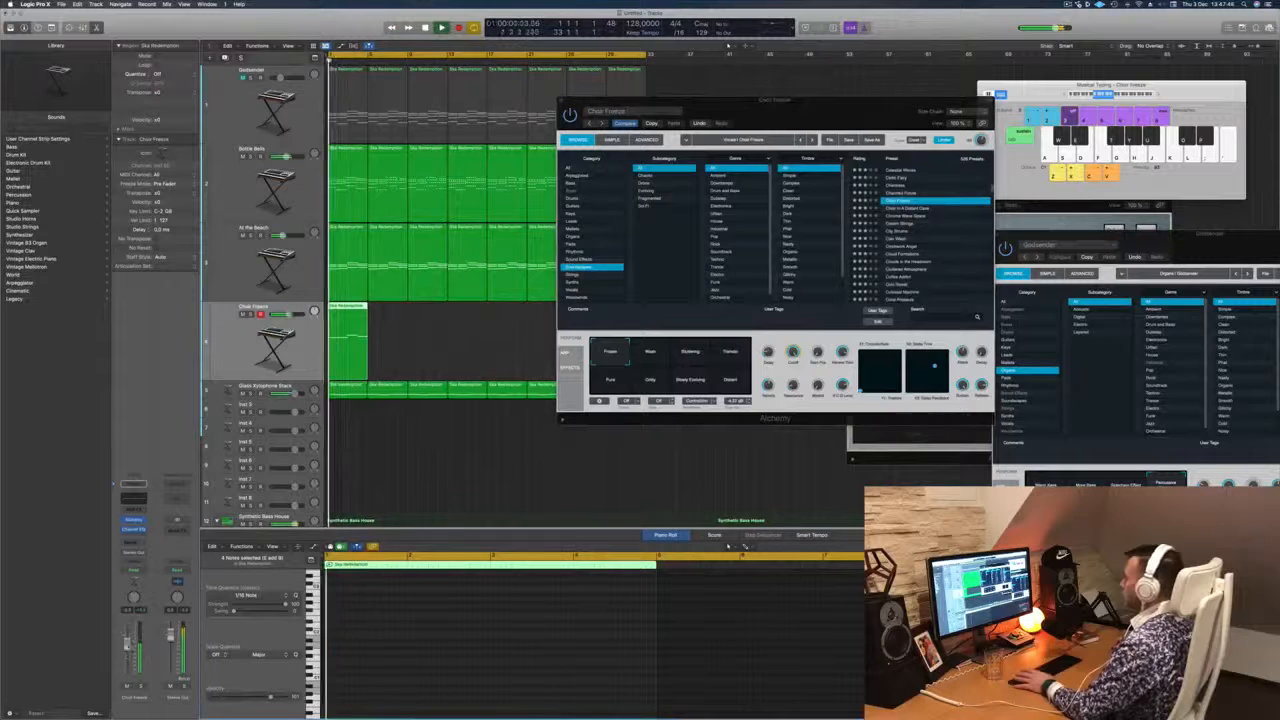
# Load the Clockwork Angel preset and compare the duplicated track soloed and in the full mix.
pyautogui.click(901, 246)
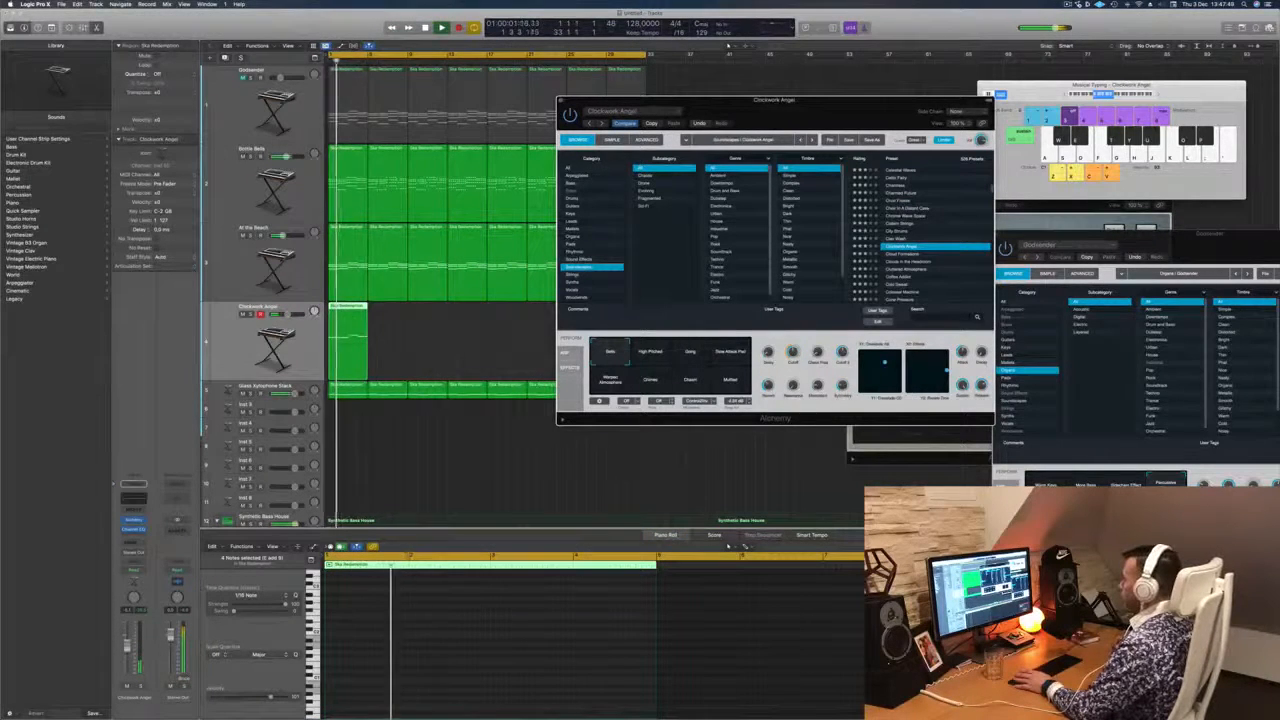
pyautogui.press('Return')
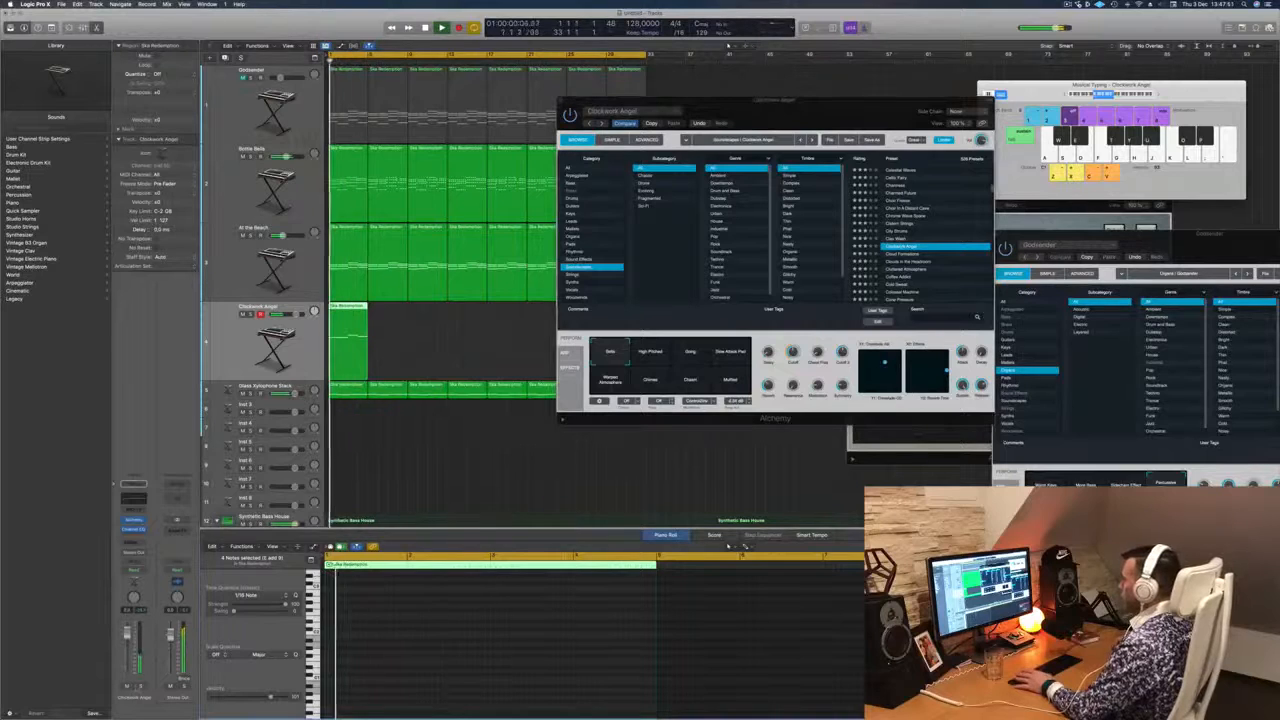
pyautogui.click(140, 686)
pyautogui.click(140, 686)
pyautogui.press('Return')
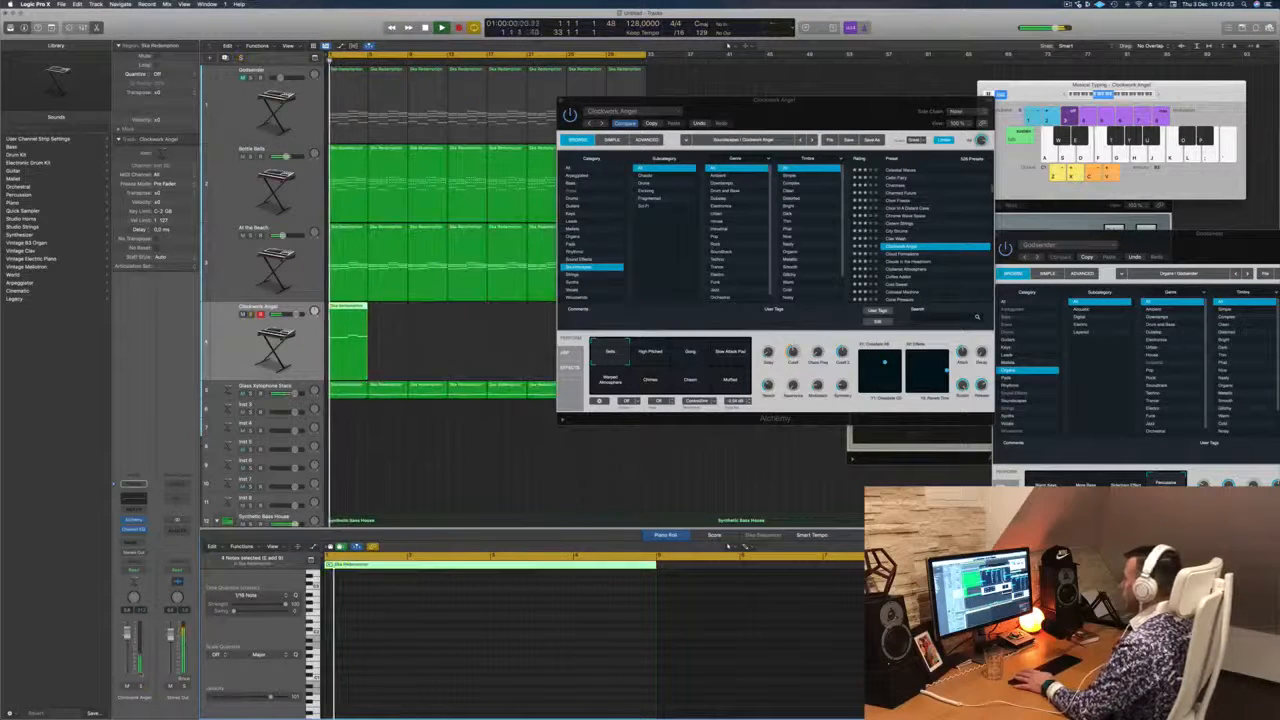
# Audition Clockwork Angel's snapshots High Pitched, Slow Attack Pad and Warped Atmosphere, both soloed and in the mix.
pyautogui.click(651, 352)
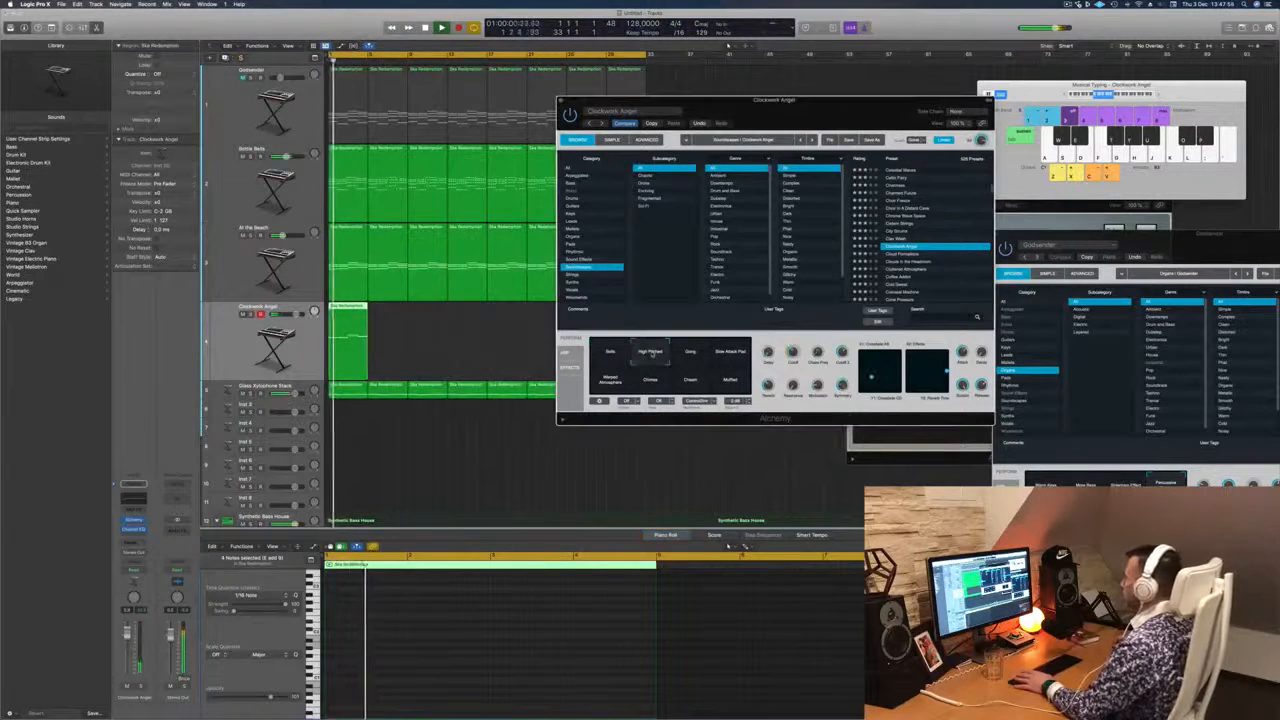
pyautogui.click(738, 352)
pyautogui.press('Return')
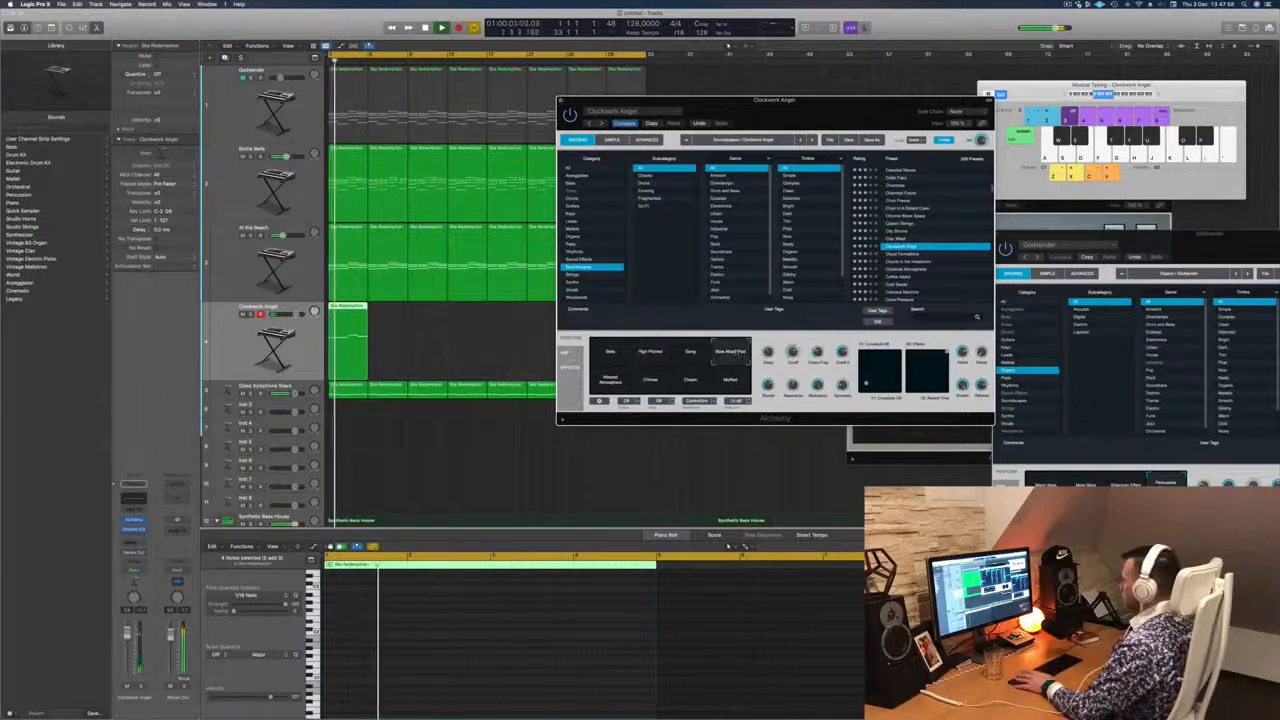
pyautogui.click(690, 630)
pyautogui.press('s')
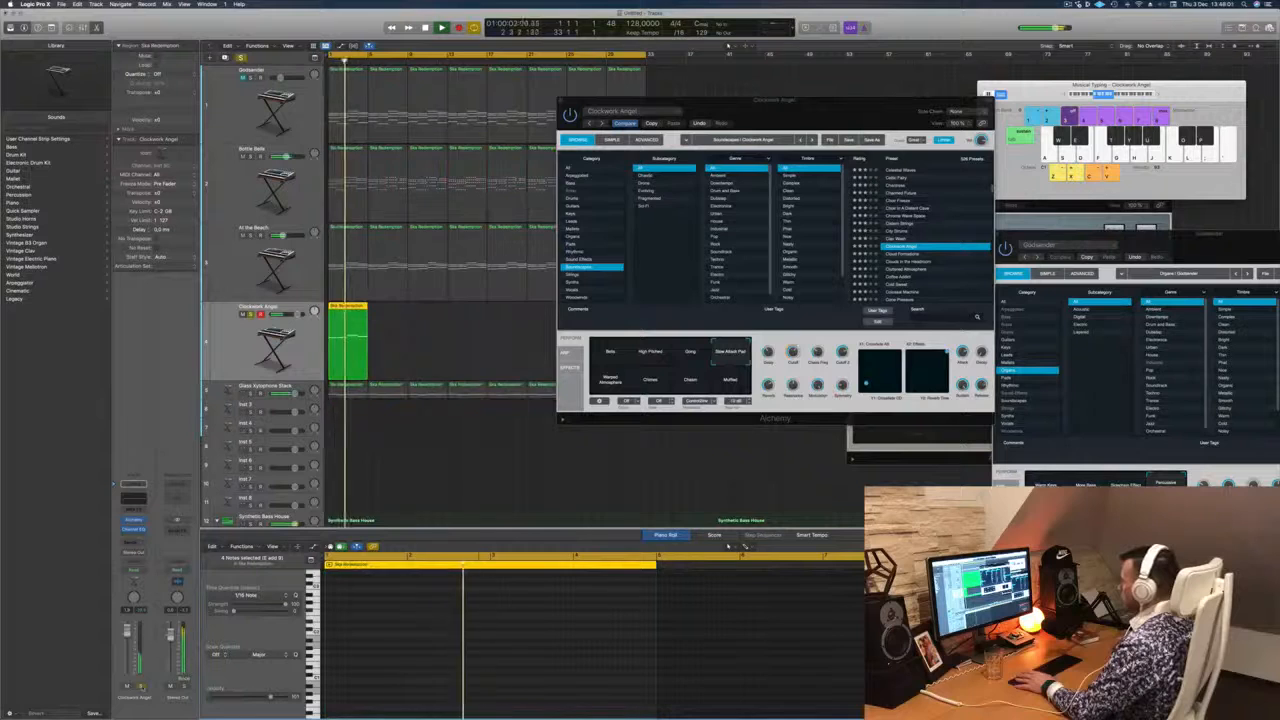
pyautogui.click(142, 687)
pyautogui.press('Return')
pyautogui.click(603, 382)
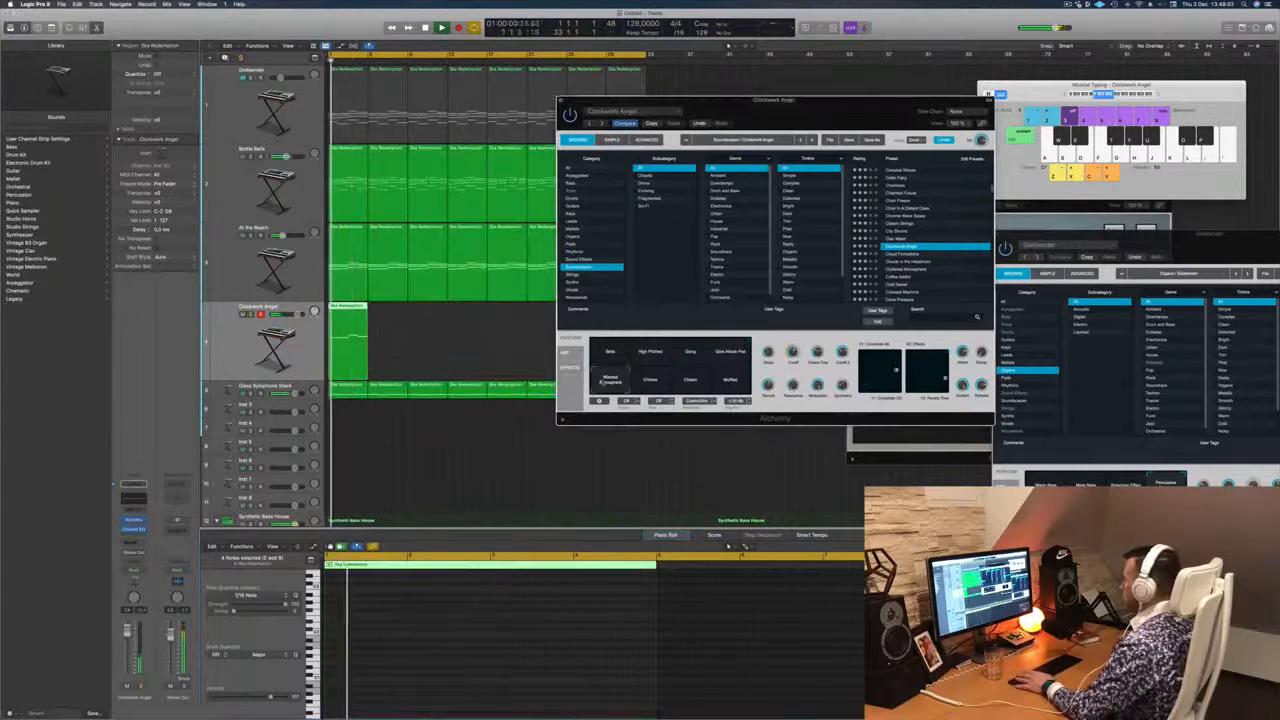
pyautogui.click(142, 687)
pyautogui.click(142, 687)
# Load the Cloud Formations preset and audition its performance snapshots up to Basement.
pyautogui.click(910, 255)
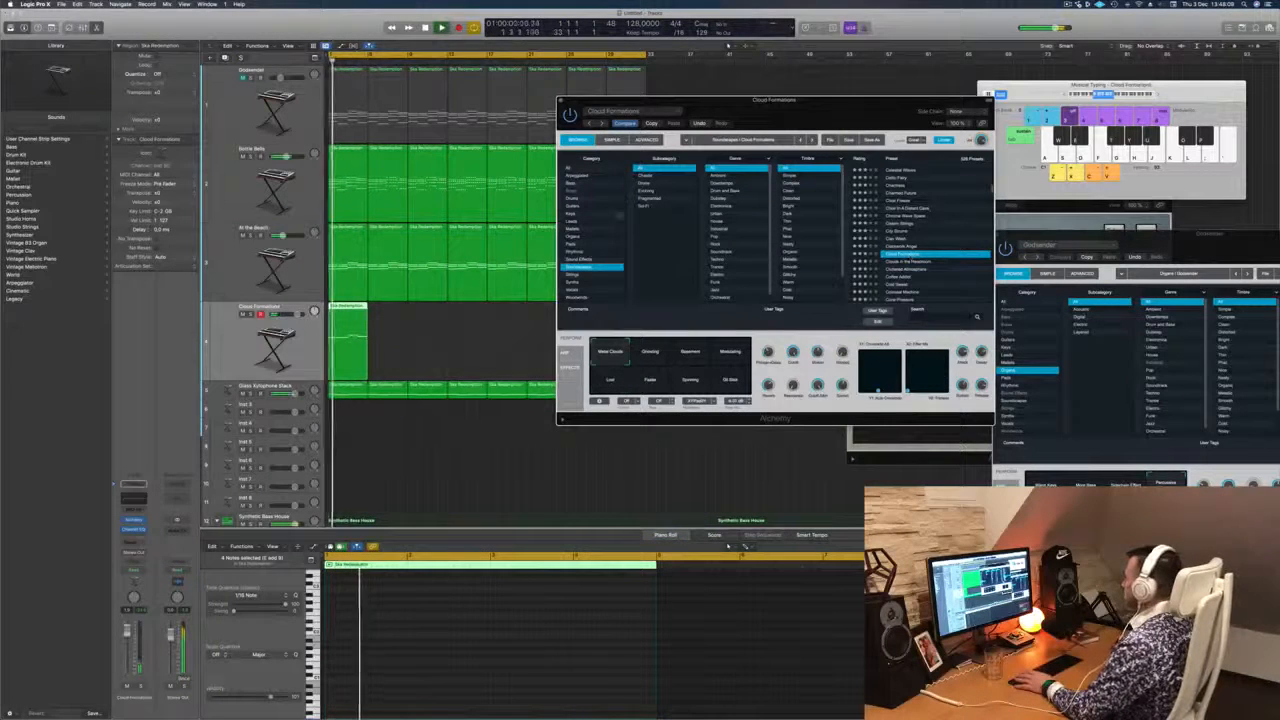
pyautogui.moveTo(818, 121)
pyautogui.mouseDown()
pyautogui.moveTo(793, 134)
pyautogui.moveTo(832, 128)
pyautogui.moveTo(820, 135)
pyautogui.mouseUp()
pyautogui.click(658, 367)
pyautogui.click(703, 367)
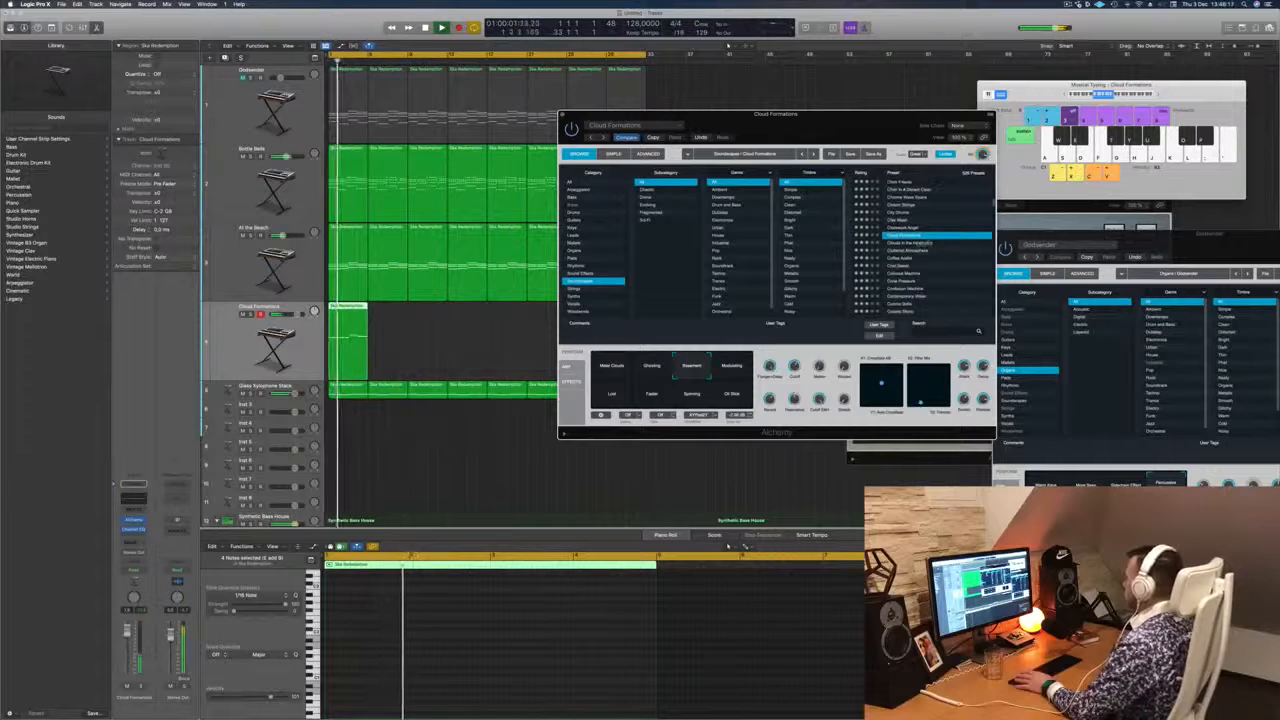
# Load the Clouds in the Headroom preset and audition all of its performance snapshots with the mix.
pyautogui.click(916, 244)
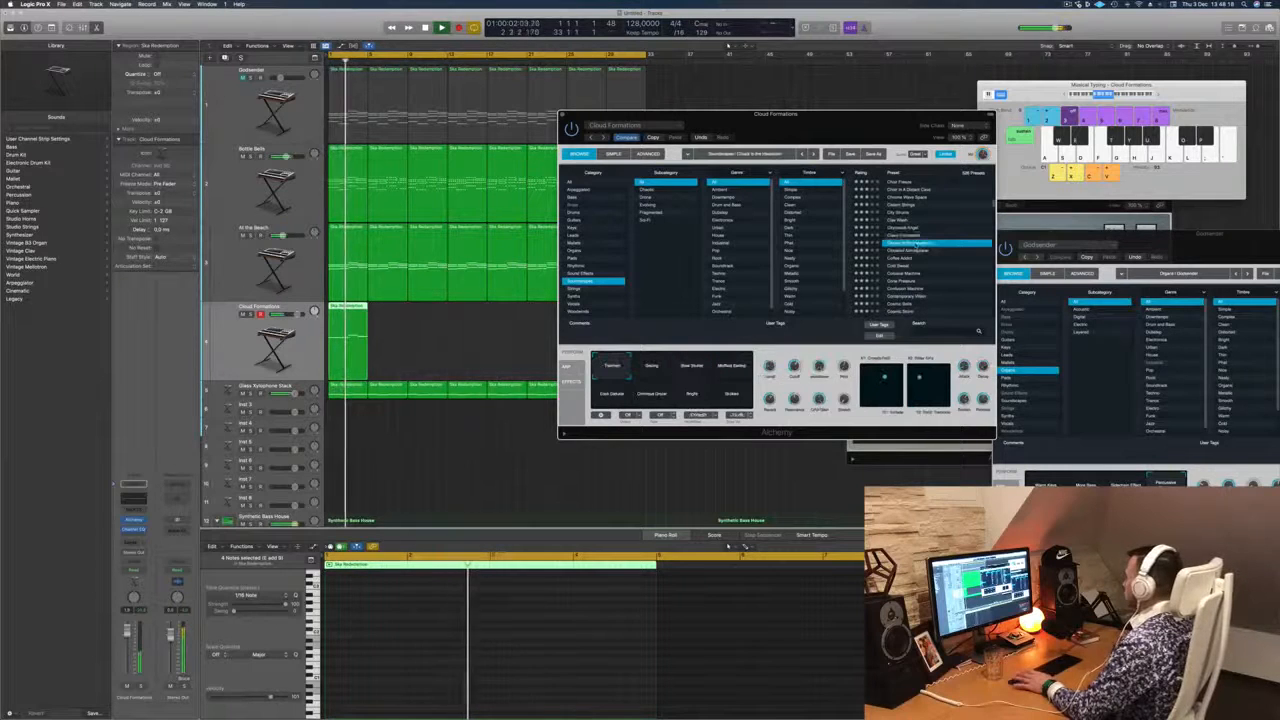
pyautogui.click(728, 545)
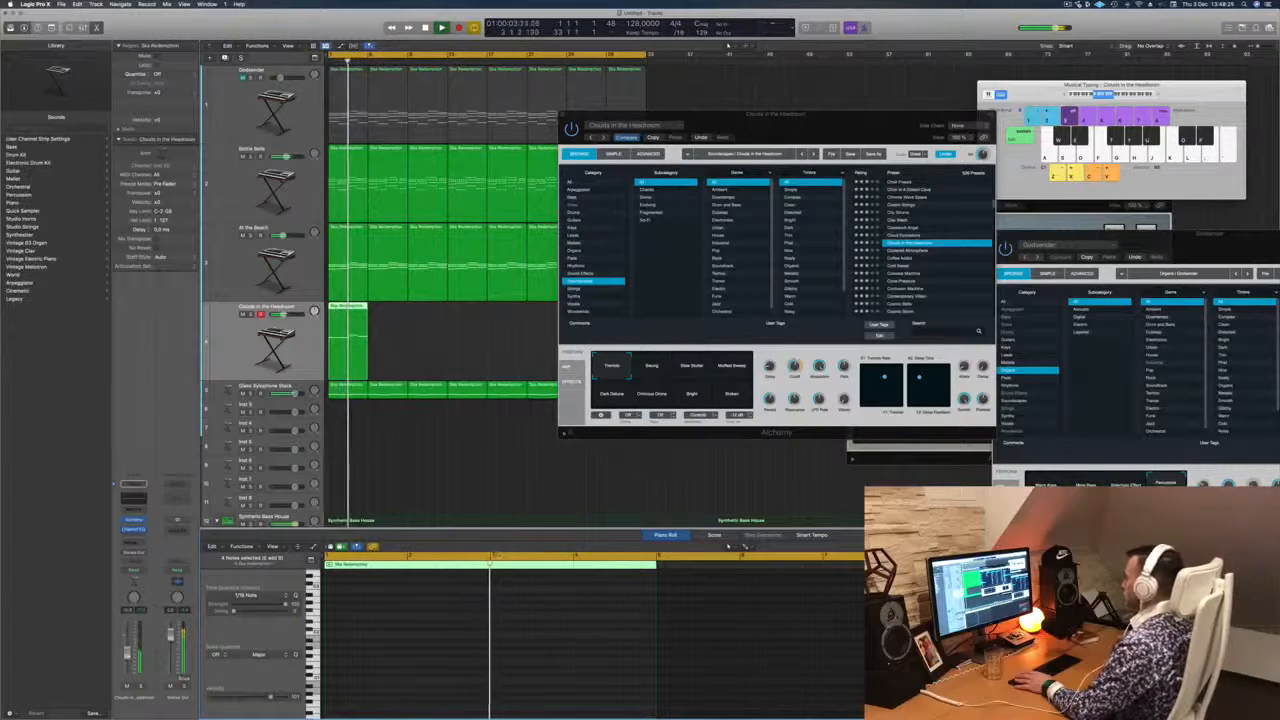
pyautogui.click(651, 367)
pyautogui.click(692, 366)
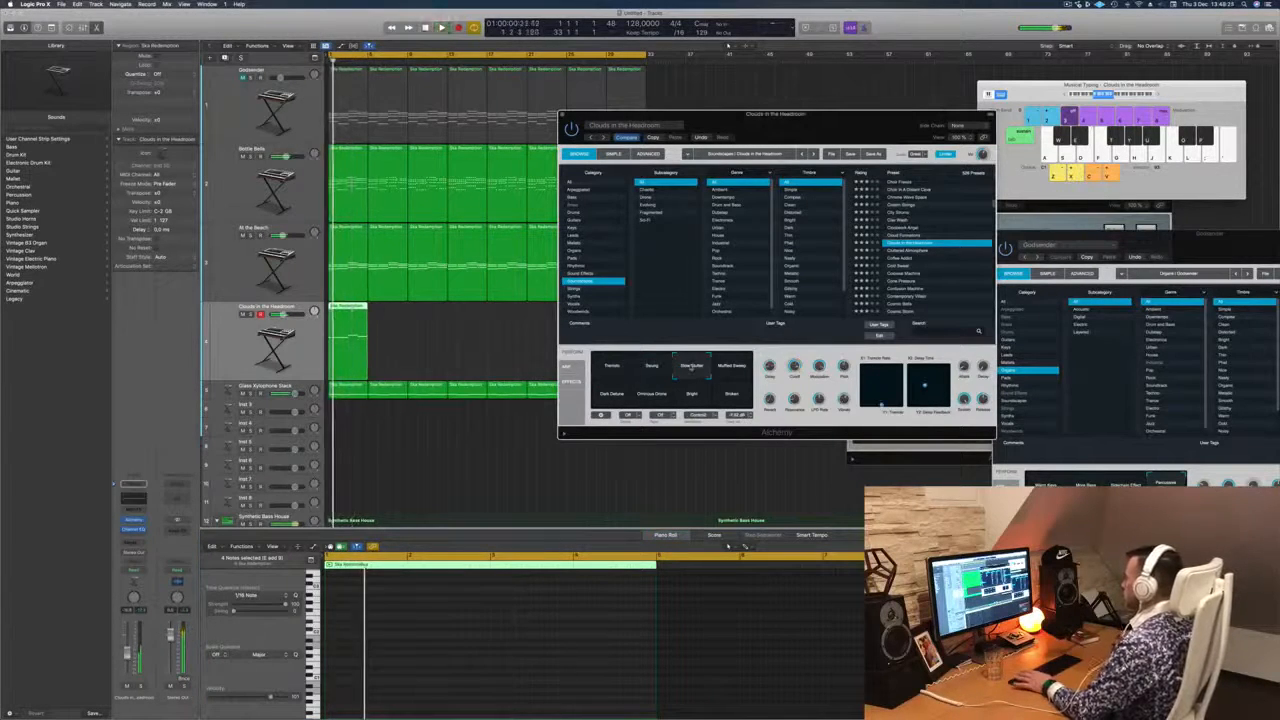
pyautogui.click(731, 366)
pyautogui.click(611, 394)
pyautogui.click(652, 394)
pyautogui.click(692, 395)
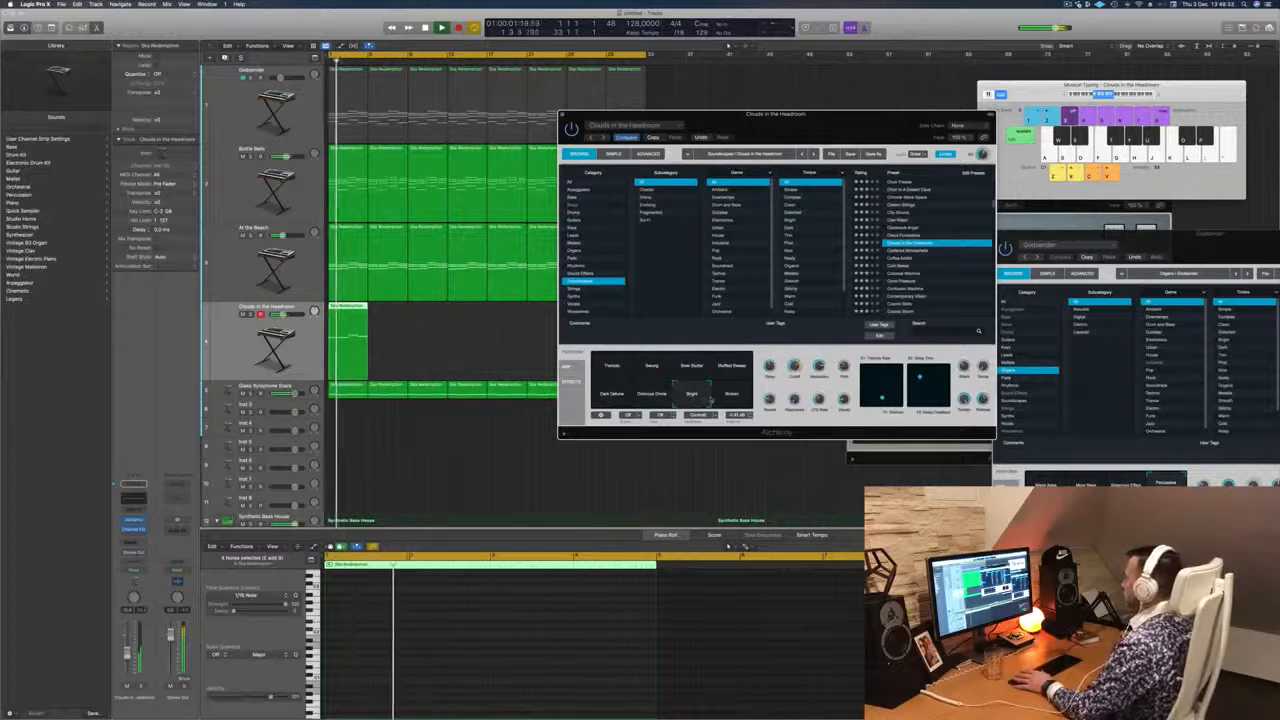
pyautogui.click(731, 394)
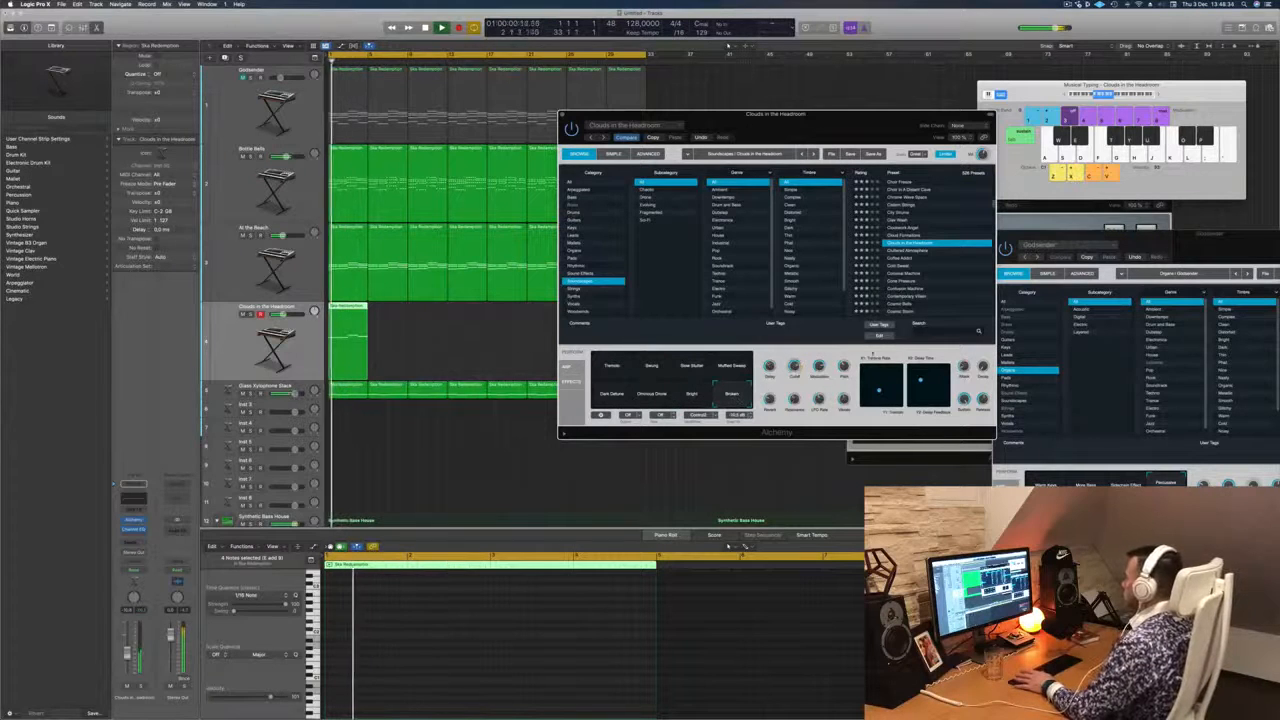
# Audition the presets Coffee Addict and Colossal Machine, checking Colossal Machine in solo and in the full mix.
pyautogui.click(897, 259)
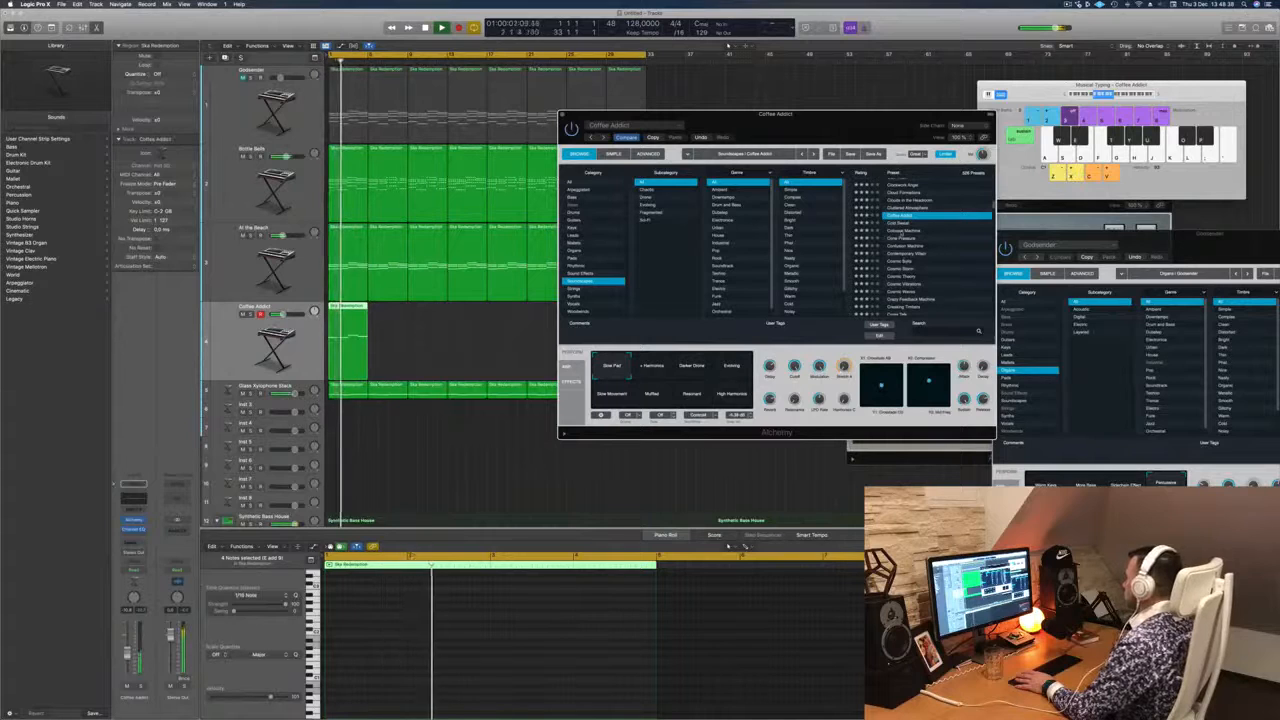
pyautogui.click(728, 545)
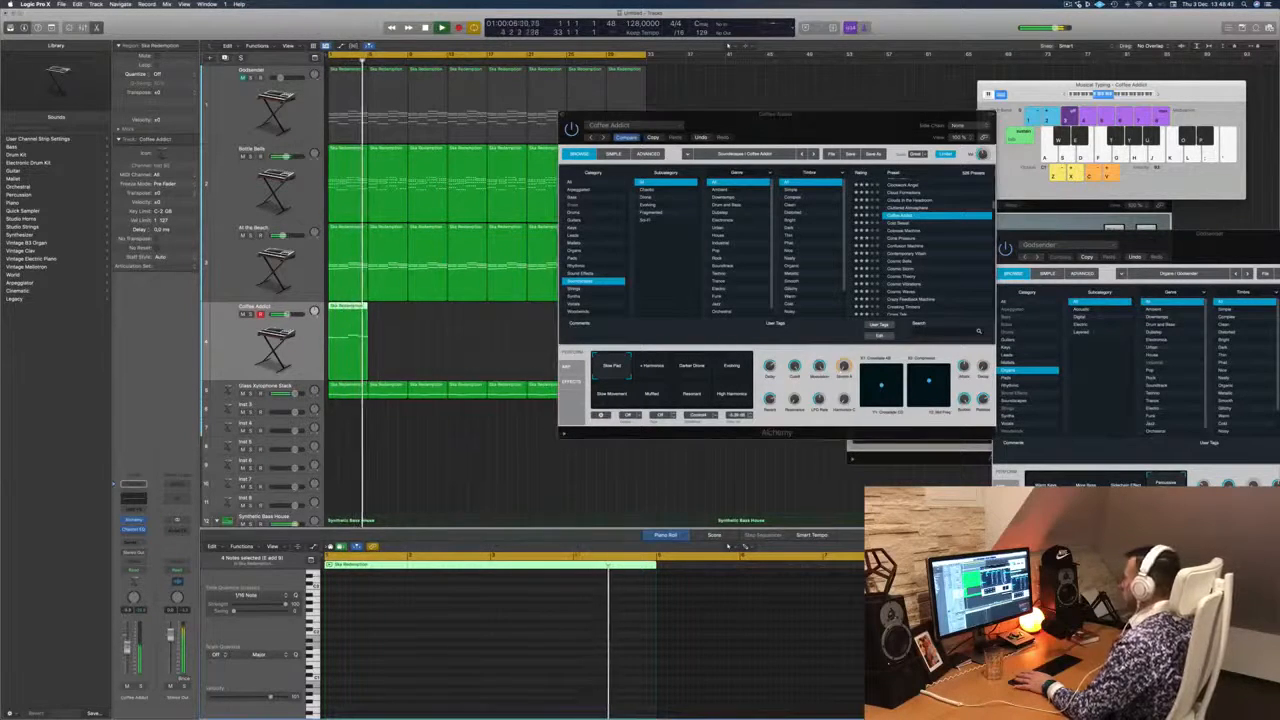
pyautogui.click(905, 232)
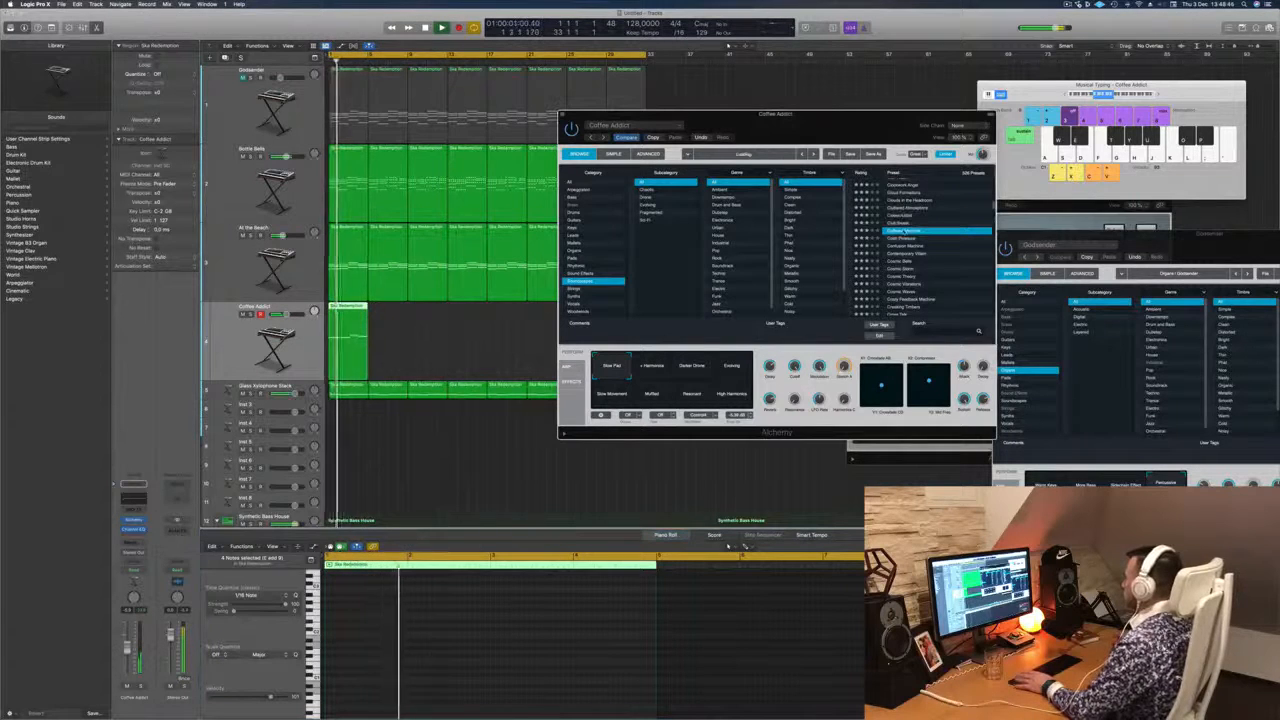
pyautogui.click(728, 546)
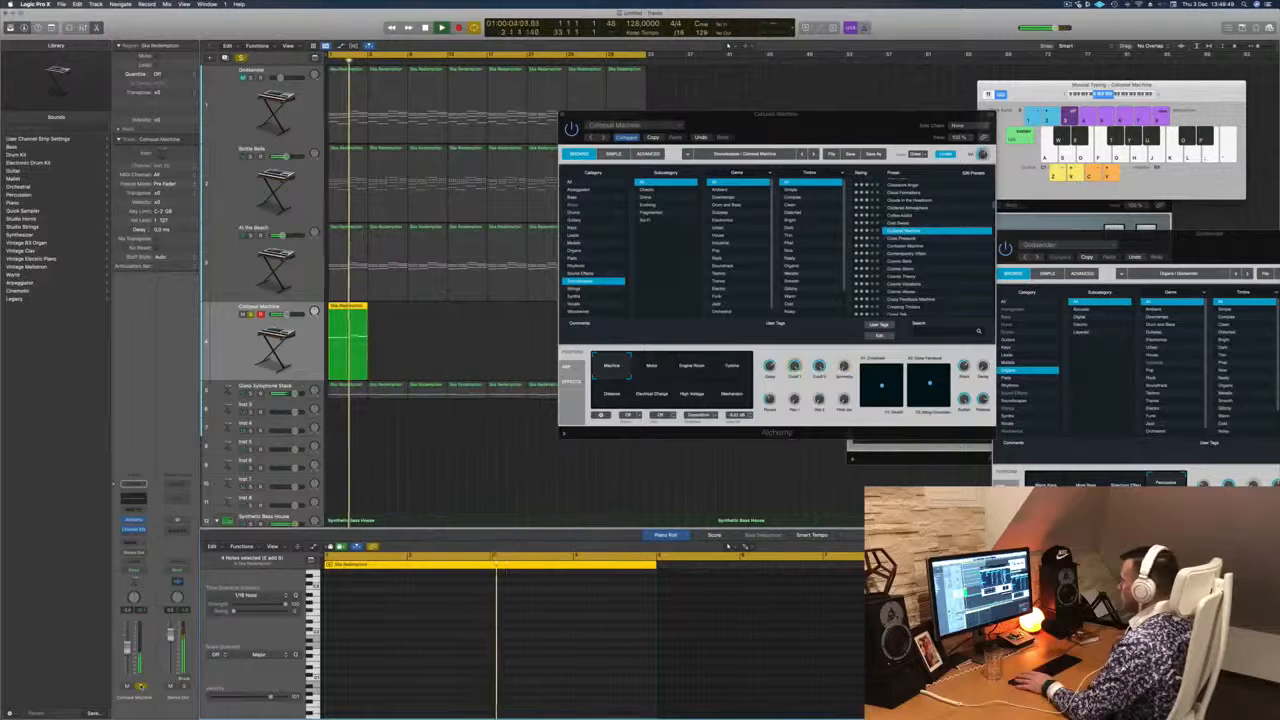
pyautogui.press('s')
pyautogui.press('Return')
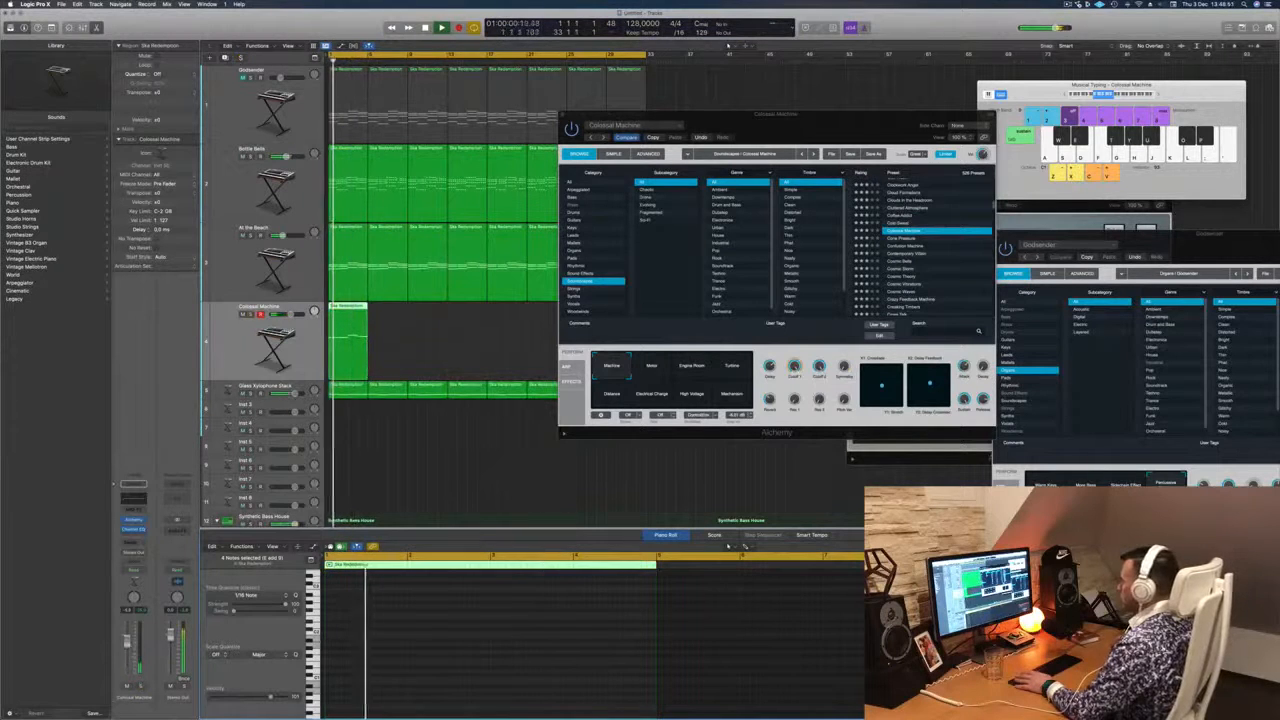
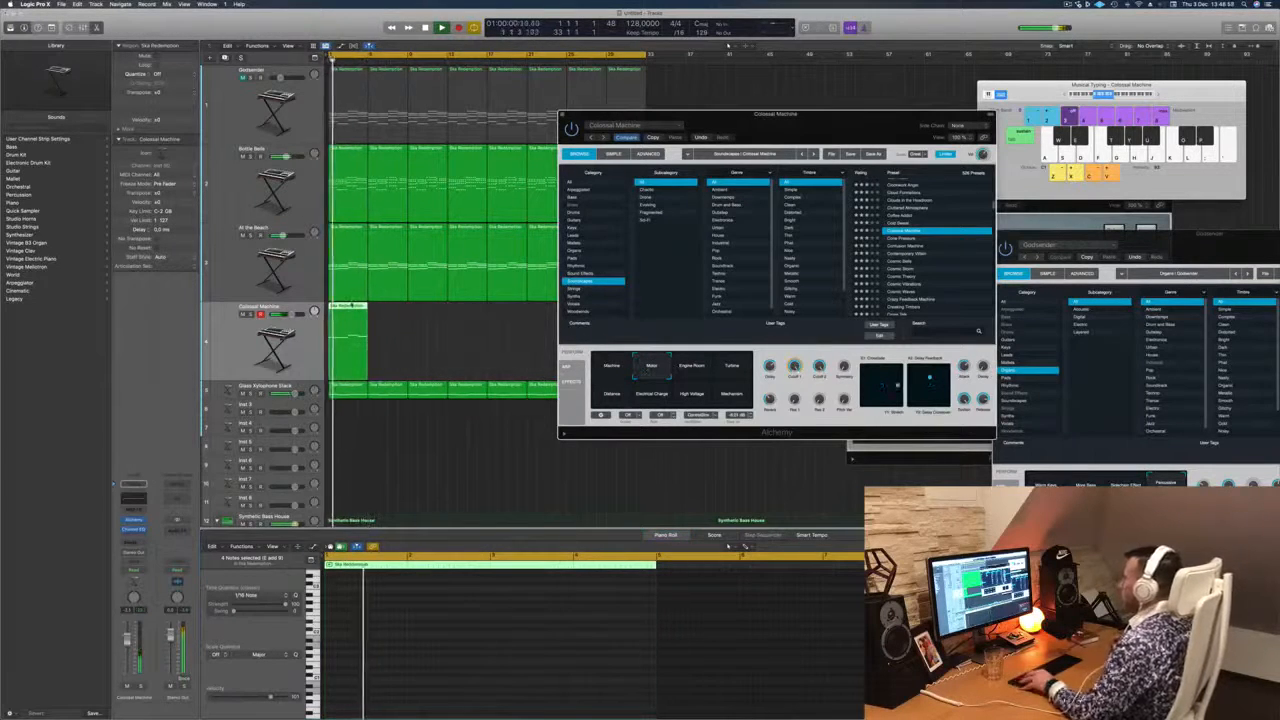
# Copy the soundscape track's four-bar region end to end until it spans the same eight repeats as the tracks above.
pyautogui.moveTo(354, 314); pyautogui.dragTo(394, 314)
pyautogui.moveTo(775, 113); pyautogui.dragTo(705, 318)
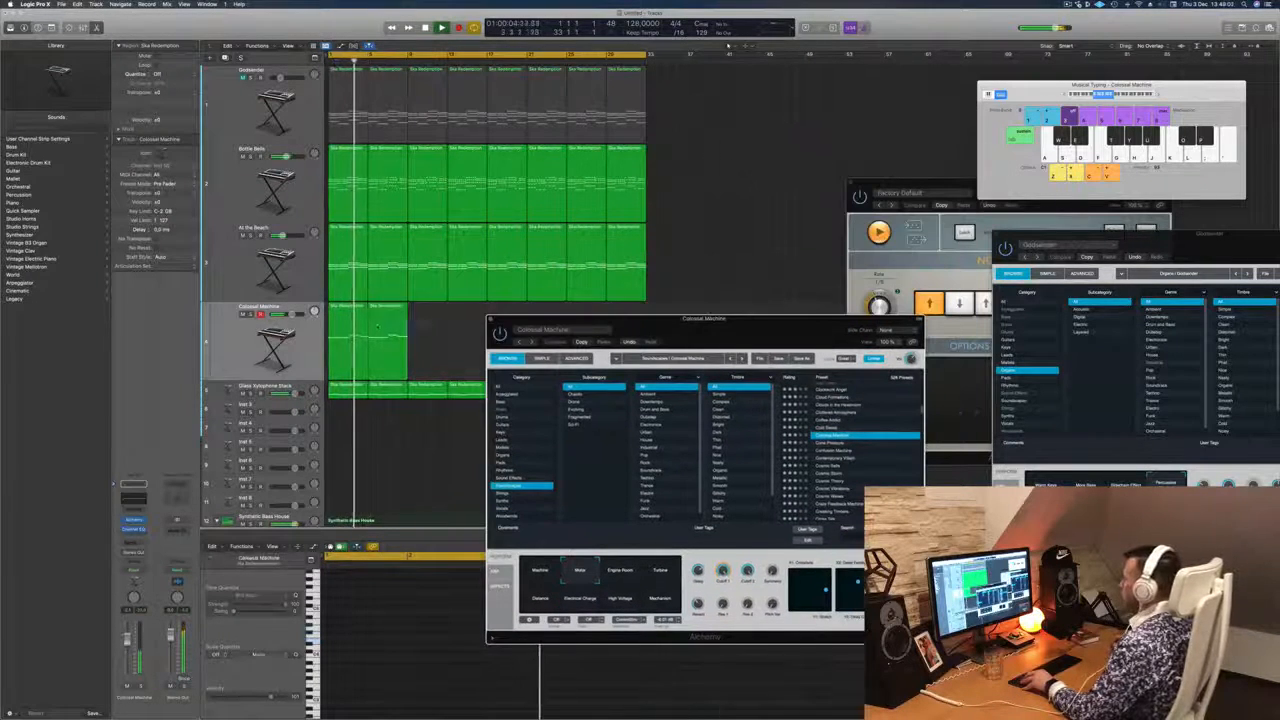
pyautogui.click(337, 311)
pyautogui.moveTo(340, 306); pyautogui.dragTo(464, 318)
pyautogui.moveTo(700, 320); pyautogui.dragTo(690, 415)
pyautogui.moveTo(358, 322); pyautogui.dragTo(515, 322)
pyautogui.moveTo(674, 416); pyautogui.dragTo(744, 178)
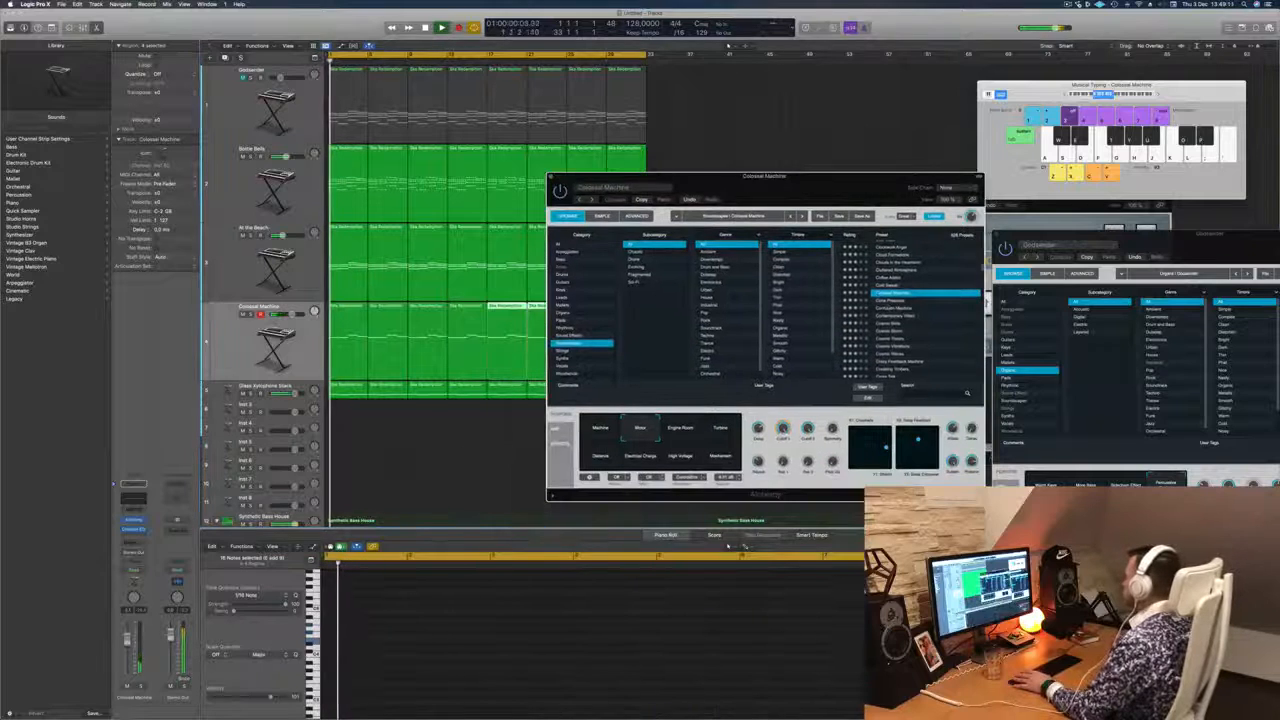
# Audition the presets Cone Pressure, Contemporary Villain, Cosmic Storm and Cosmic Vibrations on the soundscape track.
pyautogui.press('Down')
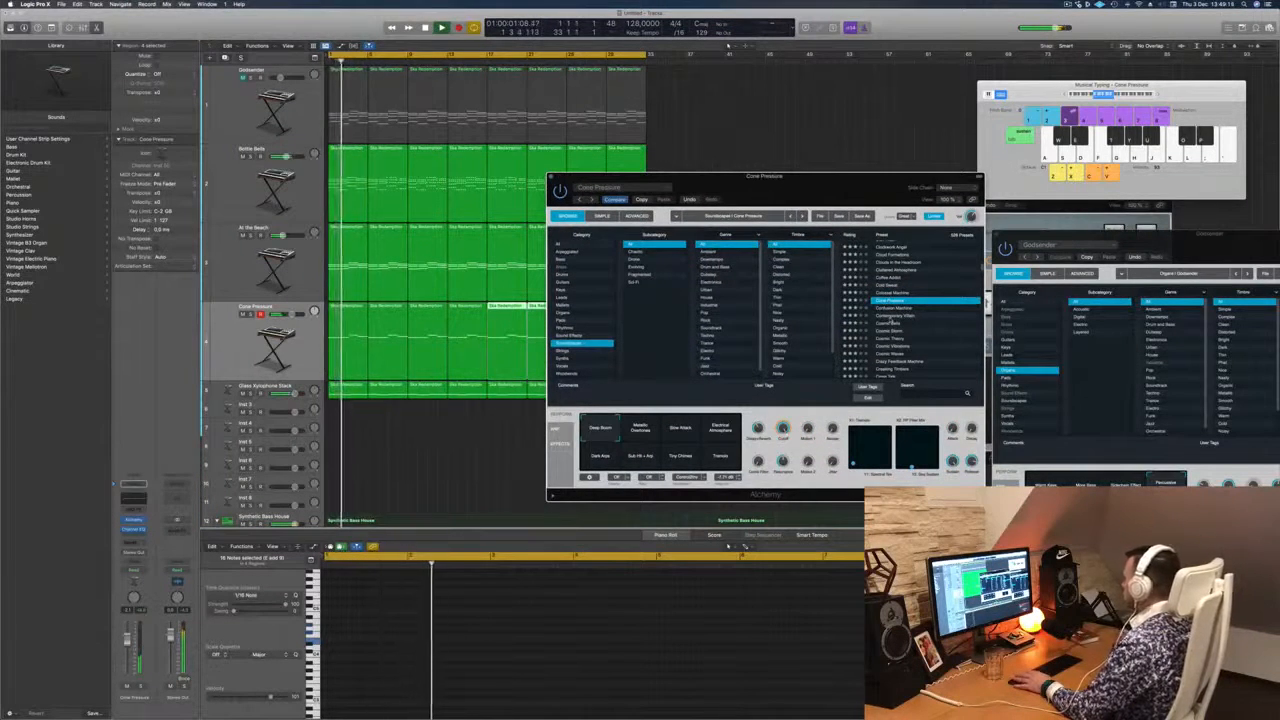
pyautogui.press('Down')
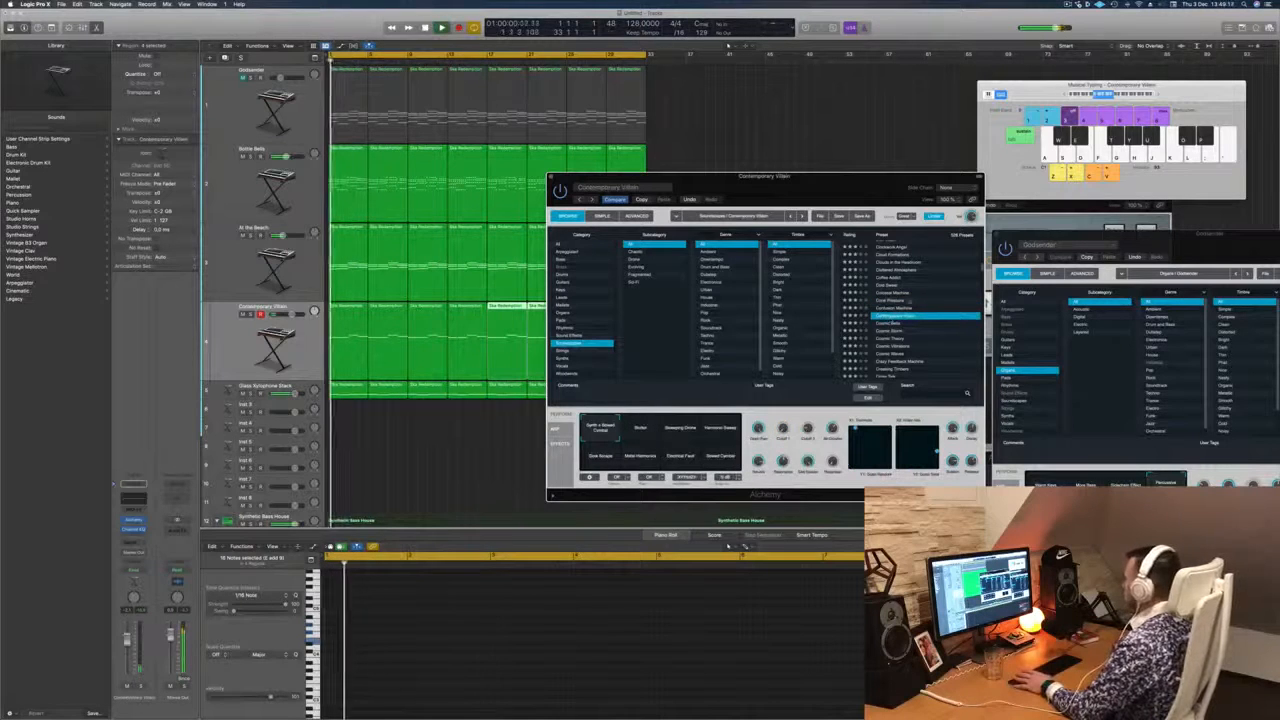
pyautogui.press('Down')
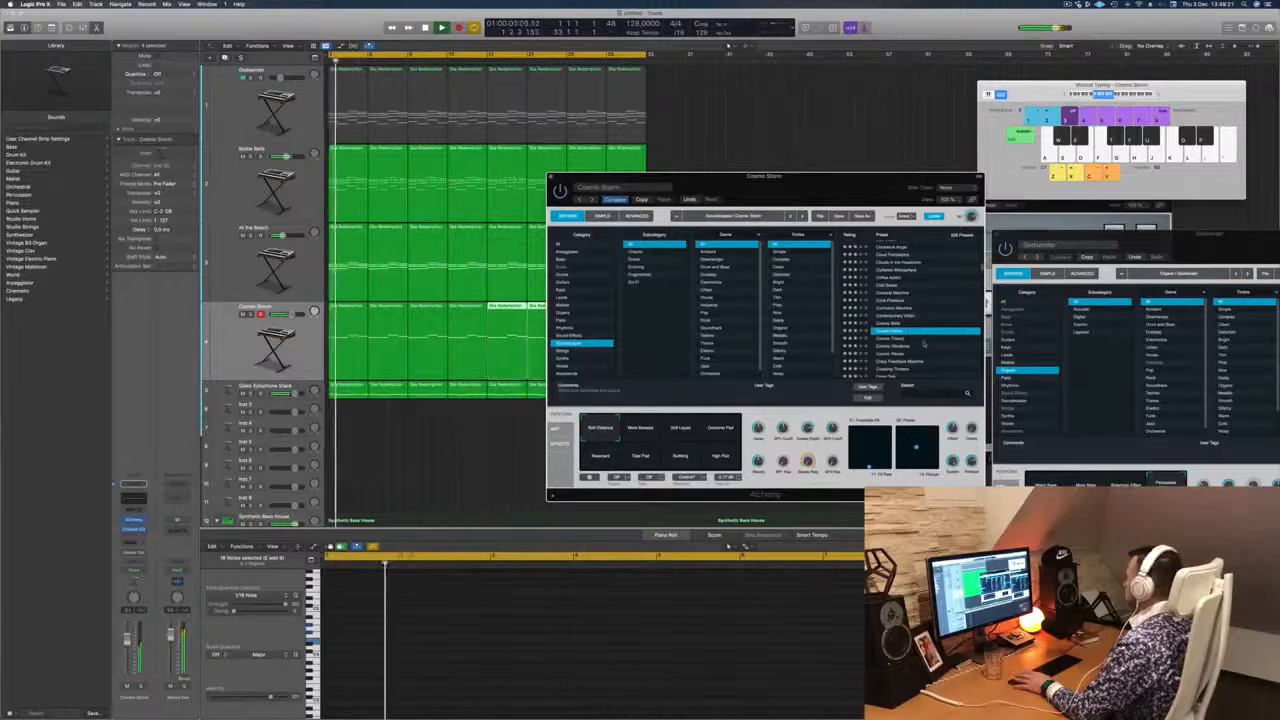
pyautogui.scroll(-1, 923, 344)
pyautogui.click(889, 323)
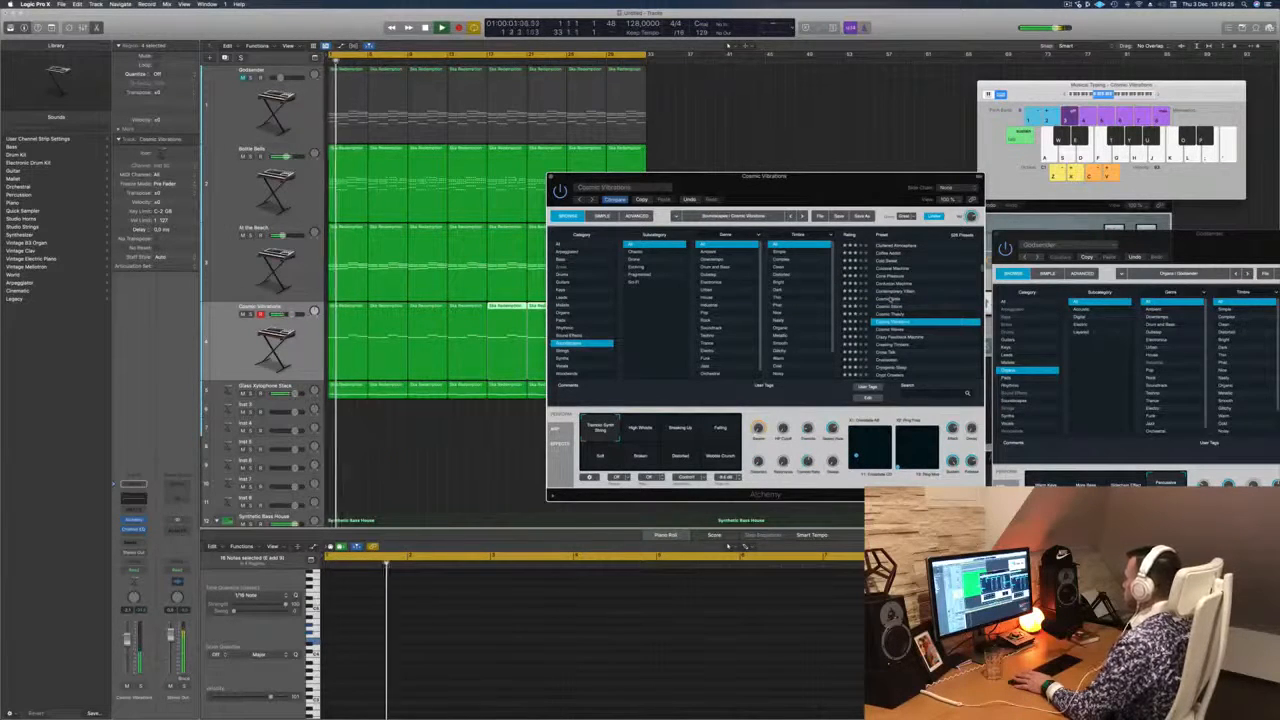
pyautogui.moveTo(845, 192); pyautogui.dragTo(811, 185)
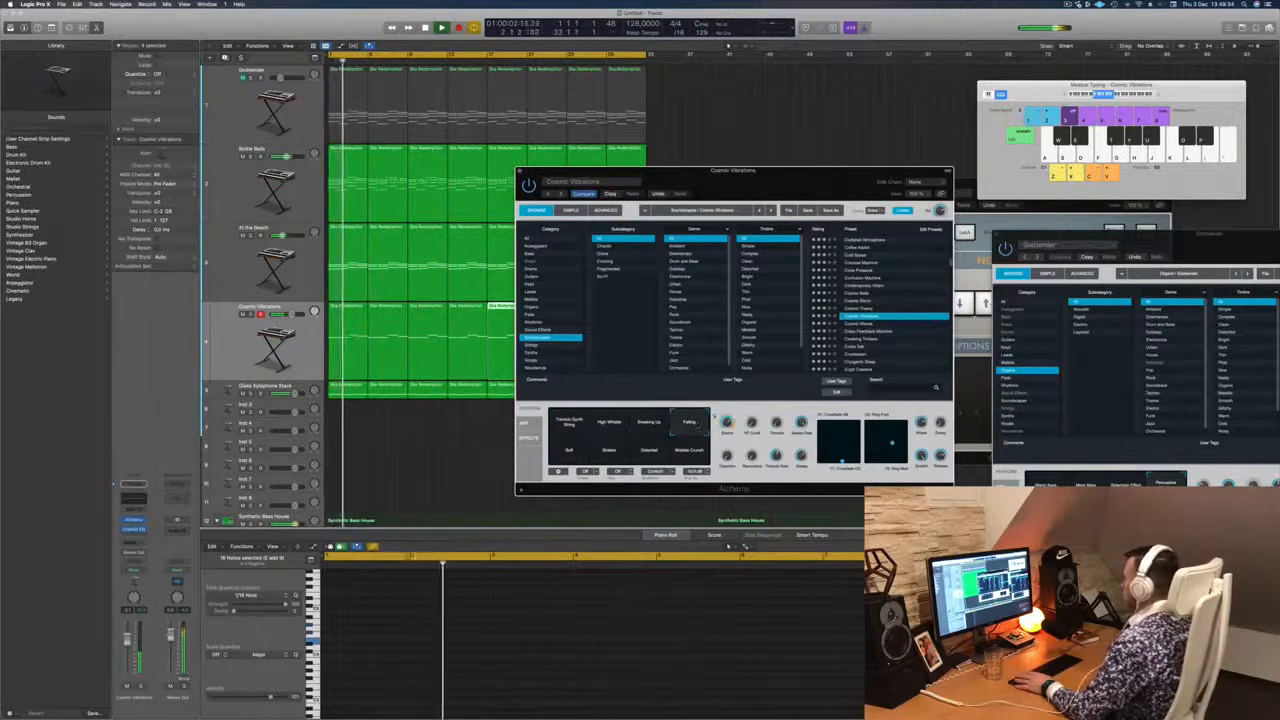
# Load the Cross Talk preset, switch to its Subtle Shifts snapshot and play the arrangement from the start.
pyautogui.click(853, 347)
pyautogui.press('space')
pyautogui.press('space')
pyautogui.scroll(-2, 880, 300)
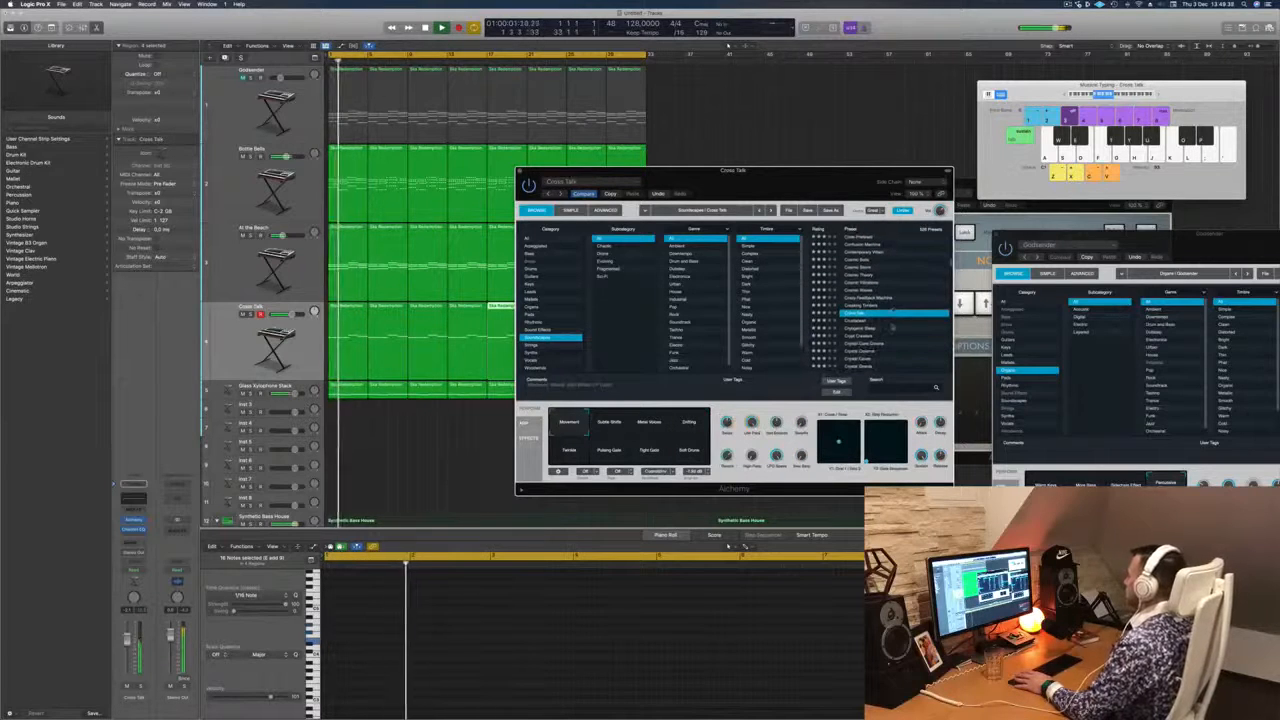
pyautogui.press('Return')
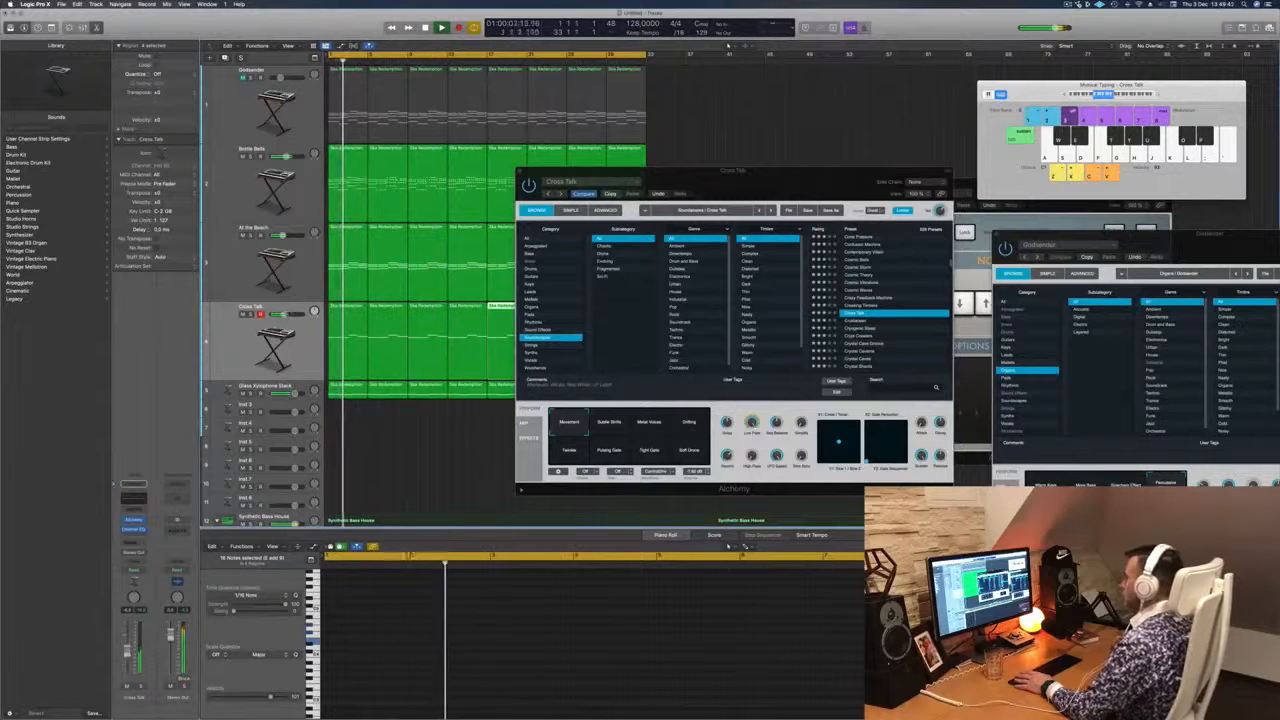
pyautogui.click(608, 427)
pyautogui.press('Return')
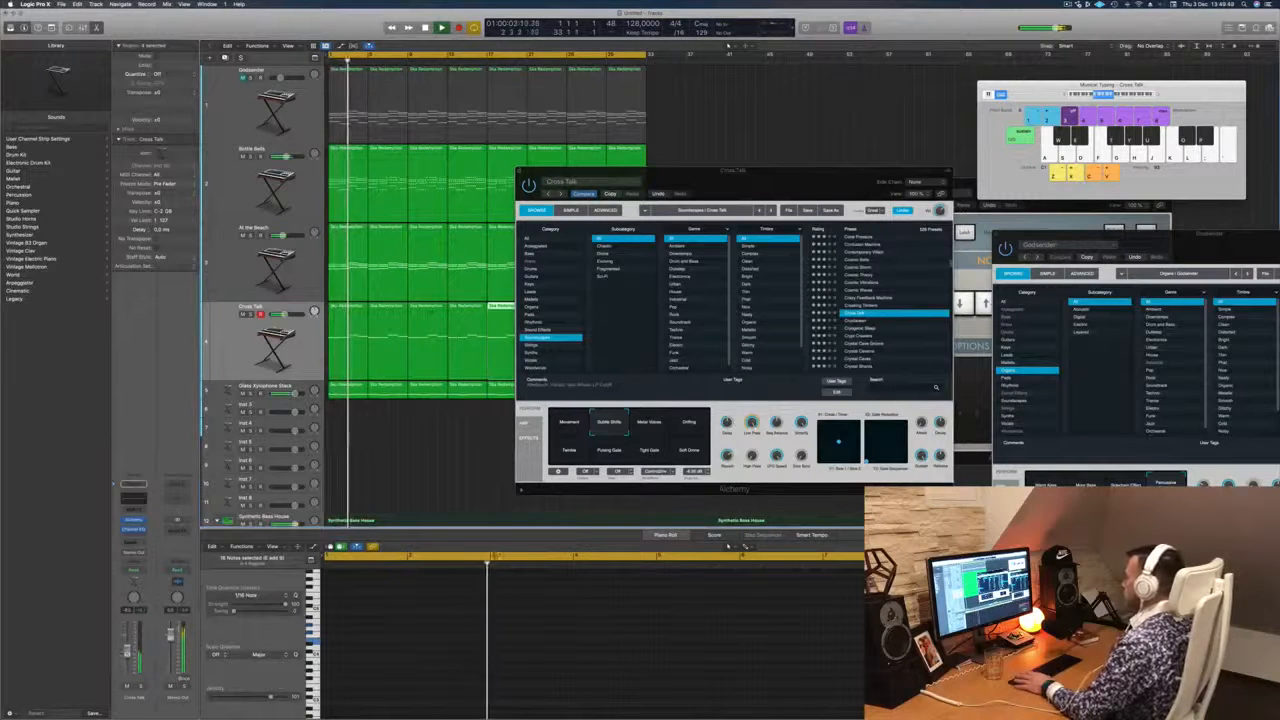
# Add a bus send on the Glass Xylophone Stack track to feed a new effects channel.
pyautogui.press('Down')
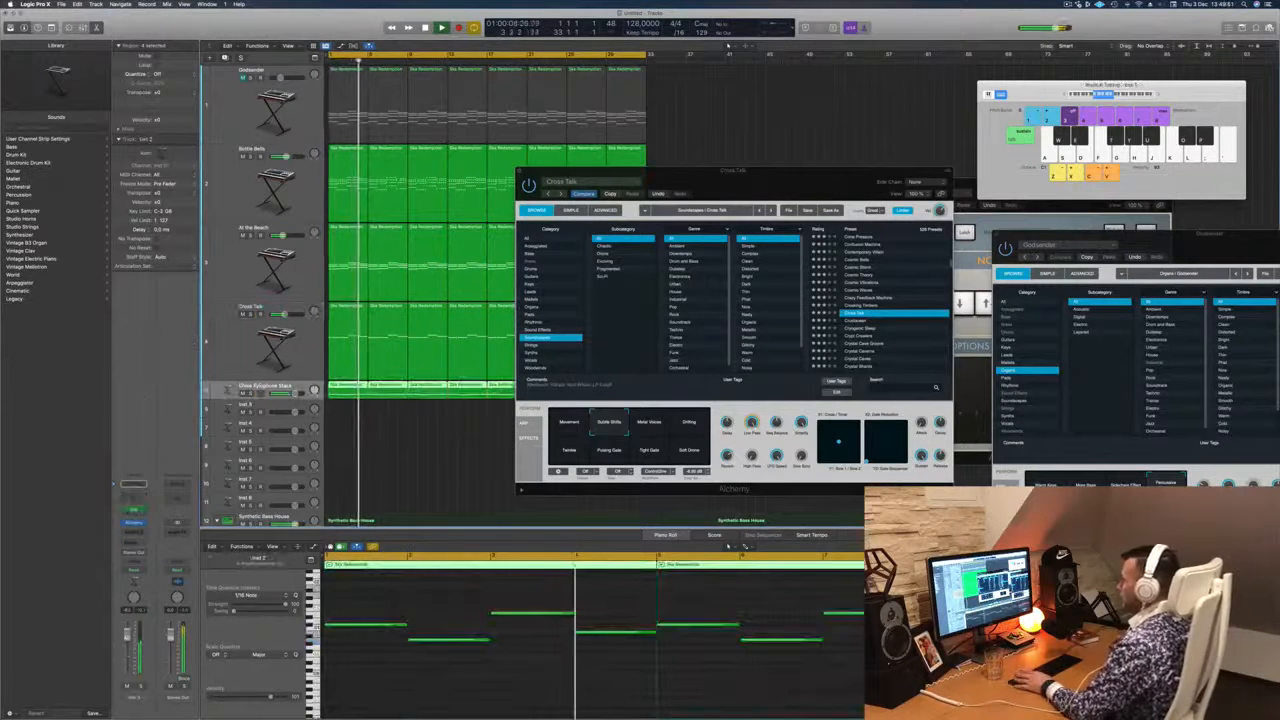
pyautogui.click(133, 541)
pyautogui.moveTo(150, 550)
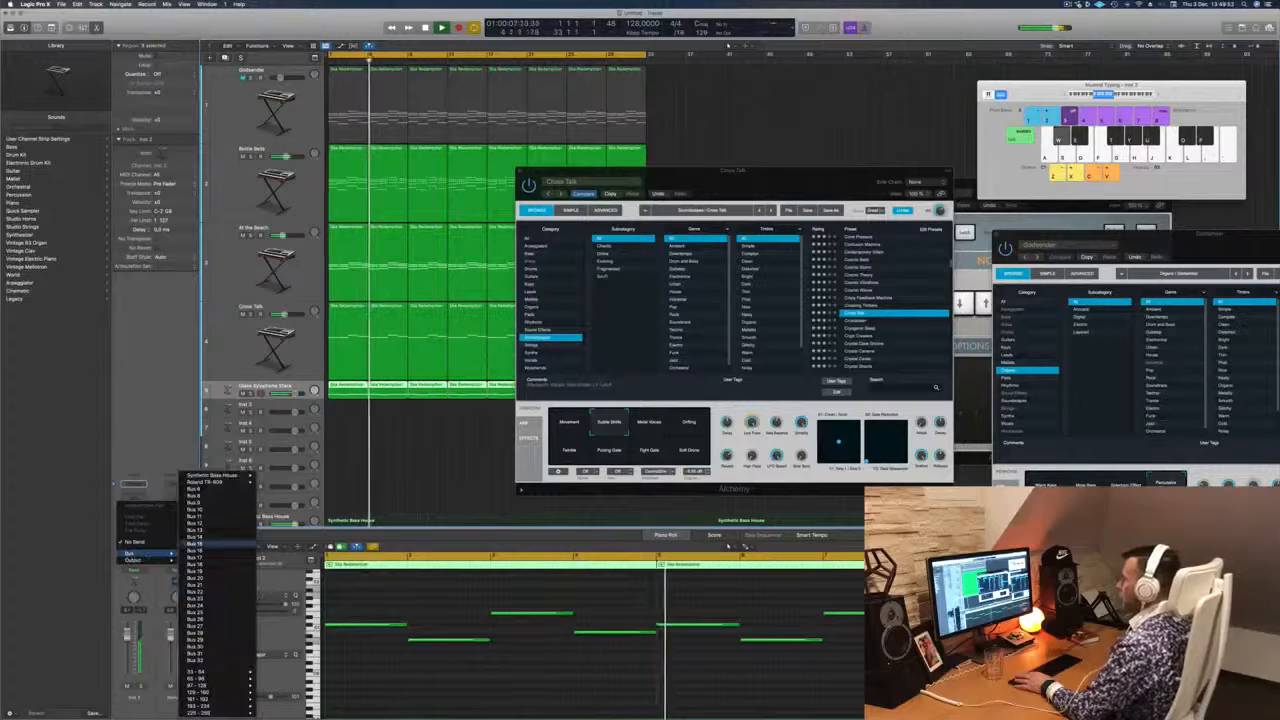
pyautogui.click(215, 489)
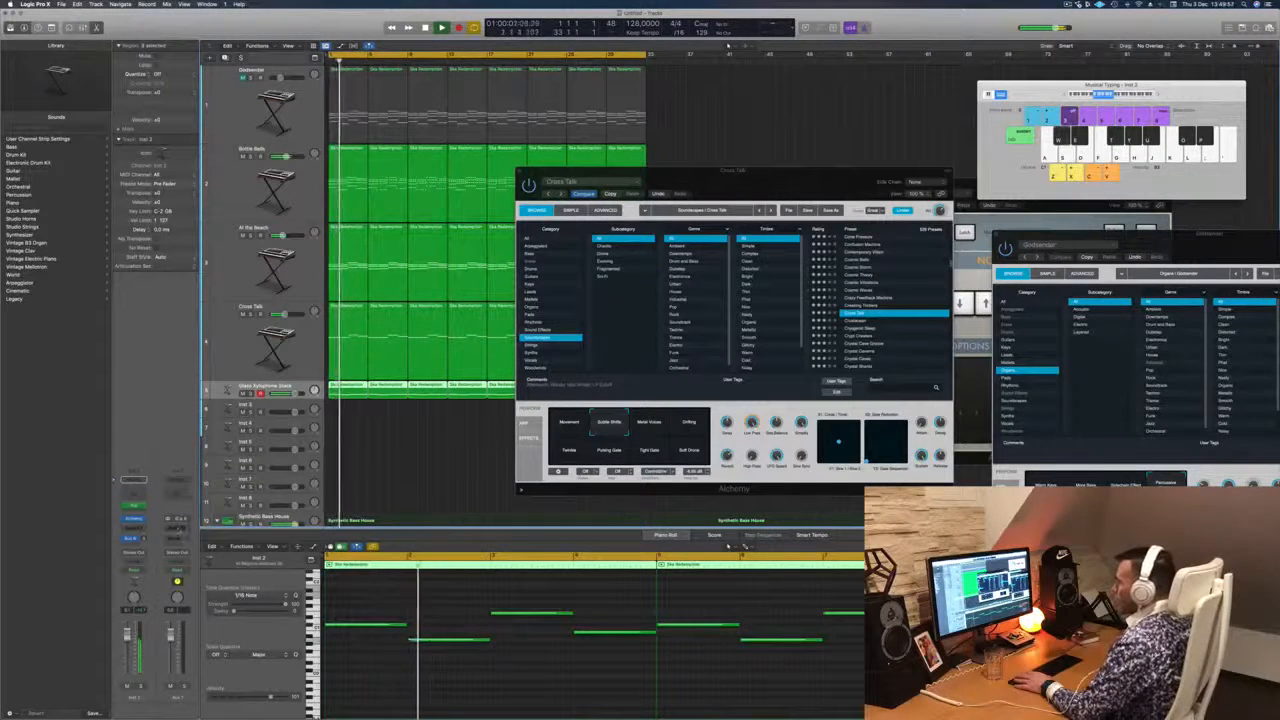
# Insert a stereo SilverVerb on the new aux channel and load the saved user preset with 92% reflectivity, size 162 and 100% wet.
pyautogui.click(172, 527)
pyautogui.moveTo(190, 559)
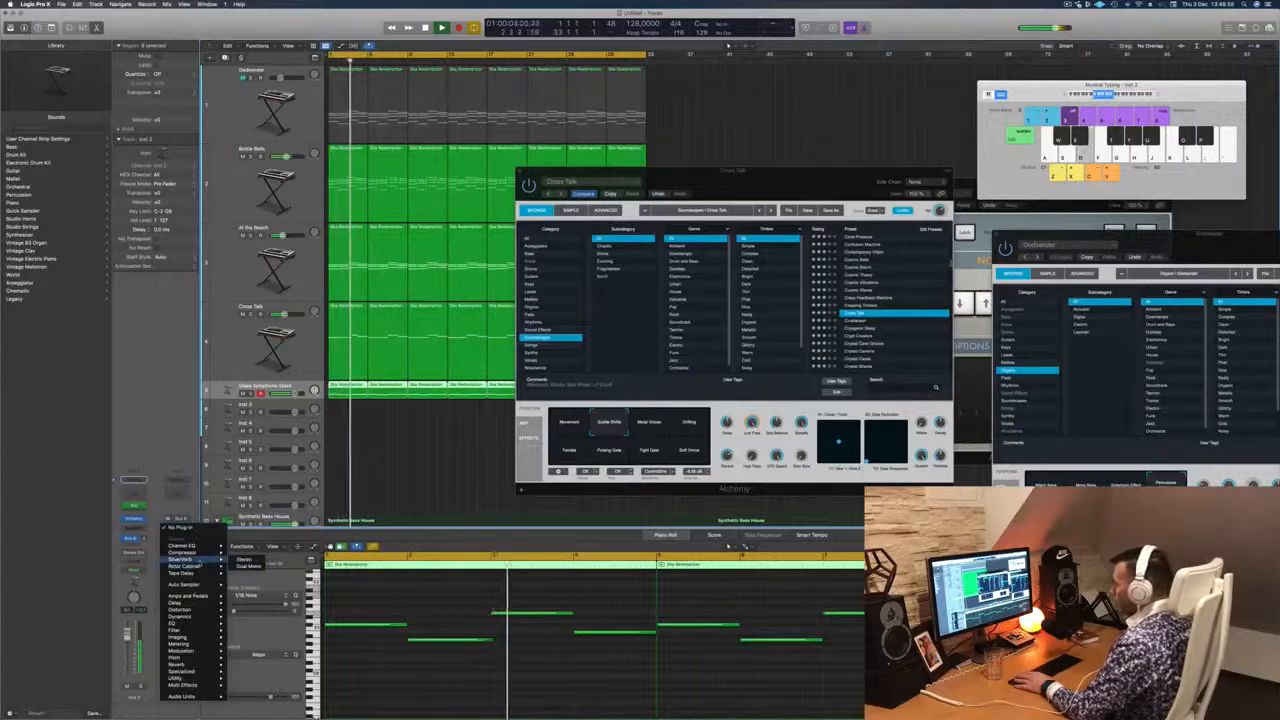
pyautogui.click(245, 559)
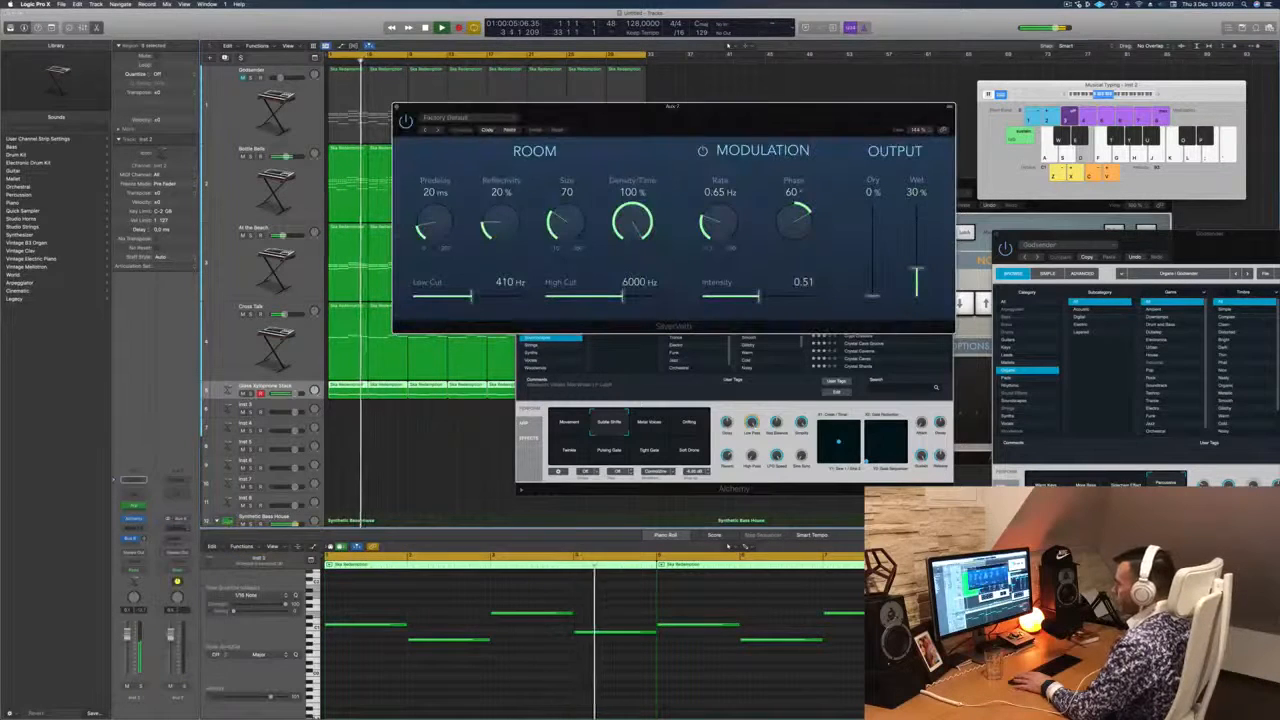
pyautogui.click(445, 118)
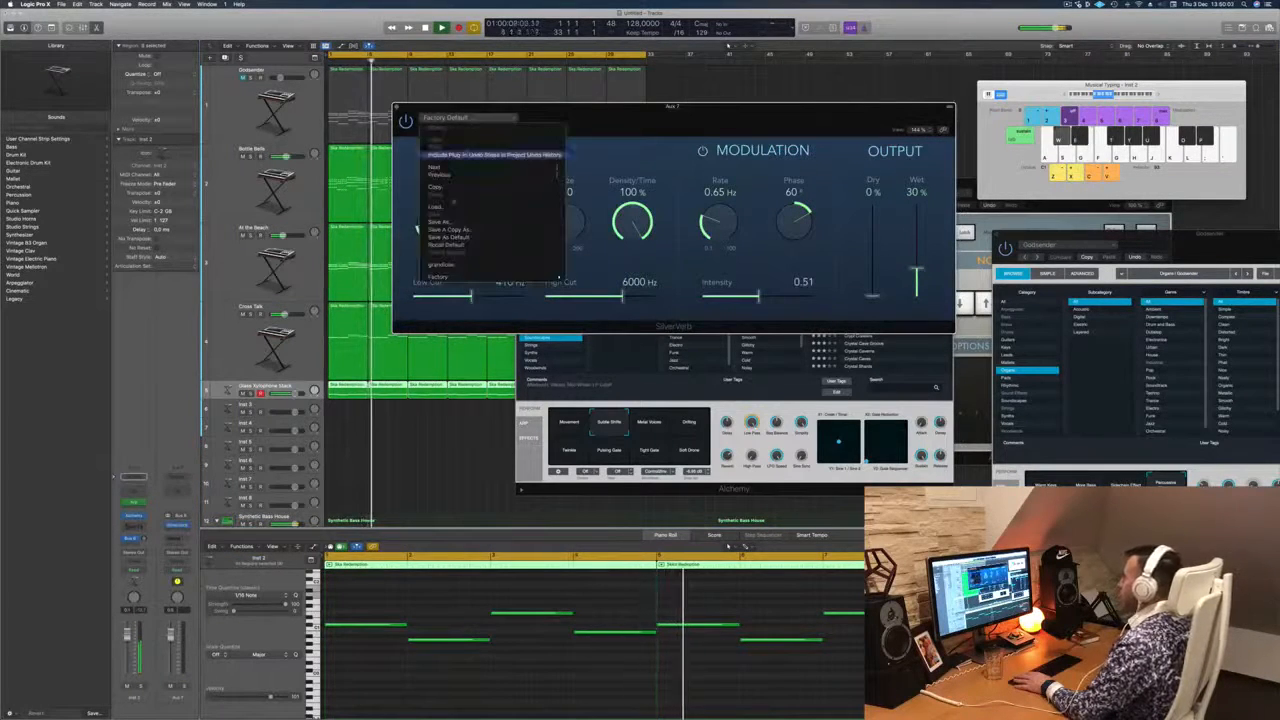
pyautogui.click(443, 265)
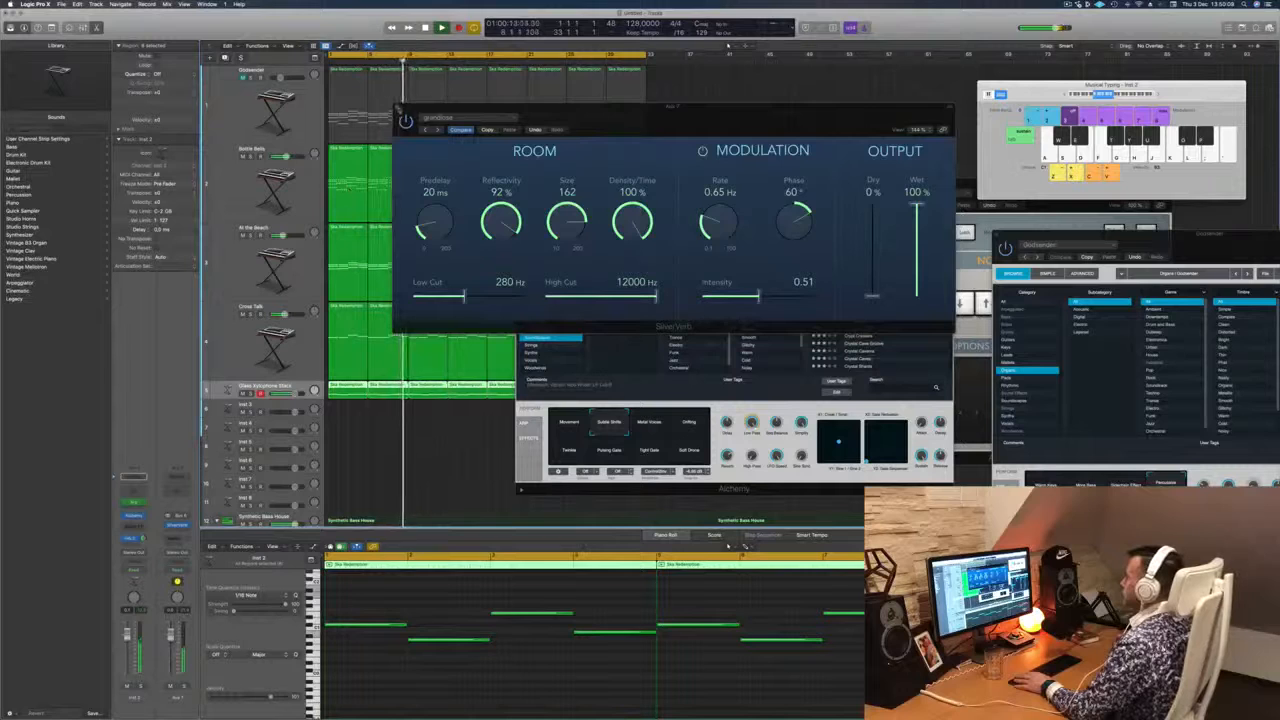
pyautogui.press('super+w')
# Audition Cross Talk's Metal Voices and Drifting snapshots, briefly soloing the Glass Xylophone Stack track during playback.
pyautogui.moveTo(786, 182); pyautogui.dragTo(828, 171)
pyautogui.click(689, 411)
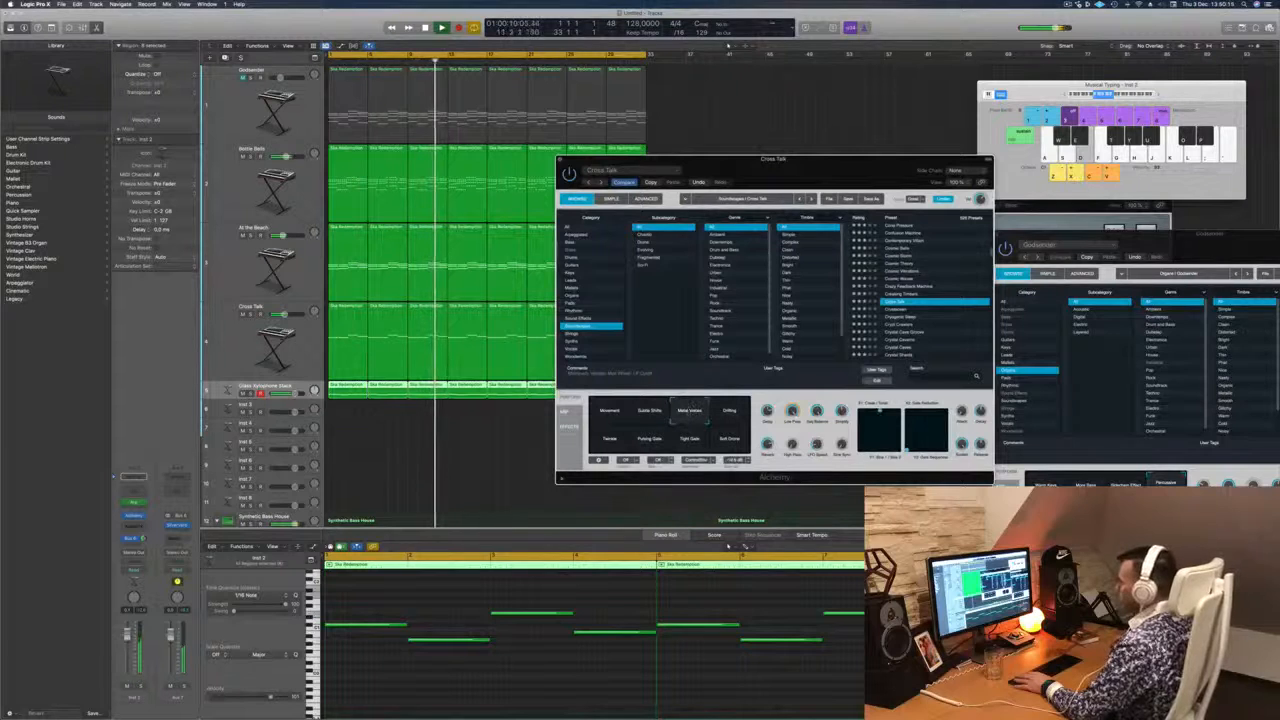
pyautogui.hotkey('ctrl', 's')
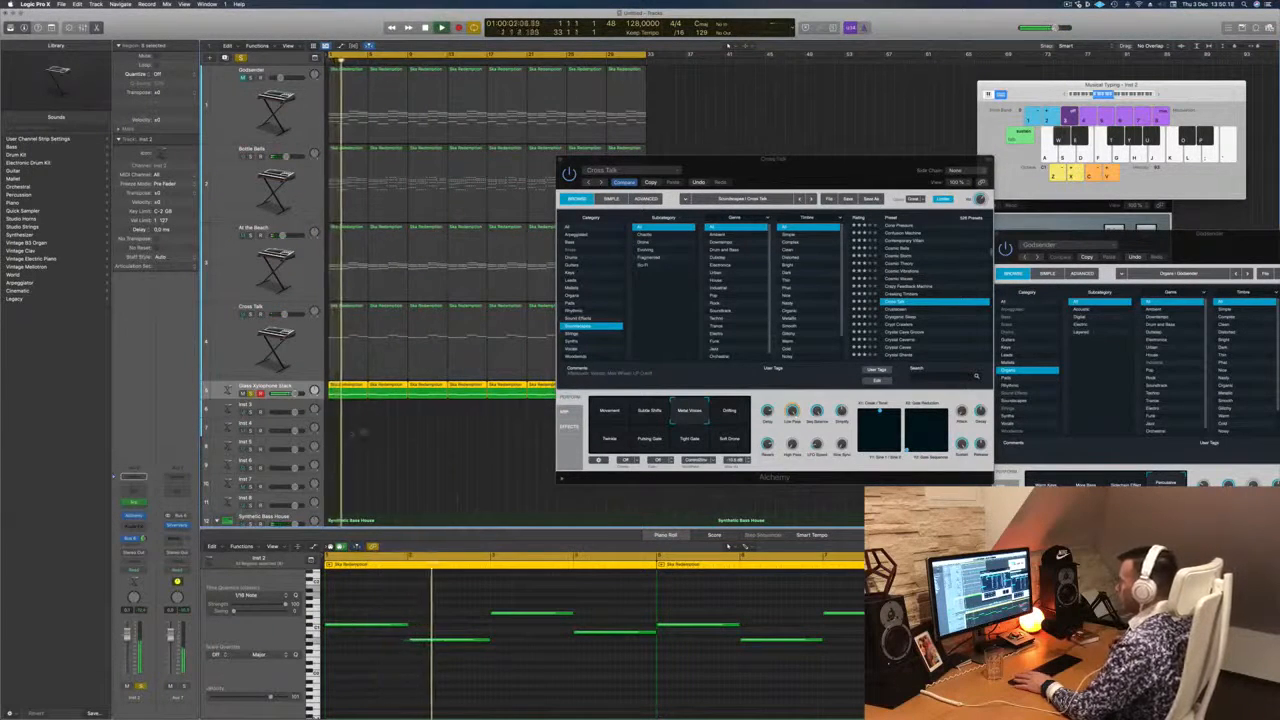
pyautogui.click(730, 412)
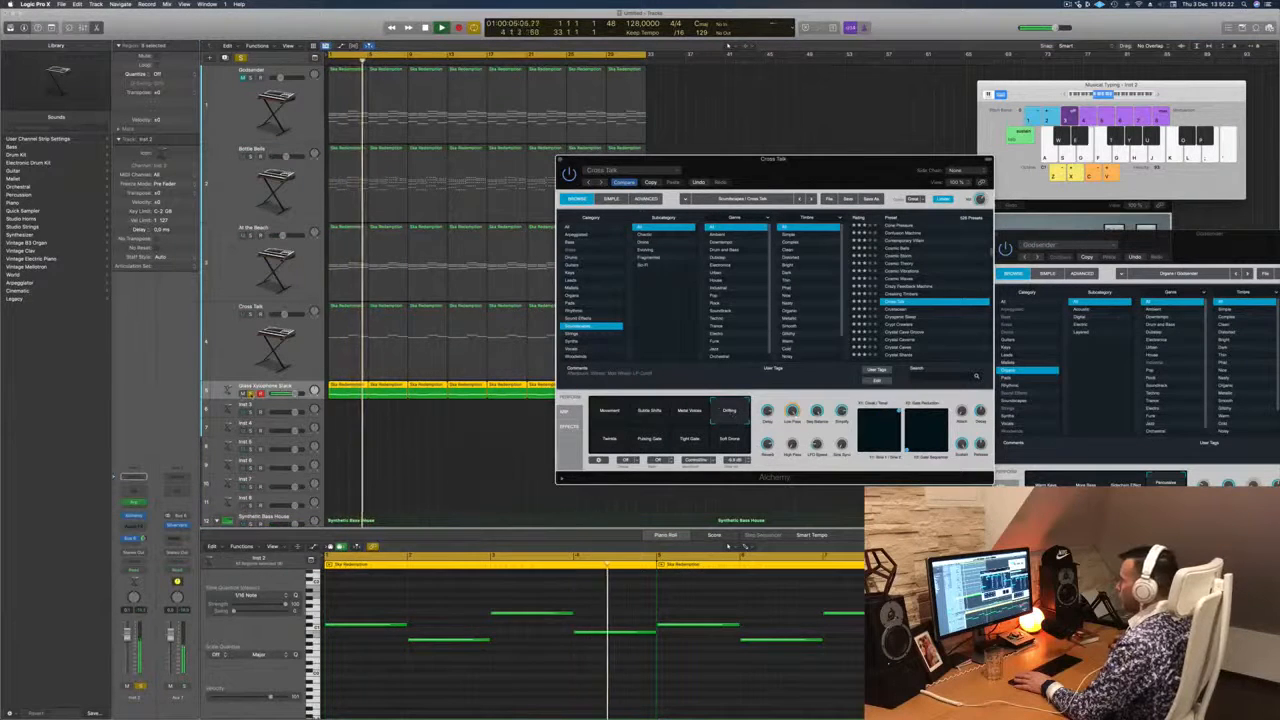
pyautogui.click(251, 394)
pyautogui.press('space')
pyautogui.press('space')
# Check the Cross Talk and Glass Xylophone Stack tracks in playback with the Alchemy window closed.
pyautogui.click(251, 312)
pyautogui.press('space')
pyautogui.press('space')
pyautogui.press('space')
pyautogui.click(560, 159)
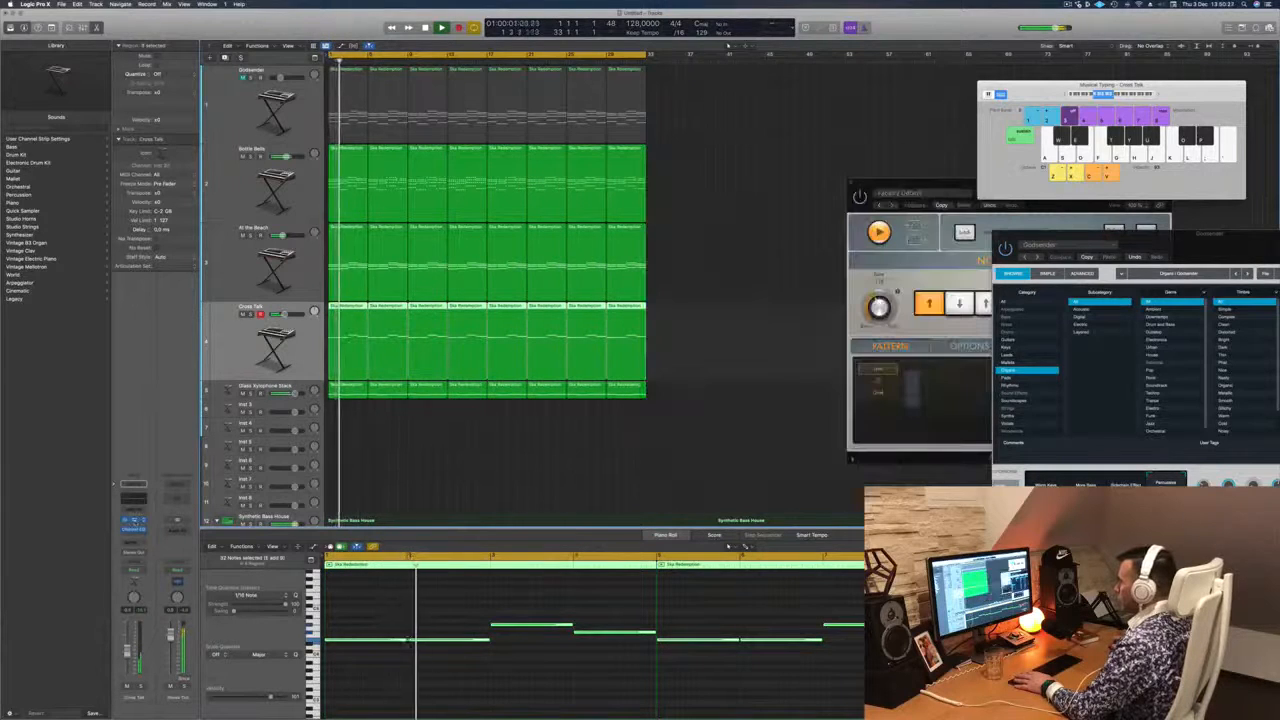
pyautogui.press('space')
pyautogui.press('space')
pyautogui.click(268, 388)
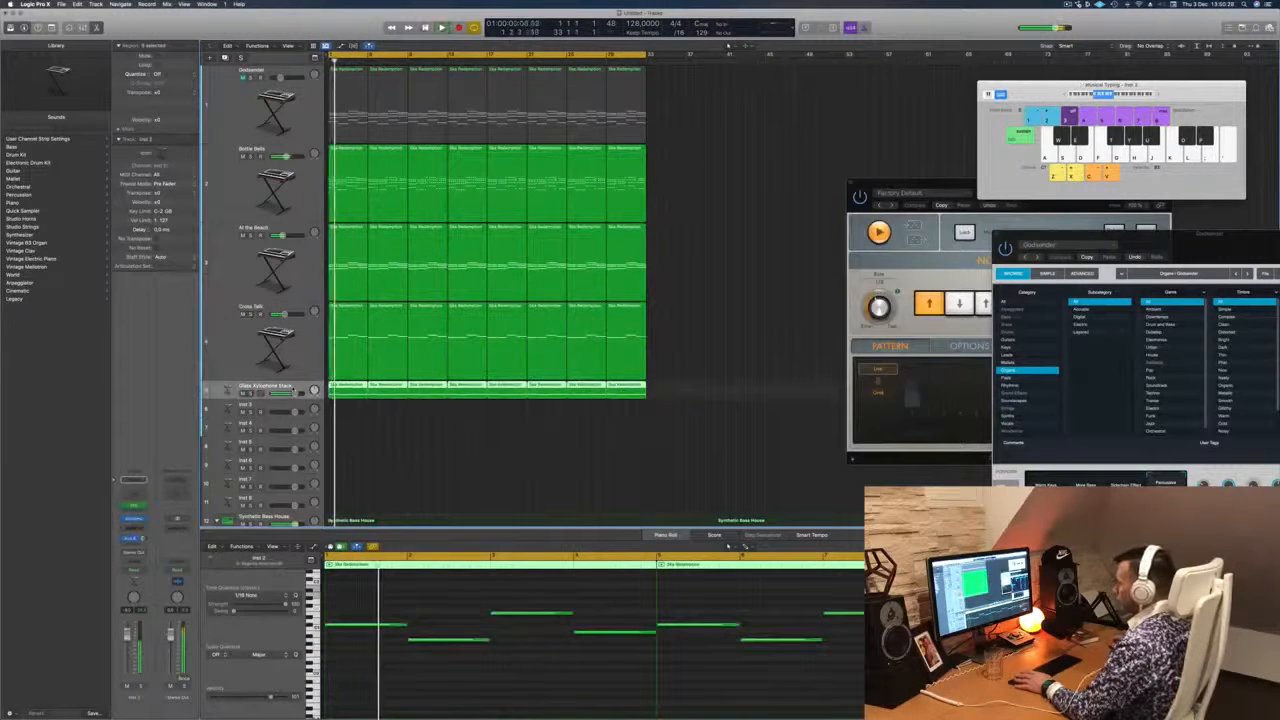
# Send the Cross Talk track to the same SilverVerb bus while playing from the start.
pyautogui.click(254, 345)
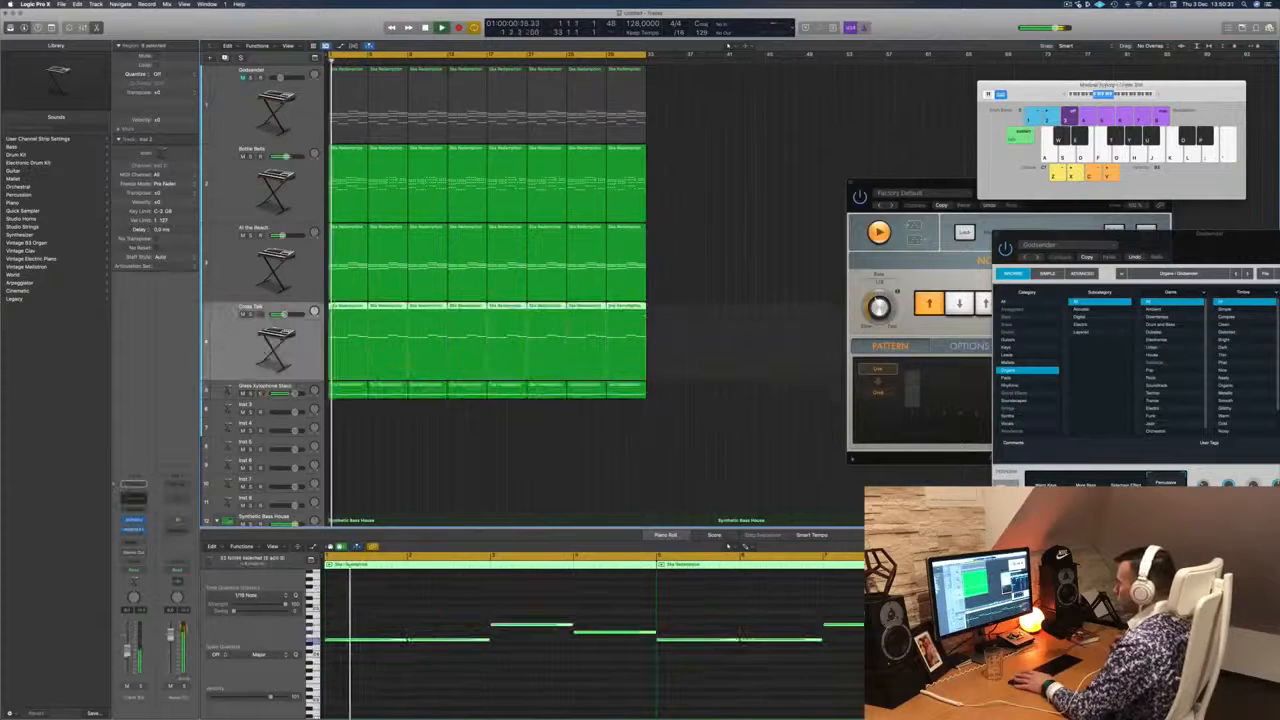
pyautogui.press('Return')
pyautogui.click(136, 544)
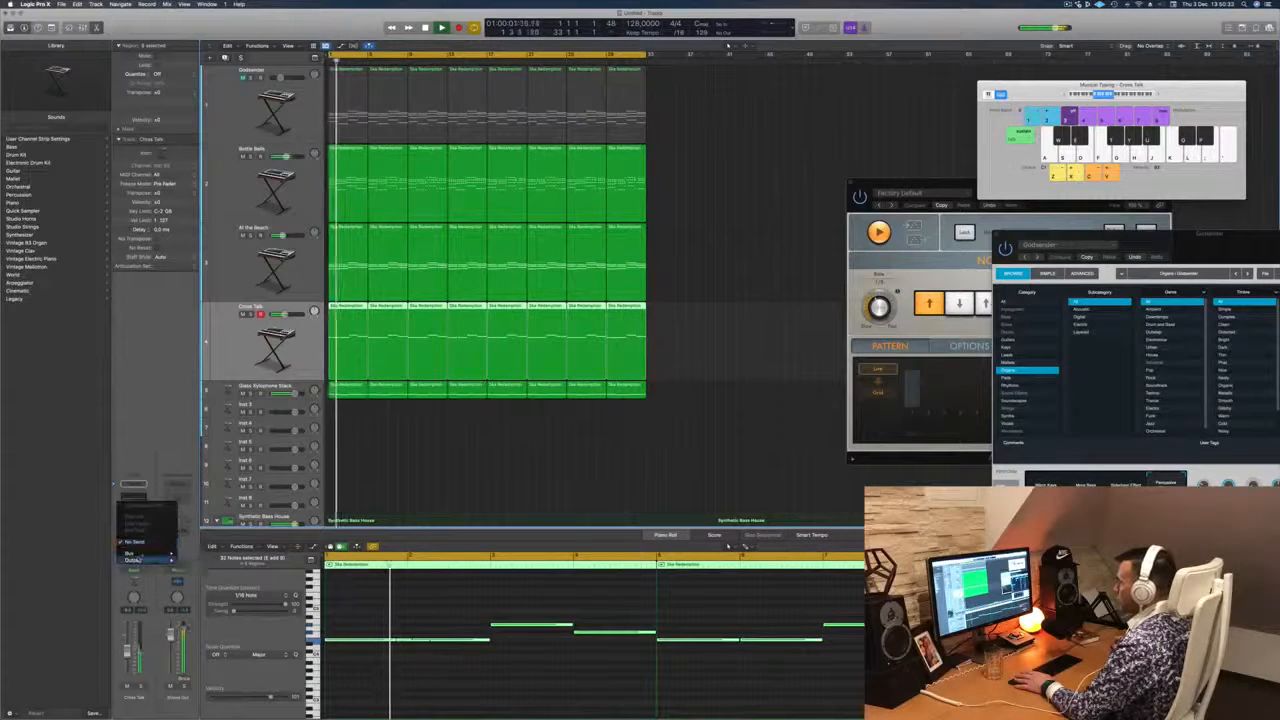
pyautogui.moveTo(160, 553)
pyautogui.click(228, 489)
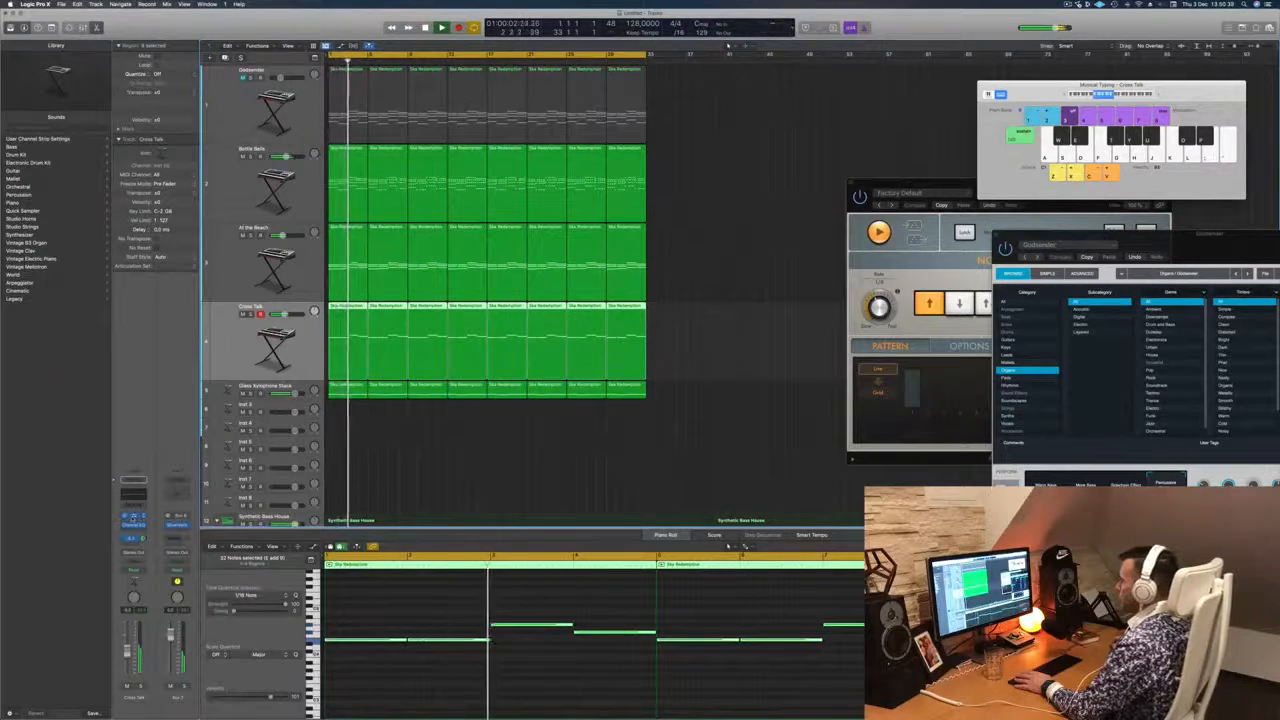
# Reopen Alchemy on the Cross Talk track and audition its Subtle Shifts, Metal Voices, Soft Drone and Pulsing Gate snapshots.
pyautogui.click(134, 520)
pyautogui.moveTo(760, 160); pyautogui.dragTo(734, 240)
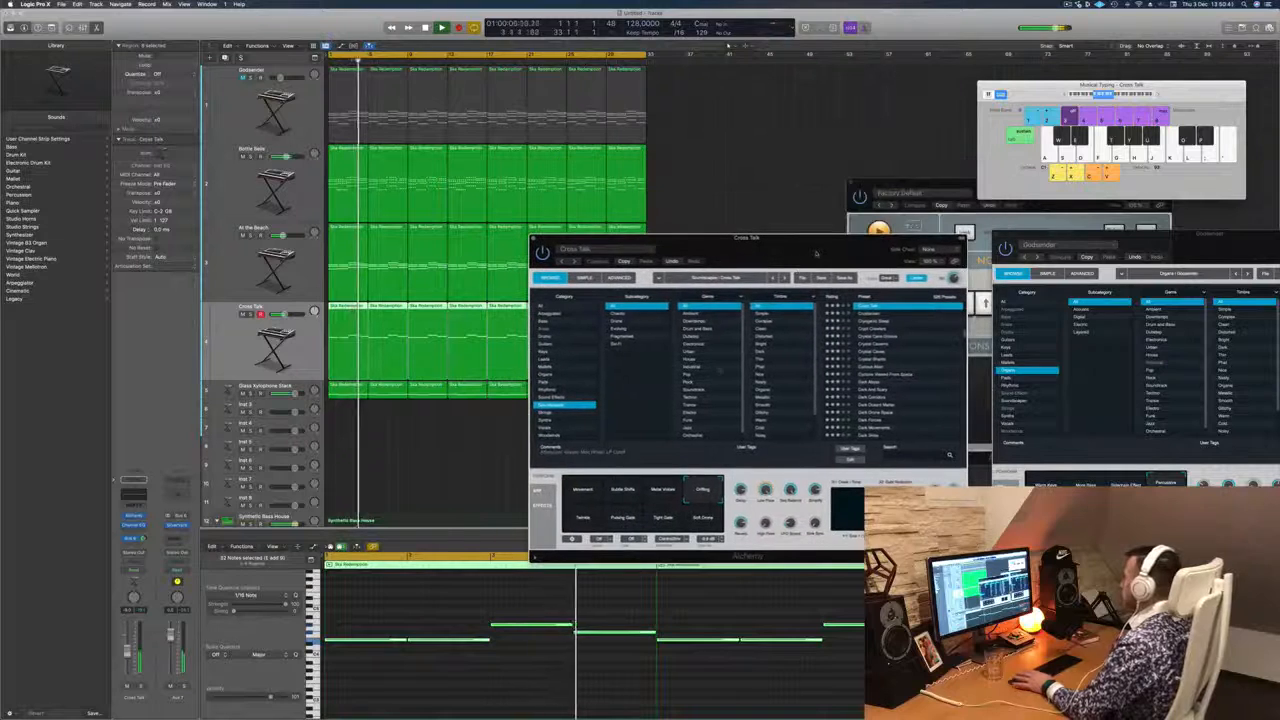
pyautogui.click(624, 489)
pyautogui.press('space')
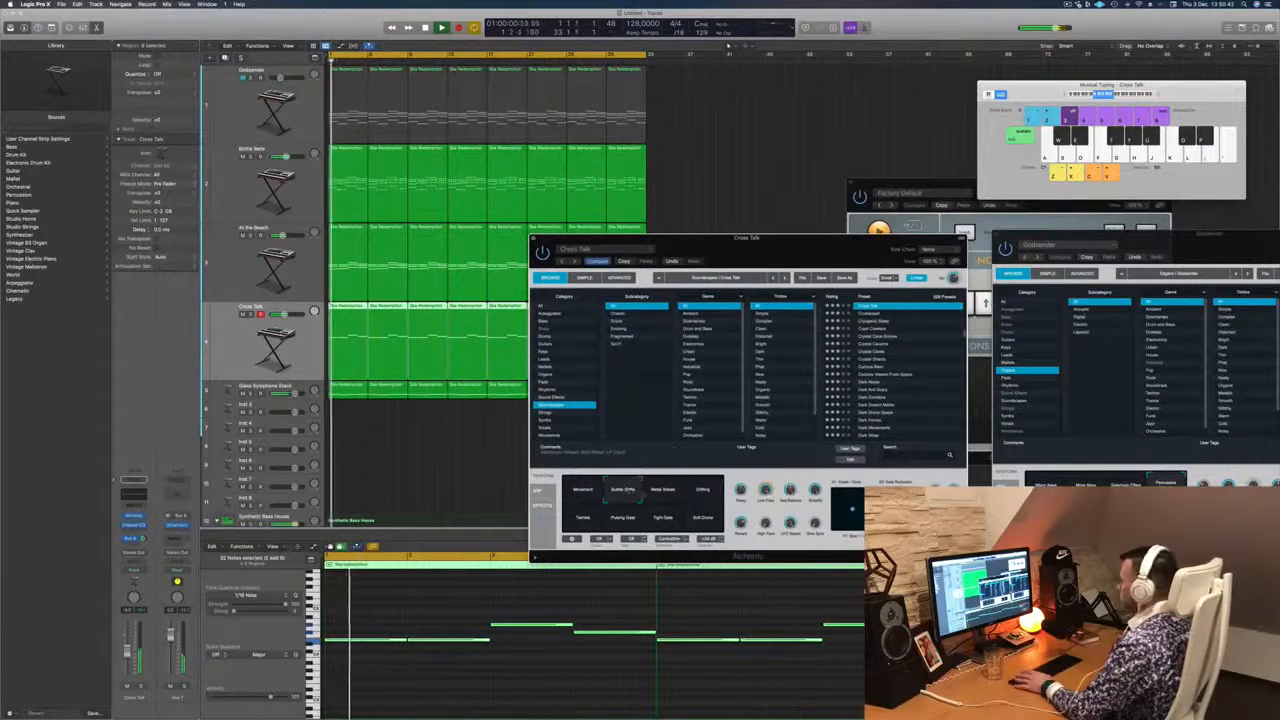
pyautogui.click(675, 495)
pyautogui.click(701, 524)
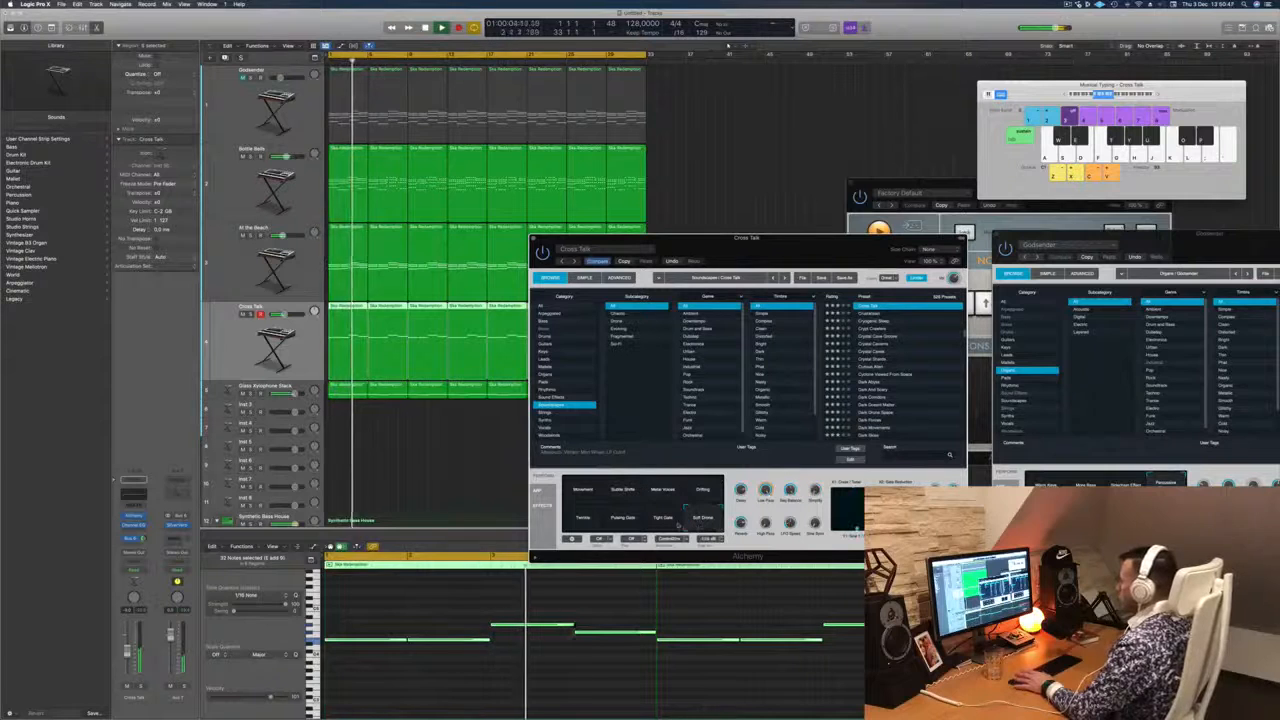
pyautogui.click(588, 520)
pyautogui.click(620, 517)
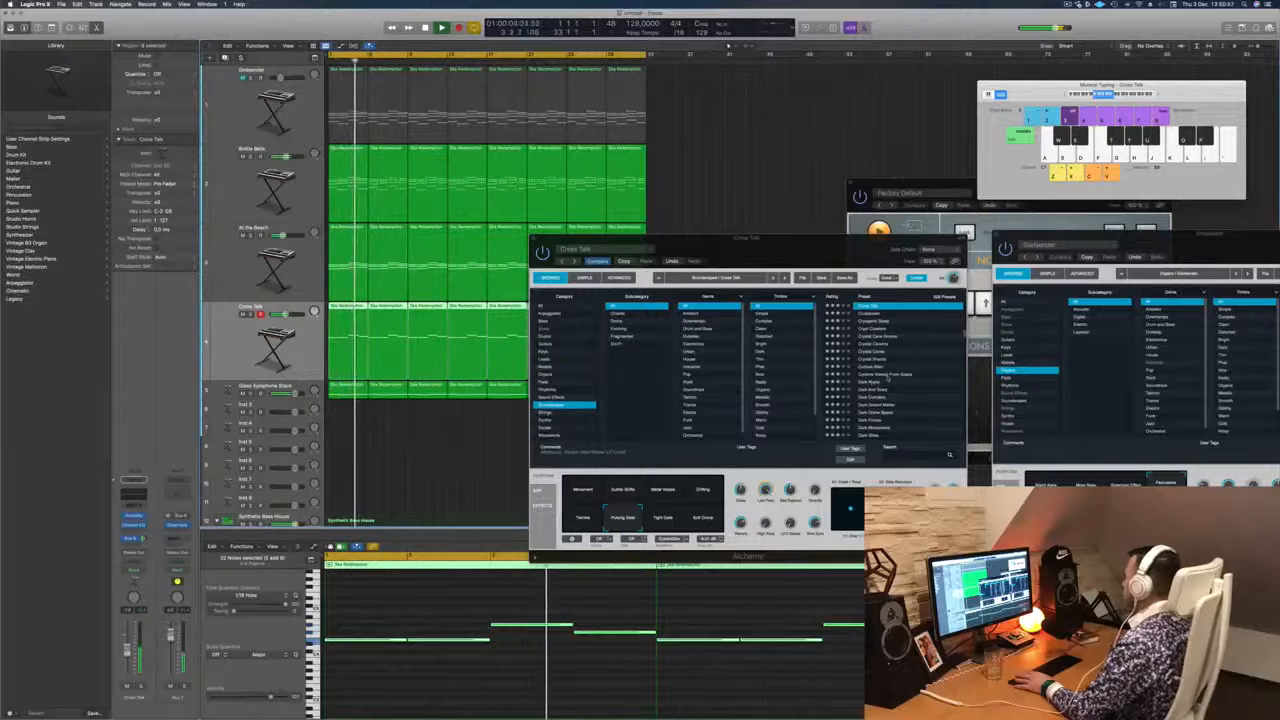
# Audition the presets Cyclone Viewed From Space and Crystal Caves on the soundscape track.
pyautogui.click(887, 374)
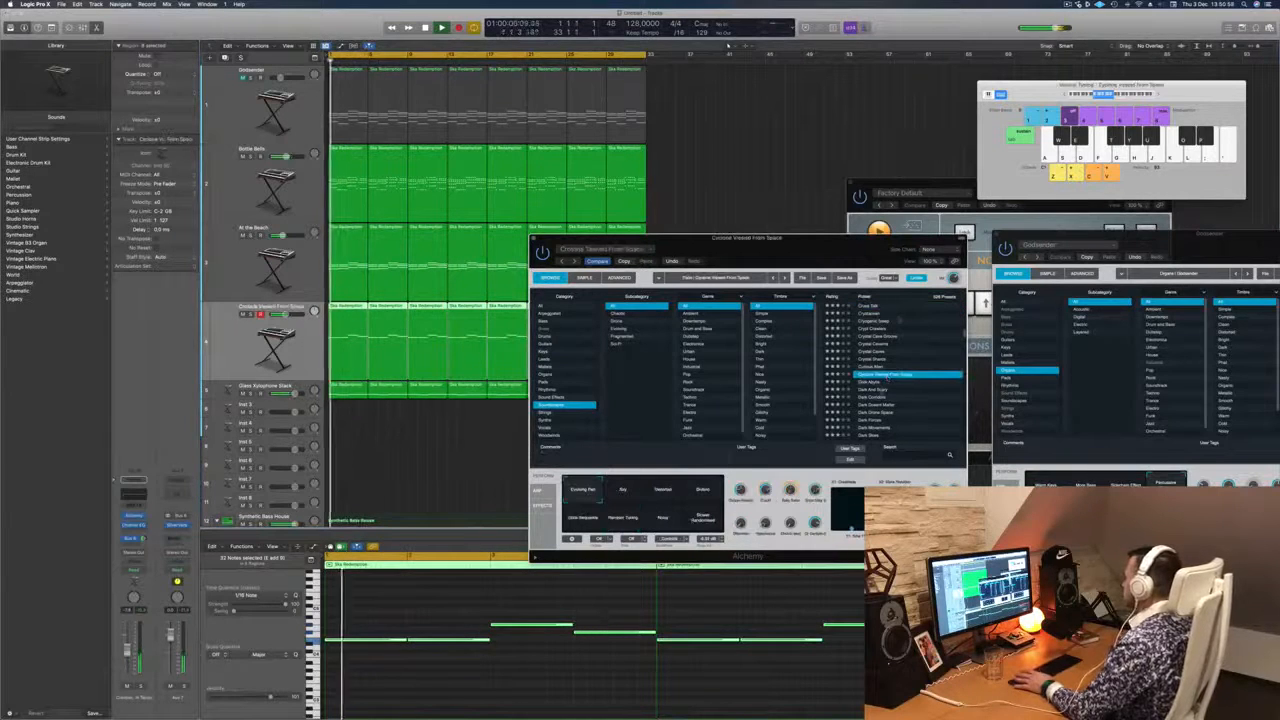
pyautogui.moveTo(868, 239); pyautogui.dragTo(750, 242)
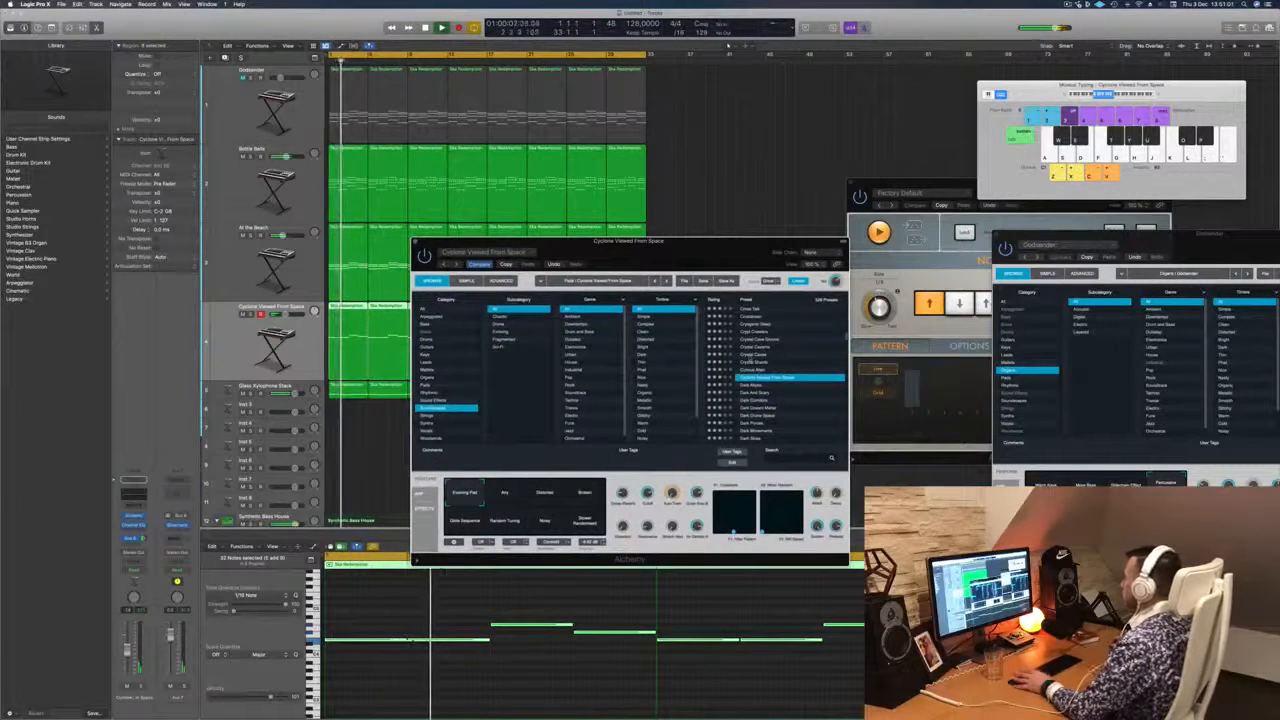
pyautogui.click(751, 356)
pyautogui.press('Return')
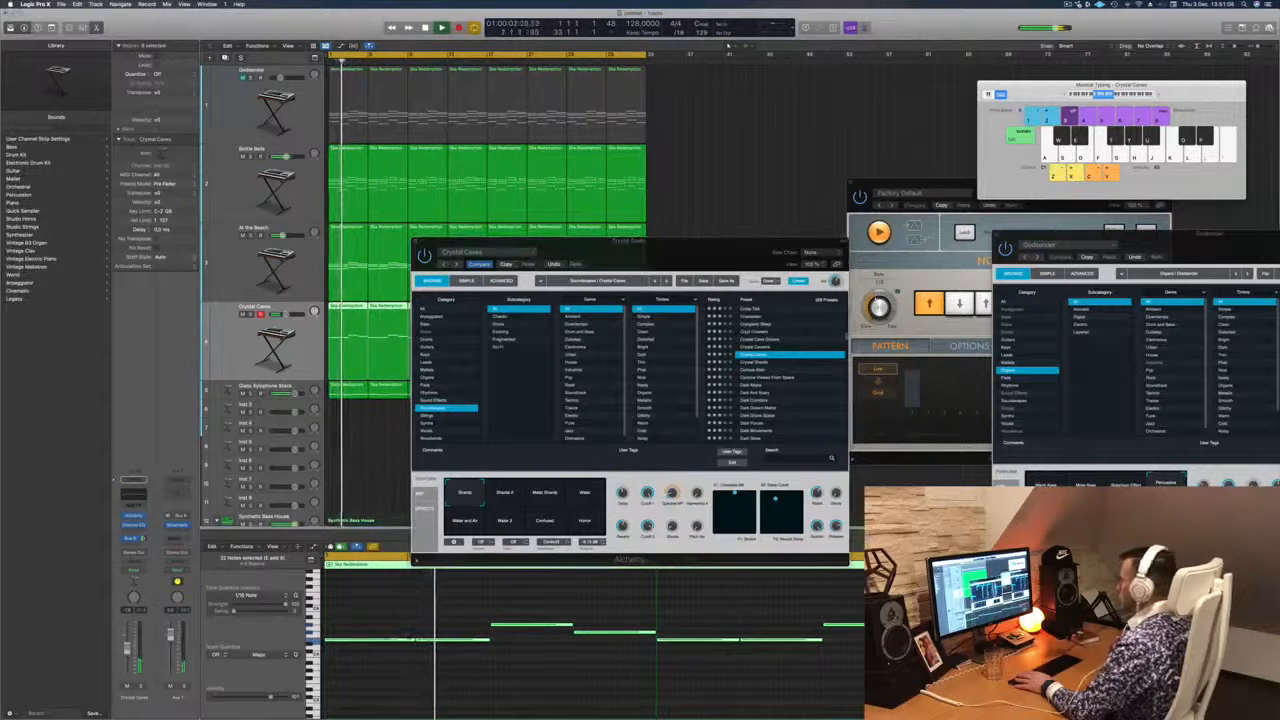
# Audition the presets Dark Times, Darkness and Light, and Deception on the soundscape track.
pyautogui.scroll(-2, 790, 409)
pyautogui.scroll(-2, 791, 403)
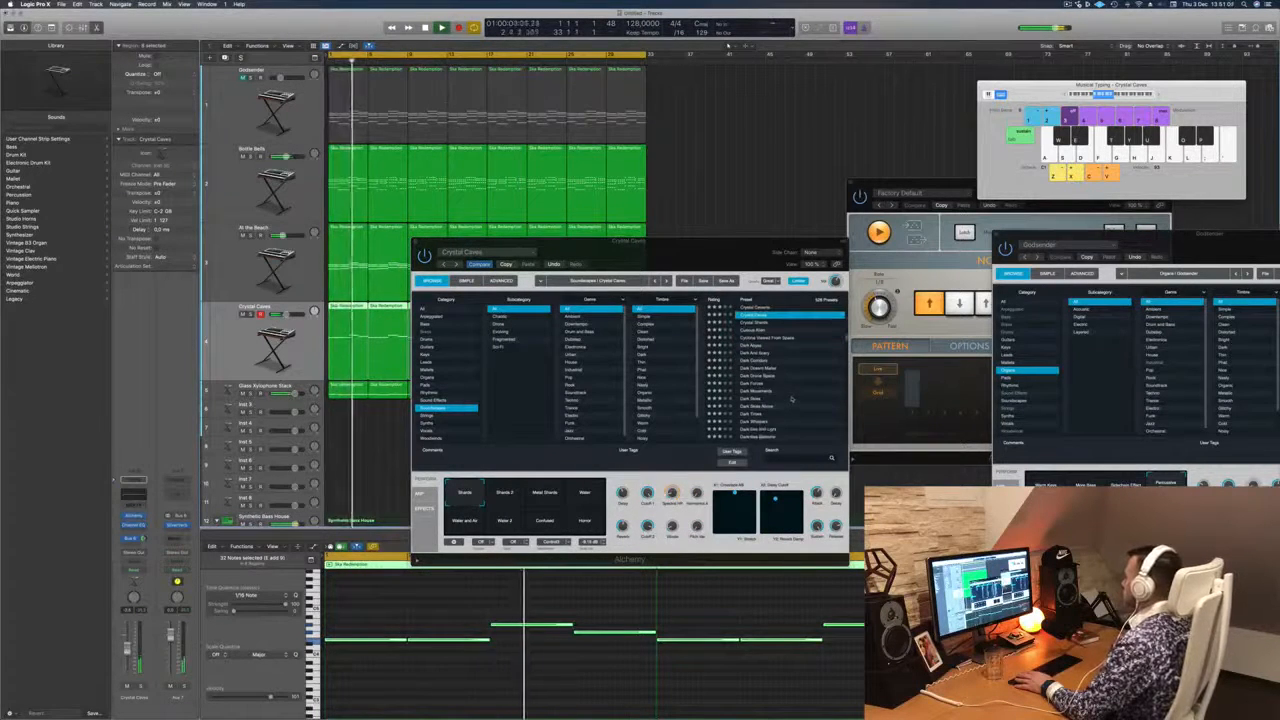
pyautogui.click(752, 413)
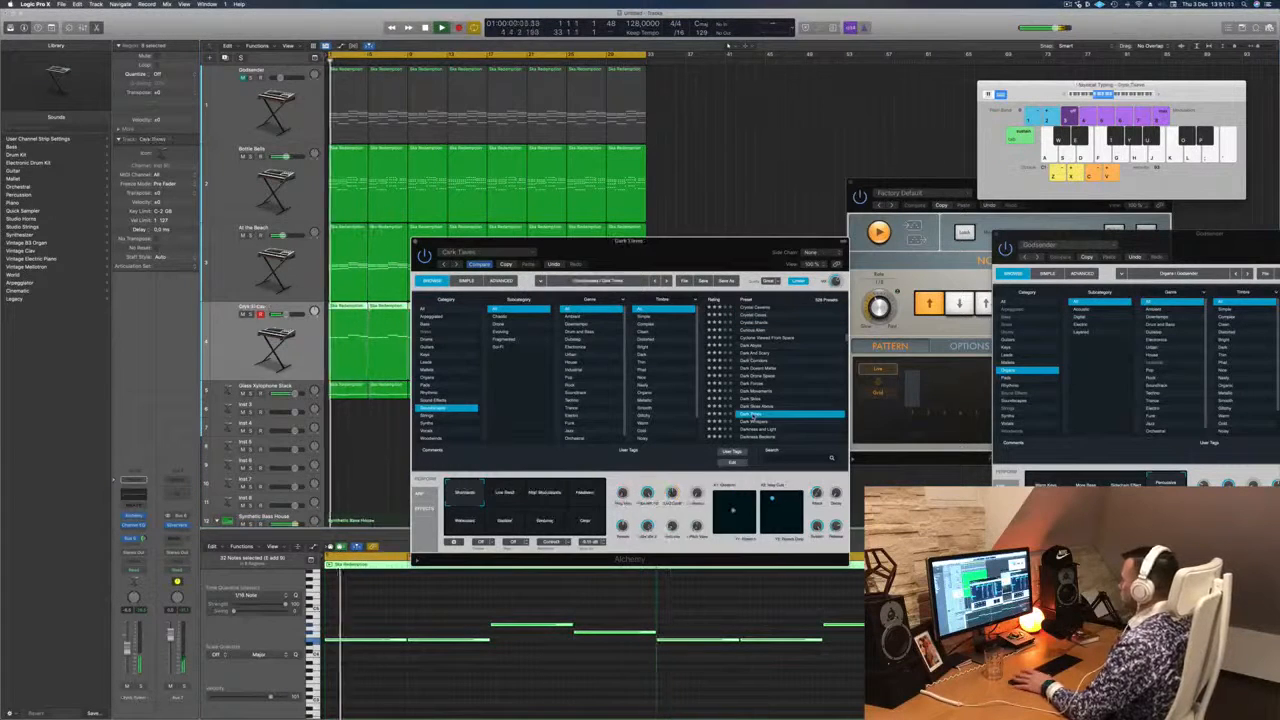
pyautogui.scroll(-4, 776, 402)
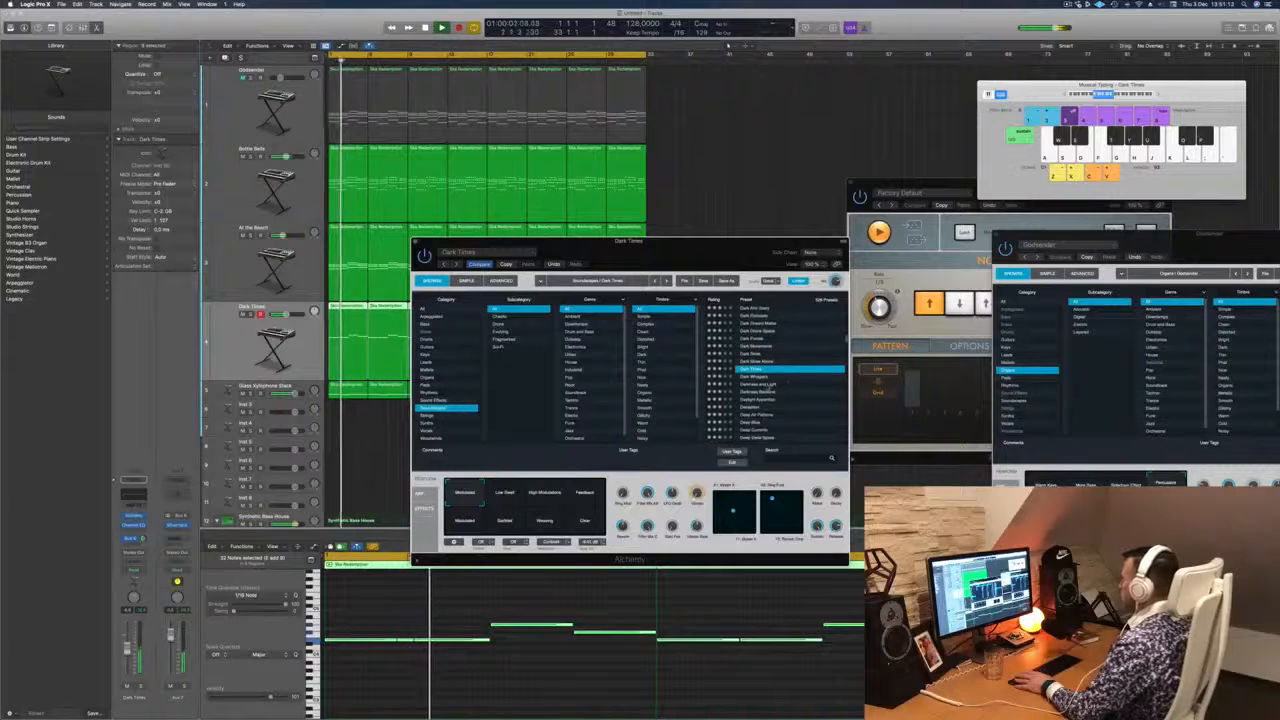
pyautogui.click(767, 386)
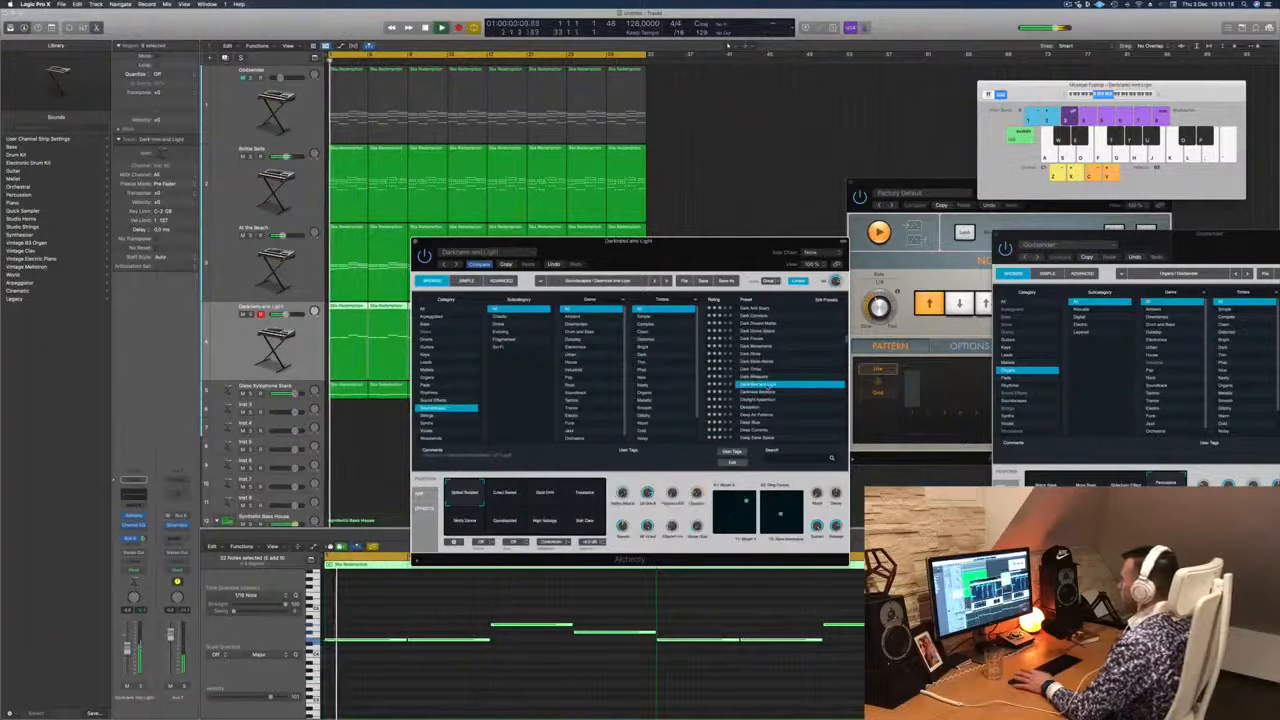
pyautogui.scroll(-3, 775, 374)
pyautogui.click(758, 373)
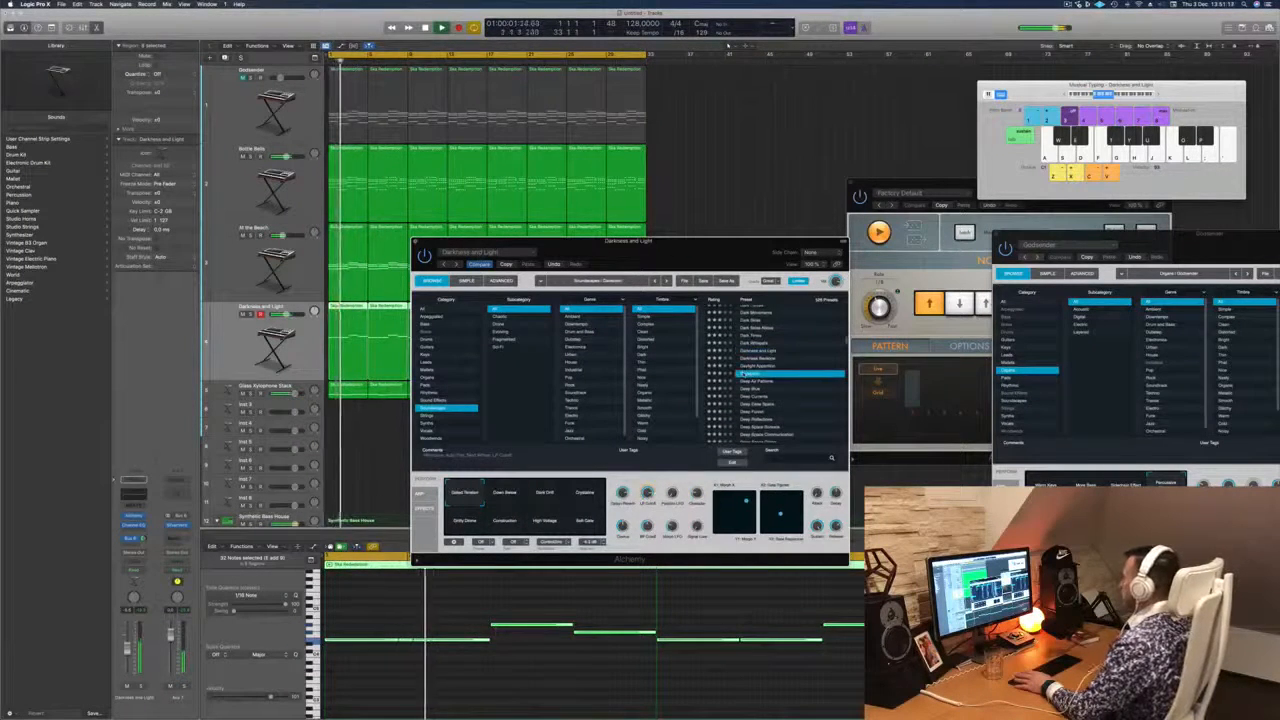
# Load the Deep Air Patterns preset, try its Warm and Water Pad snapshots, and settle on Shimmering Pad.
pyautogui.click(757, 381)
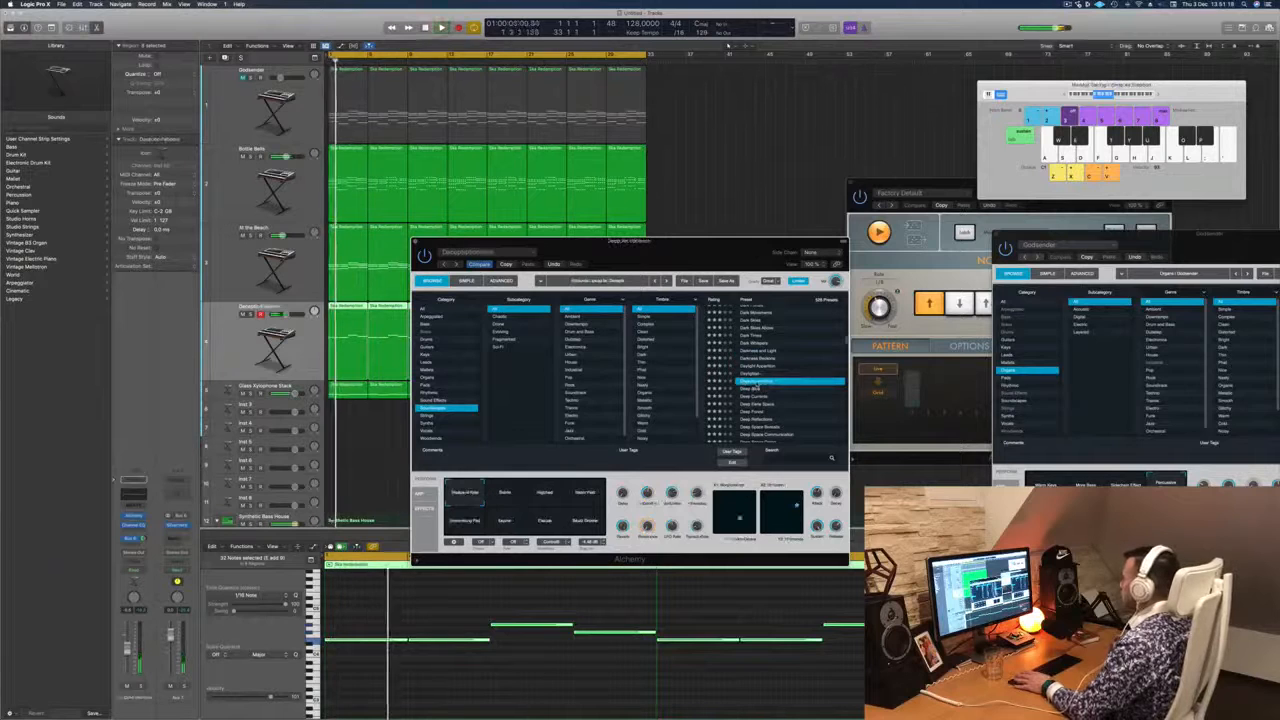
pyautogui.moveTo(702, 256); pyautogui.dragTo(966, 182)
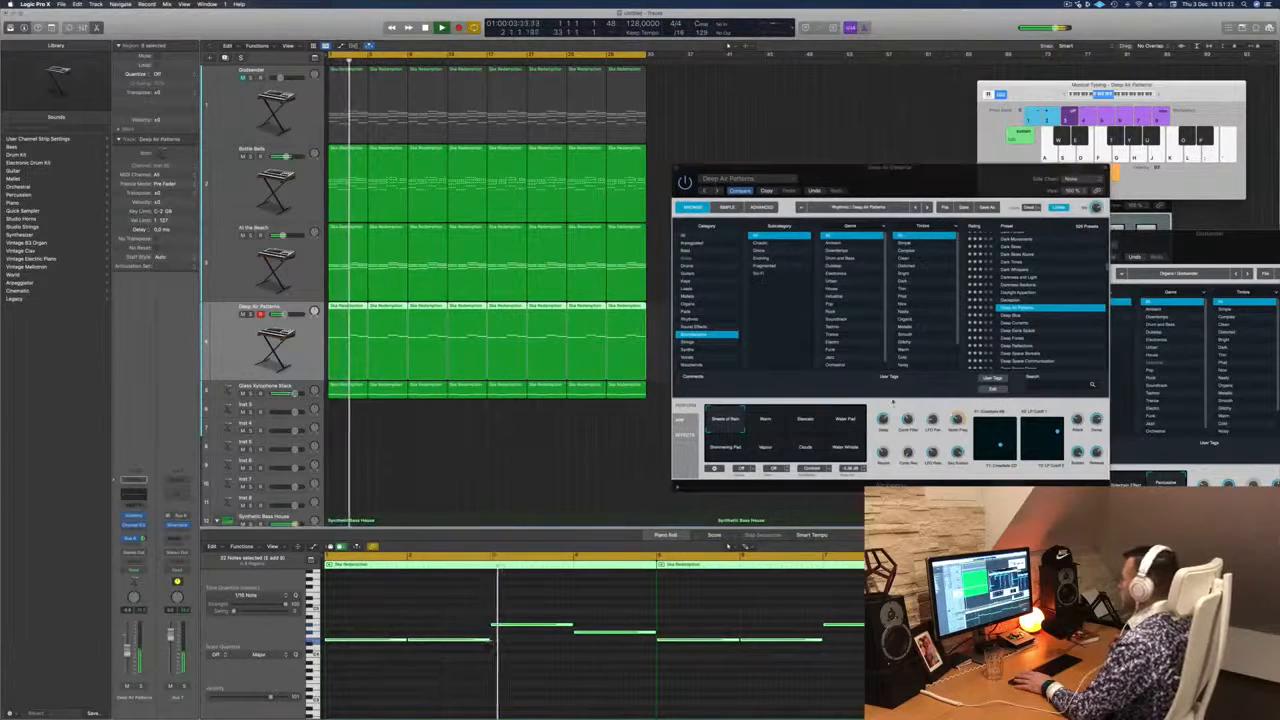
pyautogui.click(762, 425)
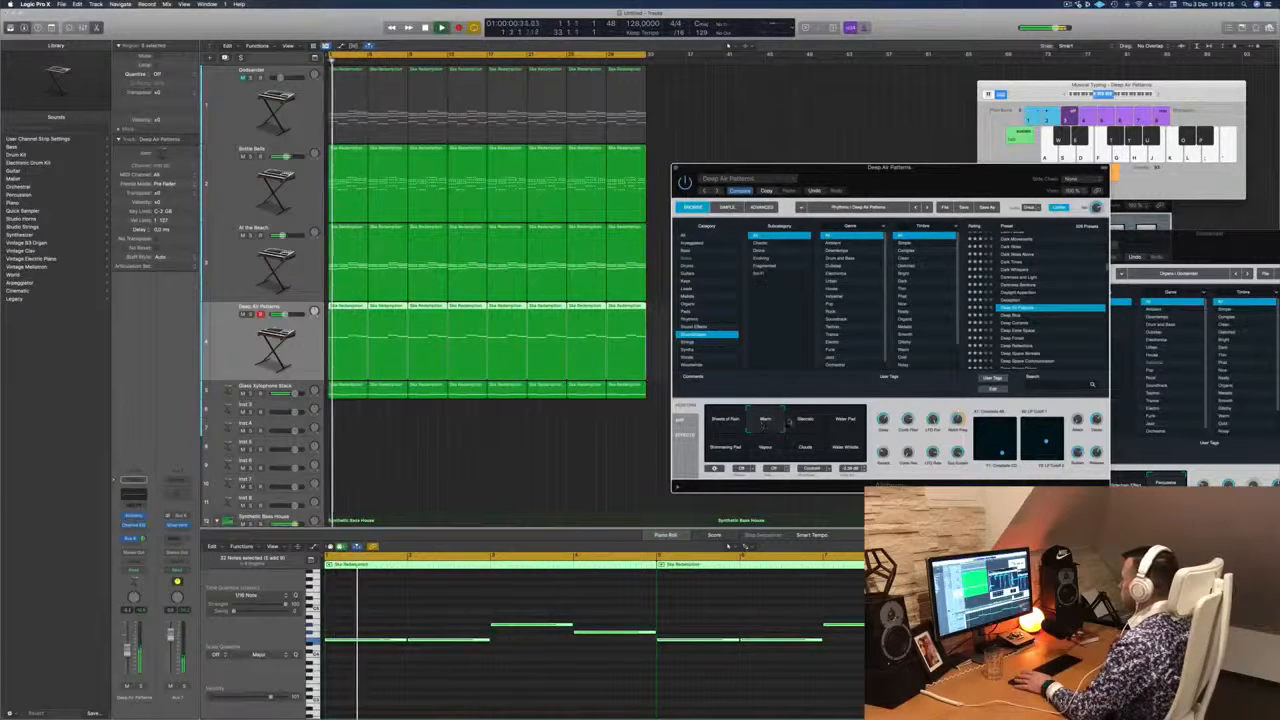
pyautogui.click(835, 423)
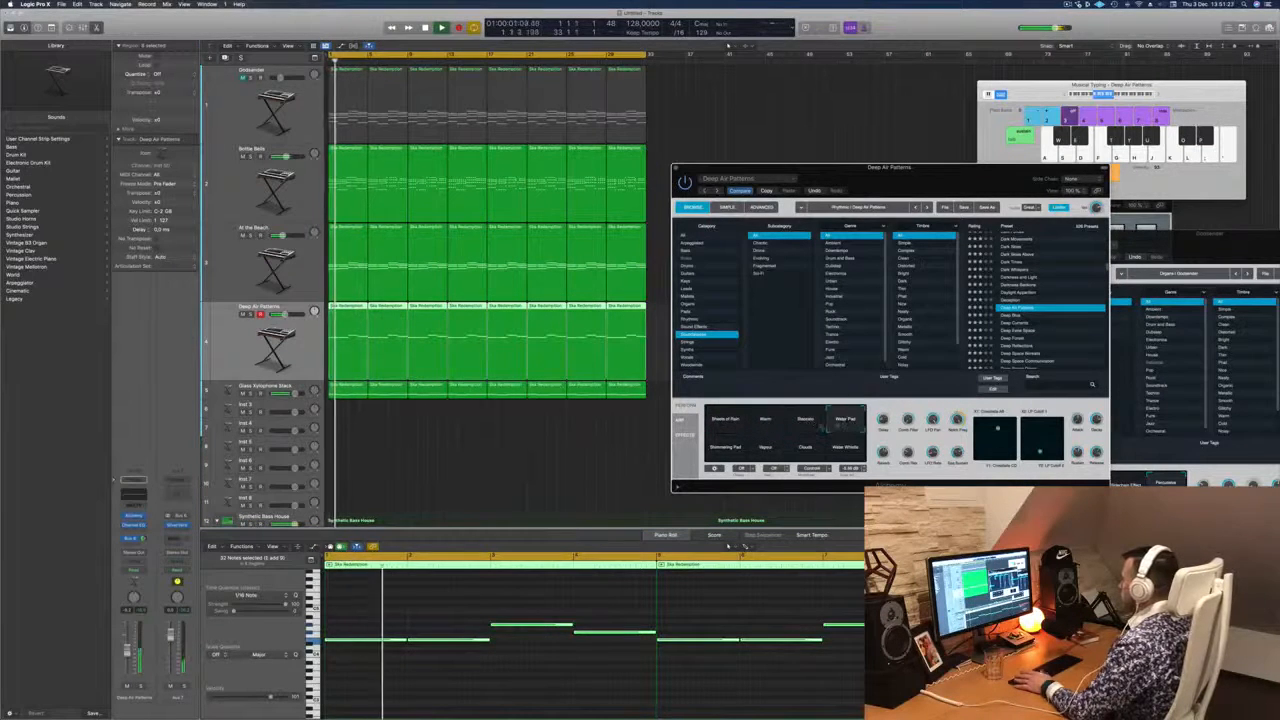
pyautogui.click(728, 448)
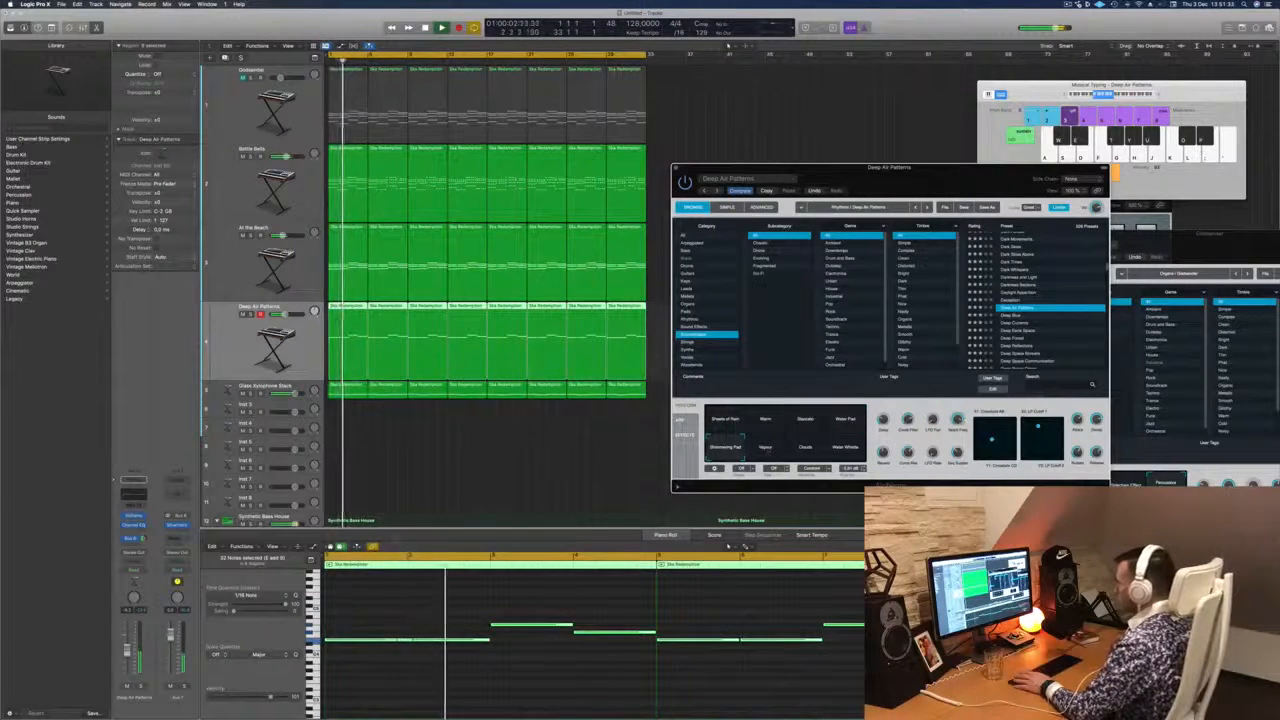
# Check Deep Air Patterns in solo and in the full mix, close Alchemy, and fit all regions in the arrangement view.
pyautogui.click(141, 686)
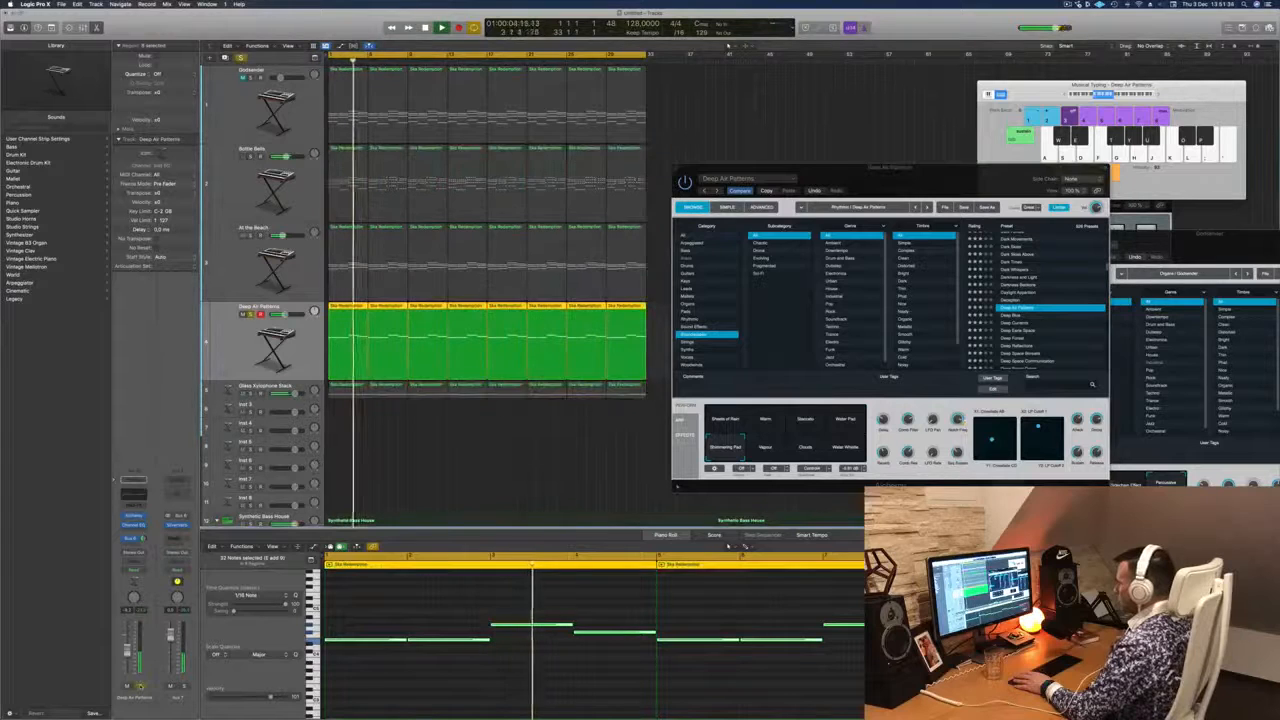
pyautogui.click(141, 686)
pyautogui.press('Return')
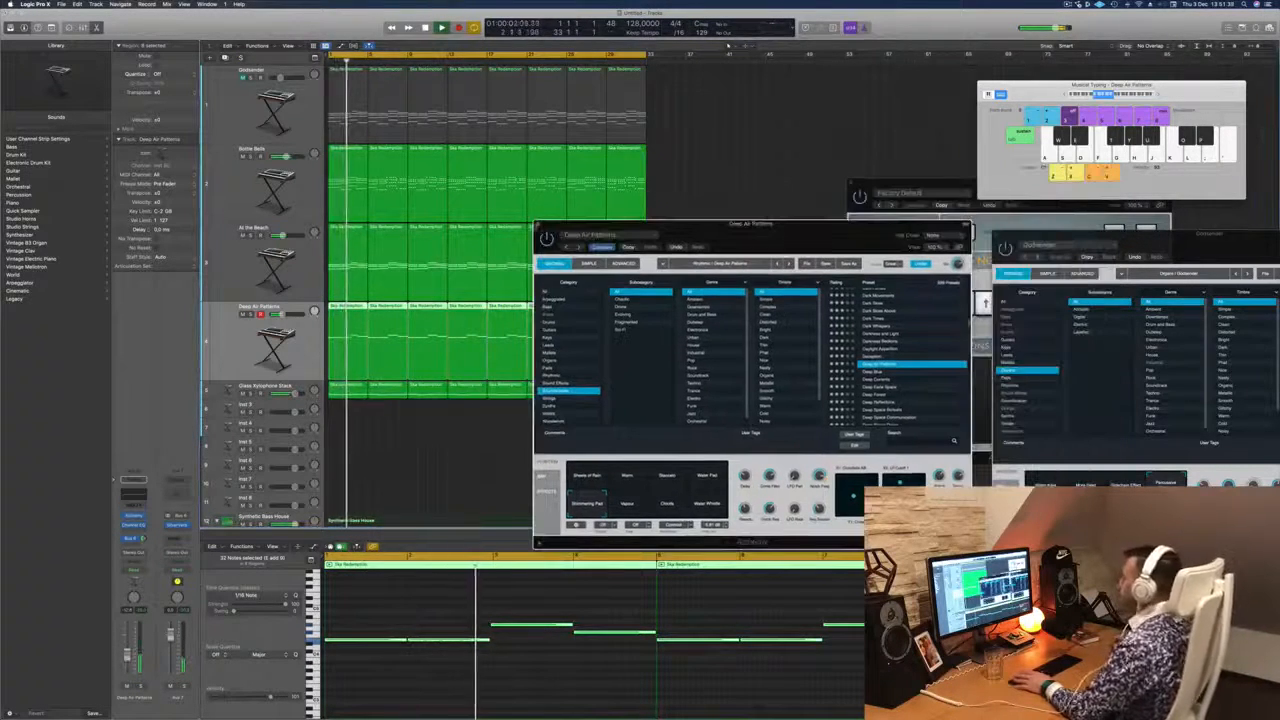
pyautogui.press('super+w')
pyautogui.press('z')
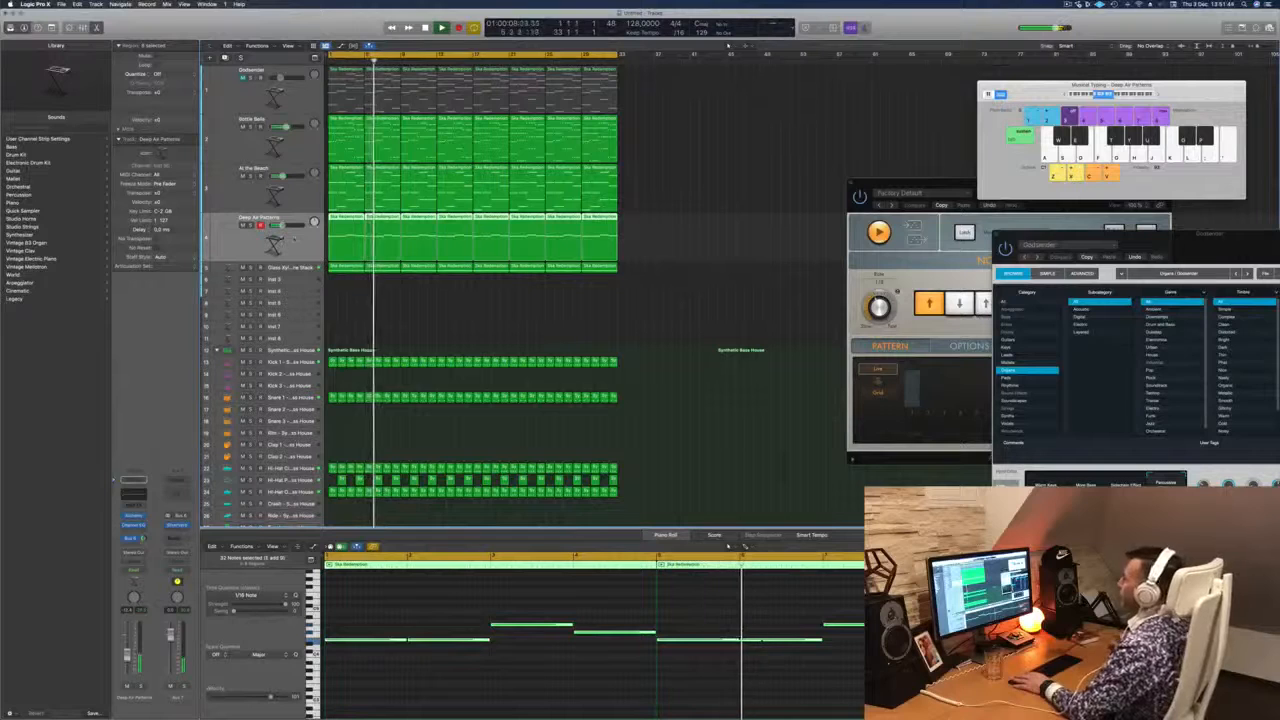
# Replay the arrangement from the start and check the mix with the Godsender track unmuted.
pyautogui.press('Down')
pyautogui.press('Return')
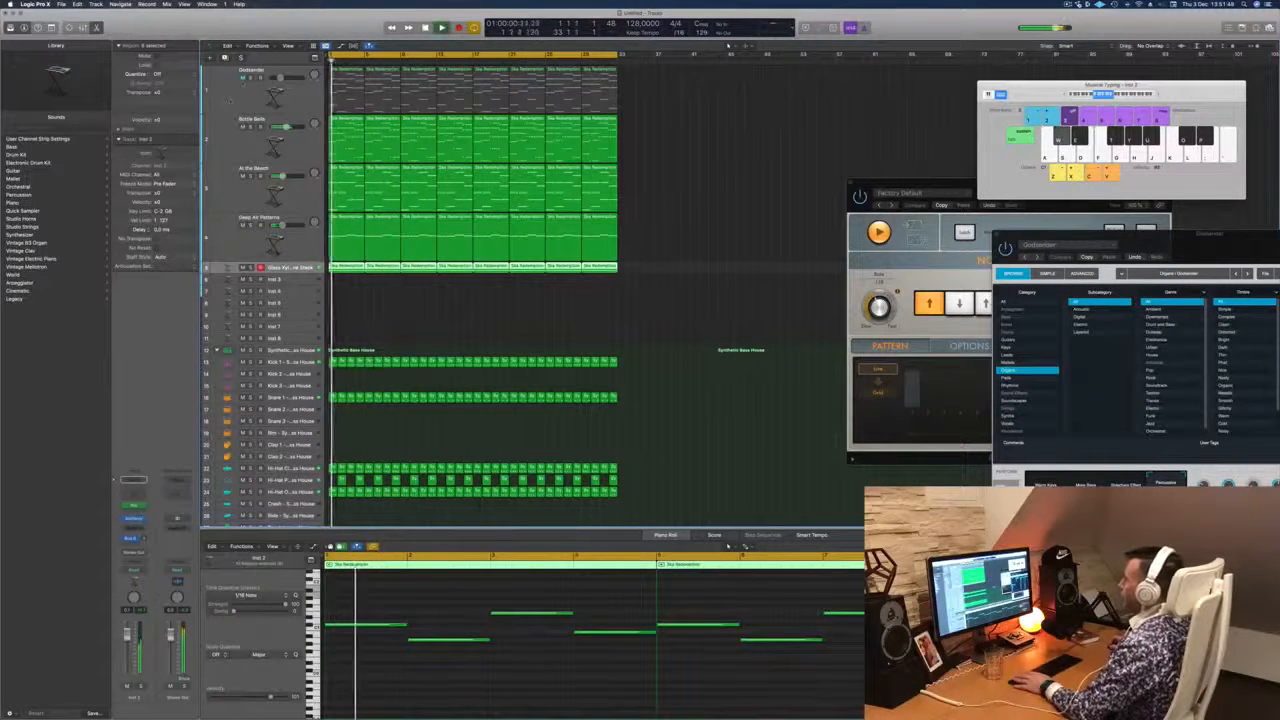
pyautogui.press('Up')
pyautogui.press('Up')
pyautogui.press('Up')
pyautogui.press('Up')
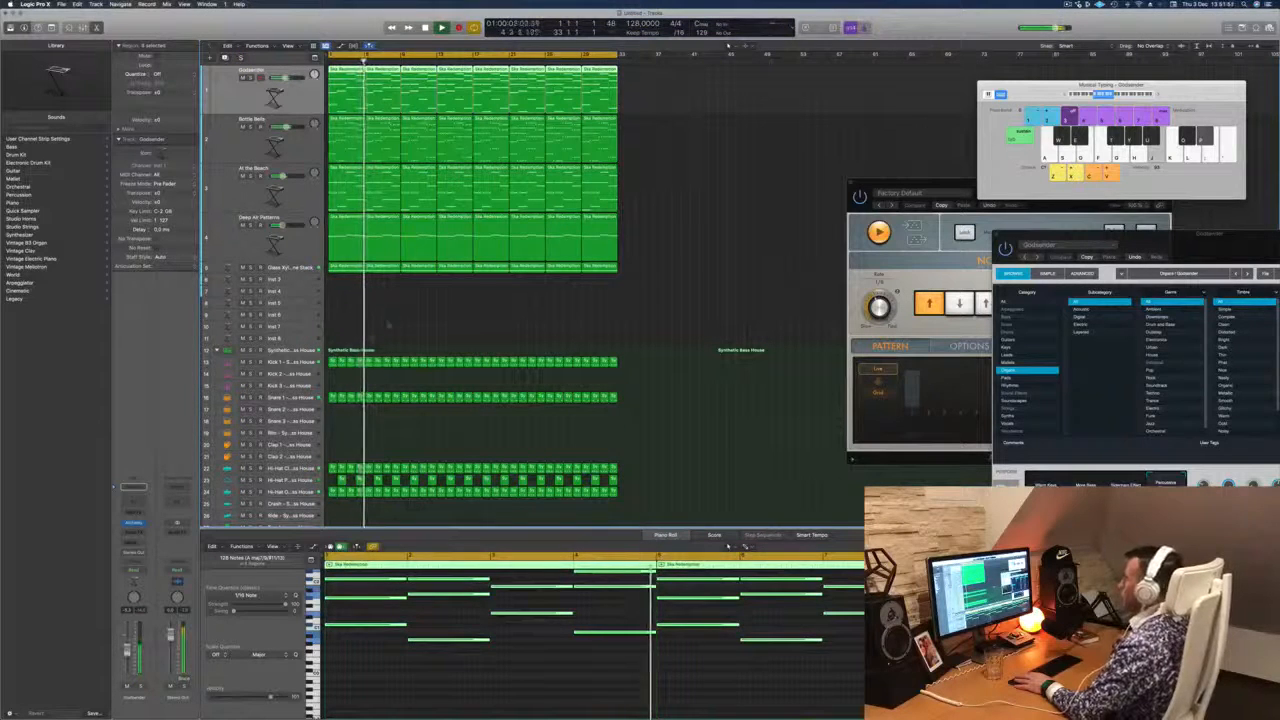
pyautogui.click(432, 303)
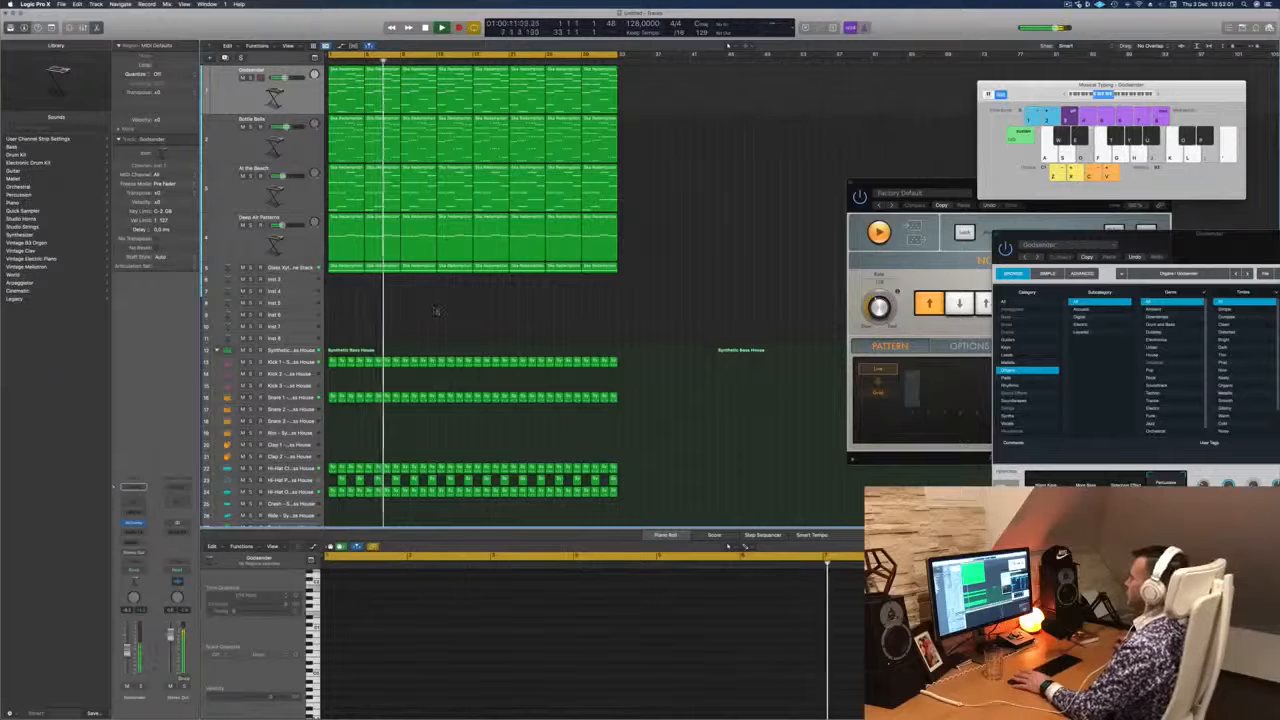
# Duplicate the Glass Xylophone Stack track, enlarge the new track, and move the Musical Typing keyboard beside the arrangement.
pyautogui.press('Down')
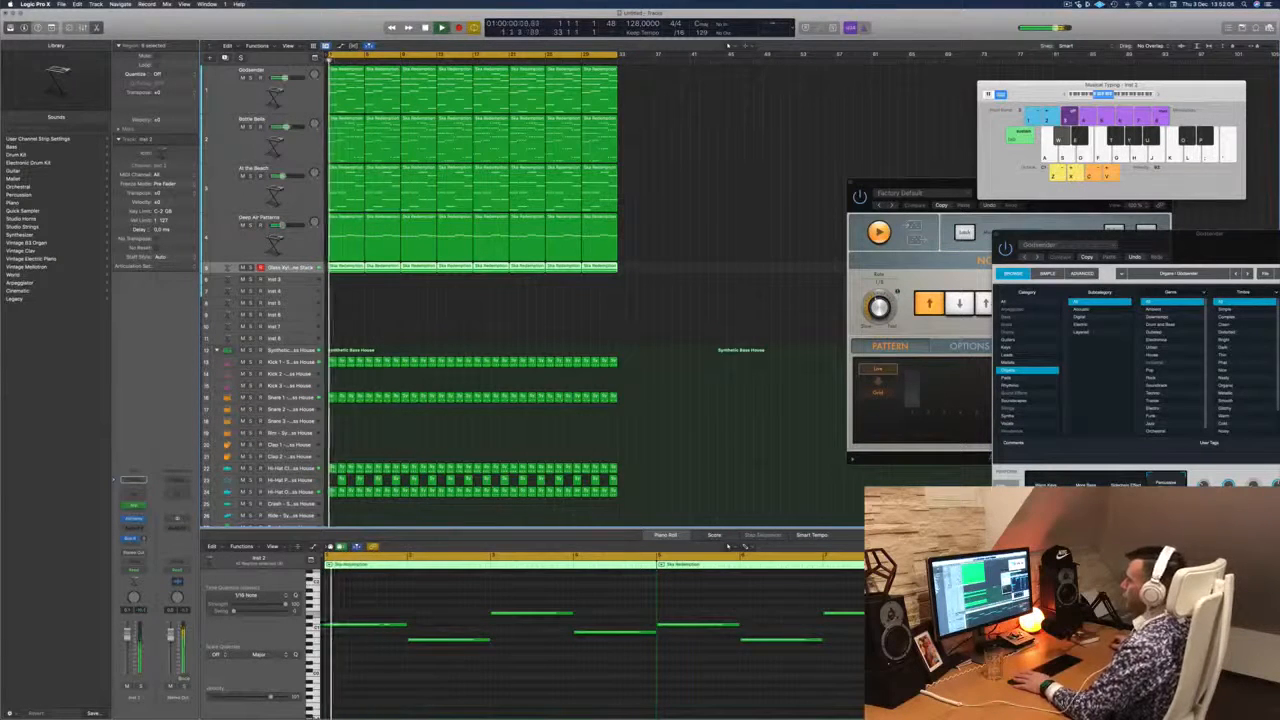
pyautogui.press('super+d')
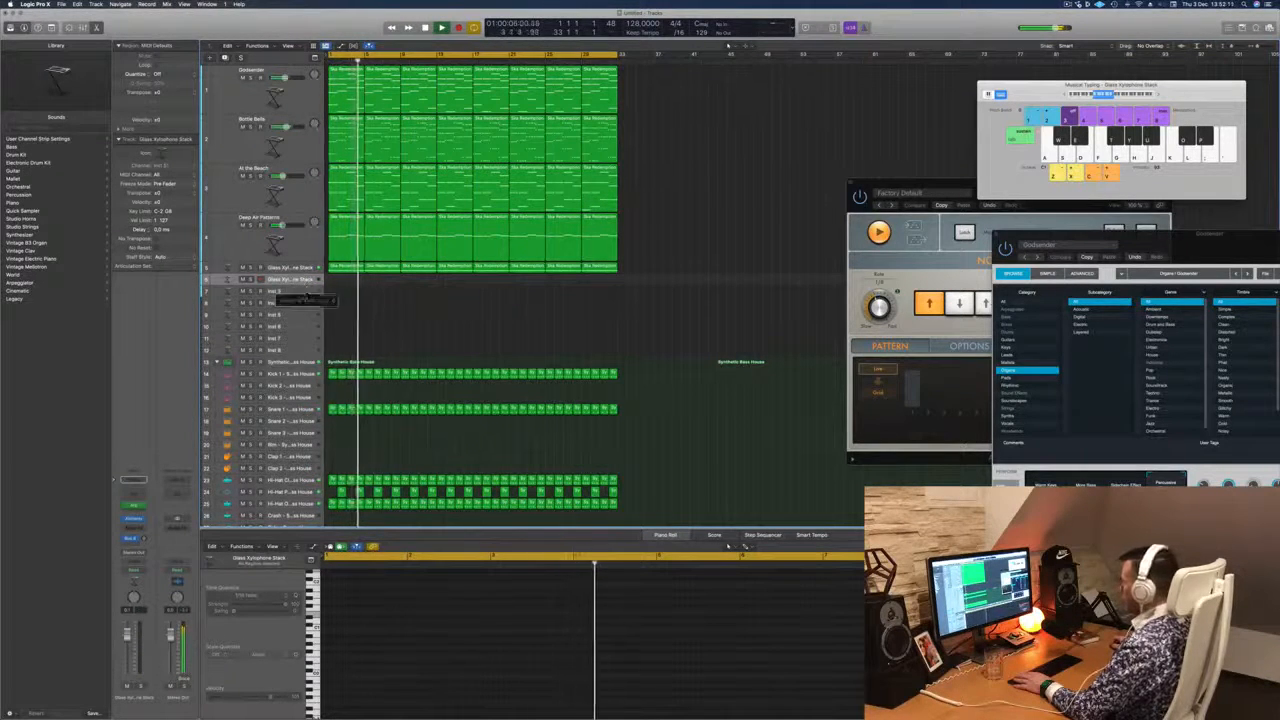
pyautogui.hotkey('ctrl', 'z')
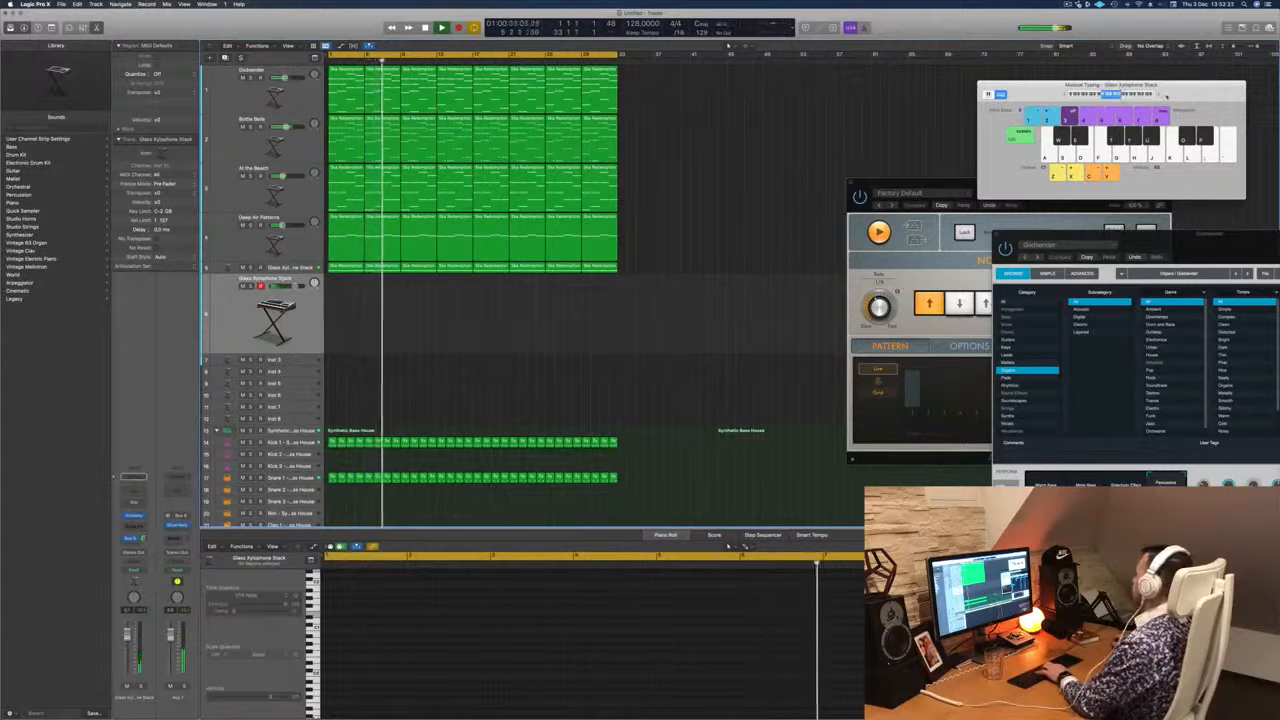
pyautogui.moveTo(1165, 97); pyautogui.dragTo(913, 102)
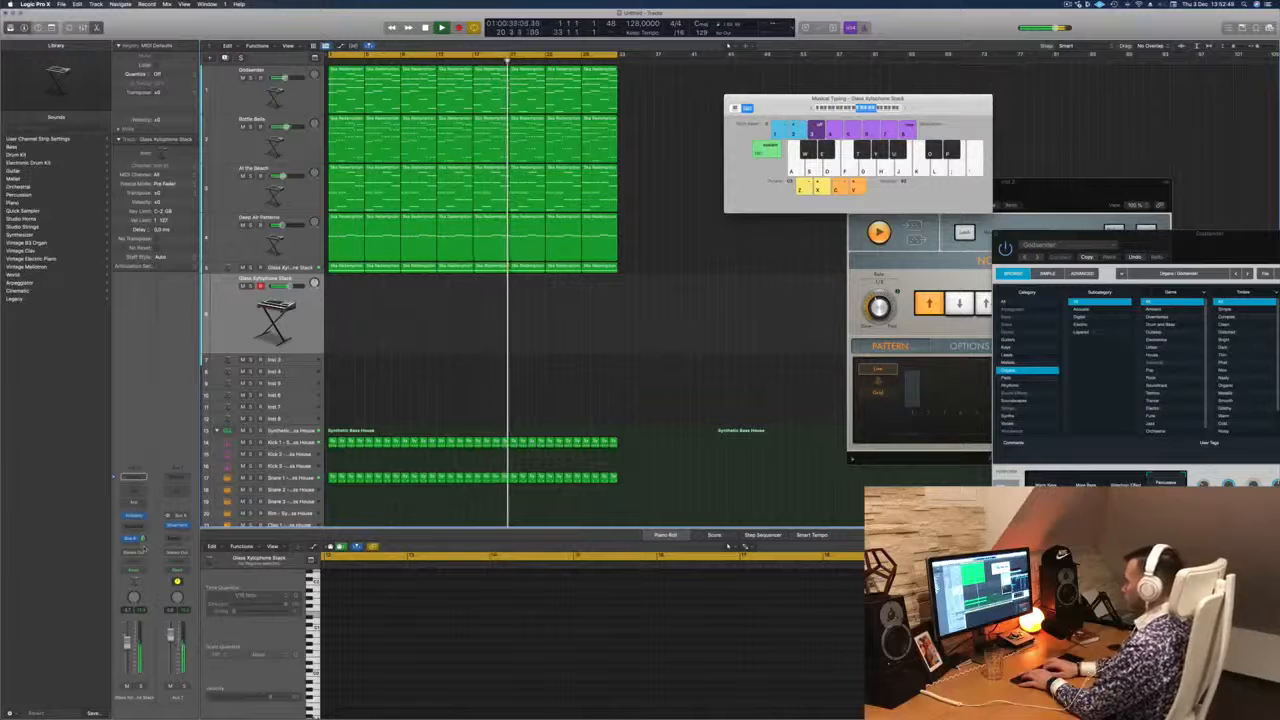
# Record a short-note melody on the new Glass Xylophone Stack track from about bar 25 to the cycle's end.
pyautogui.press('r')
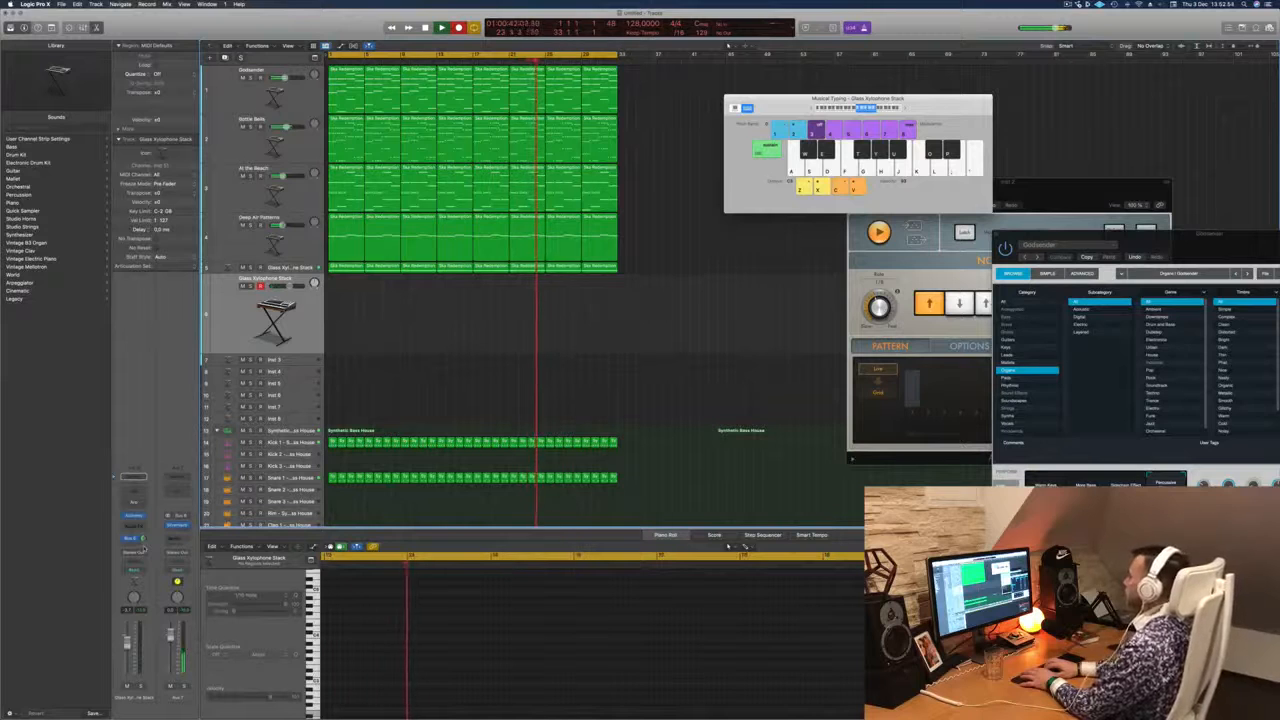
pyautogui.press('k')
pyautogui.press('j')
pyautogui.press('l')
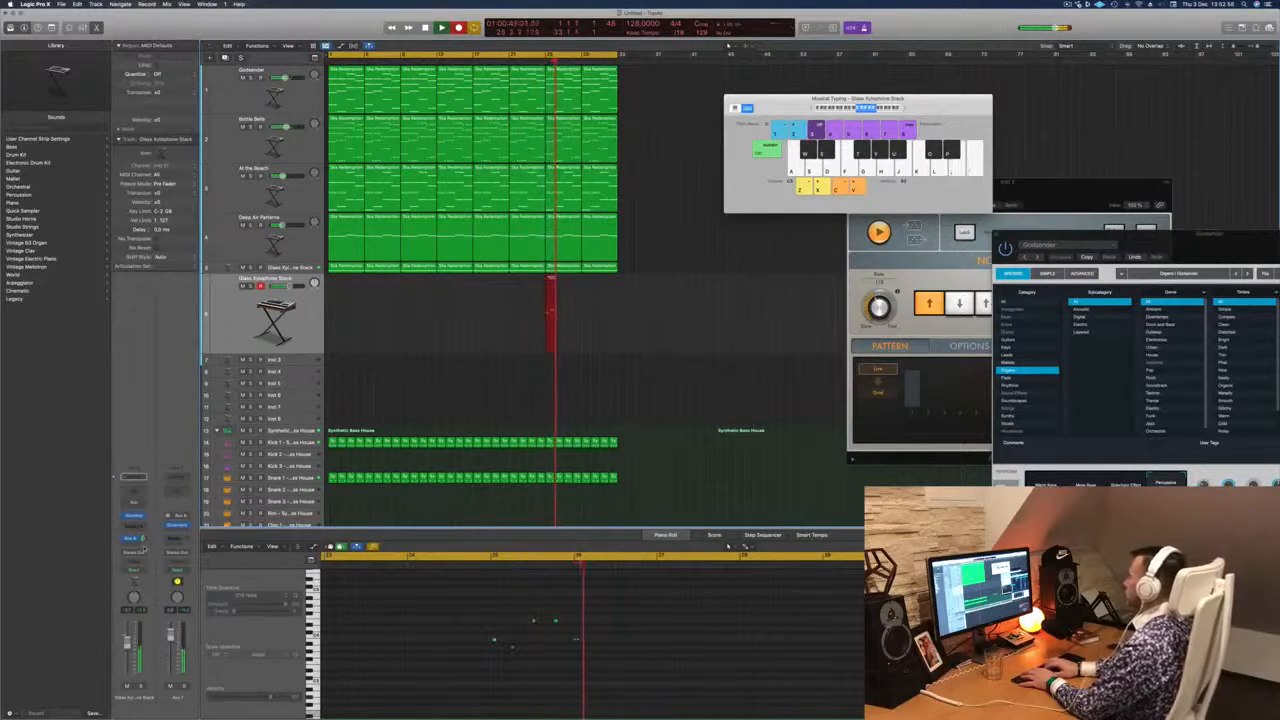
pyautogui.press('k')
pyautogui.press('k')
pyautogui.press('j')
pyautogui.press('l')
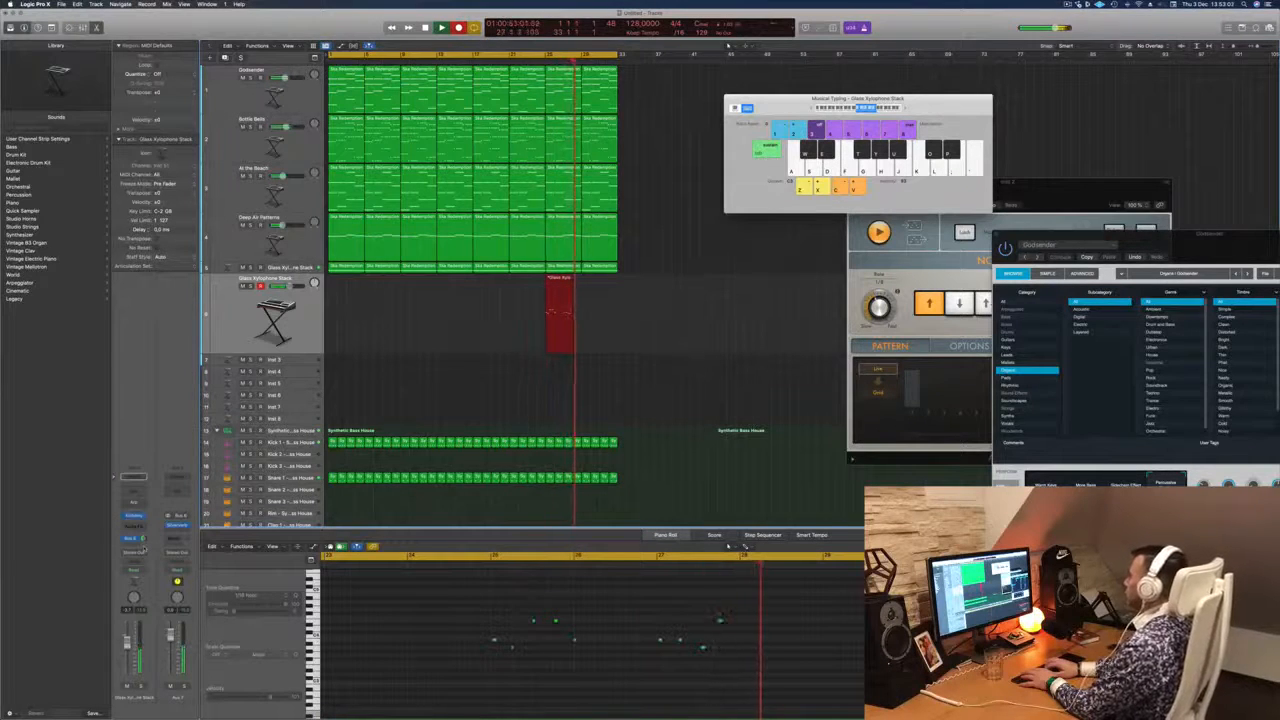
pyautogui.press('k')
pyautogui.press('k')
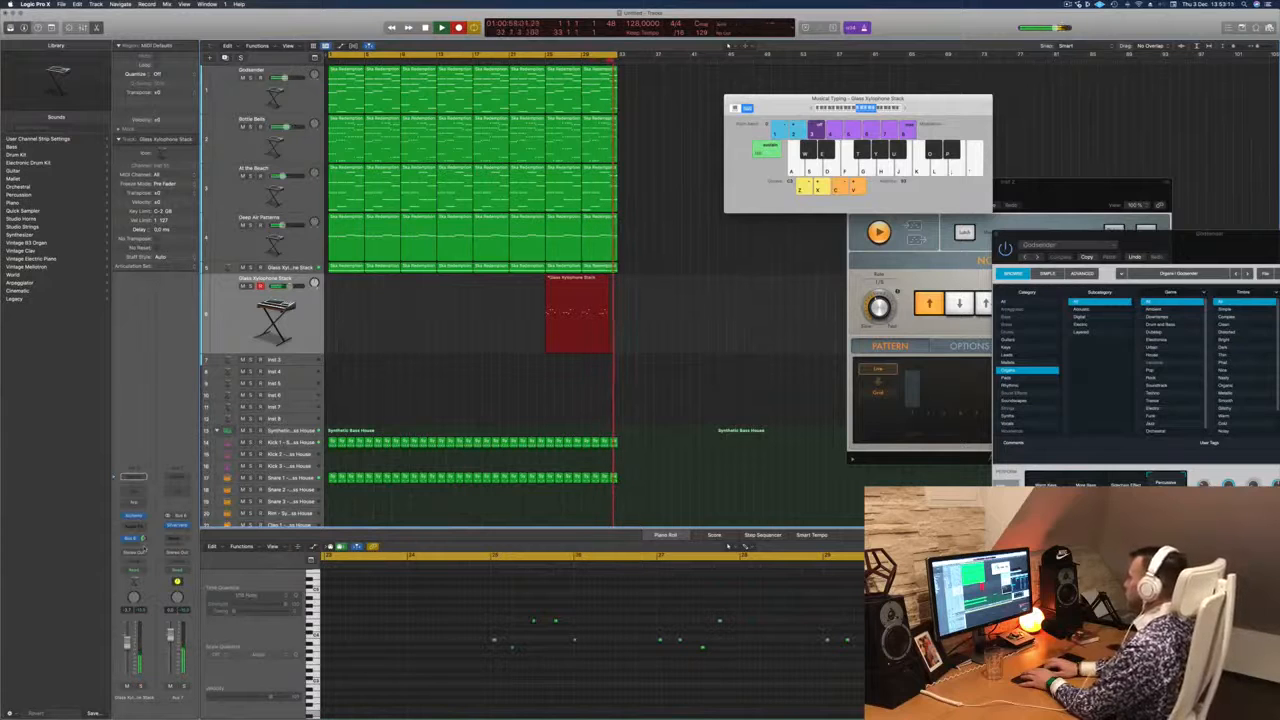
pyautogui.press('space')
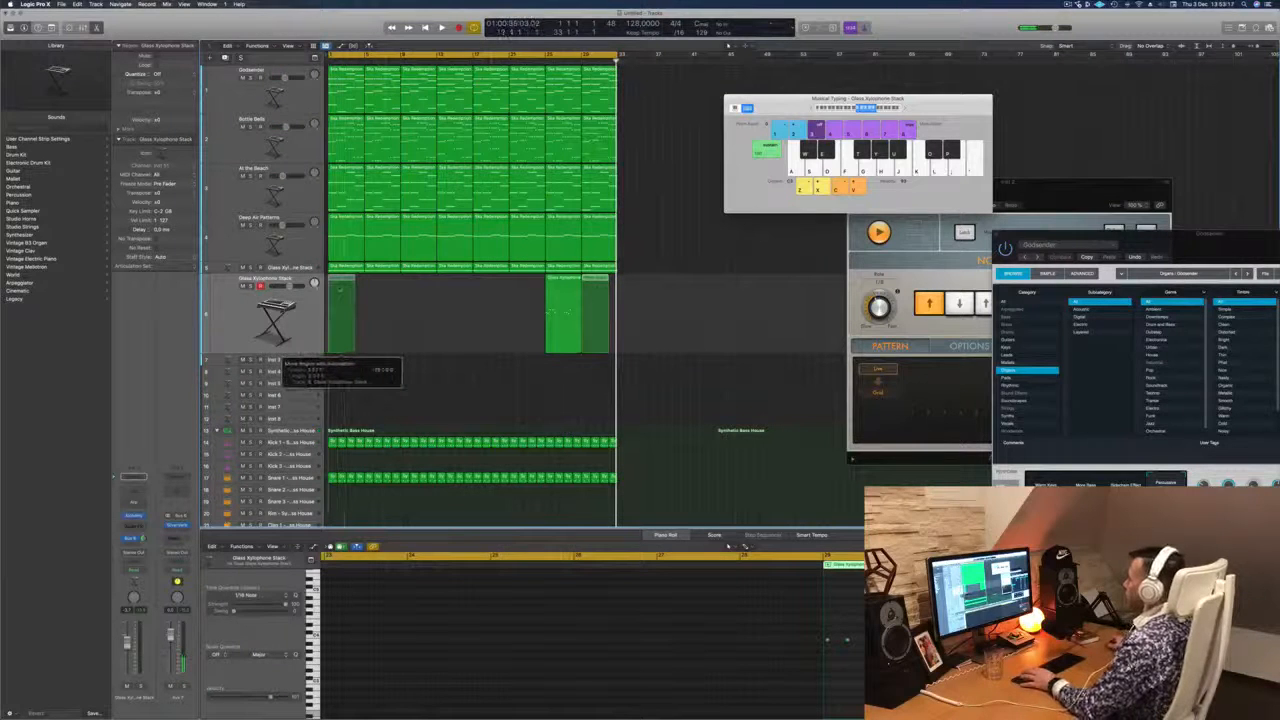
# Move the latter part of the recorded melody to bar 1, check its notes, and delete the leftover region at bar 25.
pyautogui.press('Return')
pyautogui.press('space')
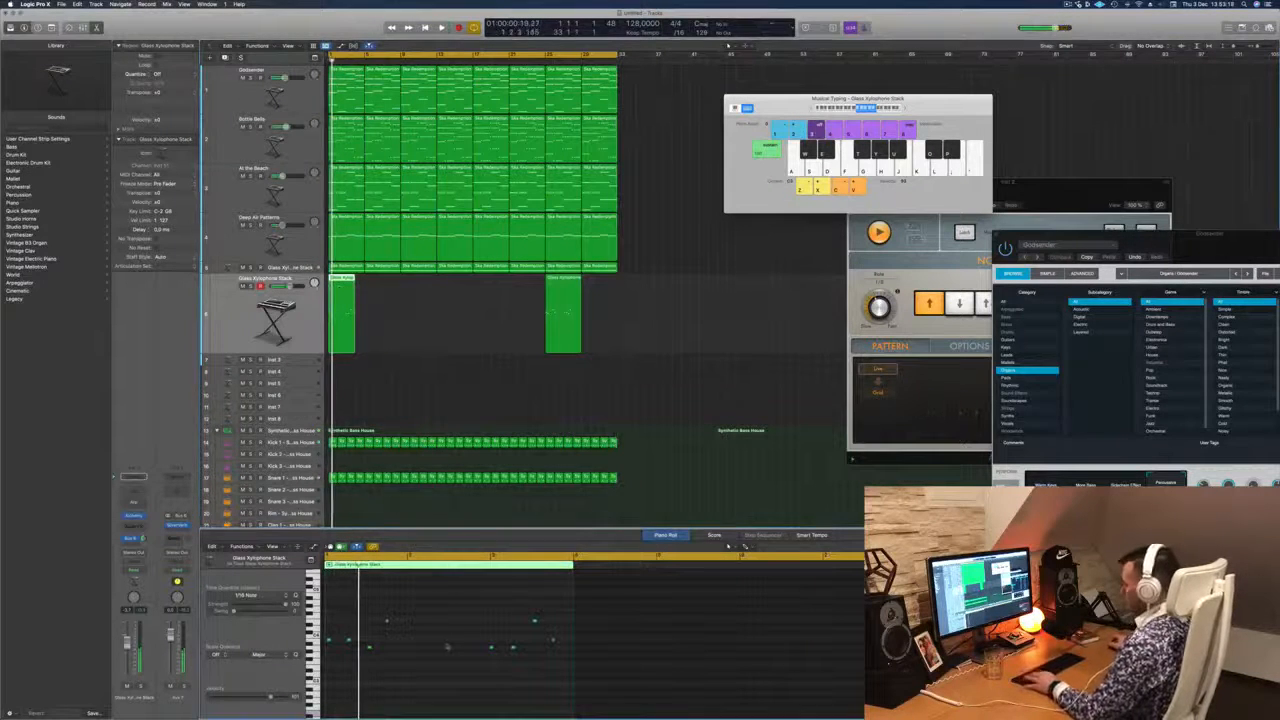
pyautogui.press('super+Right')
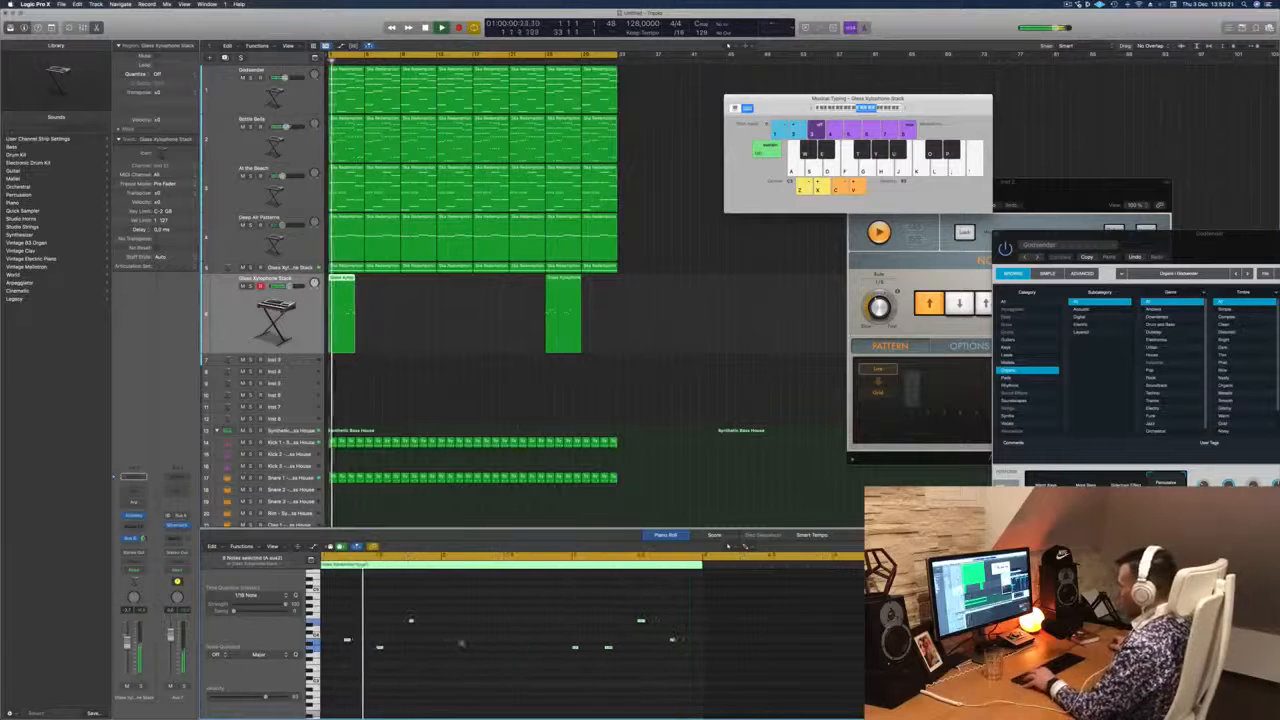
pyautogui.press('super+Left')
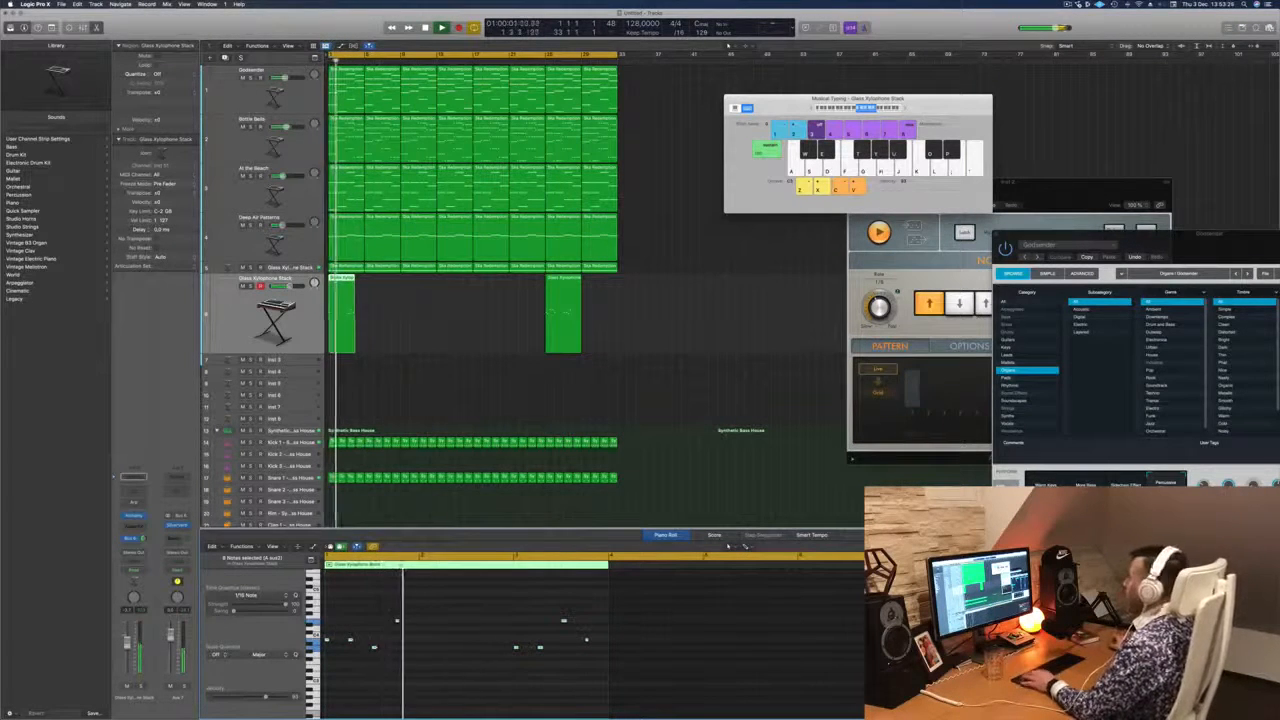
pyautogui.press('super+Right')
pyautogui.press('Delete')
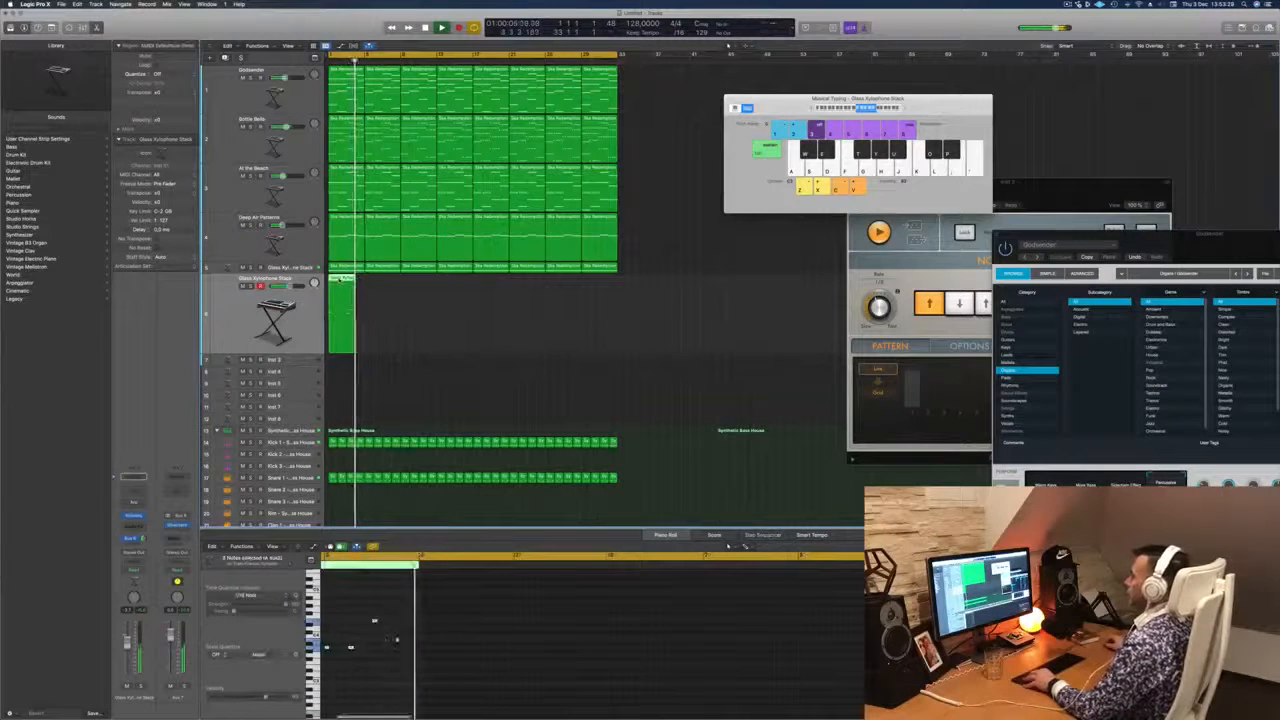
# Extend the xylophone melody region to four bars, repeat it to the end of the cycle, and play it back.
pyautogui.click(341, 284)
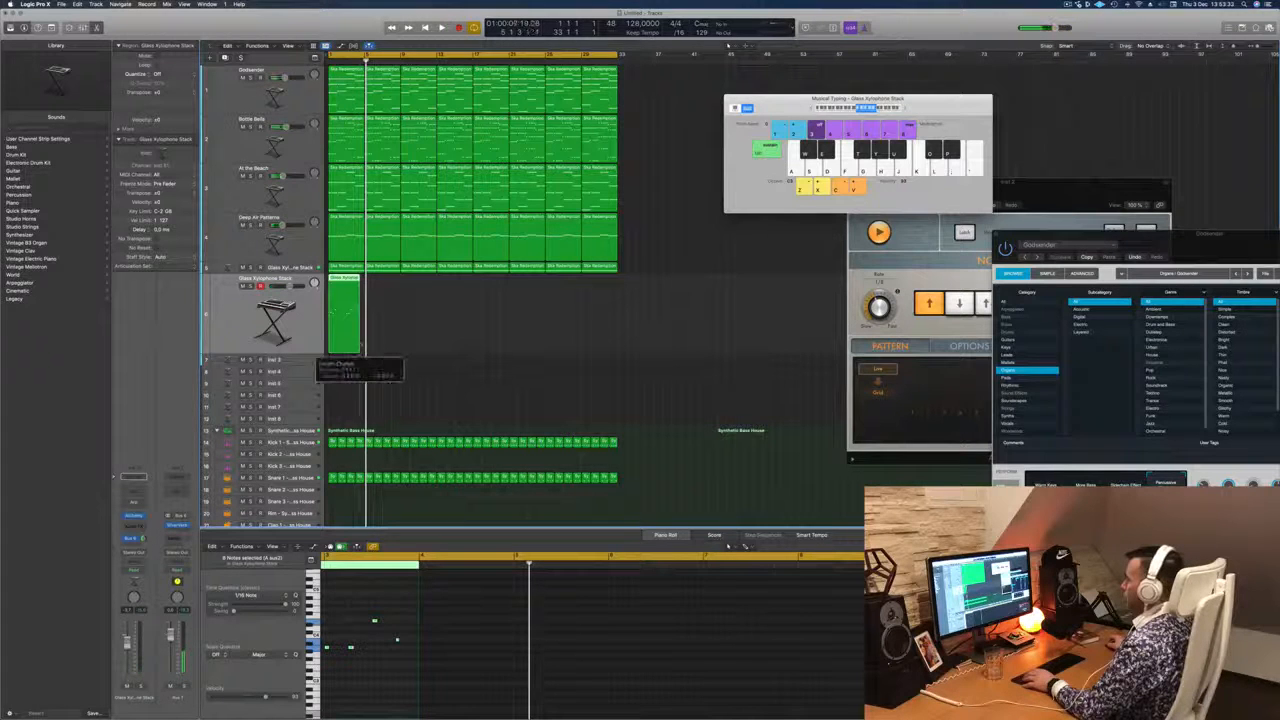
pyautogui.moveTo(371, 288); pyautogui.dragTo(491, 297)
pyautogui.press('space')
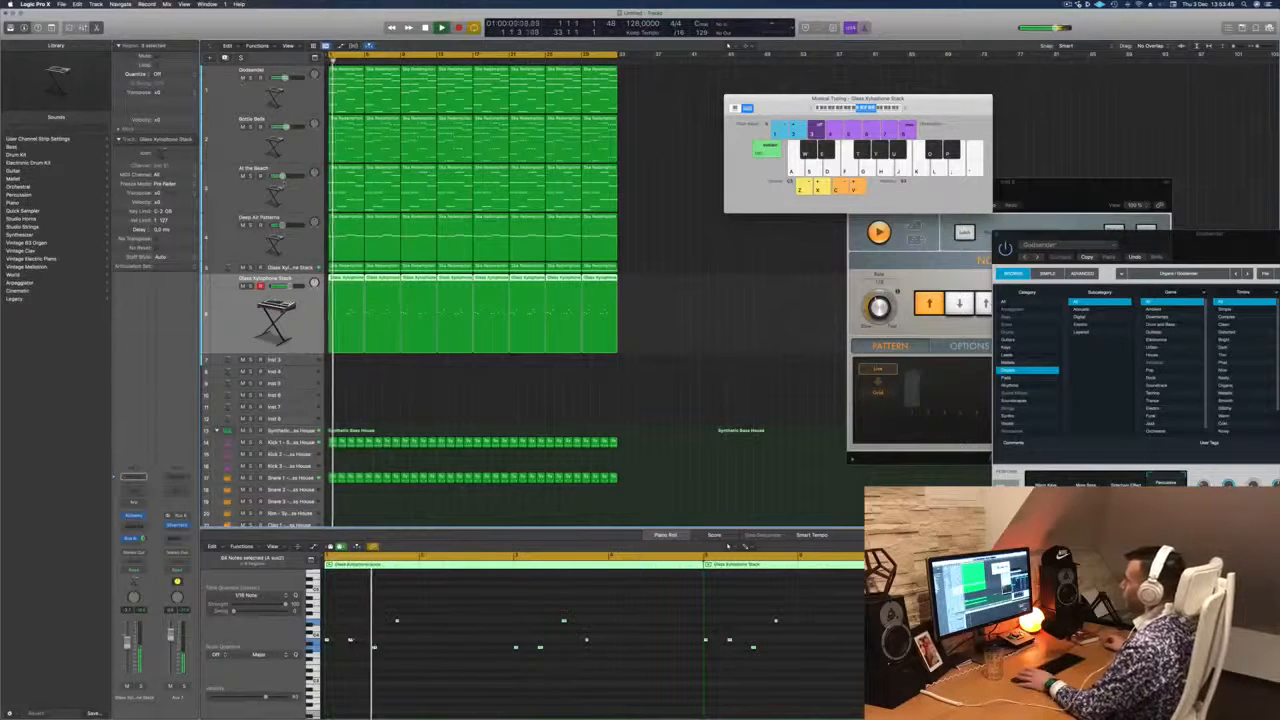
# Mute the Godsender and Bottle Bells tracks while replaying the xylophone melody from the start.
pyautogui.click(243, 78)
pyautogui.press('space')
pyautogui.press('space')
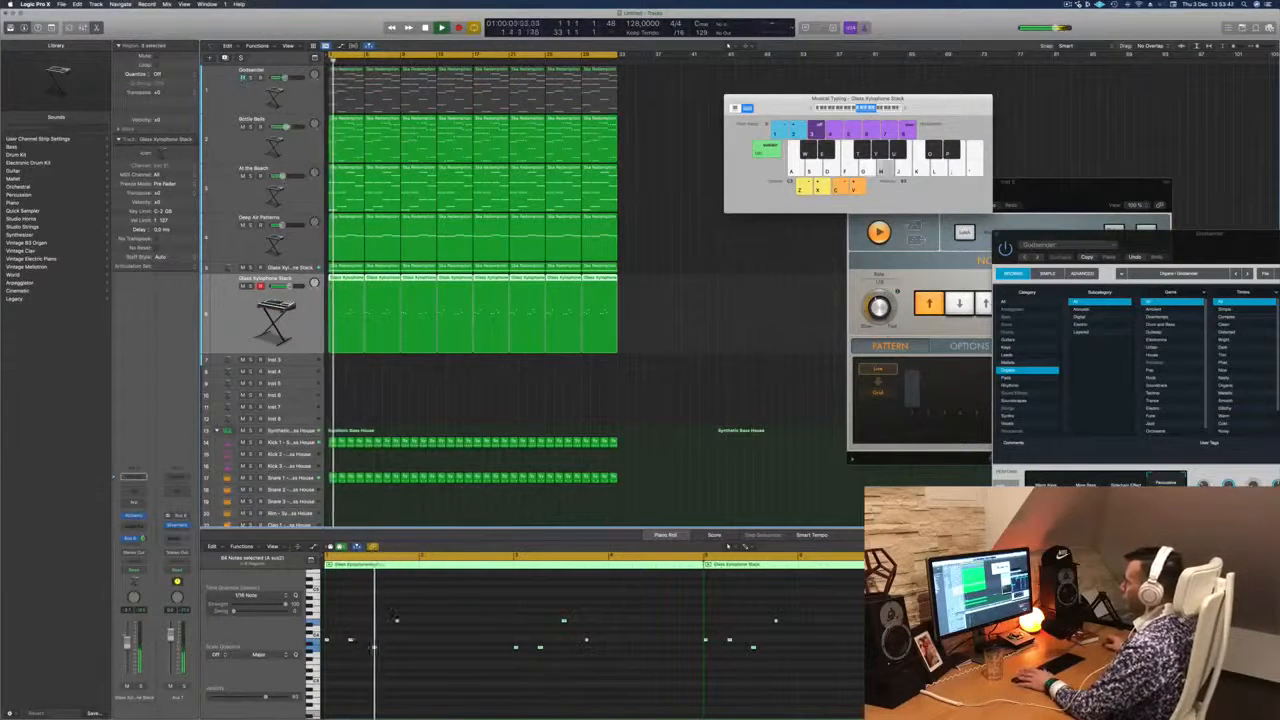
pyautogui.press('space')
pyautogui.press('space')
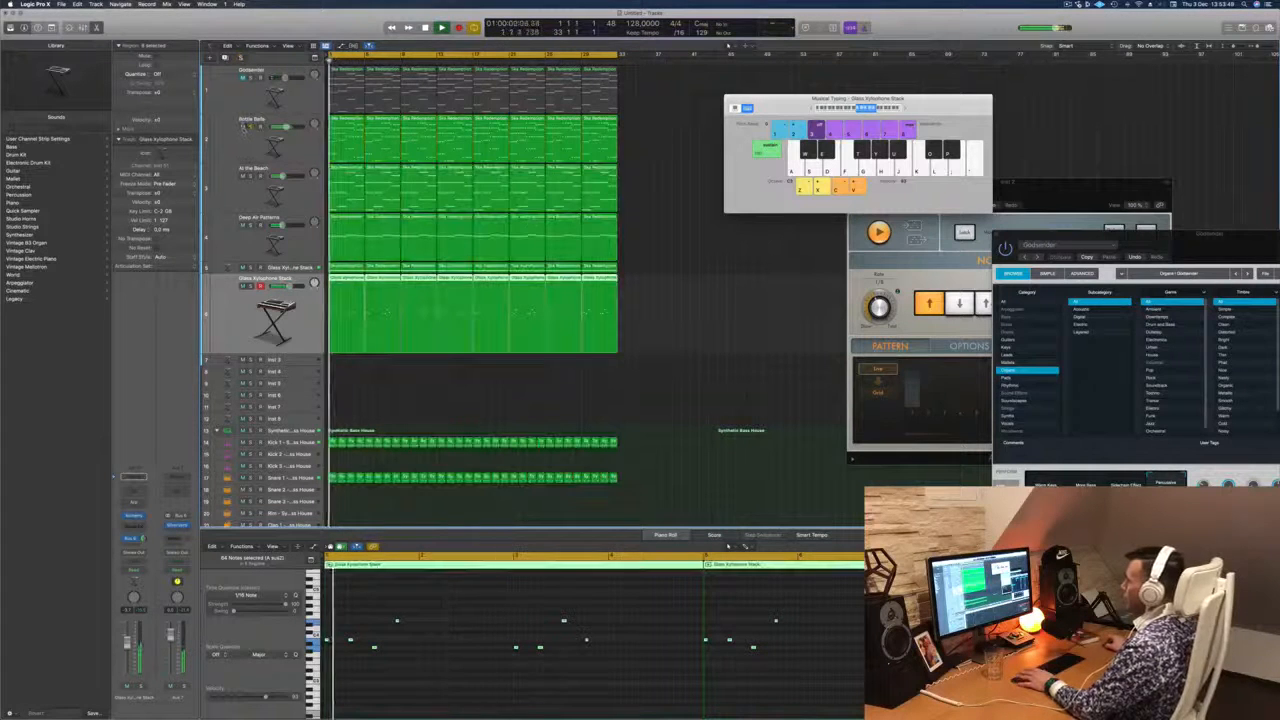
pyautogui.click(242, 126)
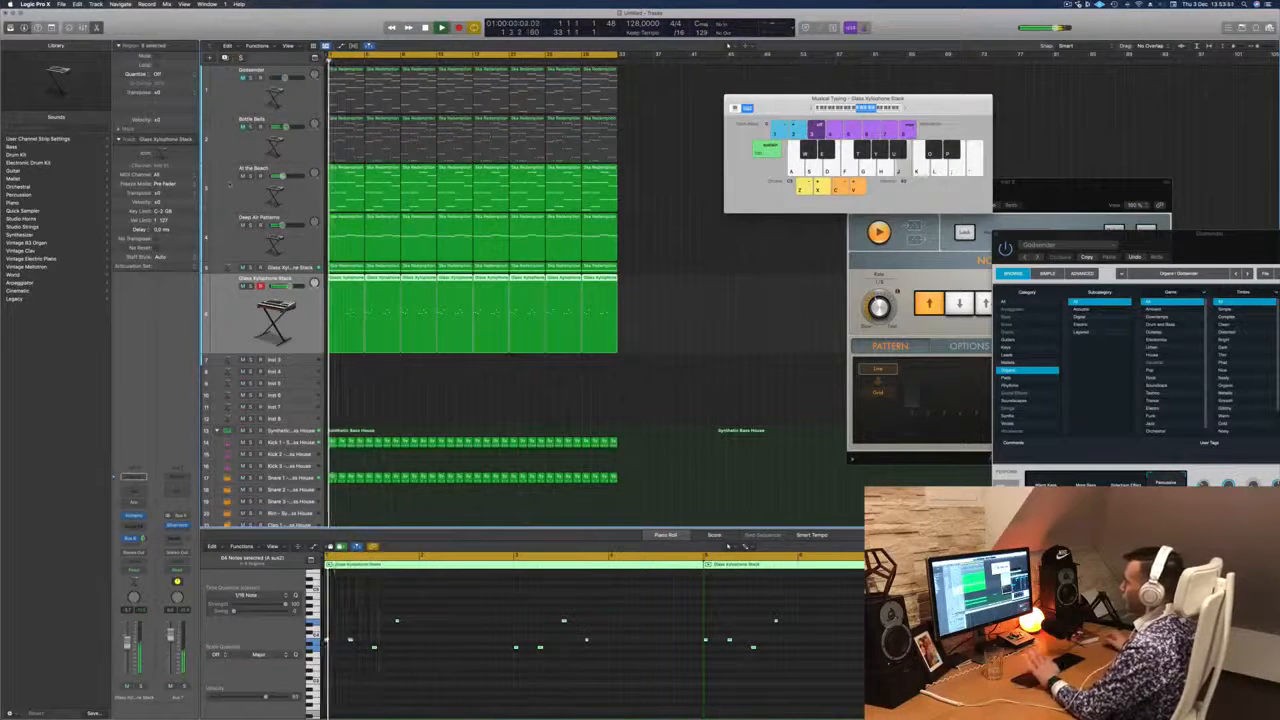
# Check the At the Beach and original Glass Xylophone Stack parts, listening to At the Beach in solo and in the mix.
pyautogui.click(231, 186)
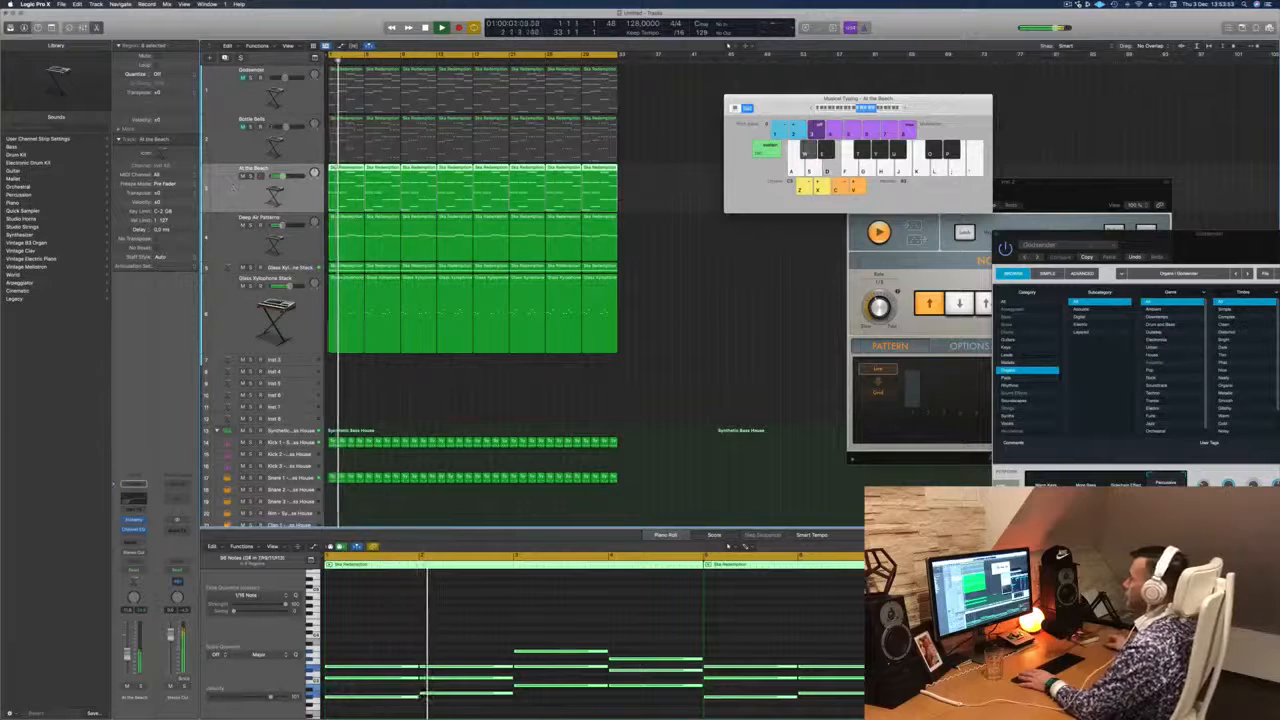
pyautogui.click(296, 270)
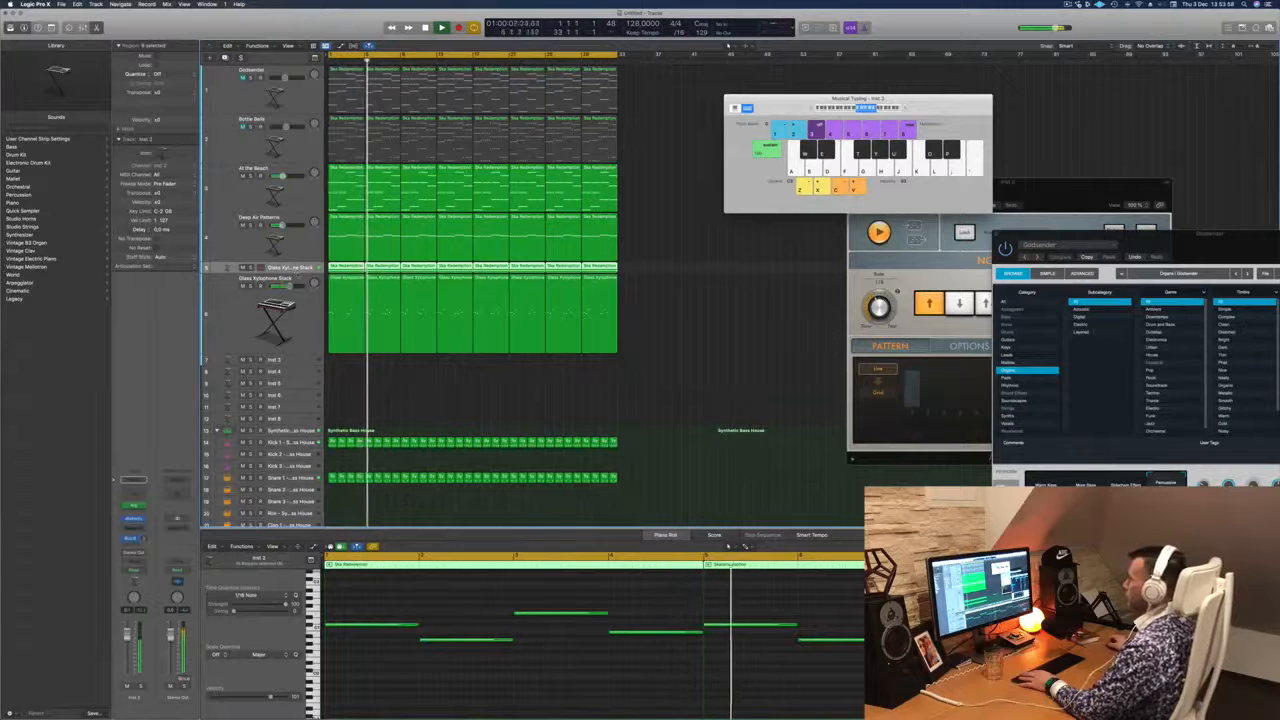
pyautogui.press('Return')
pyautogui.click(251, 176)
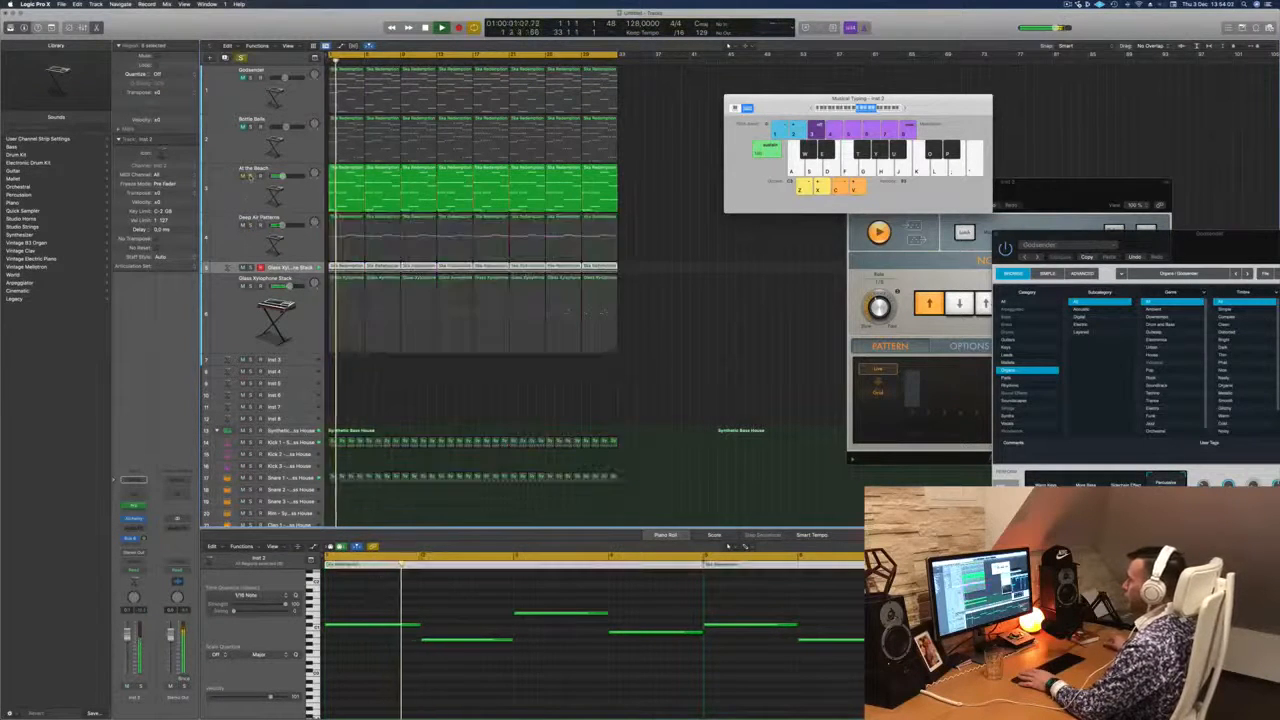
pyautogui.click(251, 177)
pyautogui.press('Return')
pyautogui.click(241, 194)
pyautogui.press('Return')
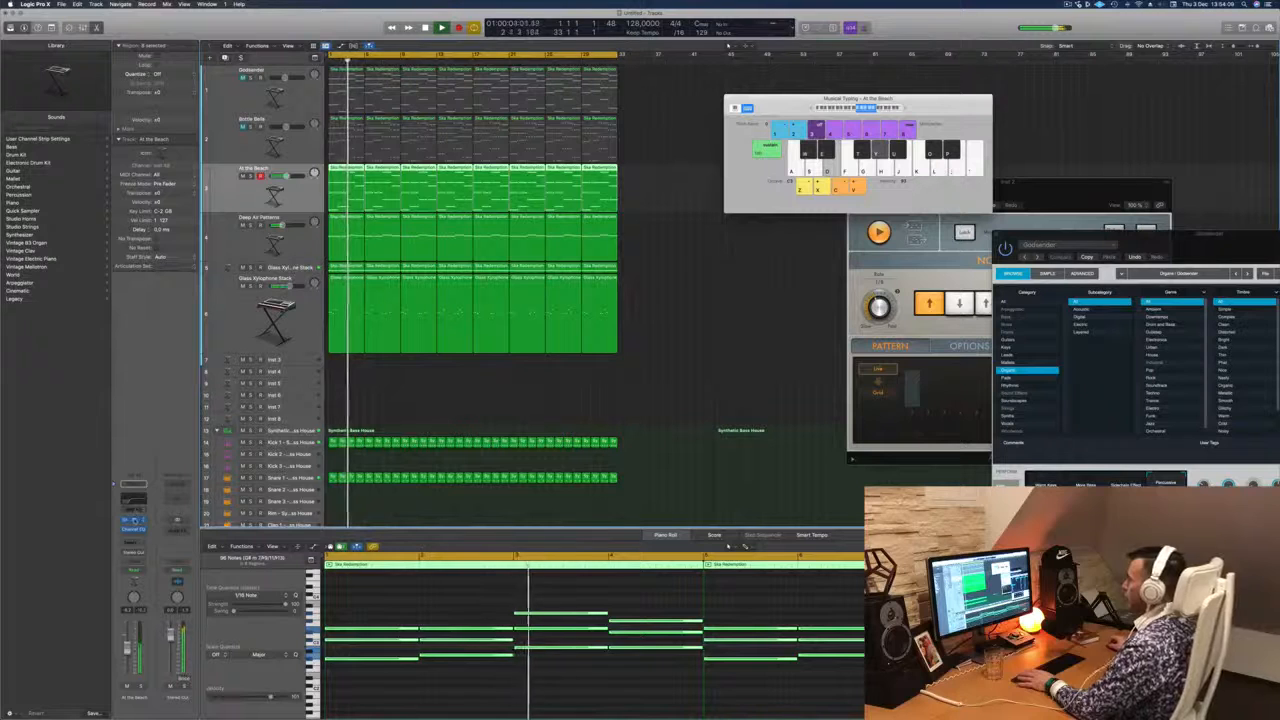
# Open Alchemy on the At the Beach track, check its sound during playback, and close it.
pyautogui.click(133, 520)
pyautogui.press('Return')
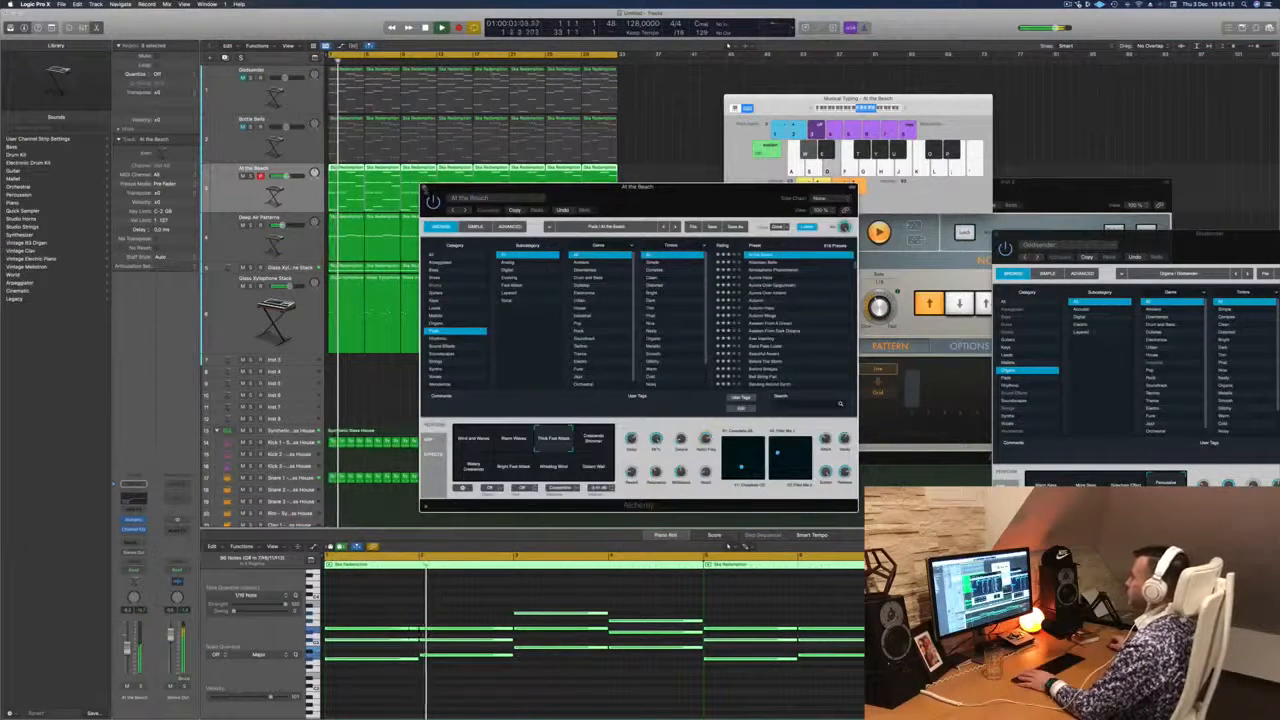
pyautogui.click(424, 188)
pyautogui.press('Return')
pyautogui.press('Return')
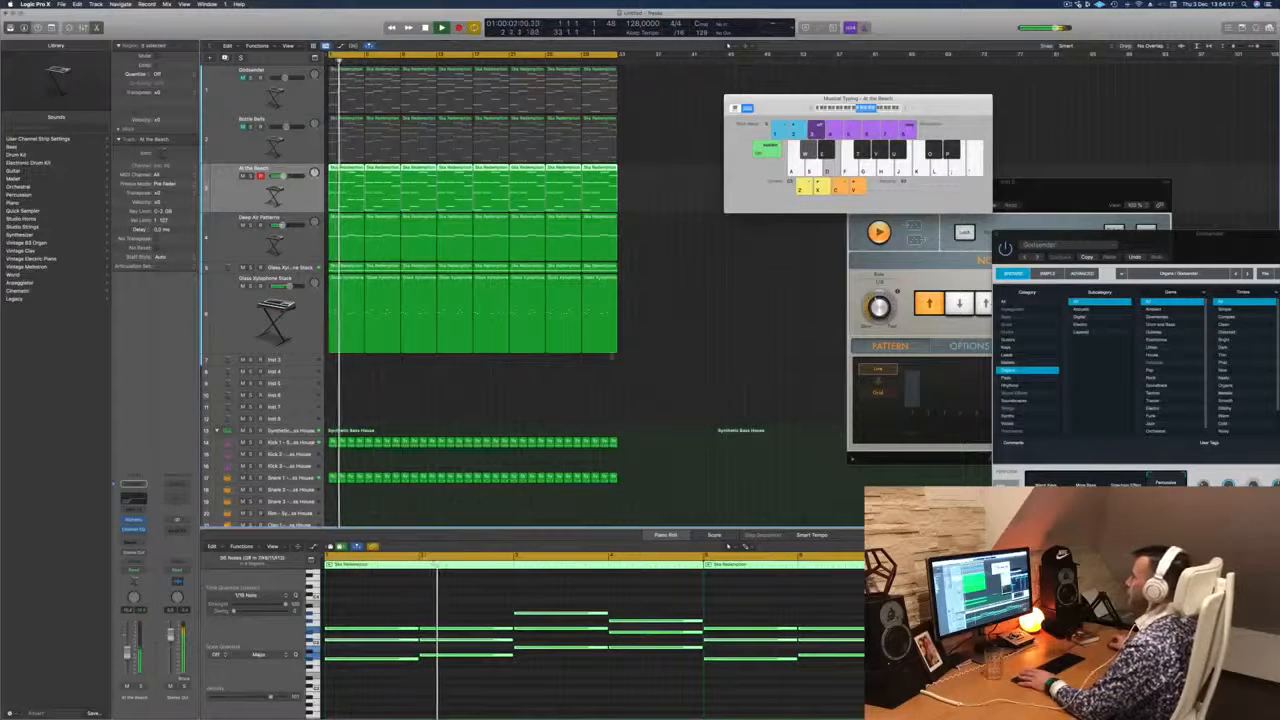
# Copy the Kick 1 regions onto the Kick 2 track across the full length of the arrangement.
pyautogui.scroll(-2, 626, 331)
pyautogui.scroll(-5, 623, 328)
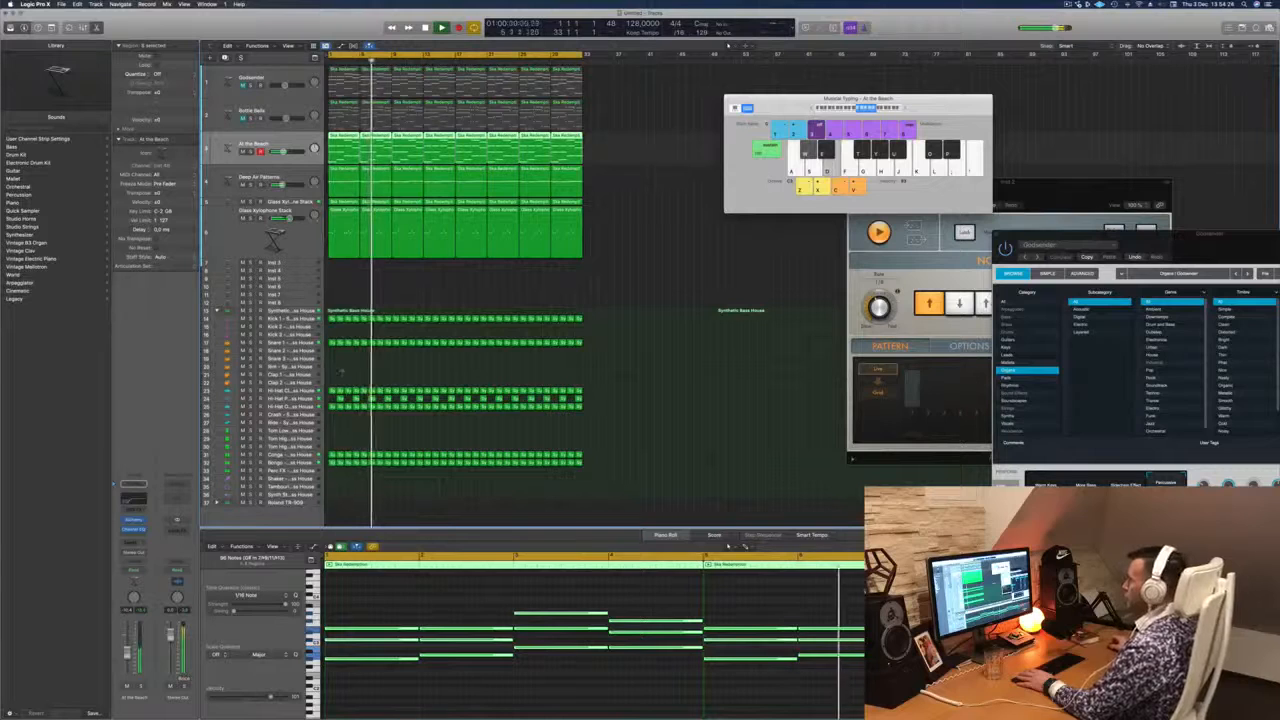
pyautogui.press('space')
pyautogui.moveTo(598, 327); pyautogui.dragTo(332, 327)
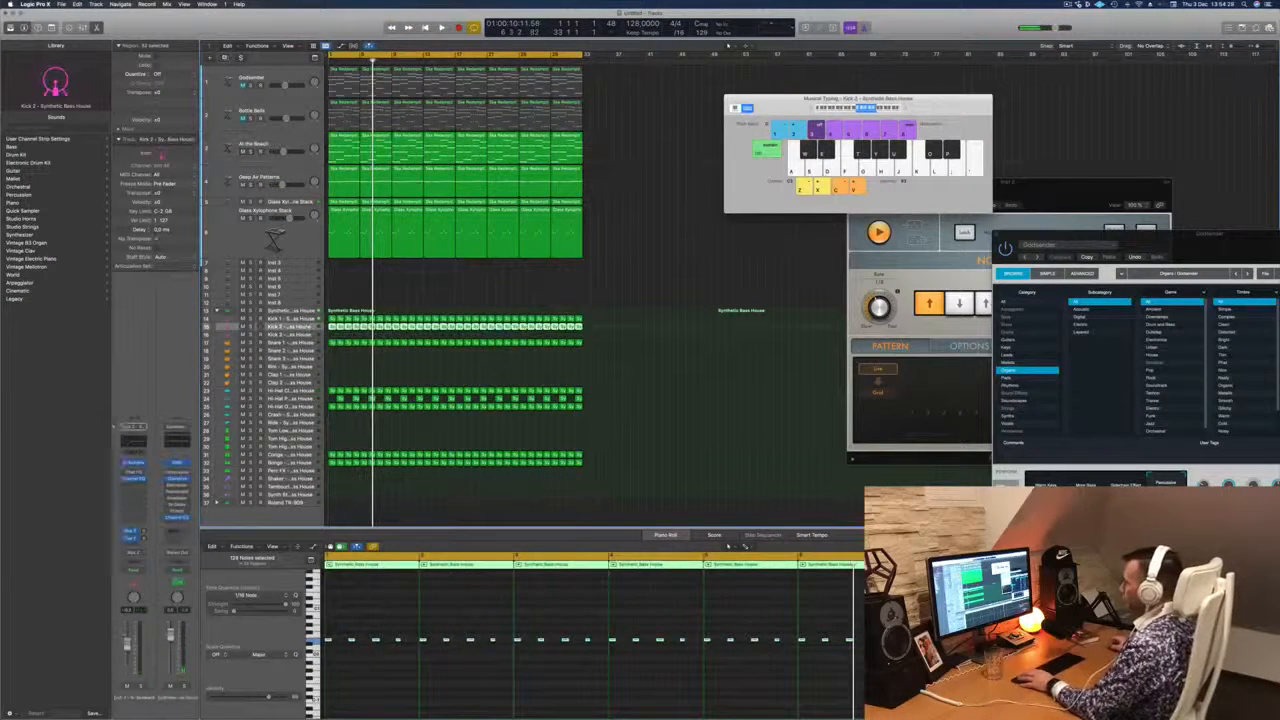
# Check Kick 2 at different fader levels, in solo and within the full mix.
pyautogui.press('space')
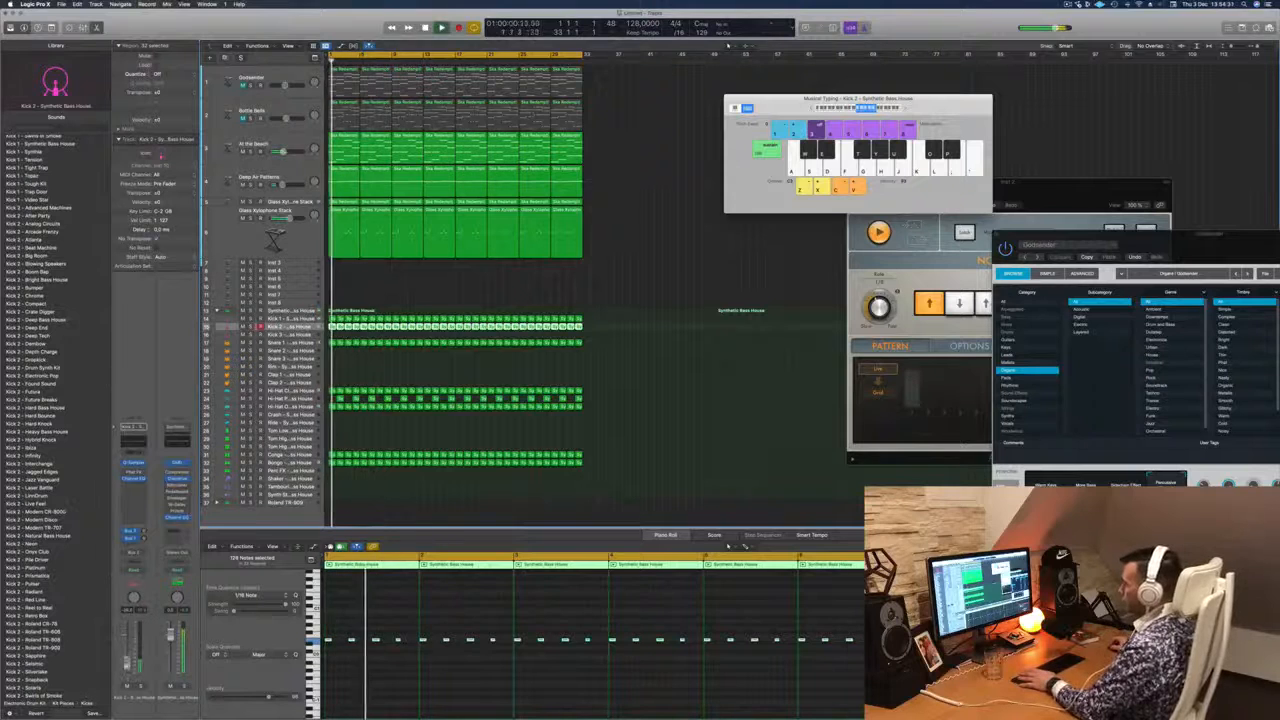
pyautogui.press('Return')
pyautogui.click(142, 687)
pyautogui.click(142, 687)
pyautogui.press('Return')
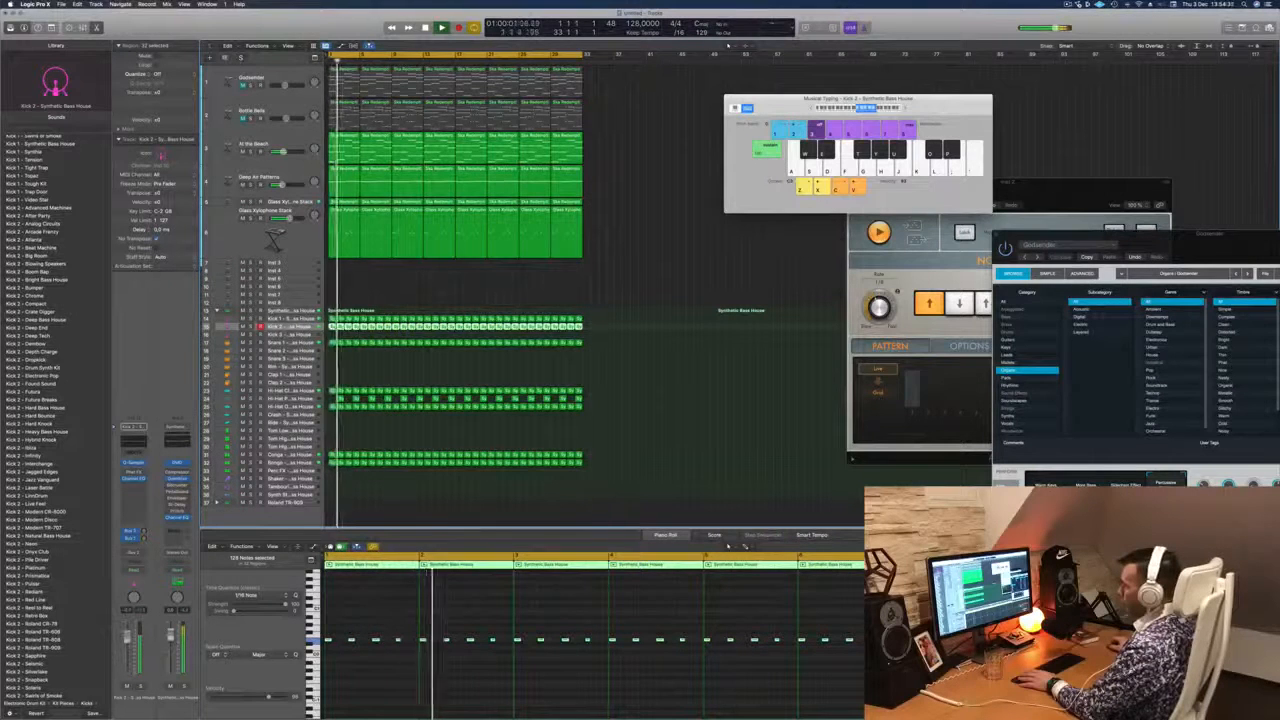
# Move the copied kick regions from Kick 2 to Kick 3 and compare that kick in solo and in the mix.
pyautogui.press('Return')
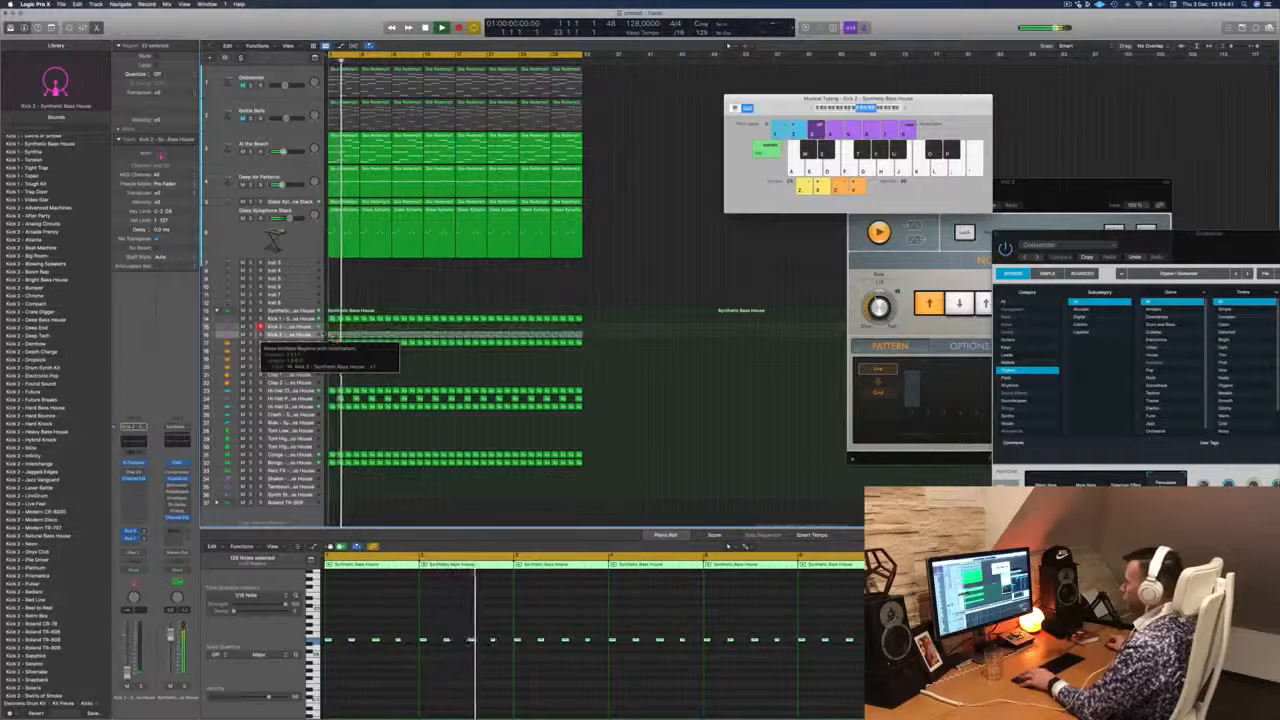
pyautogui.press('Return')
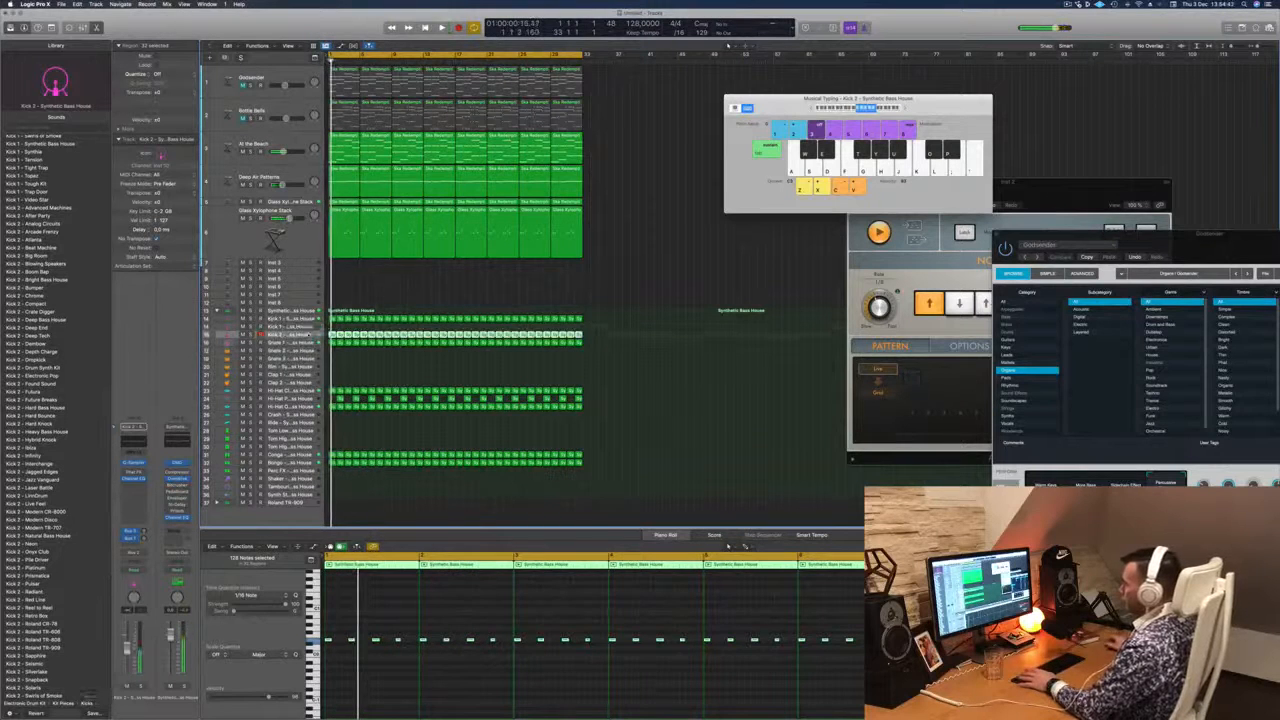
pyautogui.press('space')
pyautogui.hotkey('ctrl', 's')
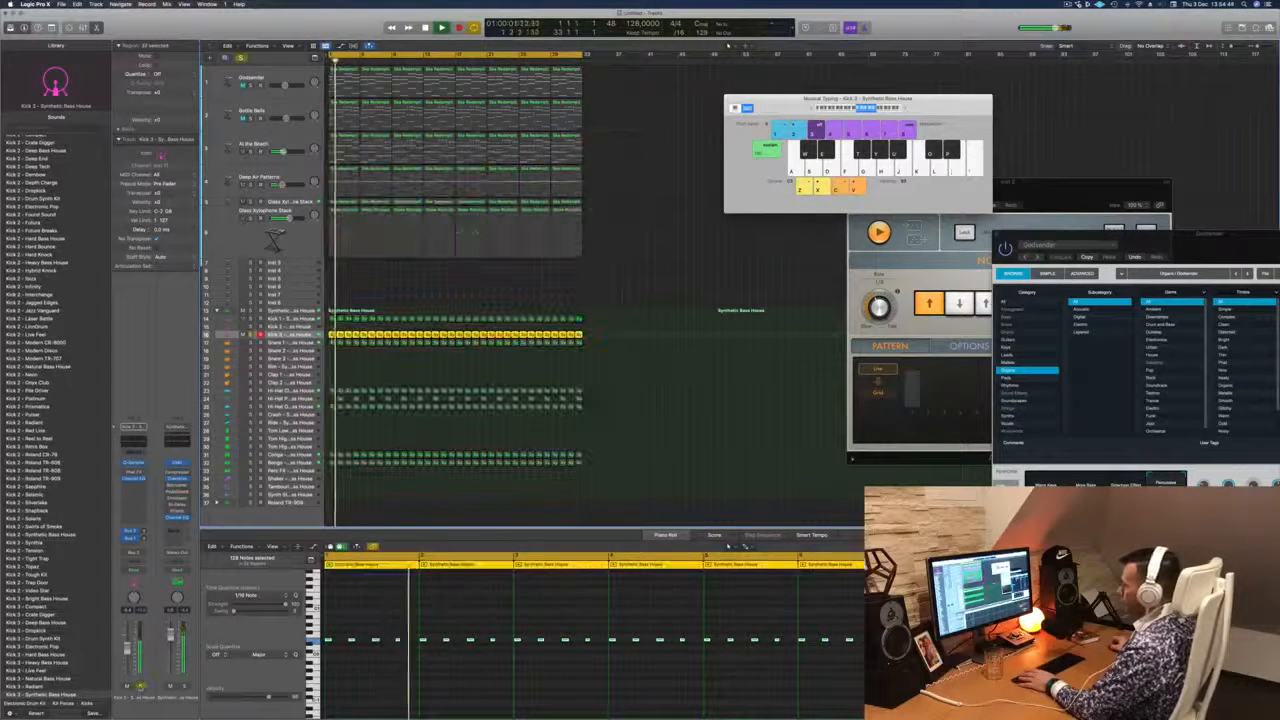
pyautogui.hotkey('ctrl', 's')
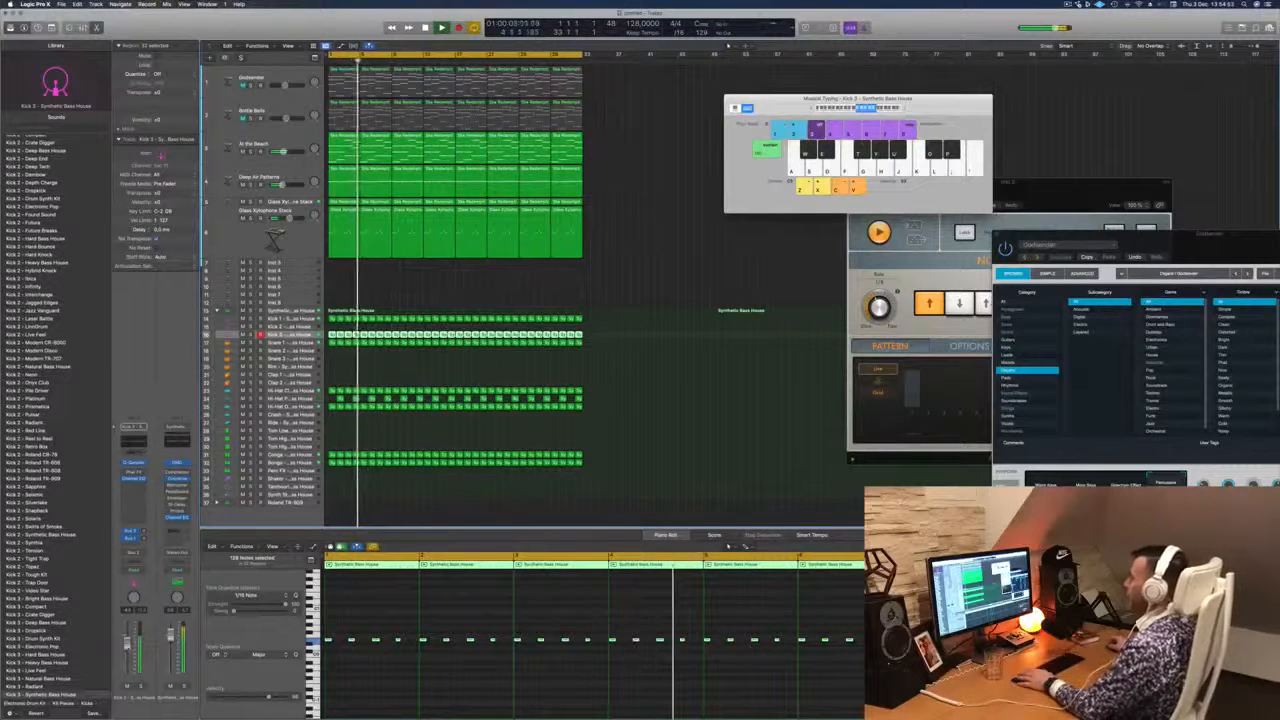
# Play the arrangement from the start and examine the note patterns of the Kick 1 and Snare 1 regions.
pyautogui.click(636, 287)
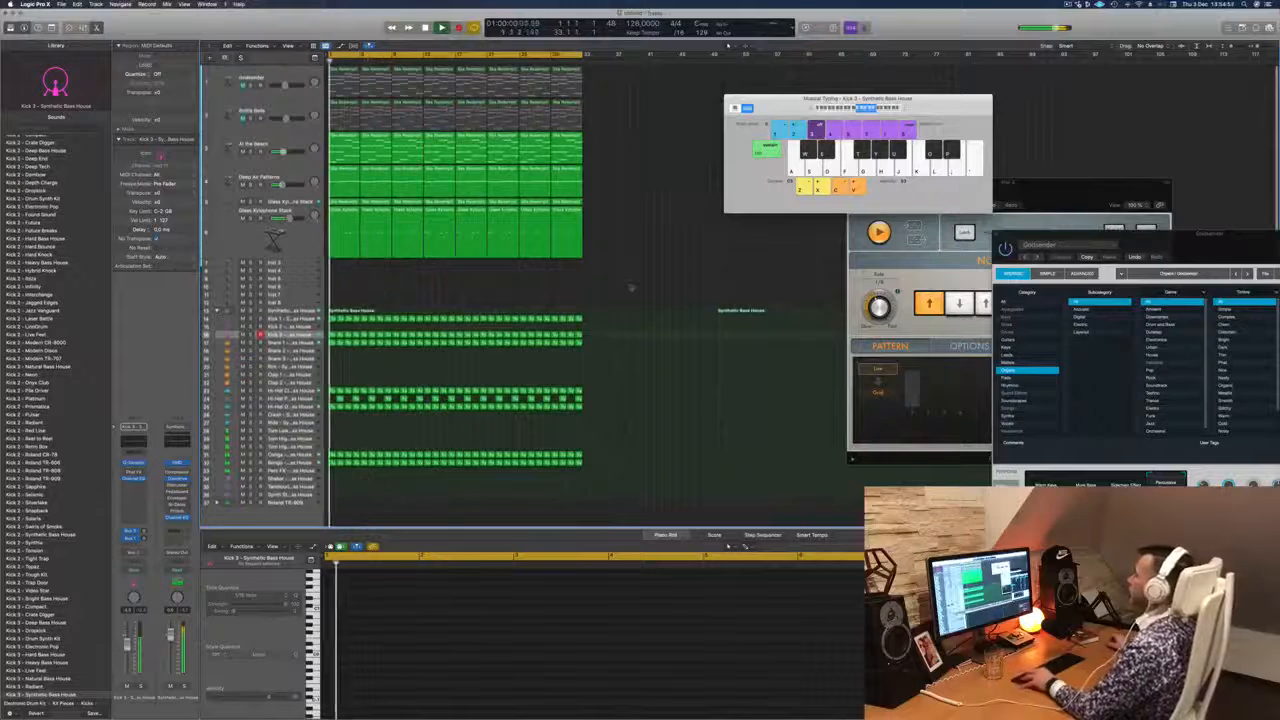
pyautogui.press('super+Right')
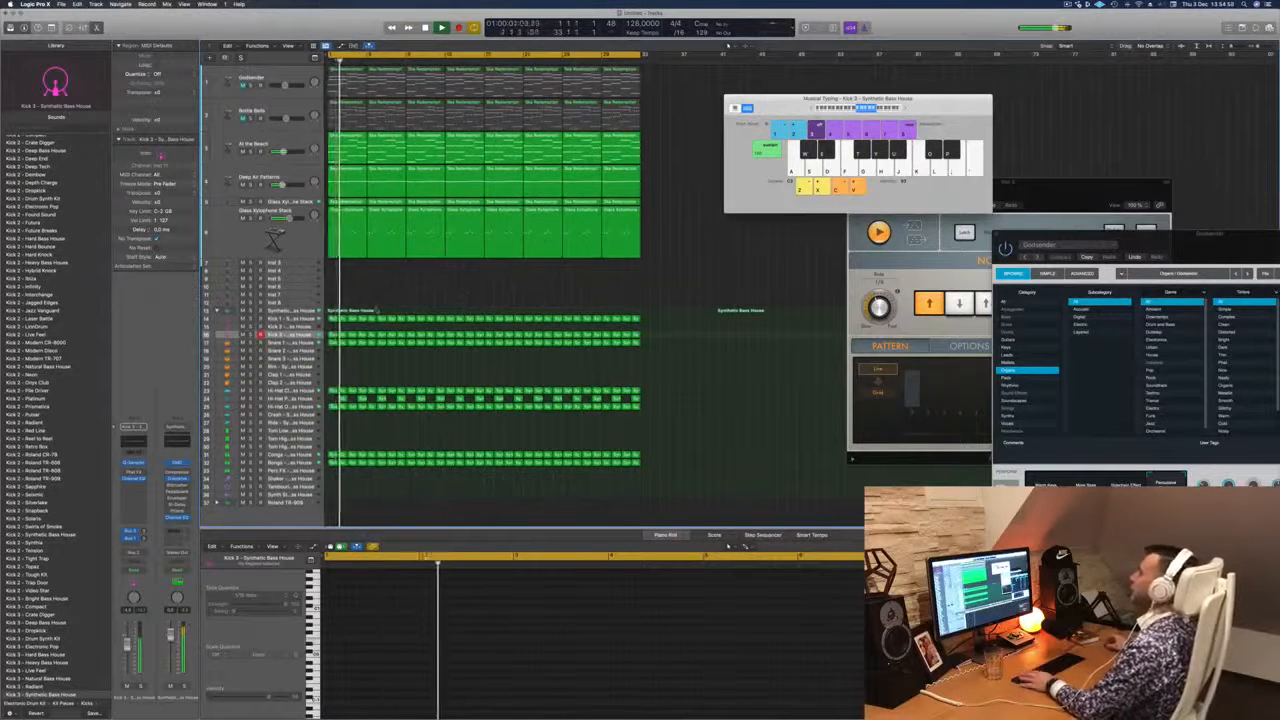
pyautogui.press('Return')
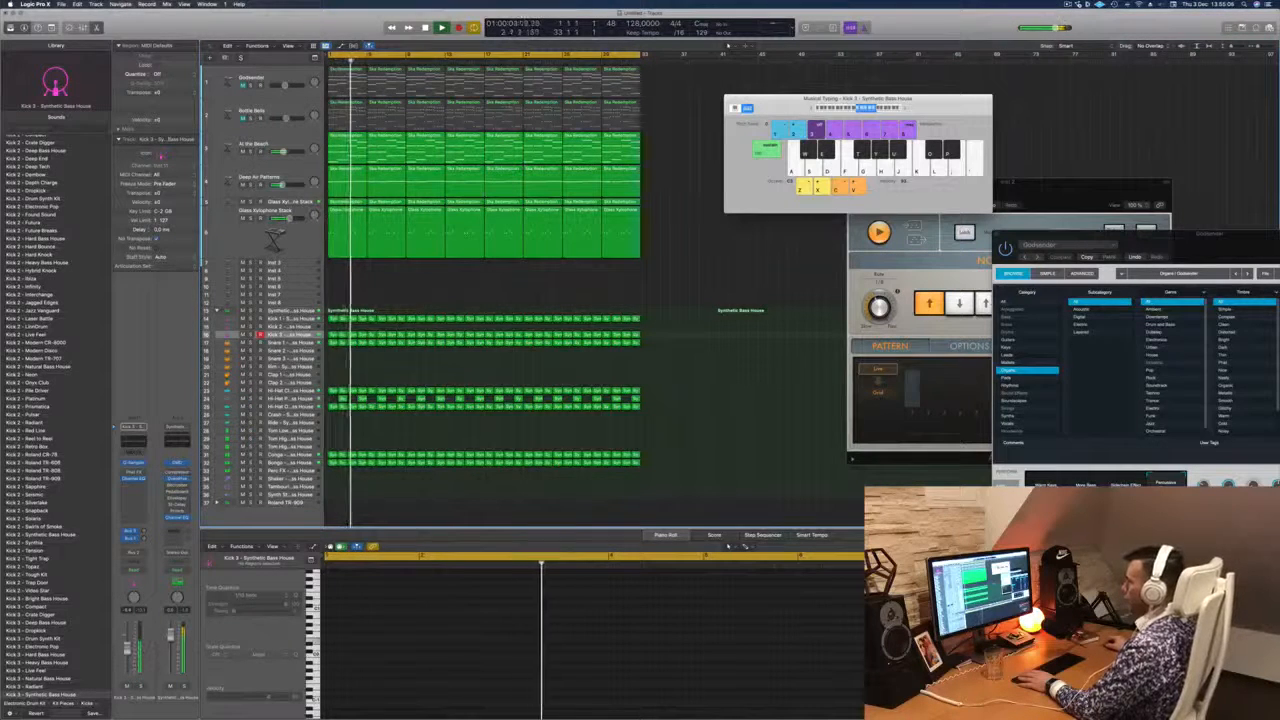
pyautogui.click(480, 318)
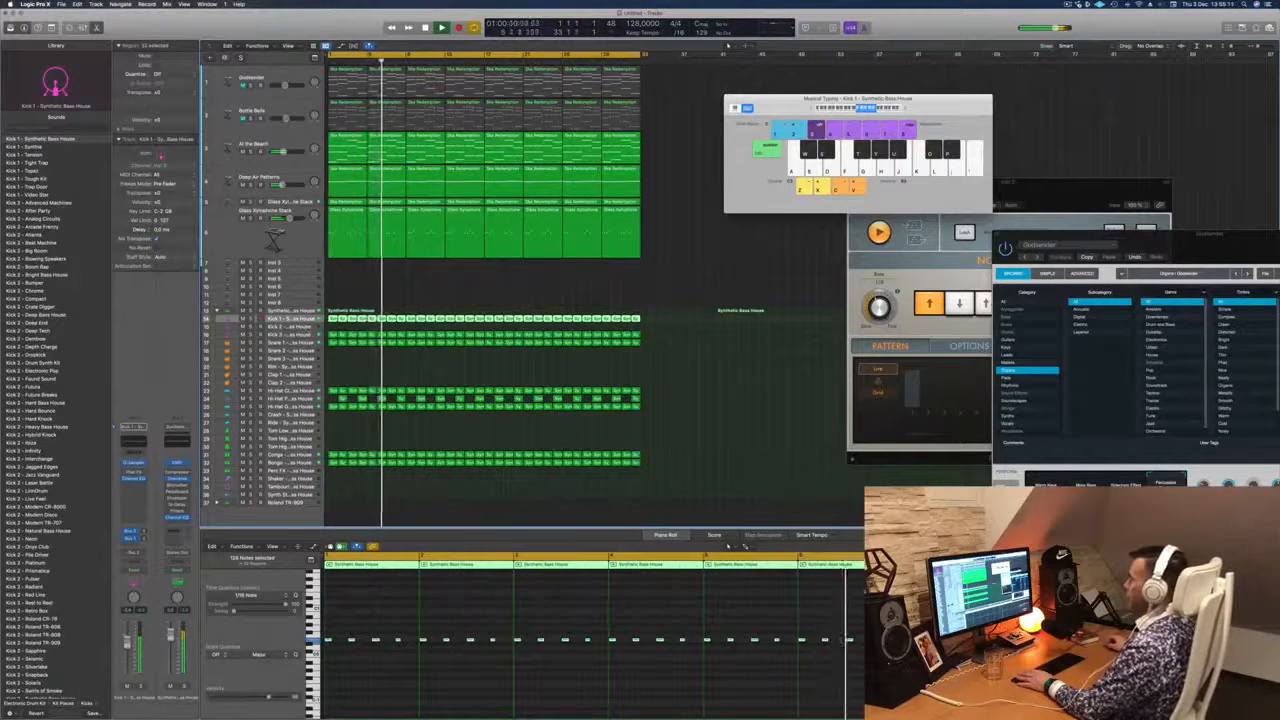
pyautogui.click(338, 345)
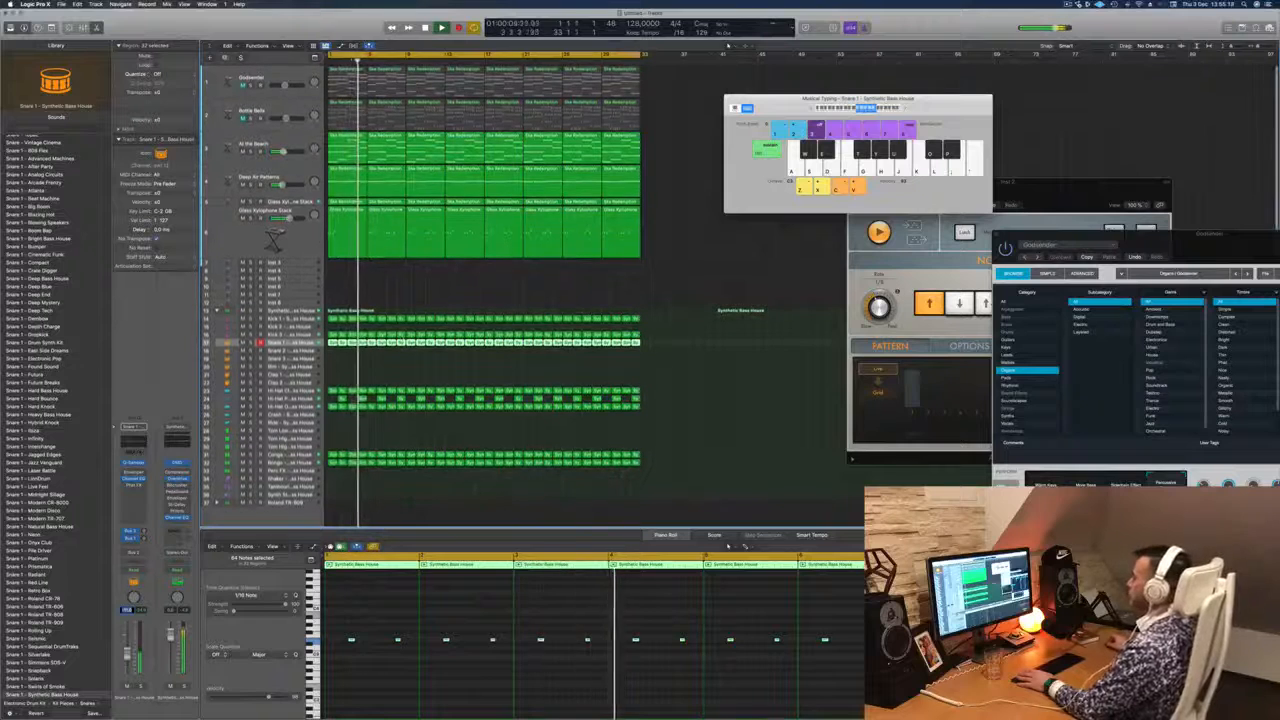
# Duplicate the Glass Xylophone Stack track and copy the original's first region onto the new track at bar 1.
pyautogui.click(300, 240)
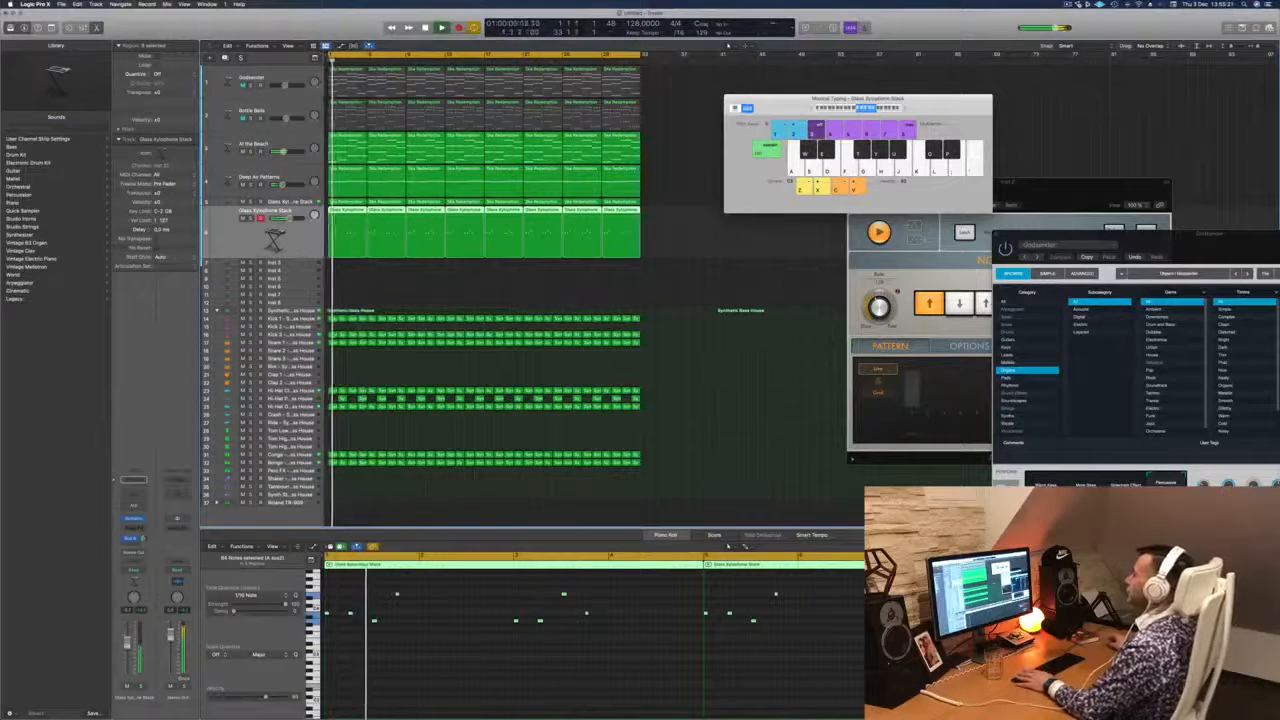
pyautogui.press('super+d')
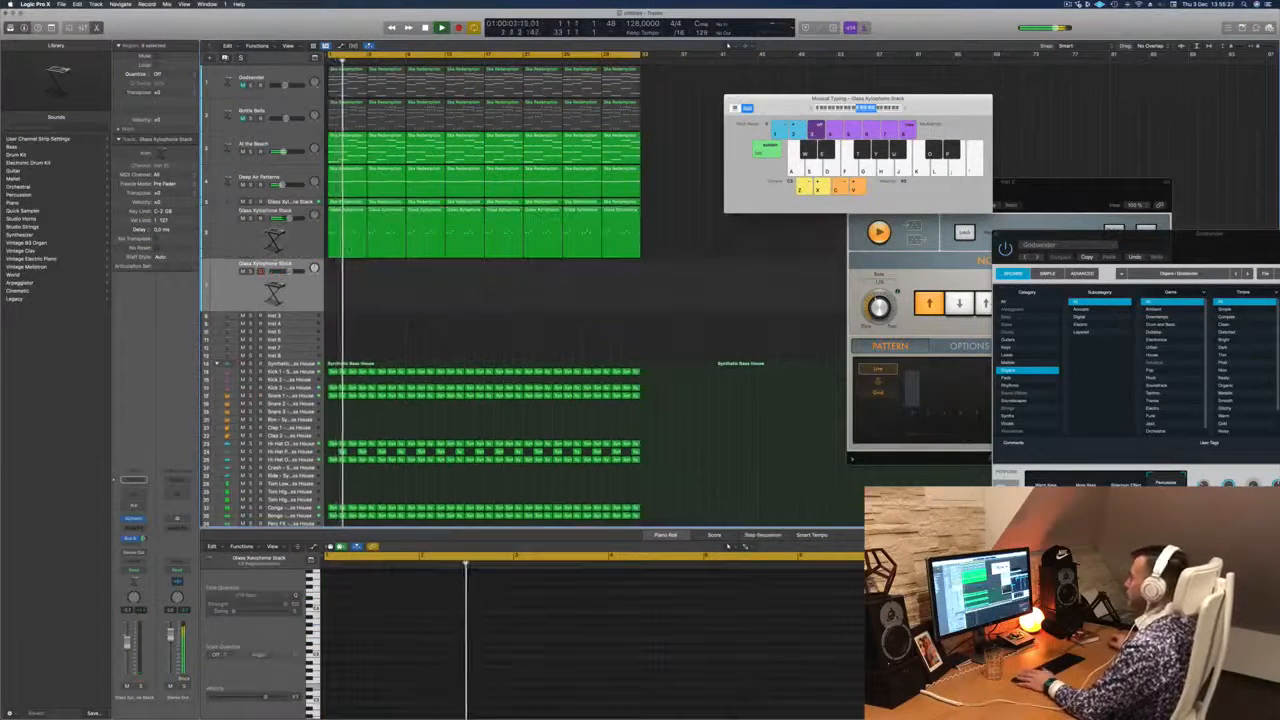
pyautogui.click(342, 234)
pyautogui.moveTo(342, 234); pyautogui.dragTo(345, 285)
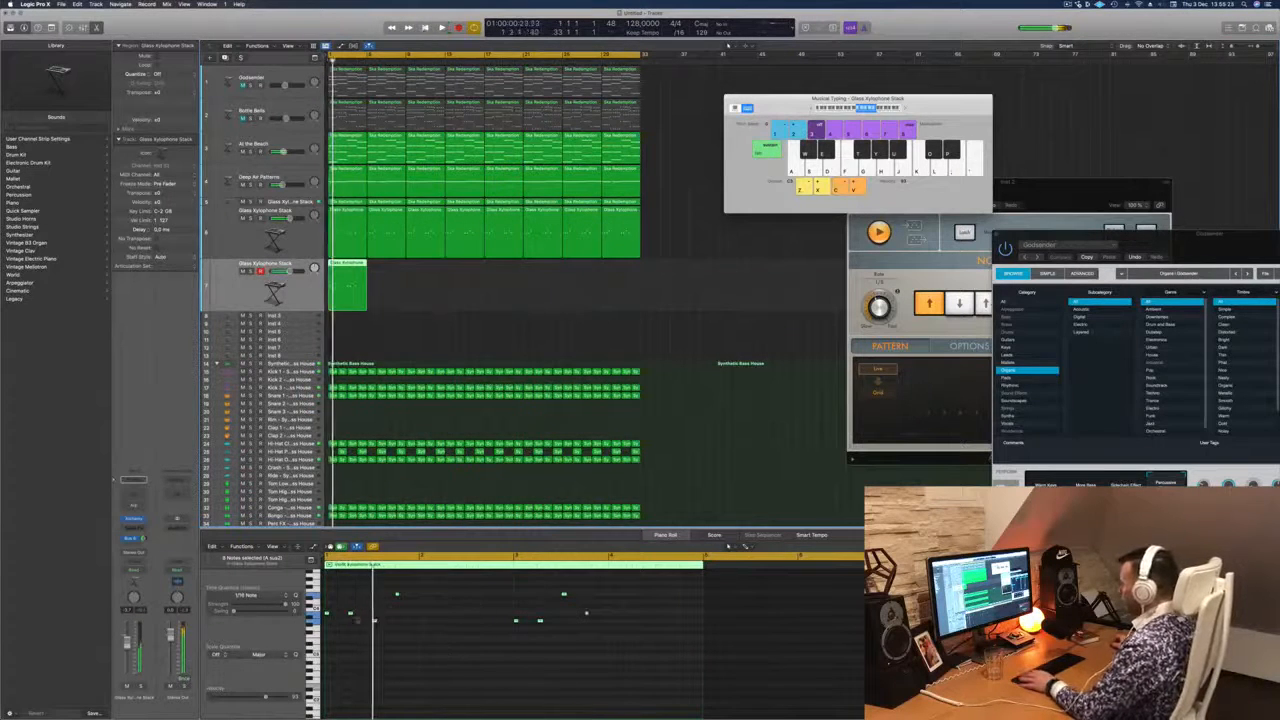
# Reduce the melody in the copied xylophone region to two notes, one at bar 2 and one at bar 4.
pyautogui.moveTo(328, 613); pyautogui.dragTo(520, 640)
pyautogui.moveTo(643, 582); pyautogui.dragTo(712, 676)
pyautogui.press('Delete')
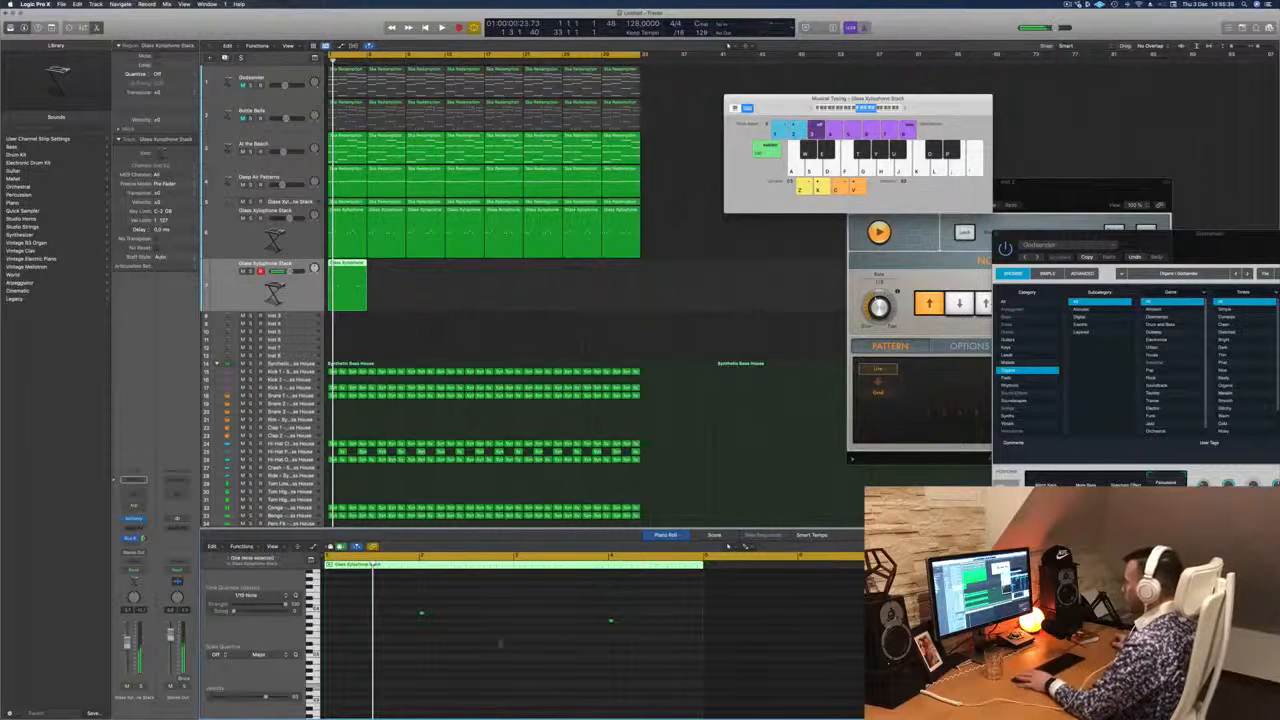
# Lengthen both notes in the copied region, keep their starts on bars 2 and 4, and transpose them down an octave.
pyautogui.moveTo(390, 656); pyautogui.dragTo(640, 612)
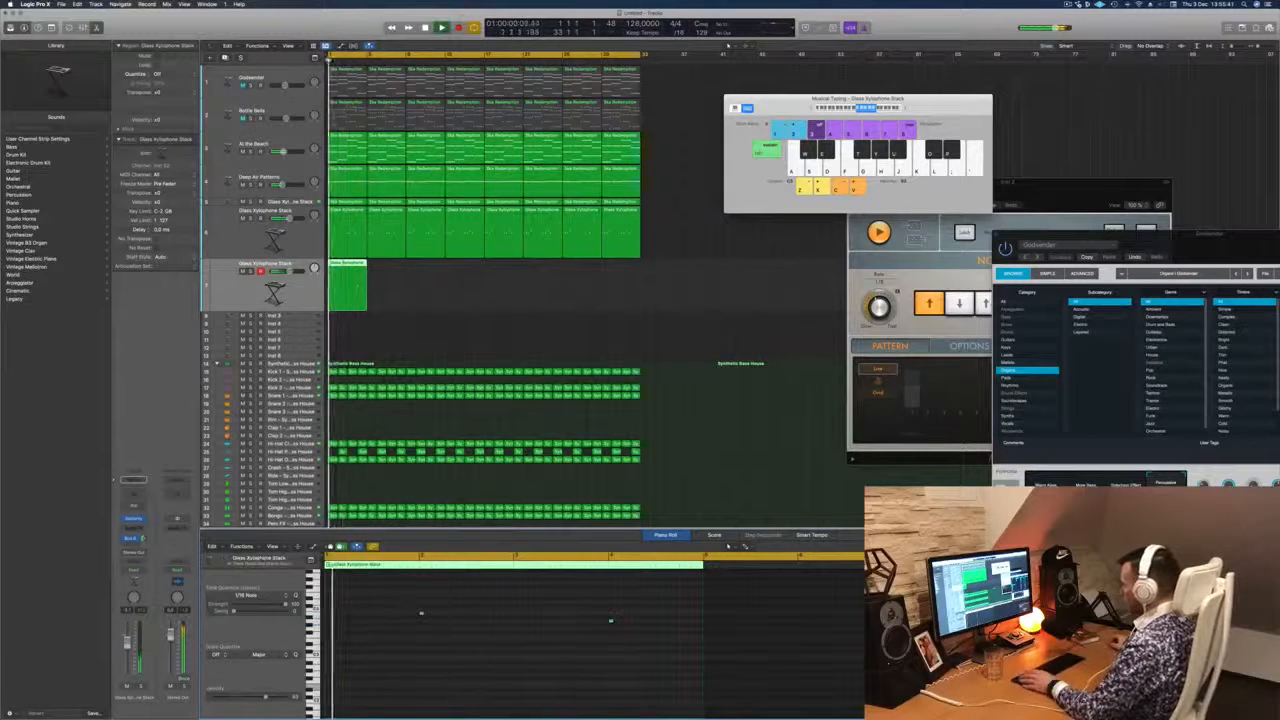
pyautogui.moveTo(396, 676); pyautogui.dragTo(646, 624)
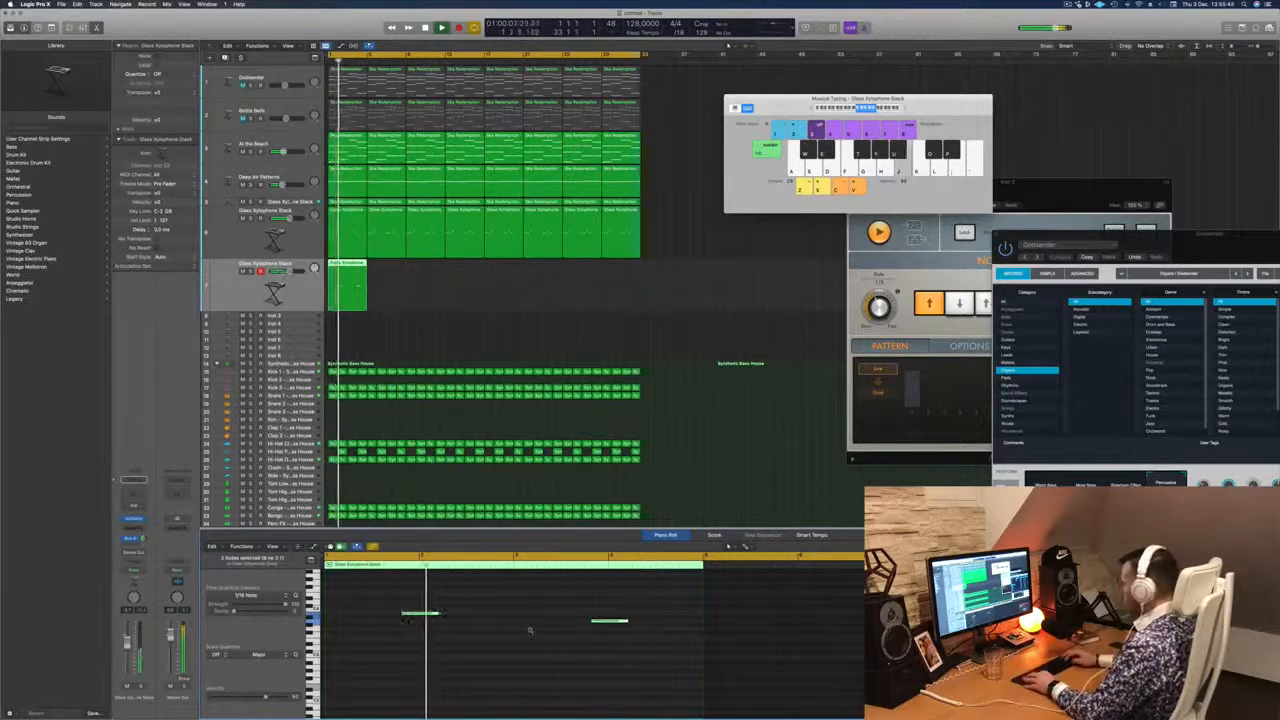
pyautogui.press('q')
pyautogui.press('super+z')
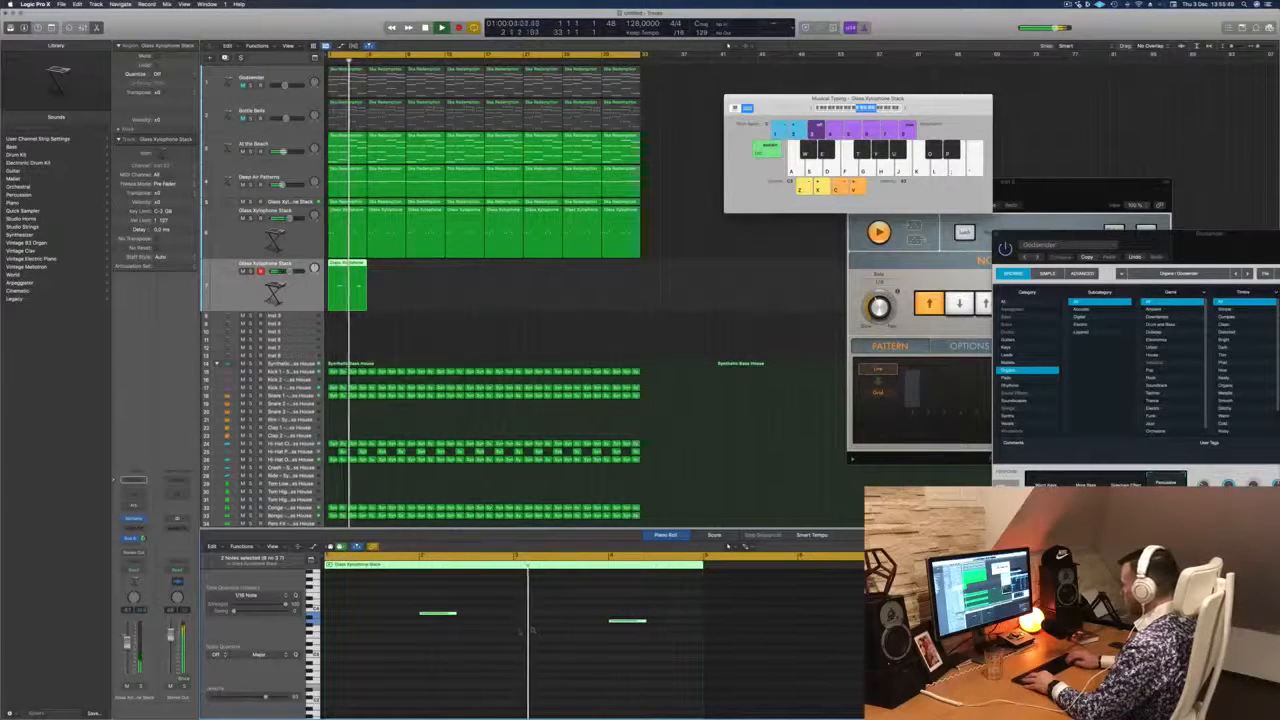
pyautogui.hotkey('alt', 'shift', 'Down')
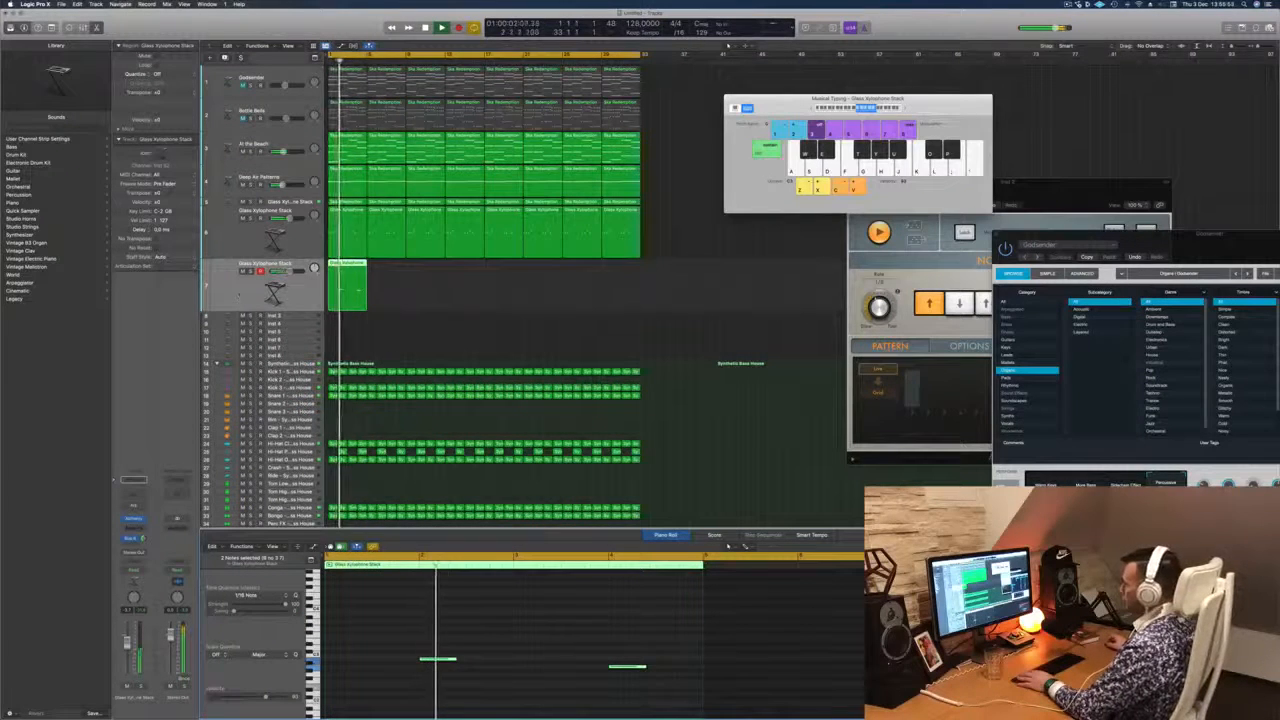
# Listen to the two-note part from the start several times with Alchemy open on the duplicated xylophone track.
pyautogui.press('Return')
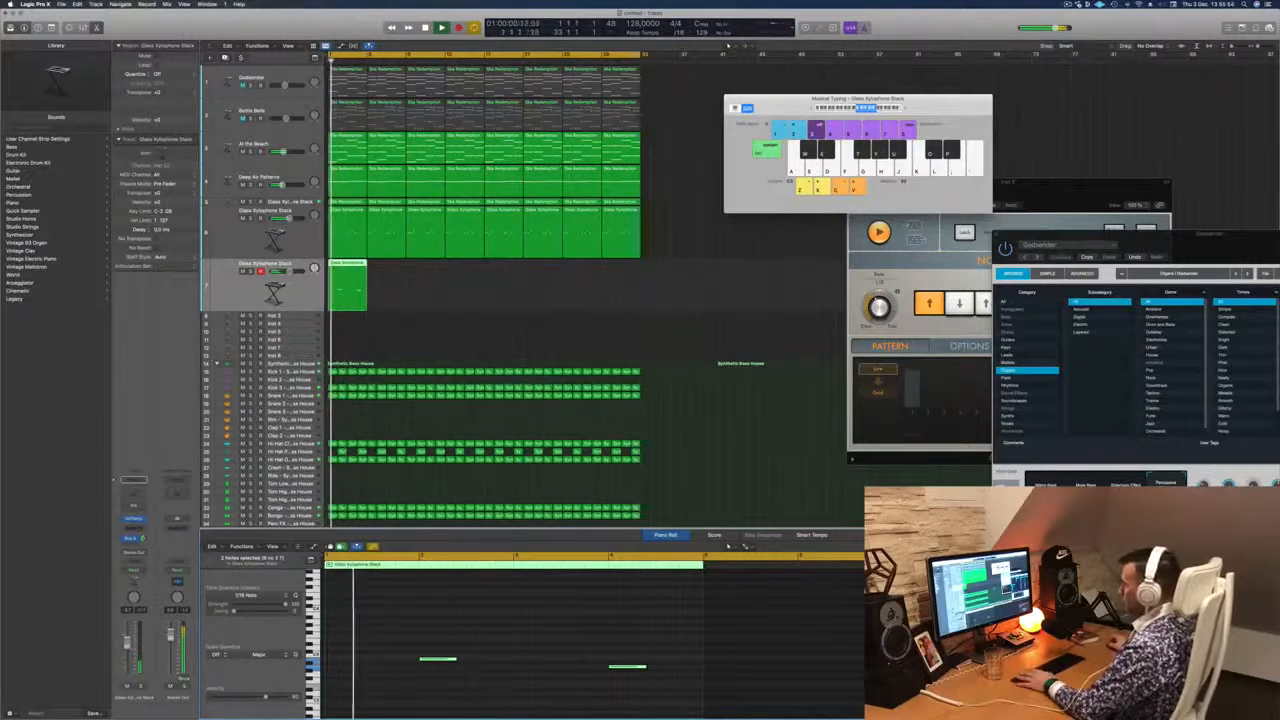
pyautogui.press('Return')
pyautogui.moveTo(656, 130); pyautogui.dragTo(771, 255)
pyautogui.press('Return')
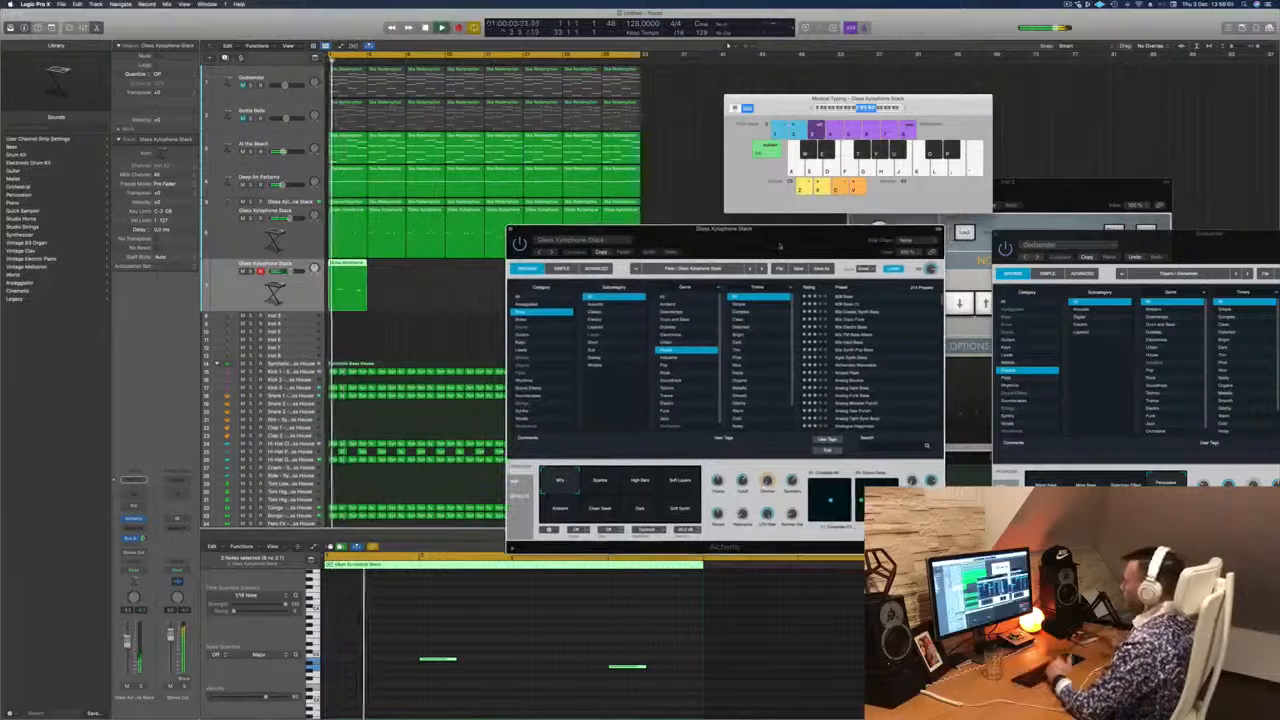
pyautogui.press('Return')
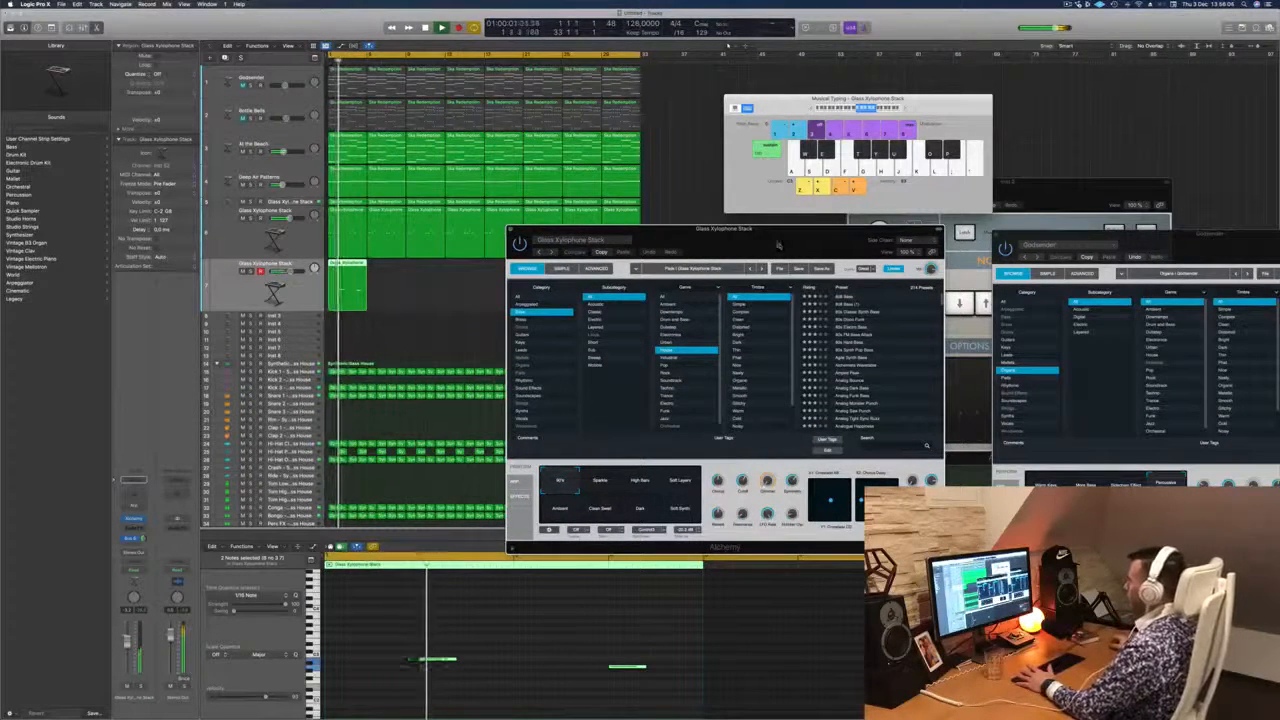
pyautogui.moveTo(779, 246); pyautogui.dragTo(767, 247)
pyautogui.press('Return')
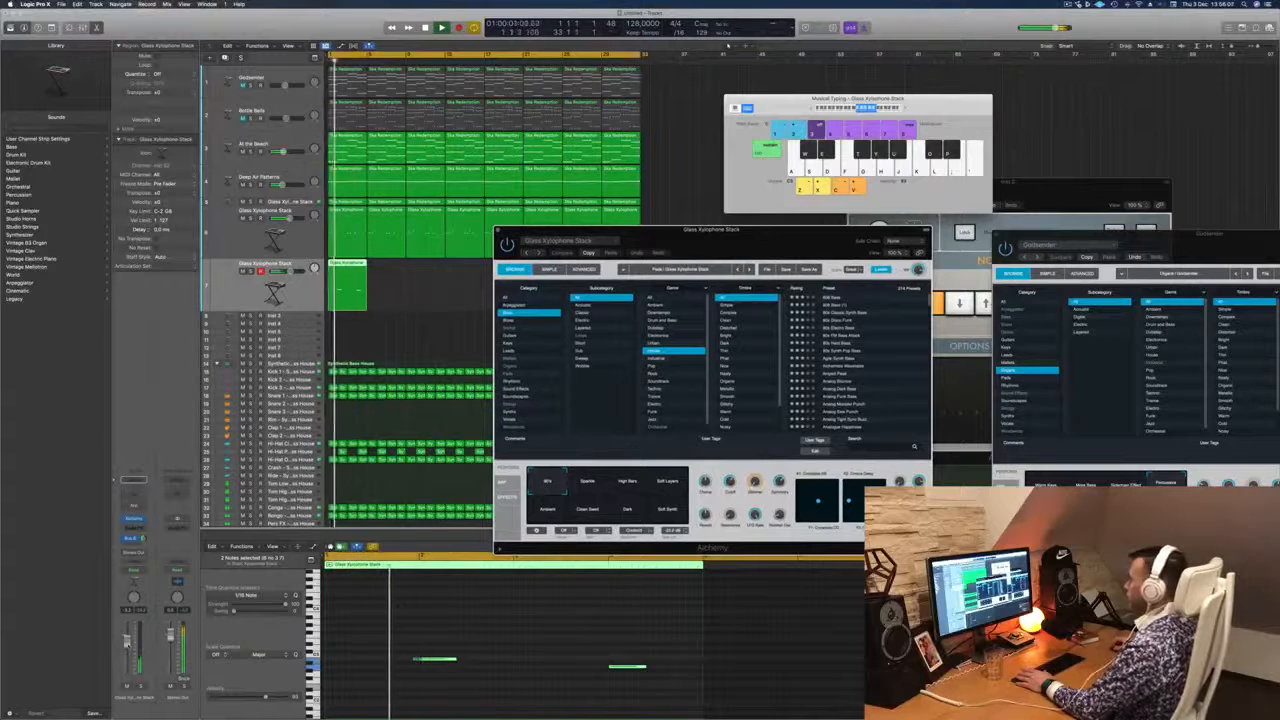
pyautogui.click(558, 643)
pyautogui.press('Return')
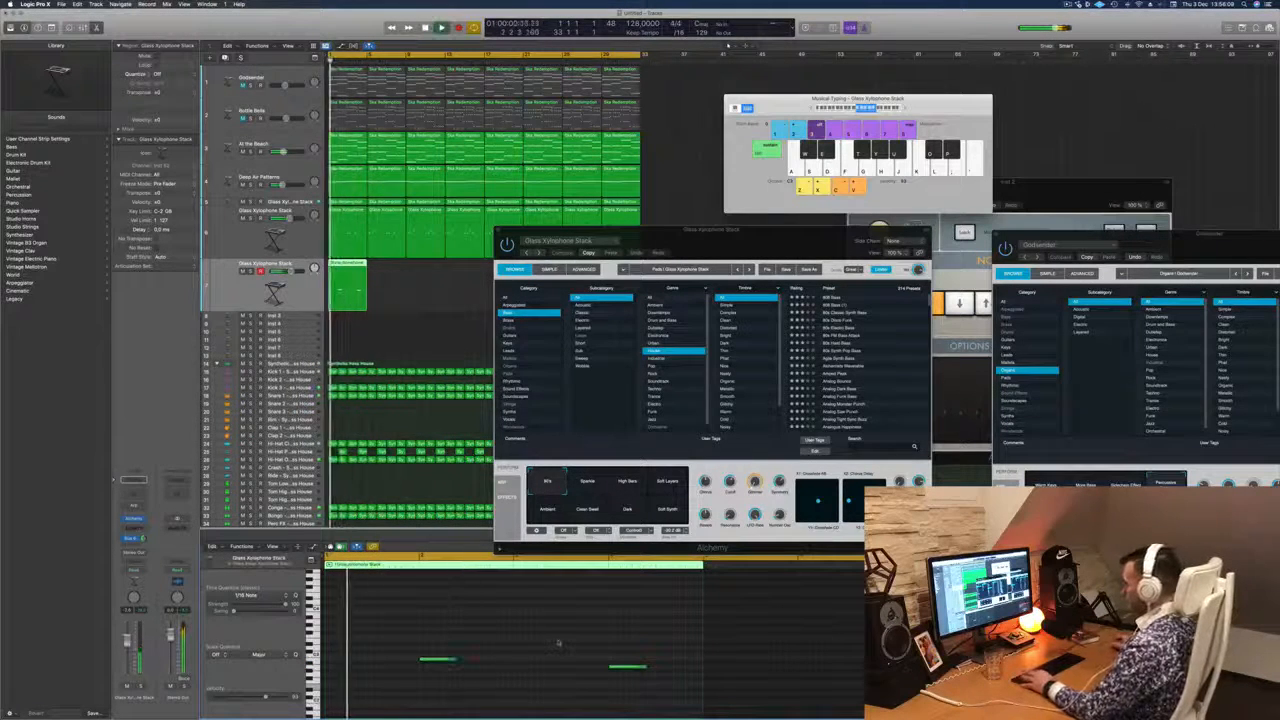
# Try transposing both notes of the copied region down in semitone steps.
pyautogui.press('super+a')
pyautogui.hotkey('alt', 'Down')
pyautogui.hotkey('alt', 'Down')
pyautogui.hotkey('alt', 'Down')
pyautogui.hotkey('alt', 'Down')
pyautogui.hotkey('alt', 'Down')
pyautogui.hotkey('alt', 'Down')
pyautogui.hotkey('alt', 'Down')
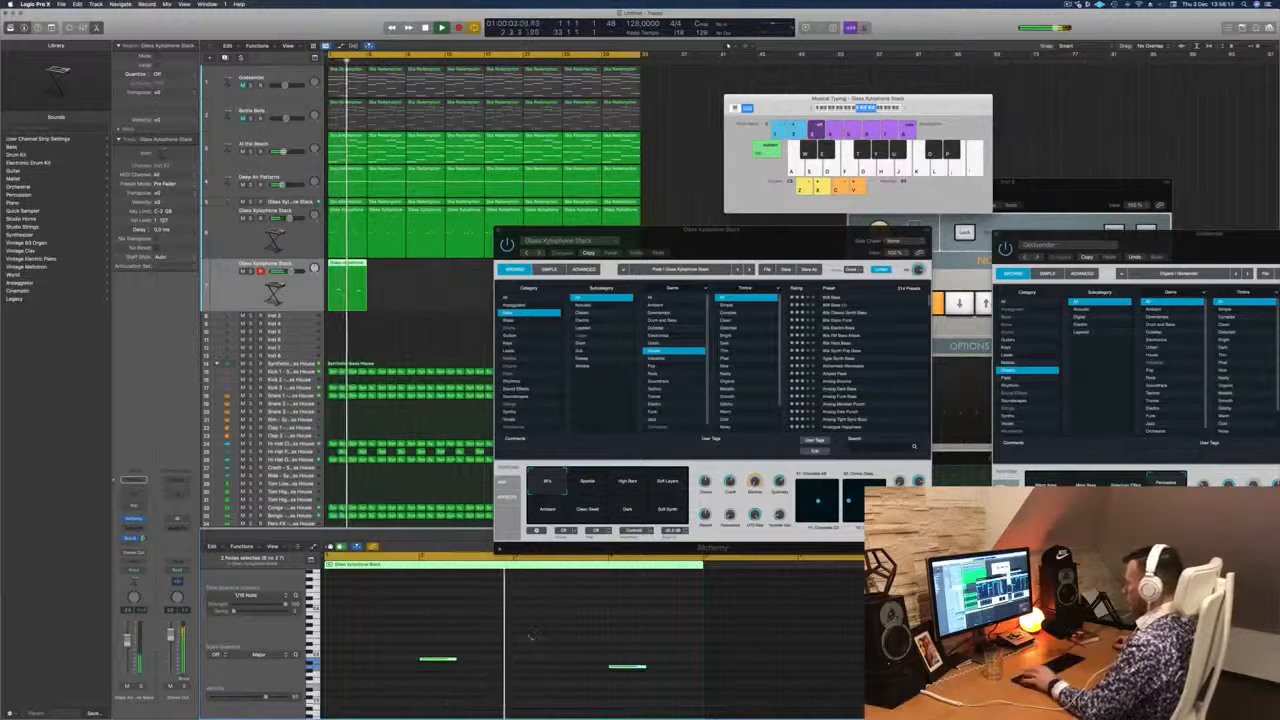
# Compare the original xylophone region with the two-note copy during playback and inspect the duplicated track's bus send.
pyautogui.moveTo(743, 239); pyautogui.dragTo(743, 137)
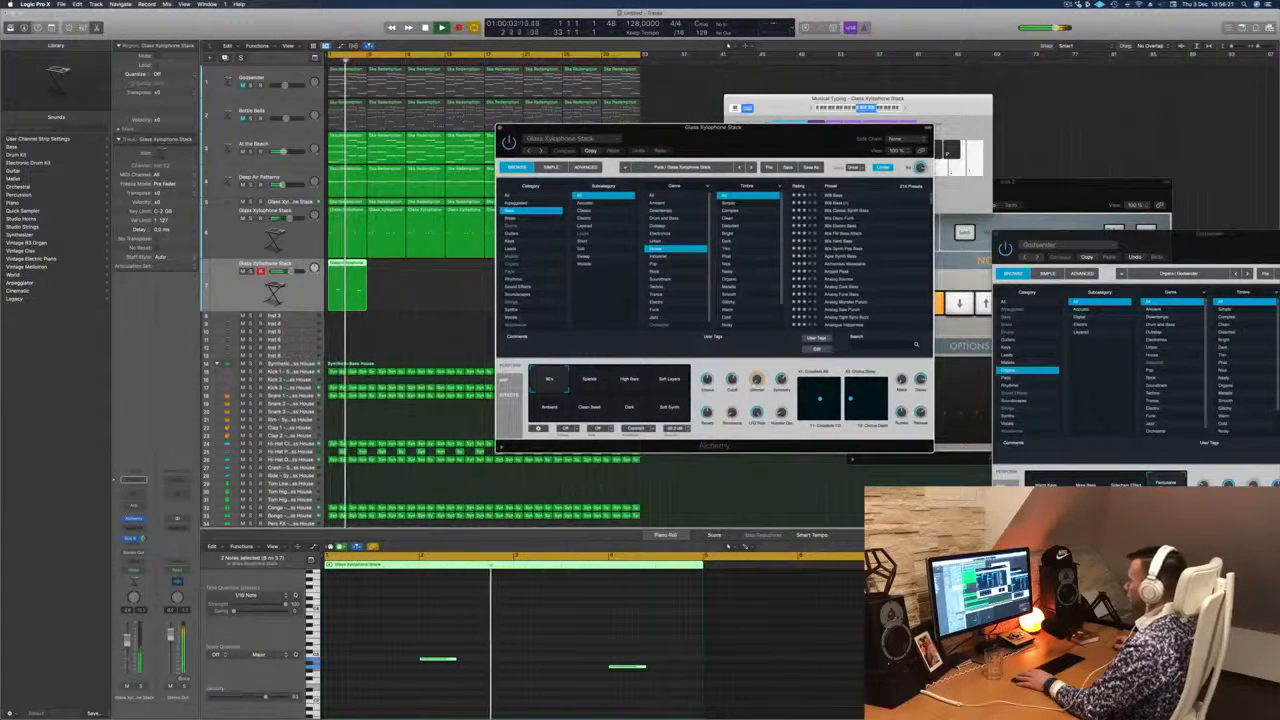
pyautogui.click(728, 46)
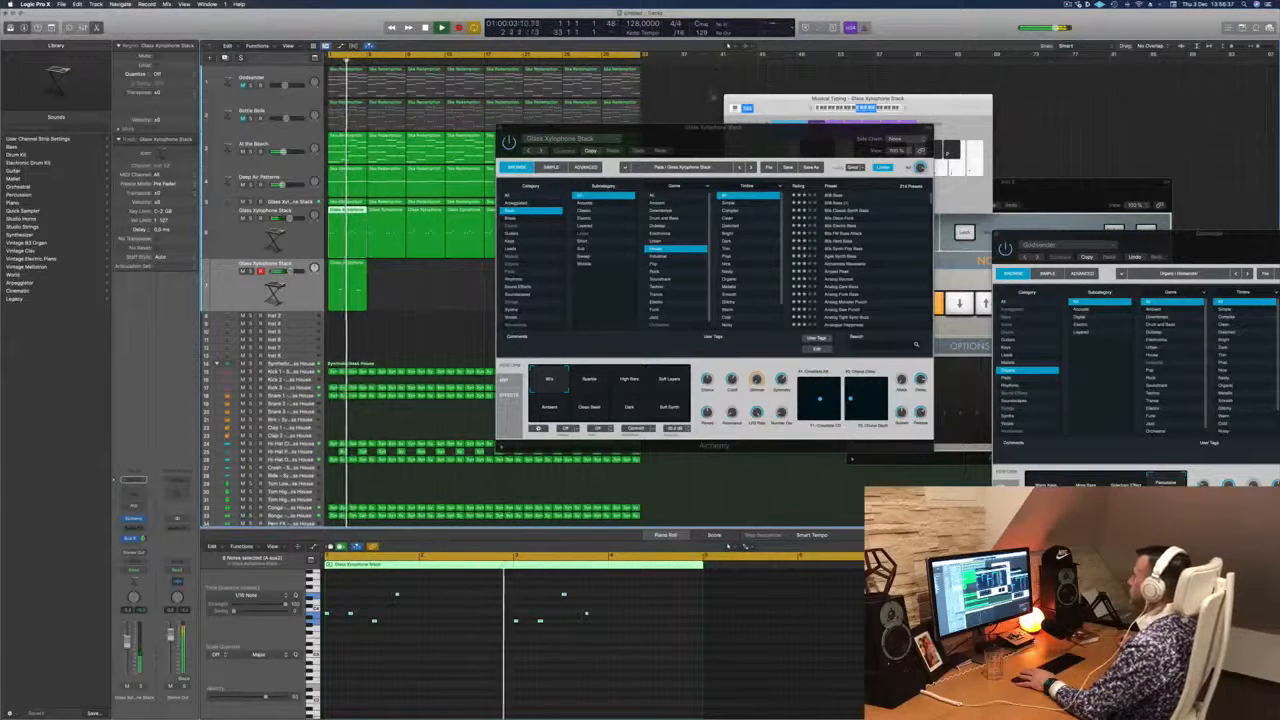
pyautogui.moveTo(722, 145); pyautogui.dragTo(782, 138)
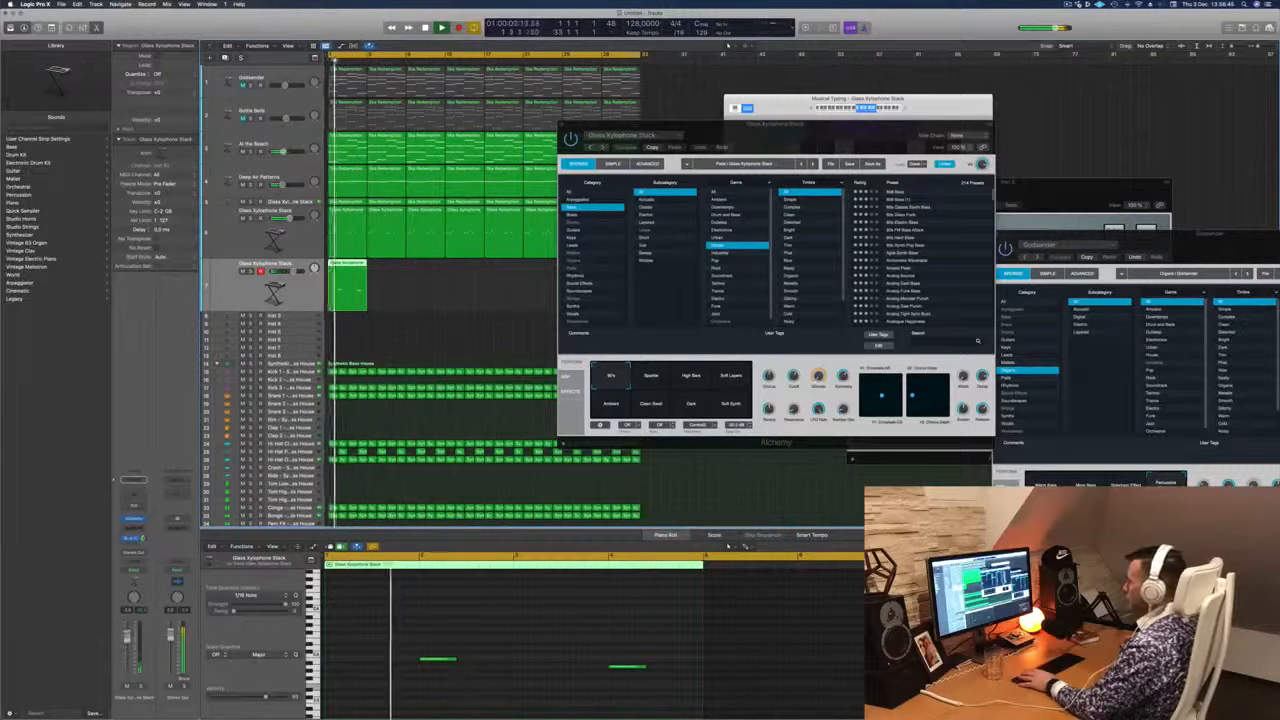
pyautogui.click(136, 538)
pyautogui.click(142, 538)
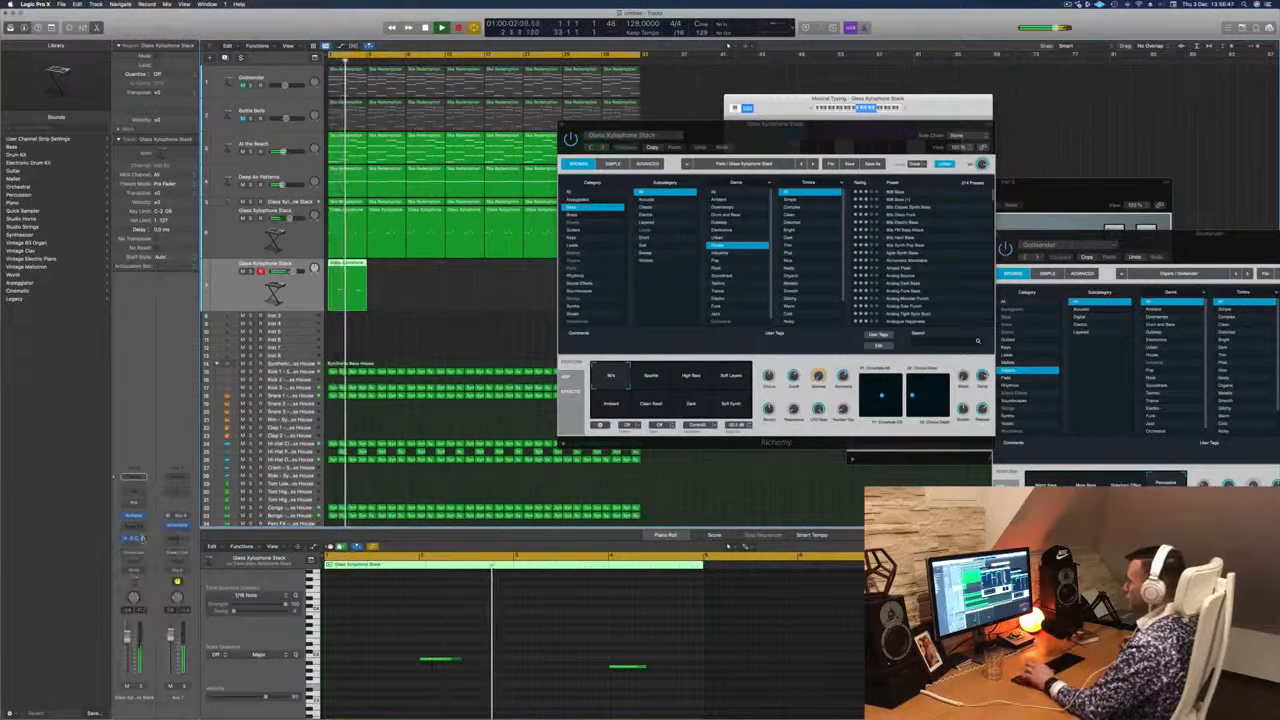
# Repeat the two-note region along the duplicated xylophone track up to bar 33.
pyautogui.moveTo(844, 99); pyautogui.dragTo(1029, 92)
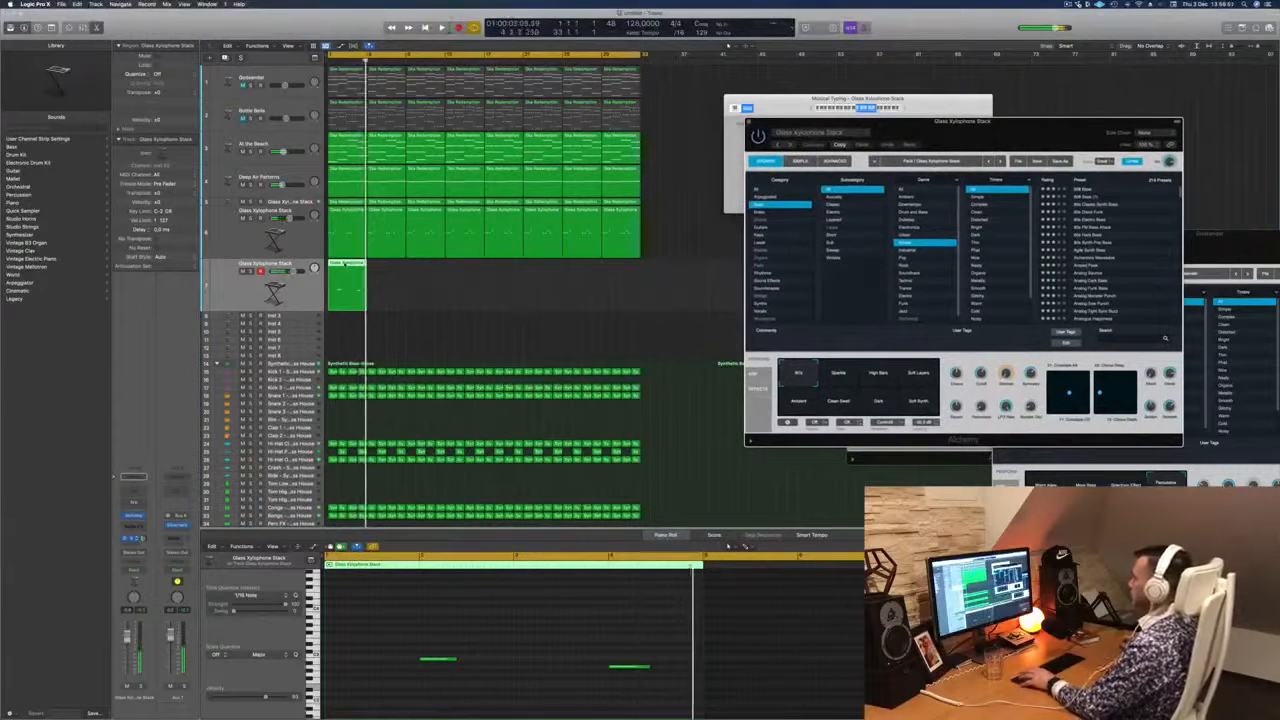
pyautogui.moveTo(365, 266); pyautogui.dragTo(440, 275)
pyautogui.moveTo(524, 283)
pyautogui.mouseDown()
pyautogui.moveTo(361, 291)
pyautogui.moveTo(512, 278)
pyautogui.mouseUp()
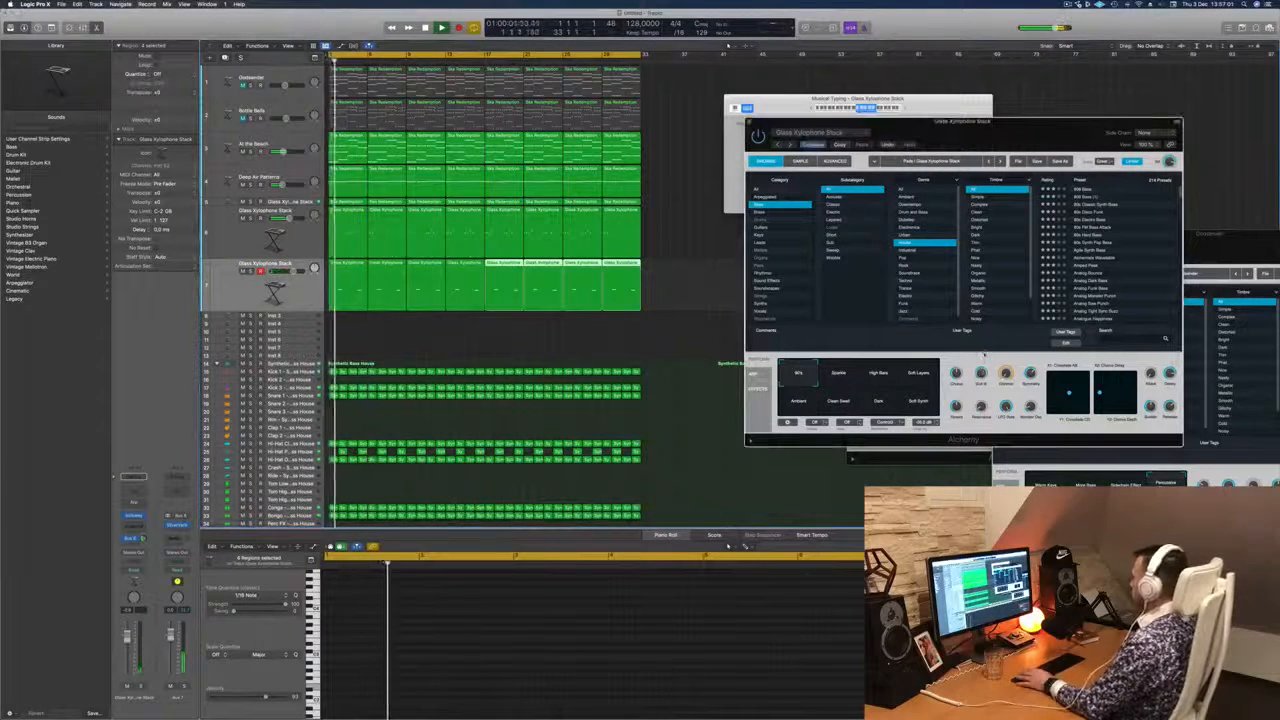
# Adjust Alchemy's Cutoff knob on the duplicated xylophone track while the arrangement plays.
pyautogui.moveTo(1096, 124); pyautogui.dragTo(773, 176)
pyautogui.press('Return')
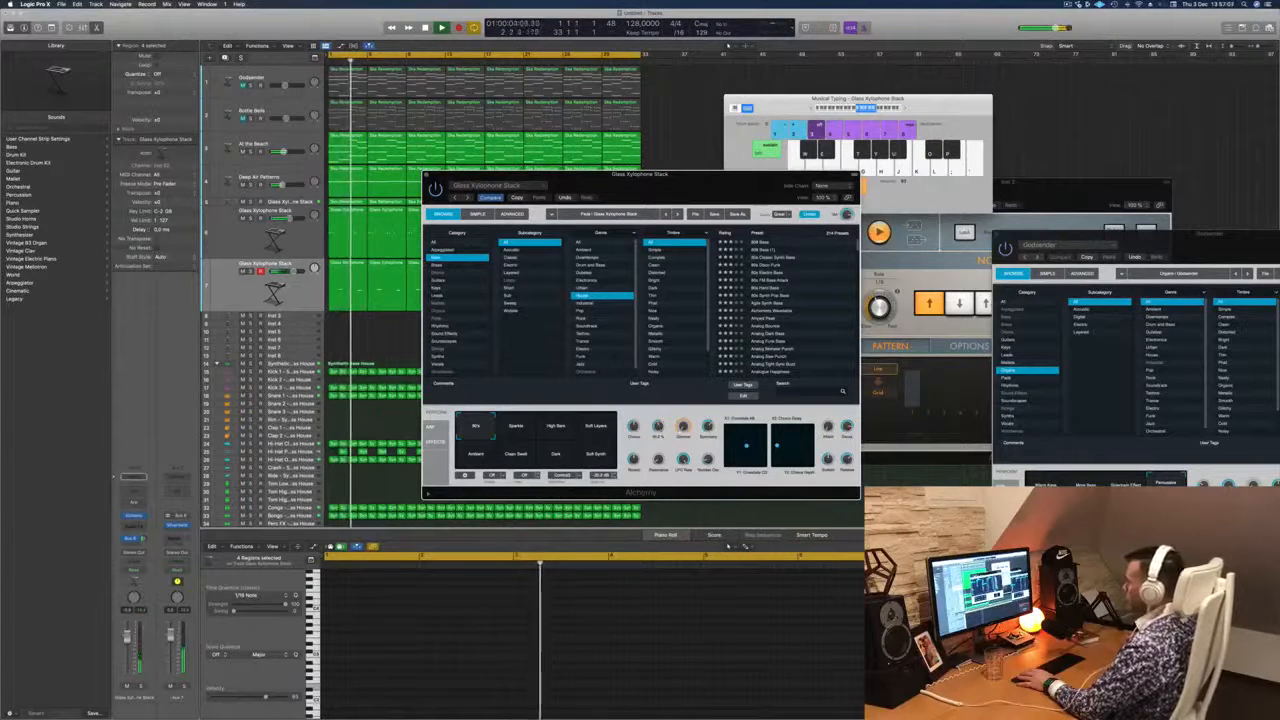
pyautogui.moveTo(659, 425); pyautogui.dragTo(661, 417)
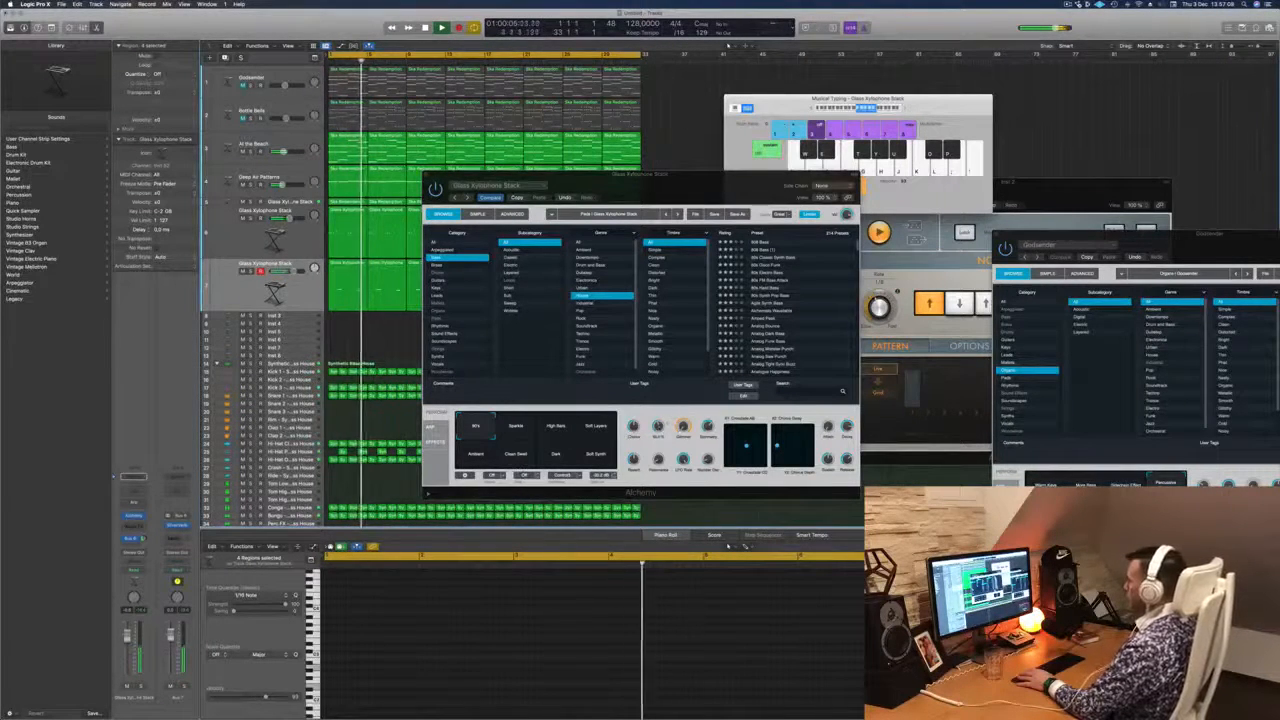
pyautogui.click(661, 417)
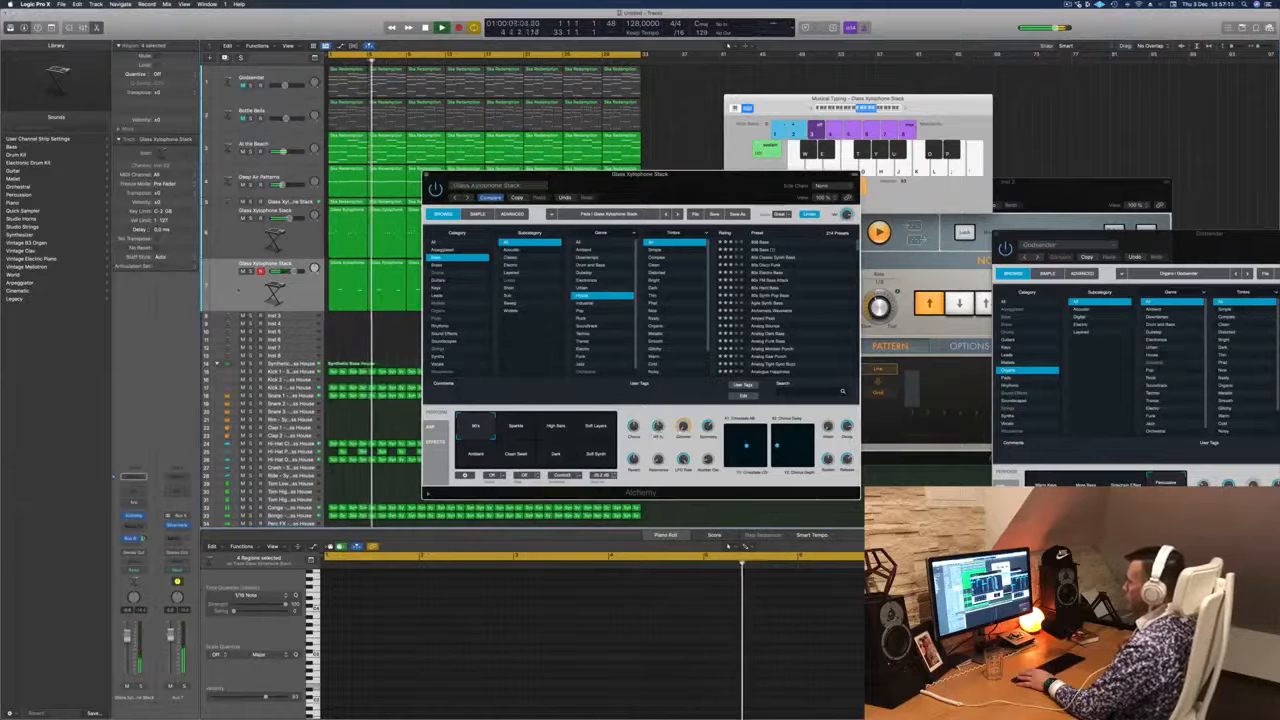
# Lengthen all notes in every region of the duplicated xylophone track together and play the result.
pyautogui.click(274, 287)
pyautogui.scroll(-3, 500, 637)
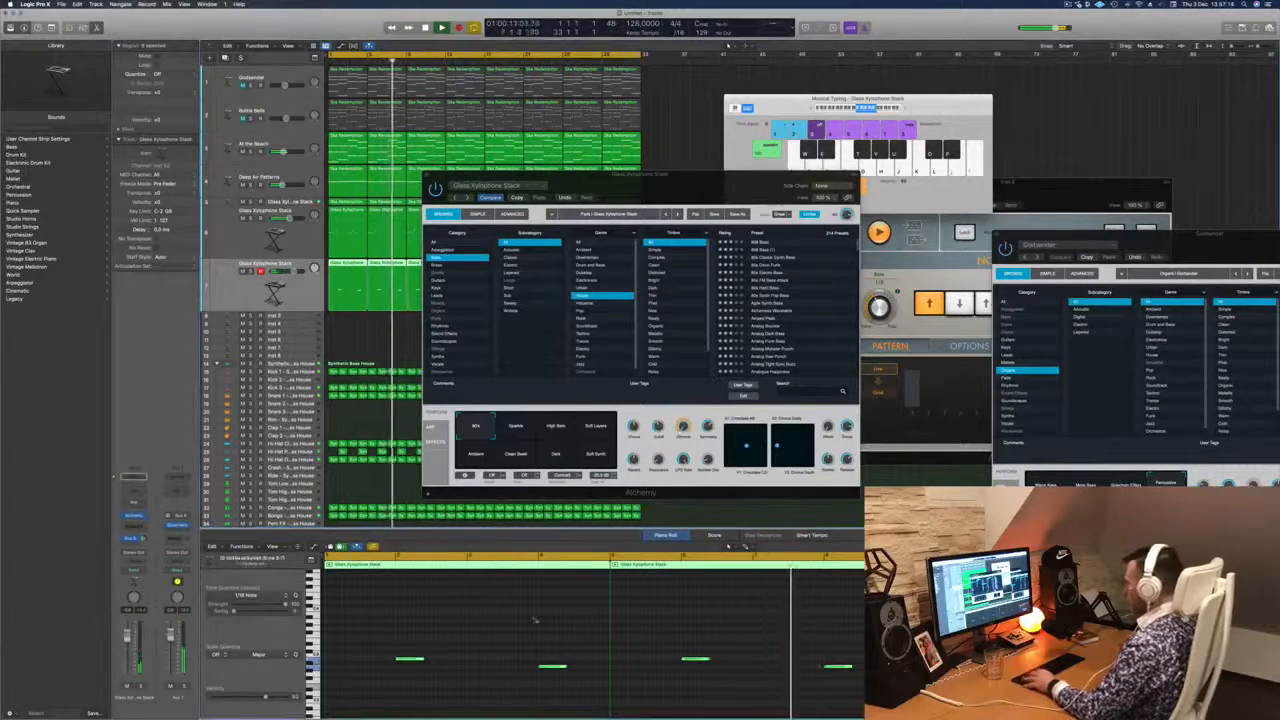
pyautogui.click(420, 661)
pyautogui.moveTo(426, 662); pyautogui.dragTo(438, 663)
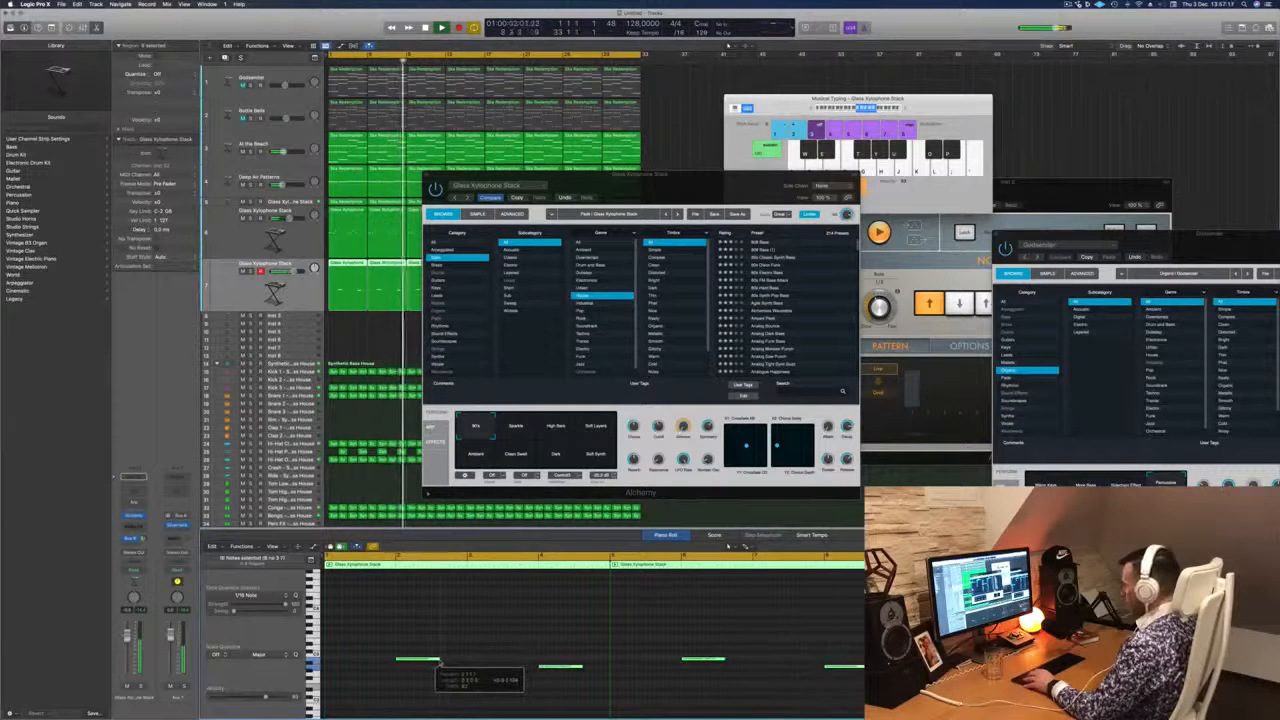
pyautogui.press('space')
pyautogui.press('space')
# Filter Alchemy's presets on the duplicated xylophone track to the Brass category.
pyautogui.moveTo(679, 188); pyautogui.dragTo(794, 140)
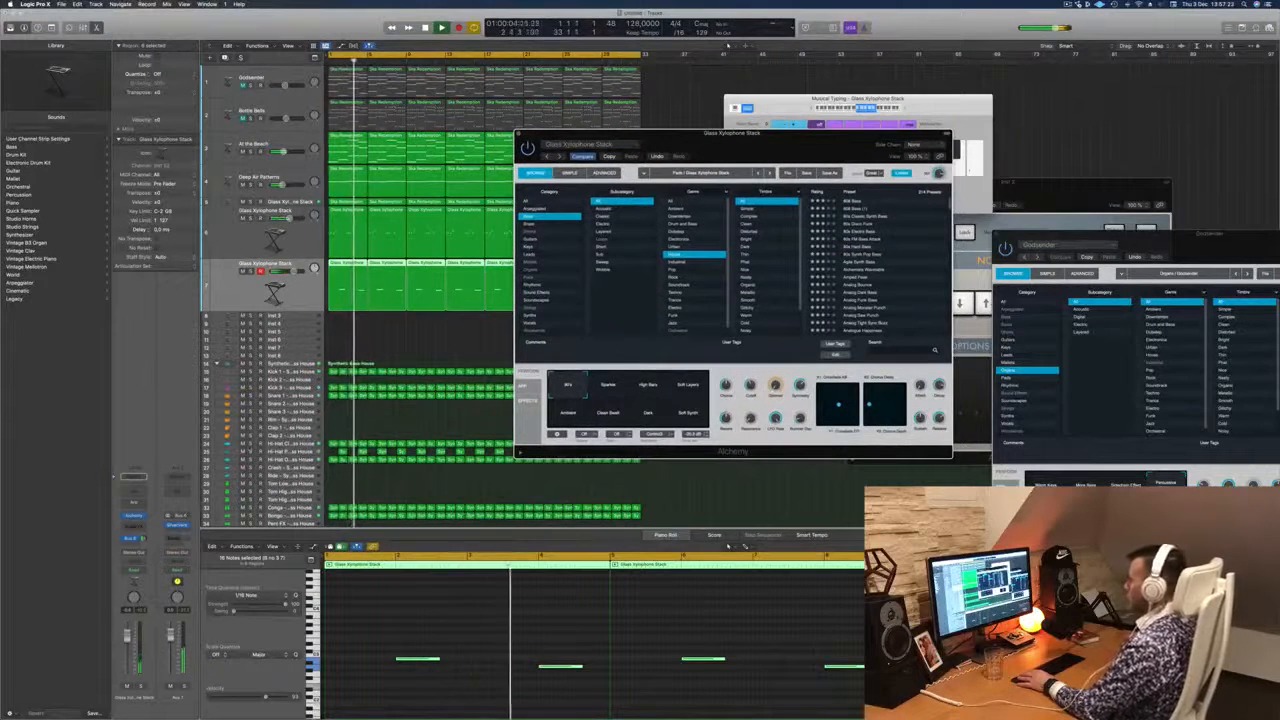
pyautogui.moveTo(737, 137); pyautogui.dragTo(737, 139)
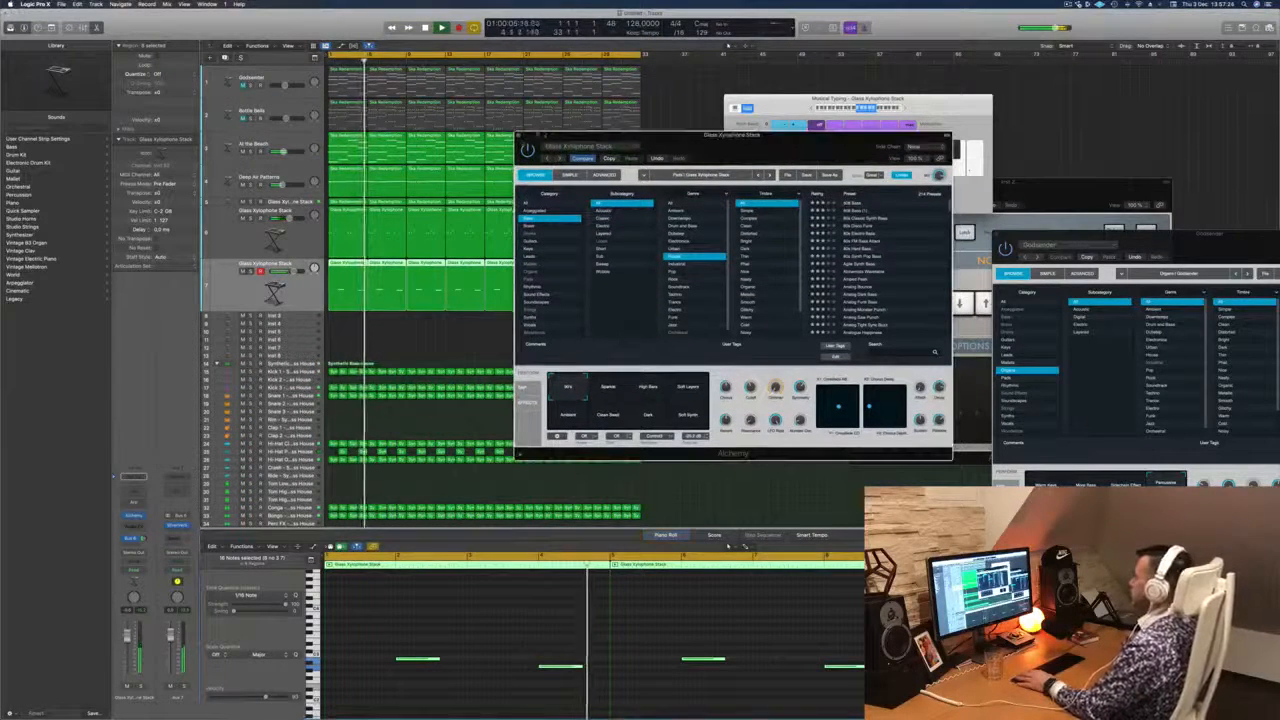
pyautogui.click(518, 136)
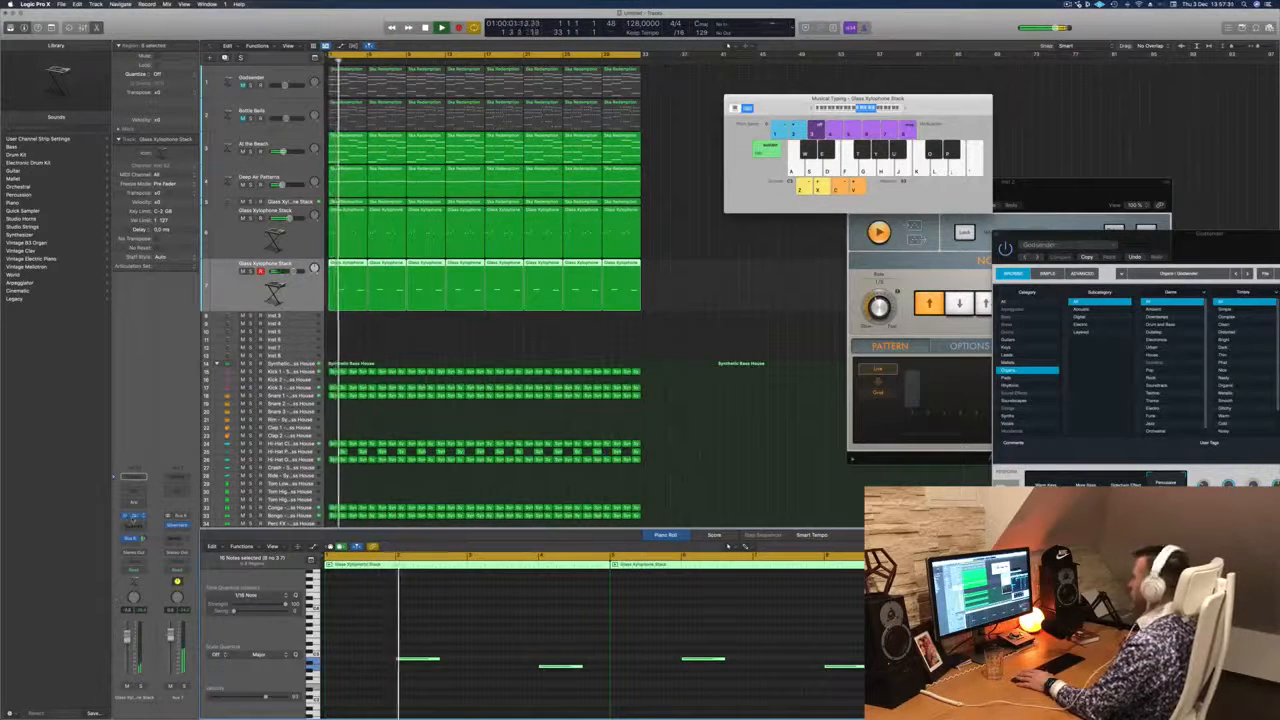
pyautogui.click(133, 517)
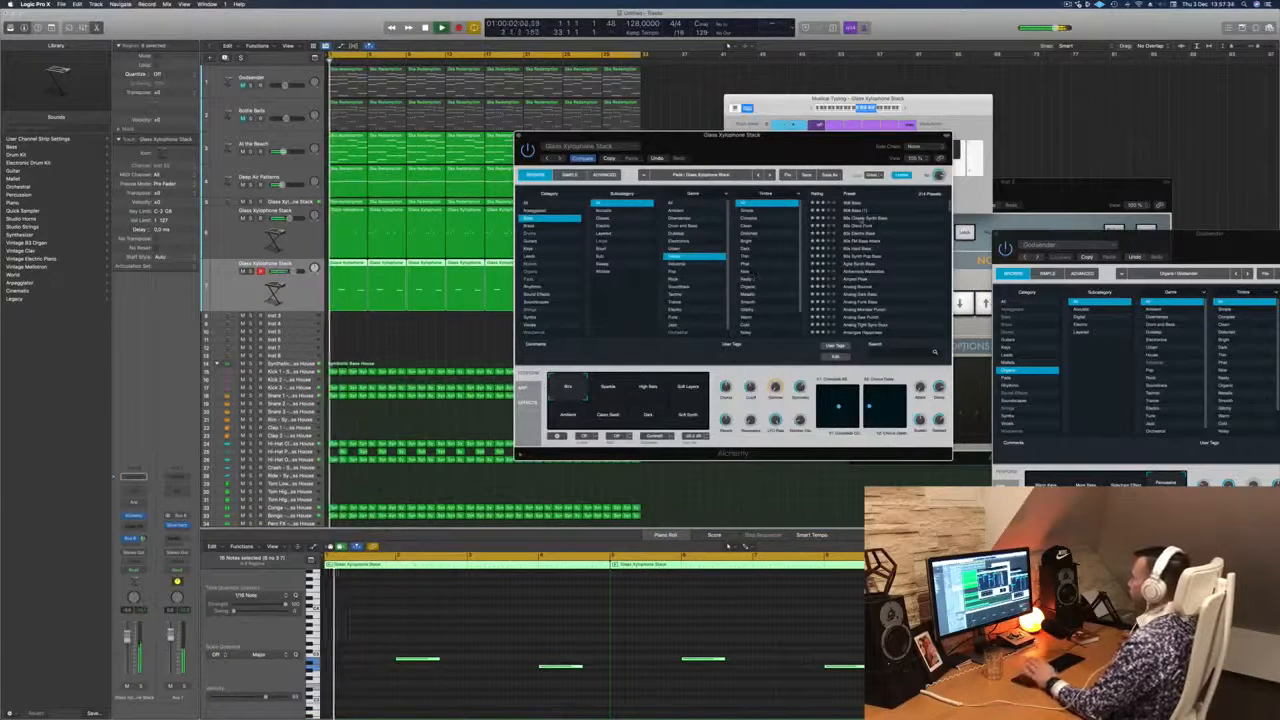
pyautogui.click(533, 227)
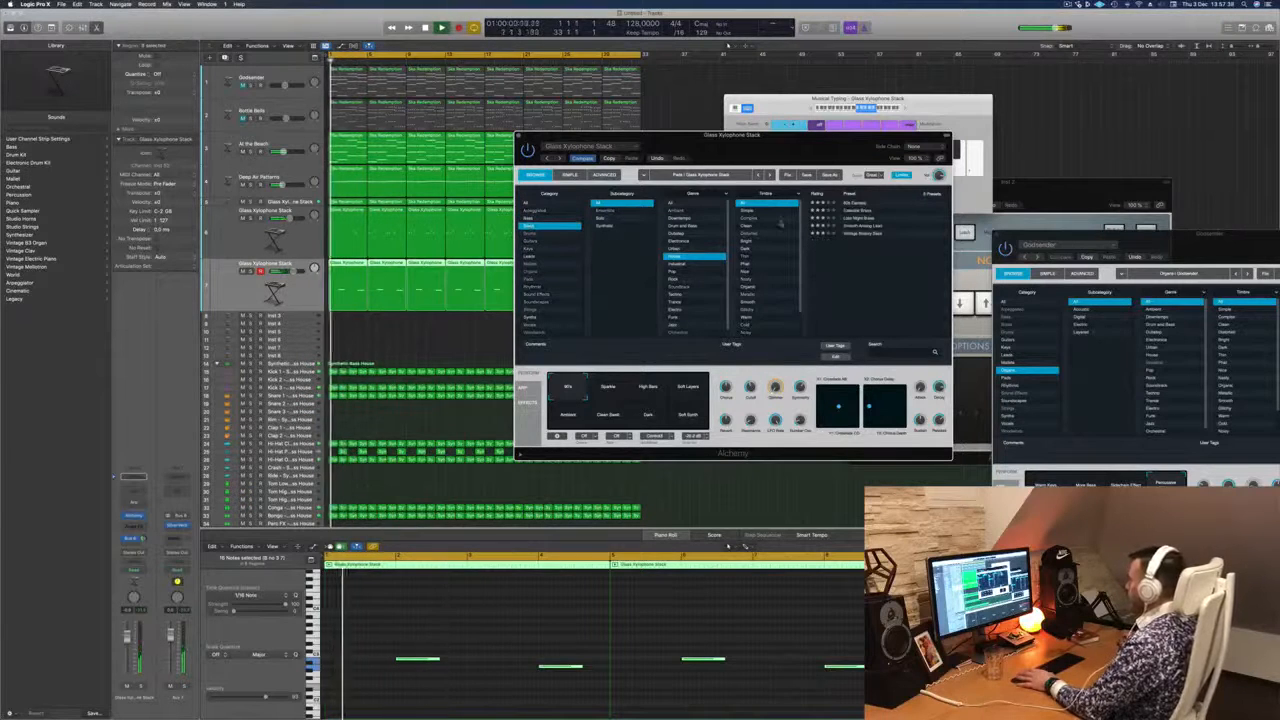
# Clear the genre filter in Alchemy's Brass category and audition the Brass Response and 80s Slow Pop Sweep presets from the song's start.
pyautogui.click(673, 204)
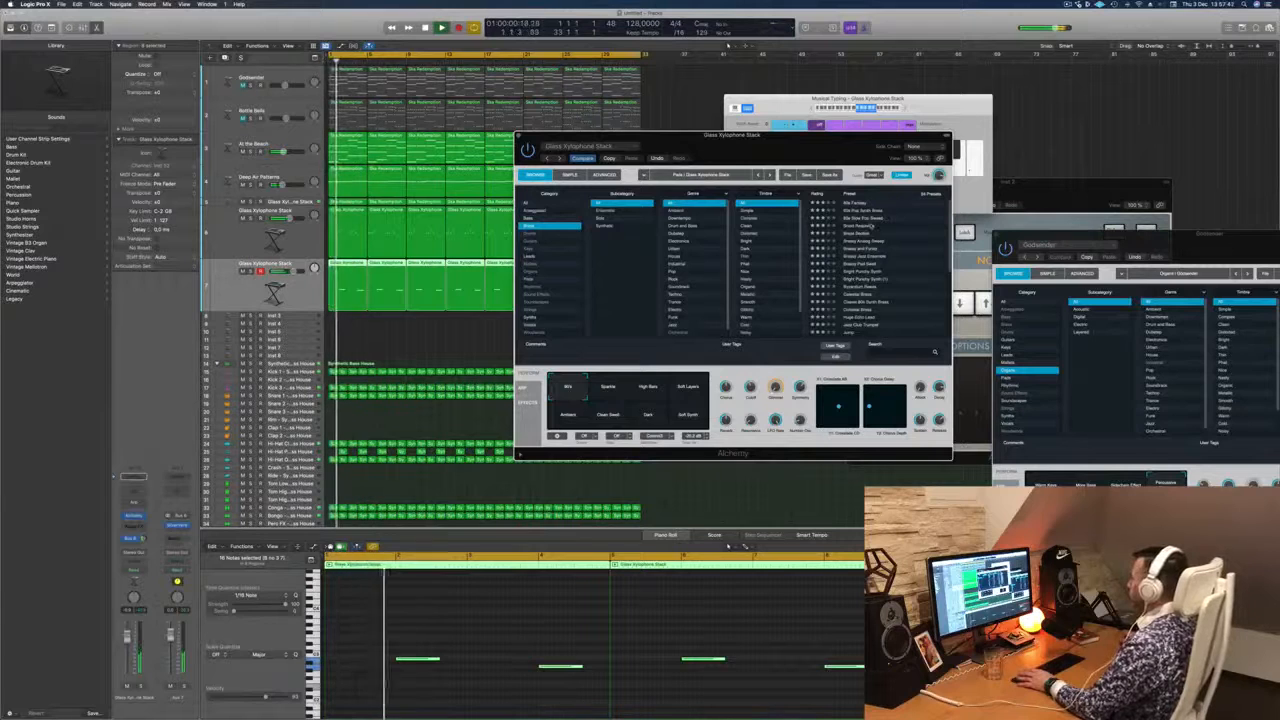
pyautogui.click(871, 226)
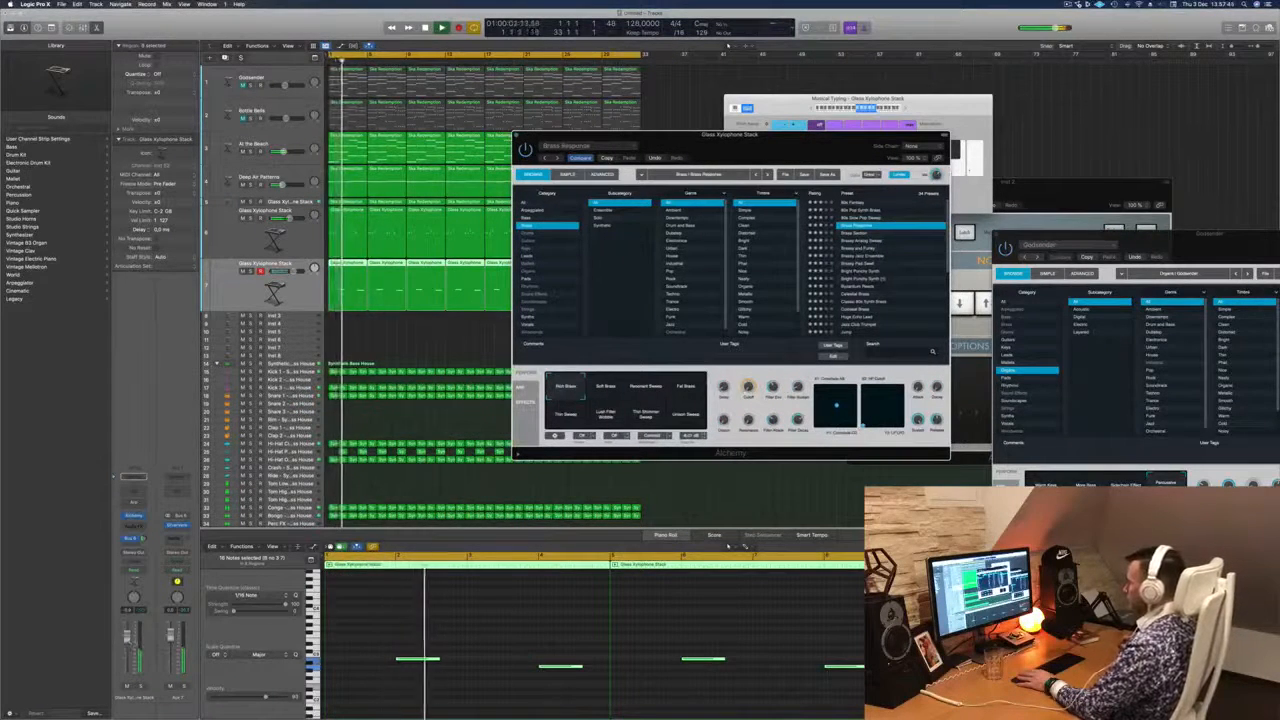
pyautogui.press('Return')
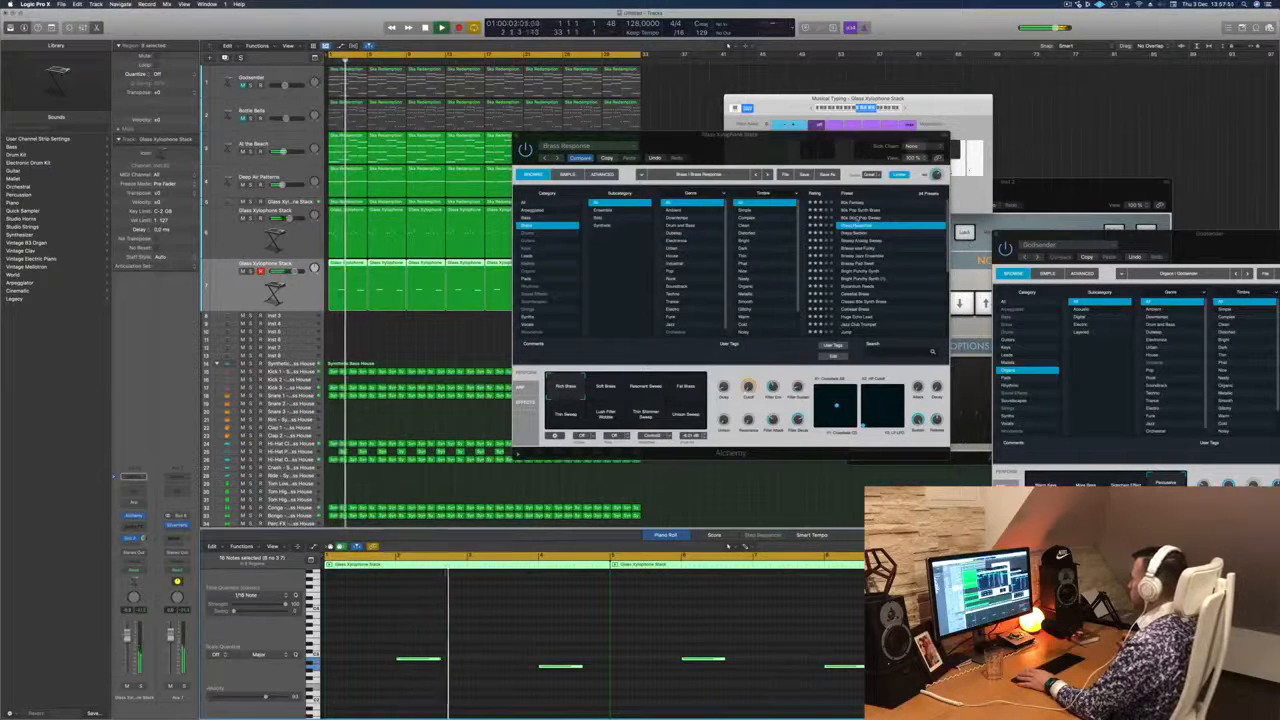
pyautogui.click(858, 219)
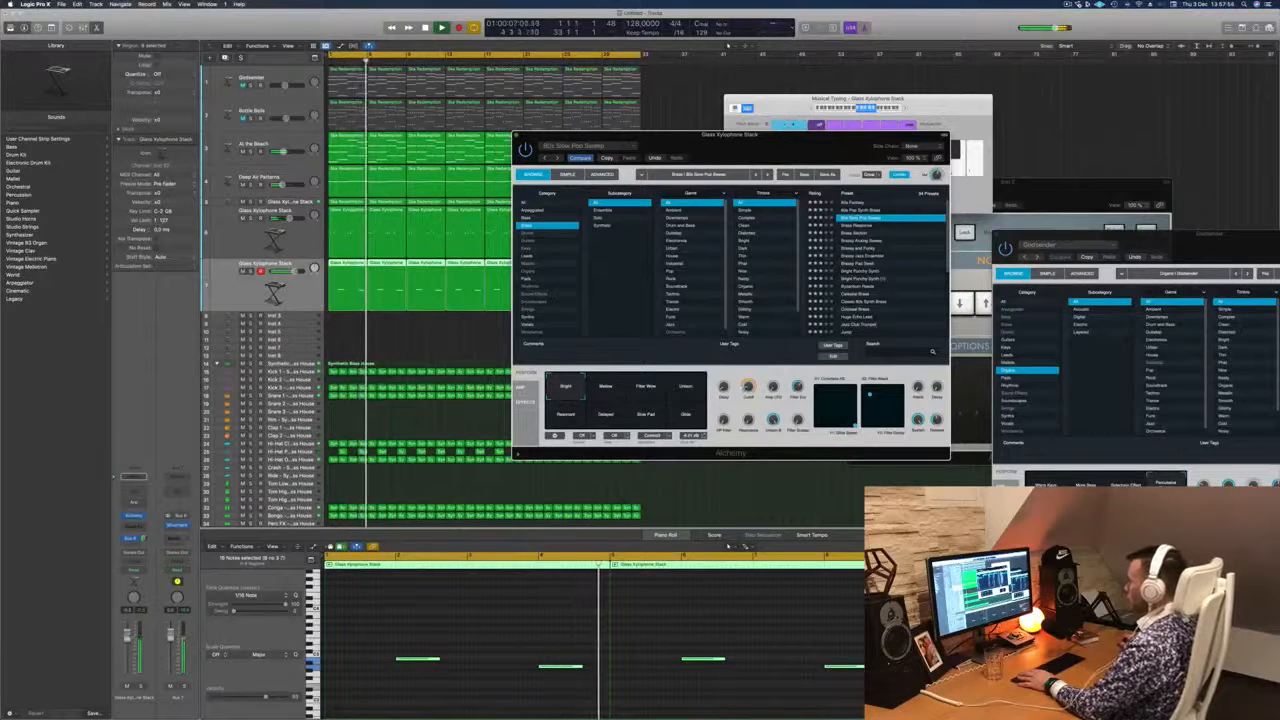
pyautogui.click(441, 28)
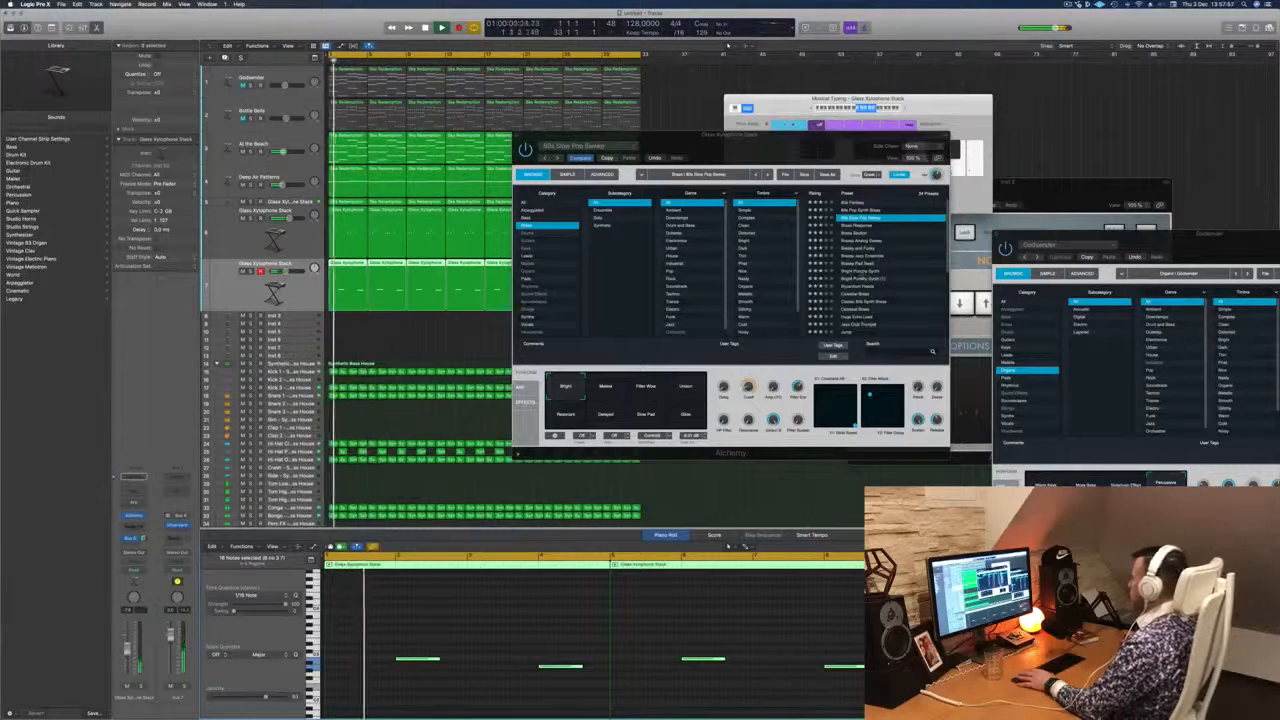
# Audition Byzantium Reeds and Colossal Brass while adjusting the track volume, and load the Huge Echo Lead preset on the duplicated xylophone track.
pyautogui.click(862, 287)
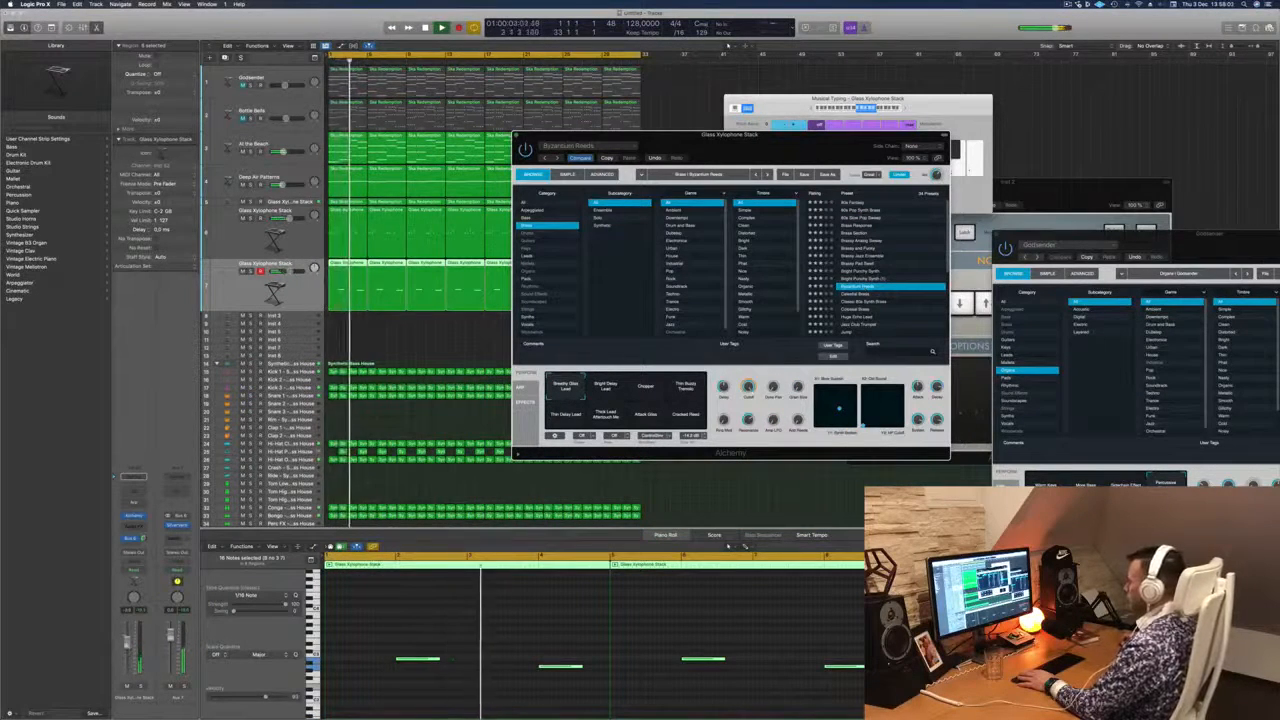
pyautogui.moveTo(284, 271); pyautogui.dragTo(291, 271)
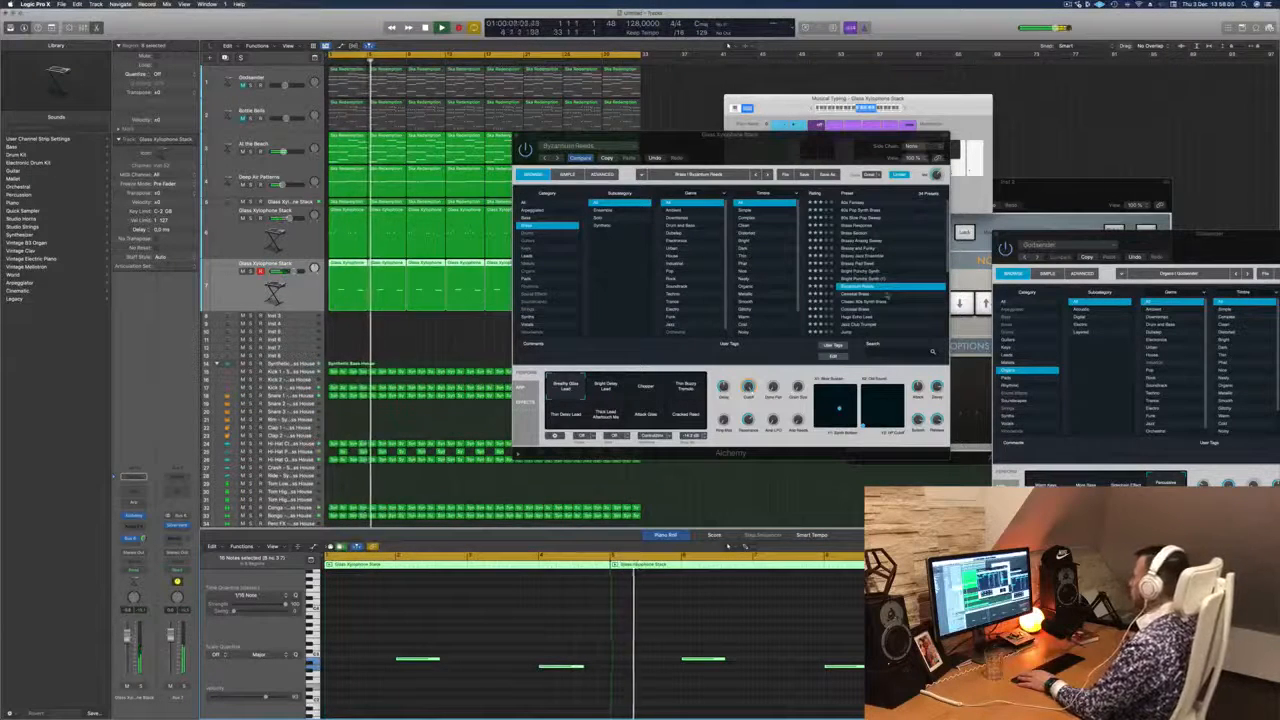
pyautogui.scroll(-3, 885, 280)
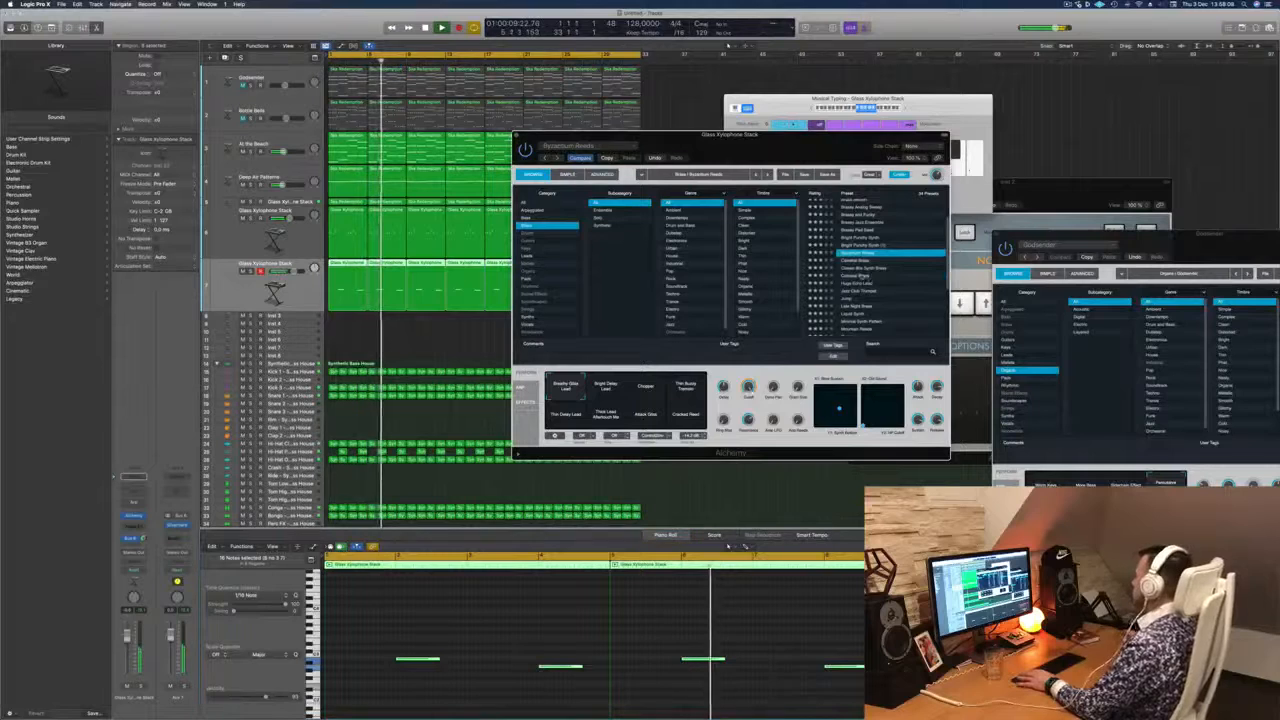
pyautogui.click(884, 276)
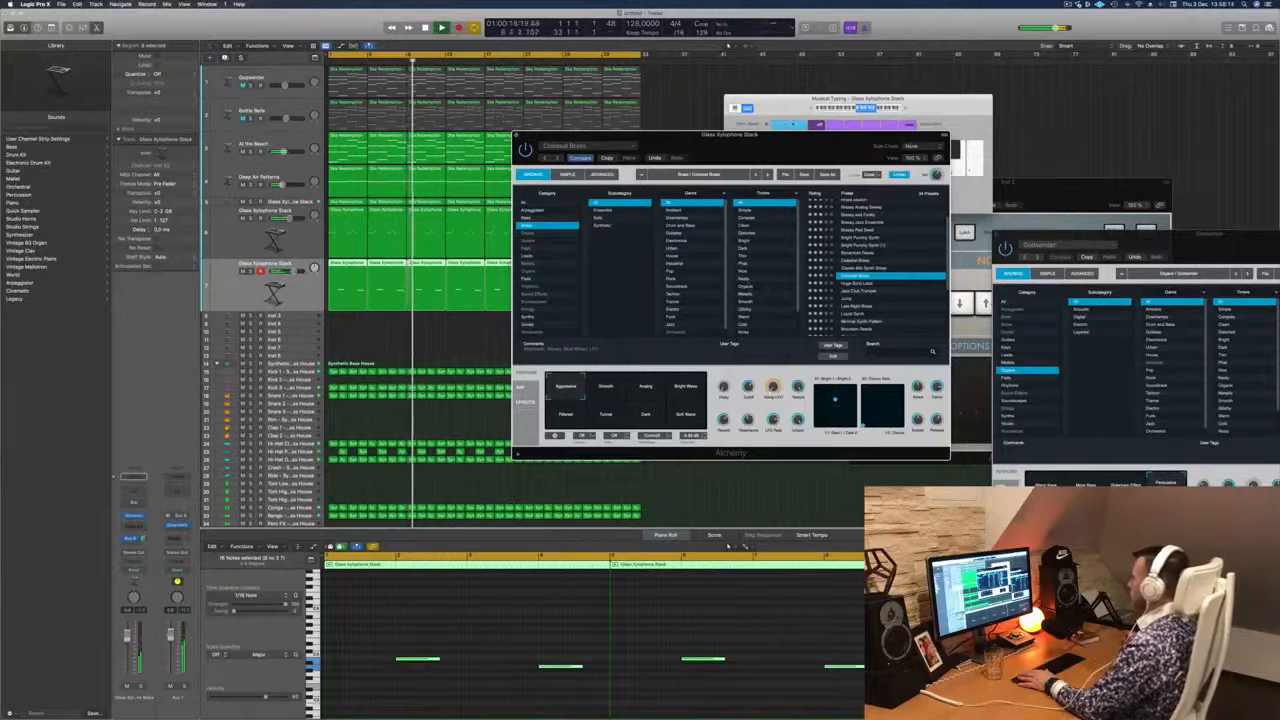
pyautogui.press('Down')
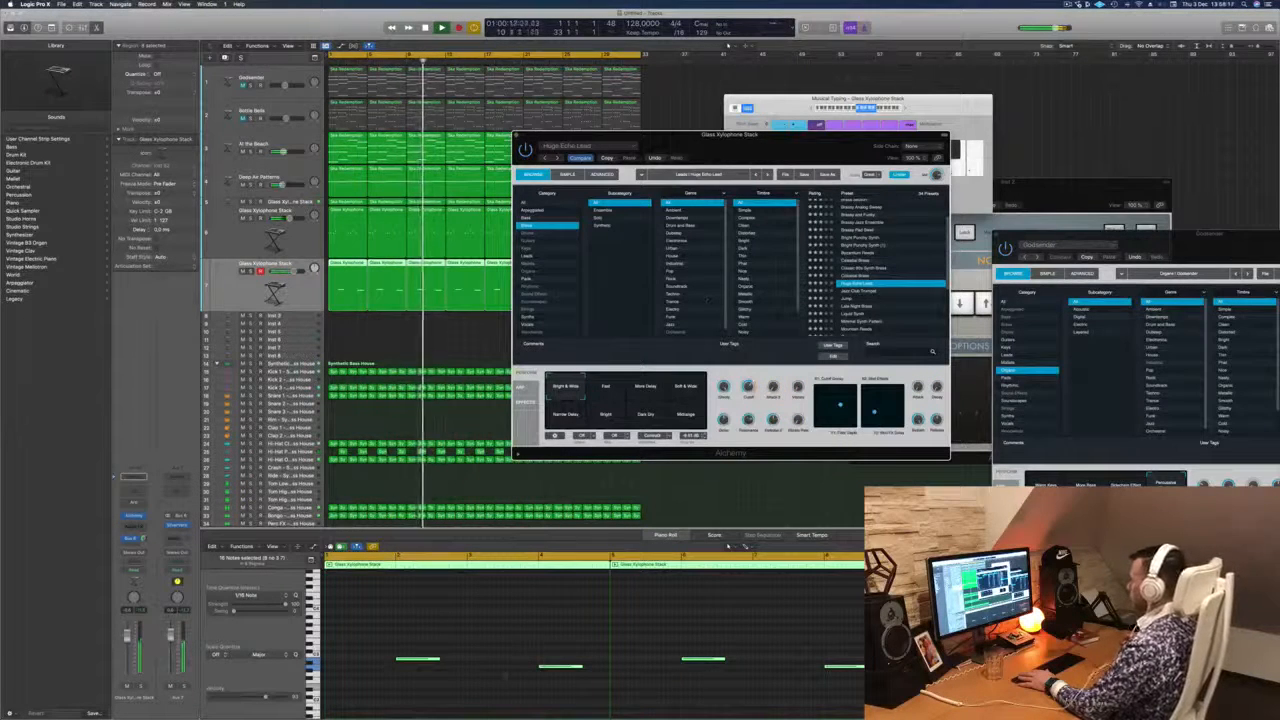
# Transpose all notes of the duplicated xylophone track up one octave, play the result and close its Alchemy window.
pyautogui.click(497, 641)
pyautogui.hotkey('shift', 'alt', 'Up')
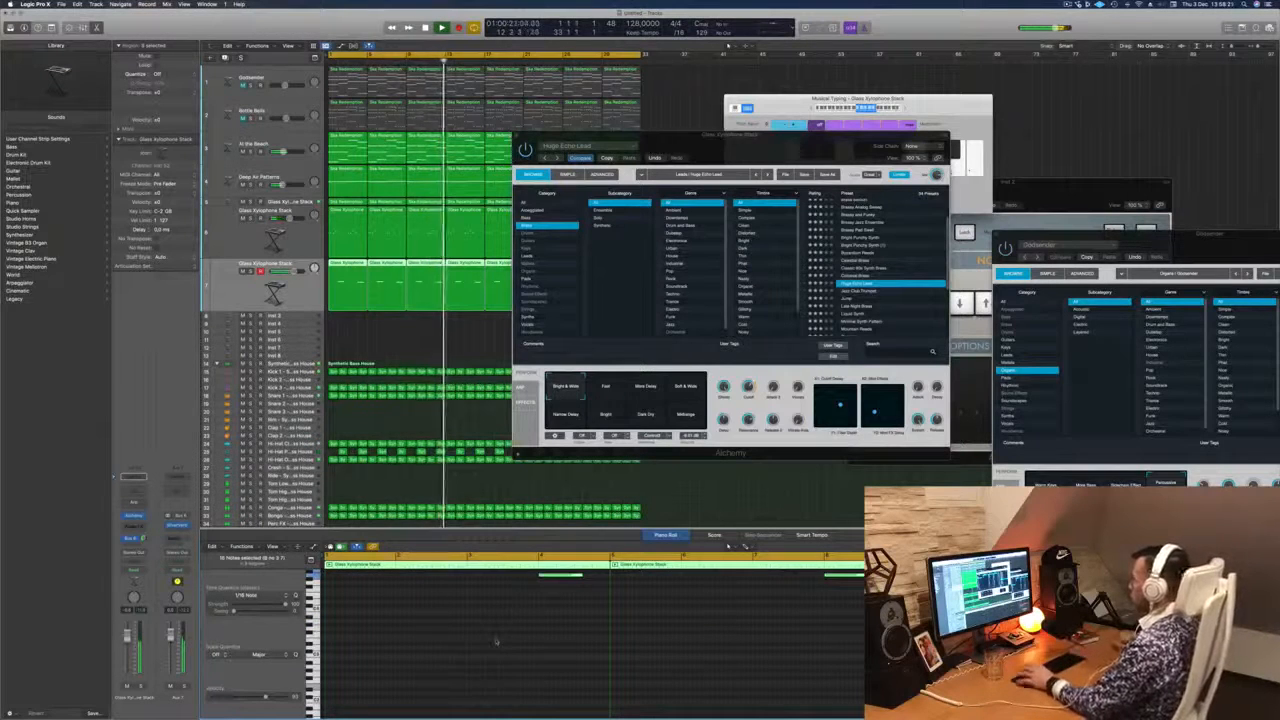
pyautogui.hotkey('shift', 'alt', 'Up')
pyautogui.moveTo(762, 148); pyautogui.dragTo(779, 130)
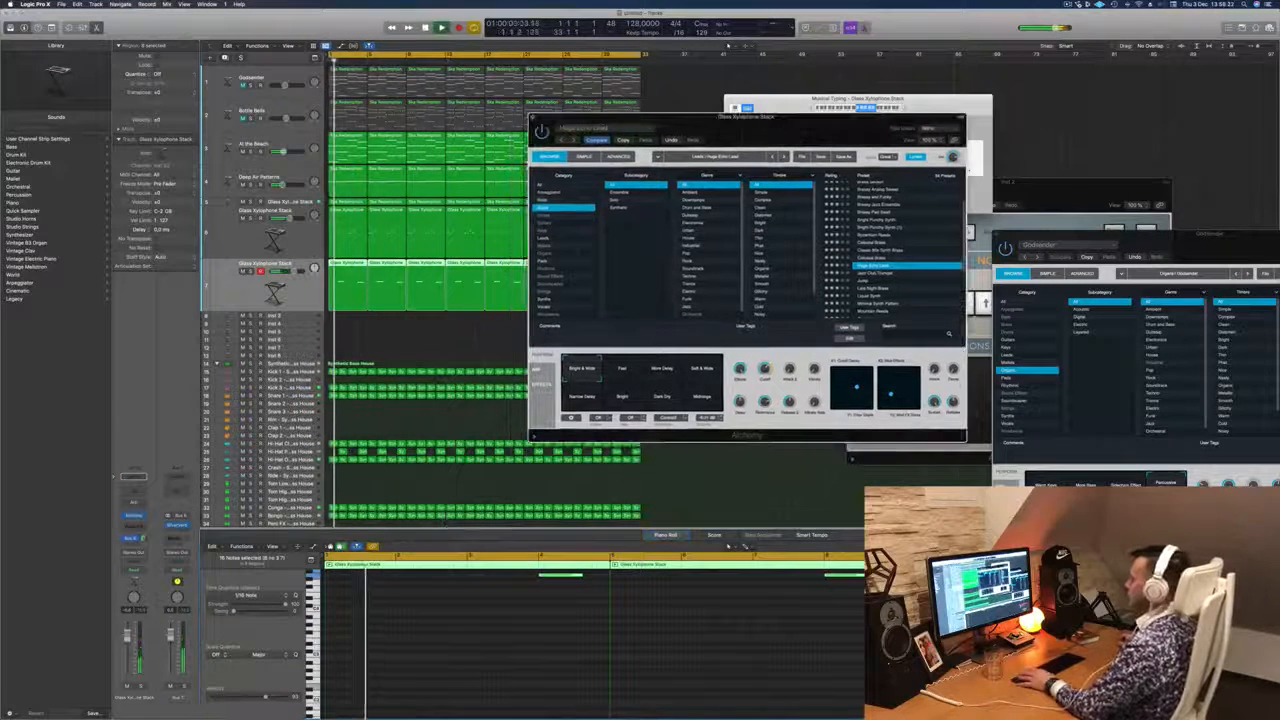
pyautogui.click(744, 546)
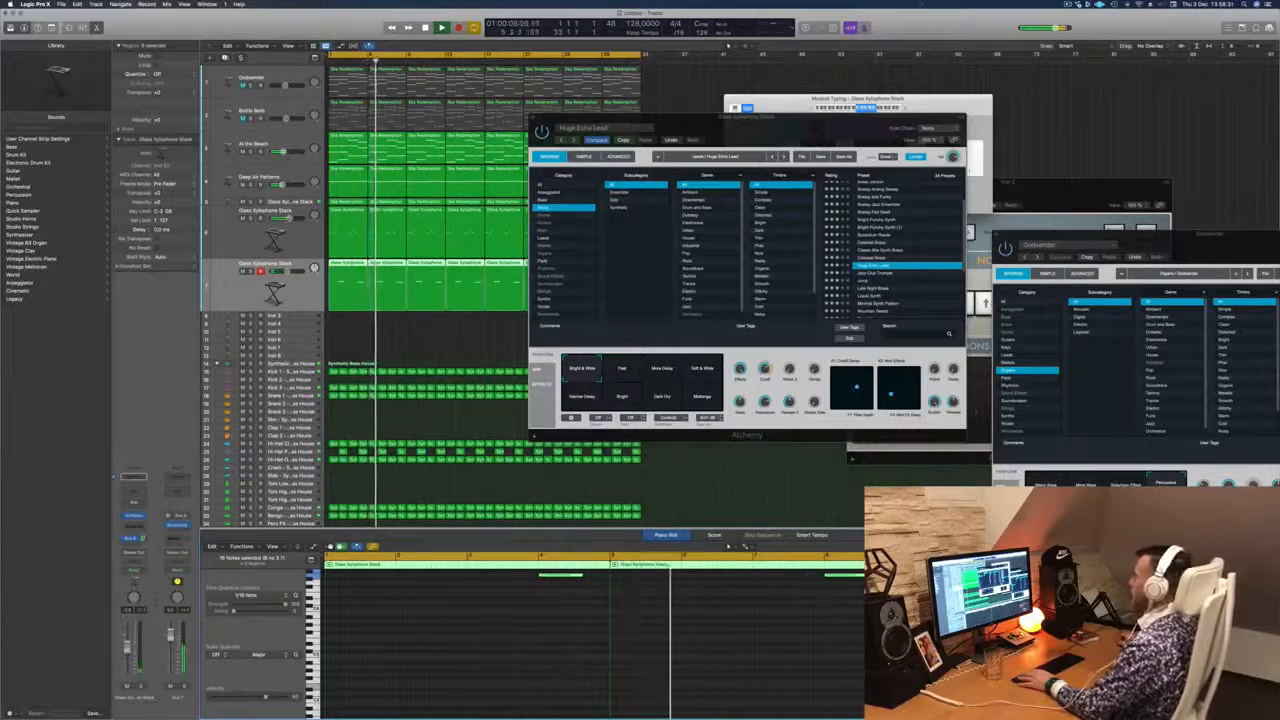
pyautogui.moveTo(745, 116); pyautogui.dragTo(698, 133)
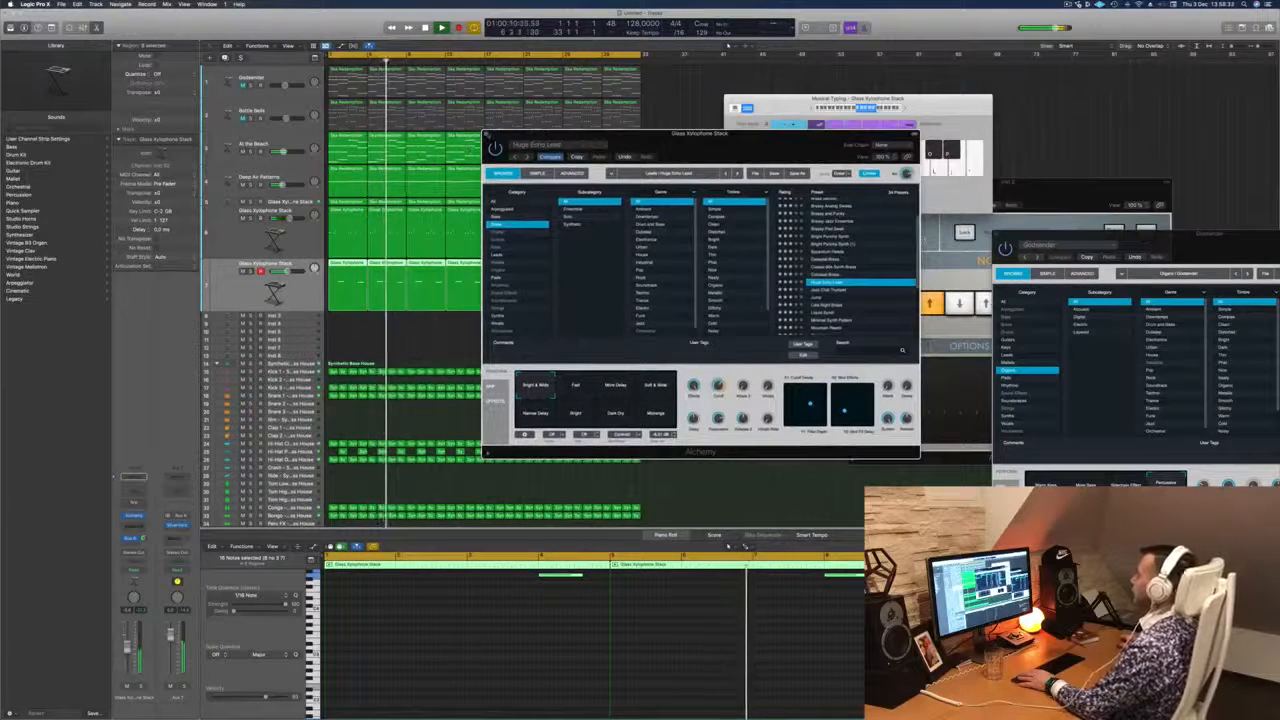
pyautogui.press('super+w')
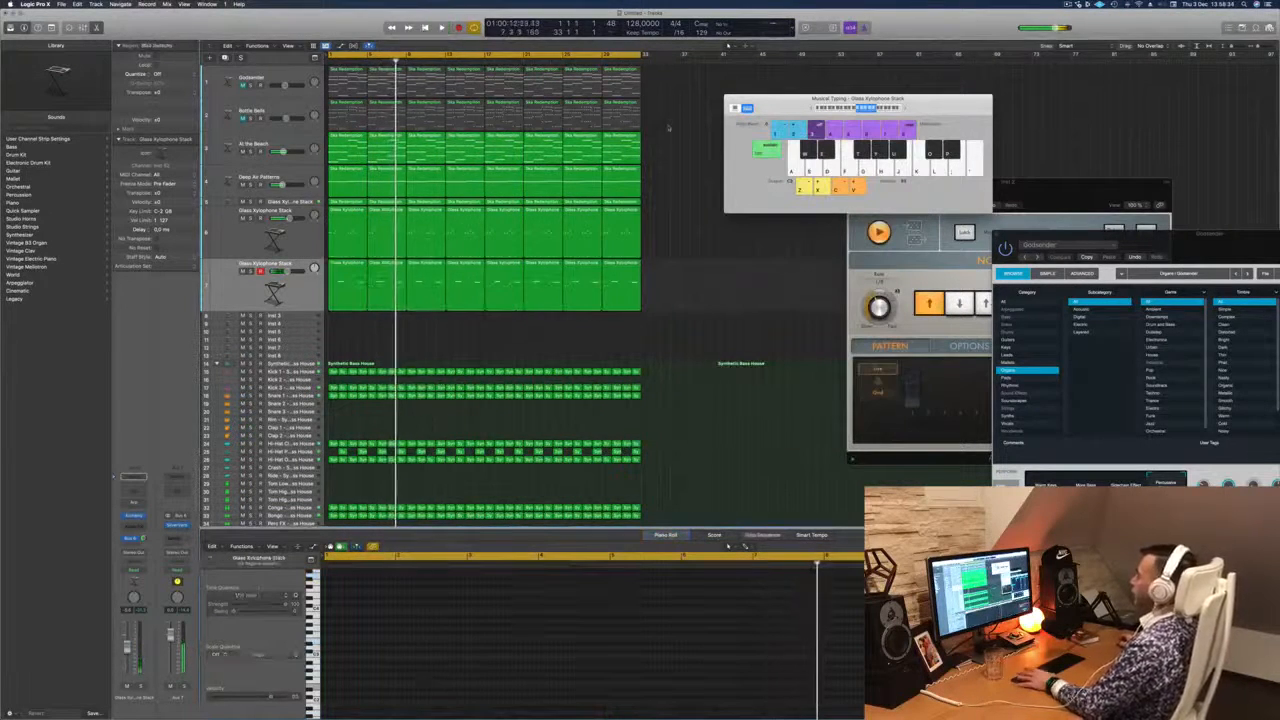
# Unmute the Bottle Bells track, play it with the arrangement and add a Channel EQ to it.
pyautogui.click(466, 118)
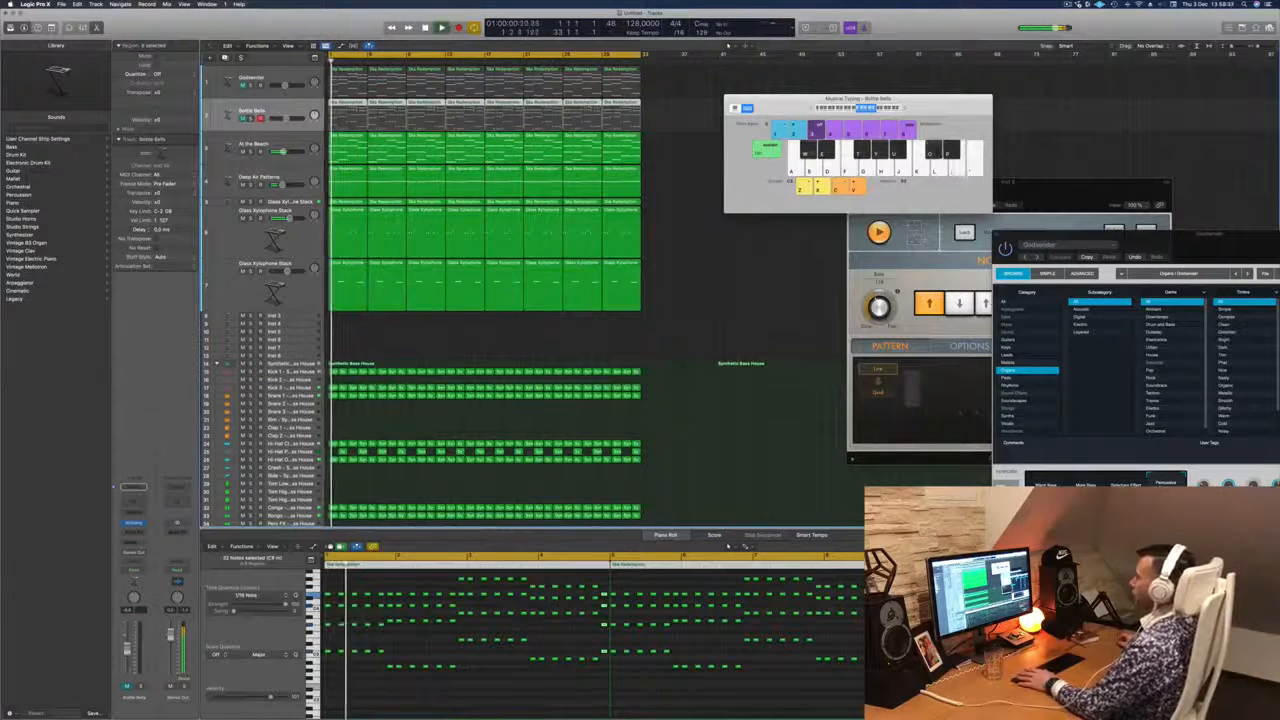
pyautogui.press('s')
pyautogui.press('s')
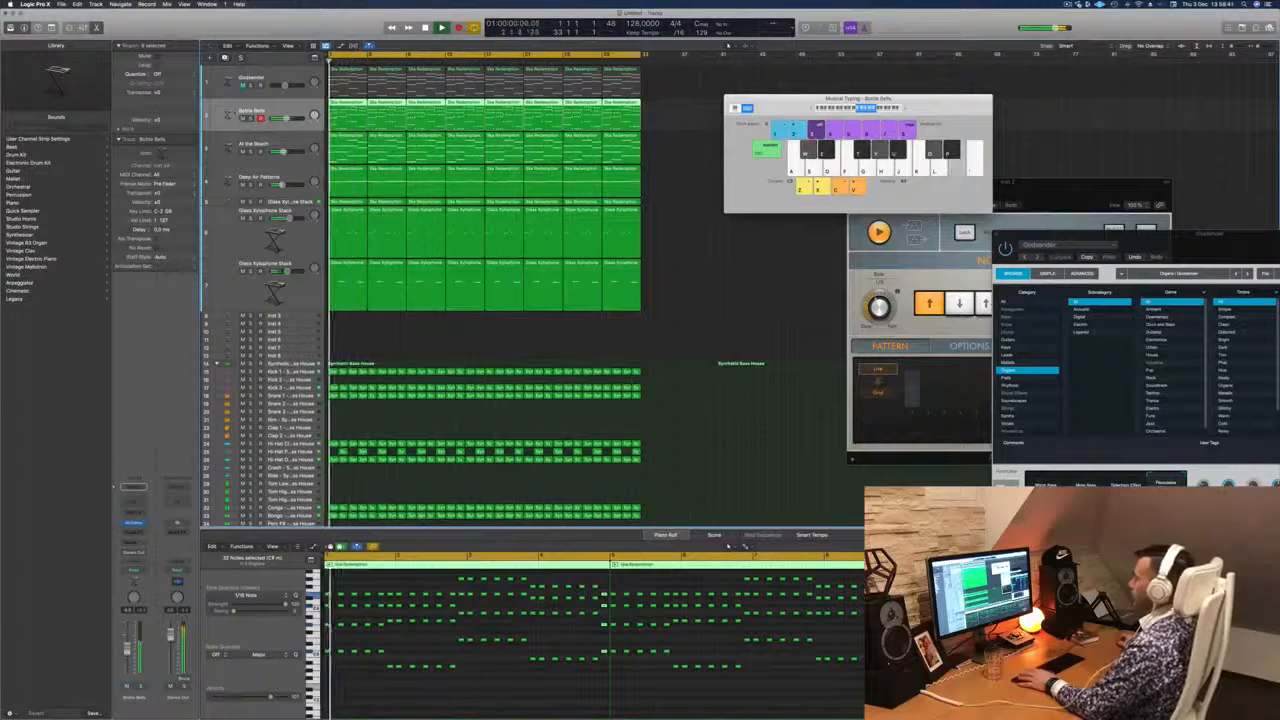
pyautogui.press('e')
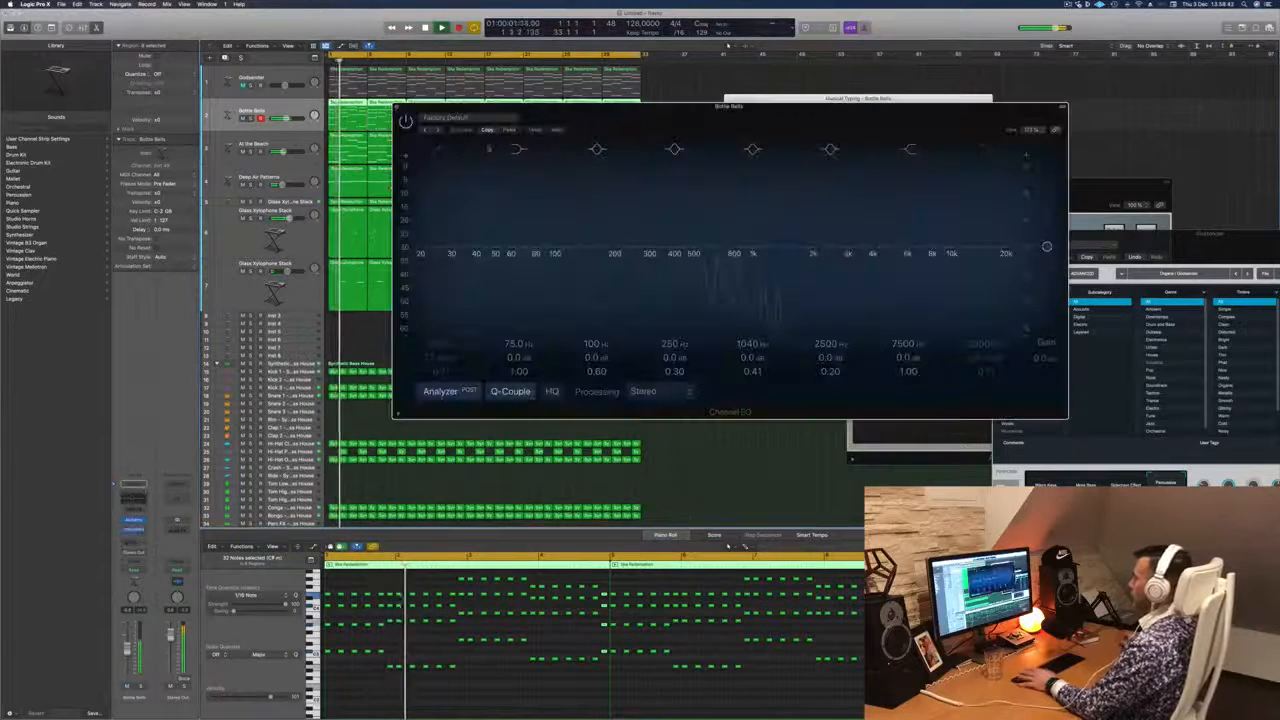
# Set the low-cut filter in the Bottle Bells Channel EQ to 206 Hz and move the plug-in windows off the tracks.
pyautogui.moveTo(445, 200); pyautogui.dragTo(651, 257)
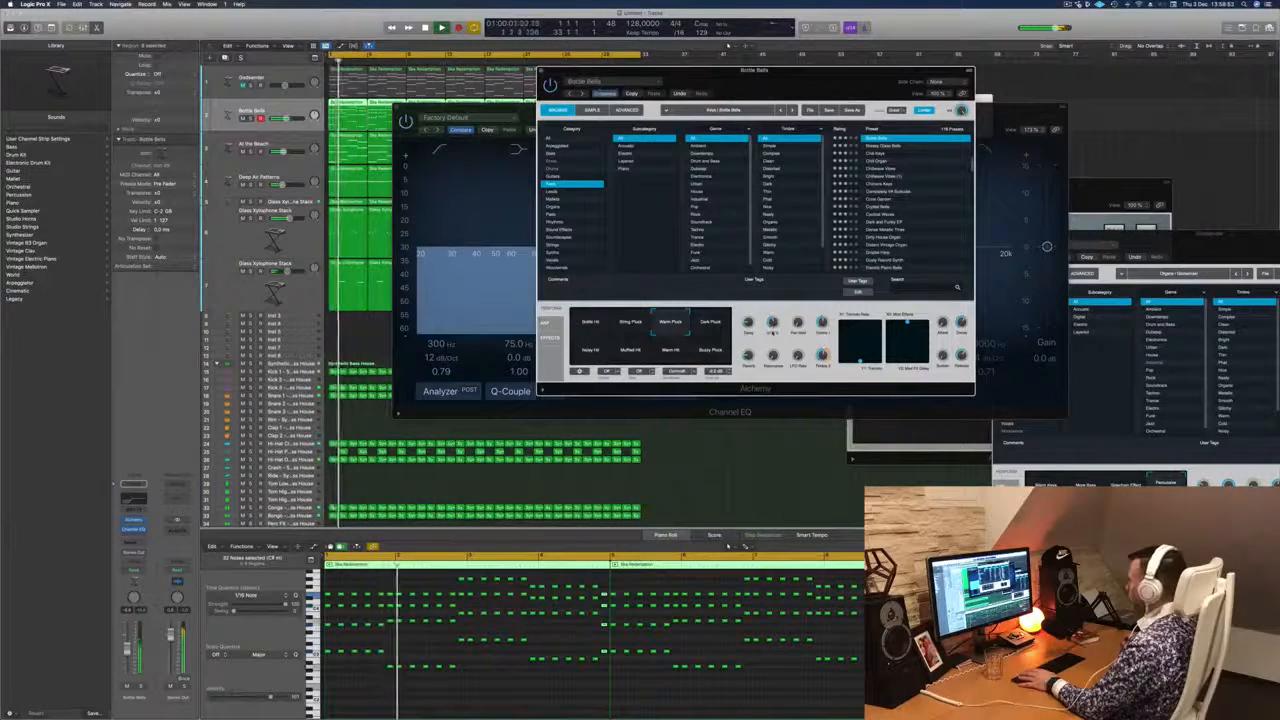
pyautogui.moveTo(768, 72); pyautogui.dragTo(1162, 86)
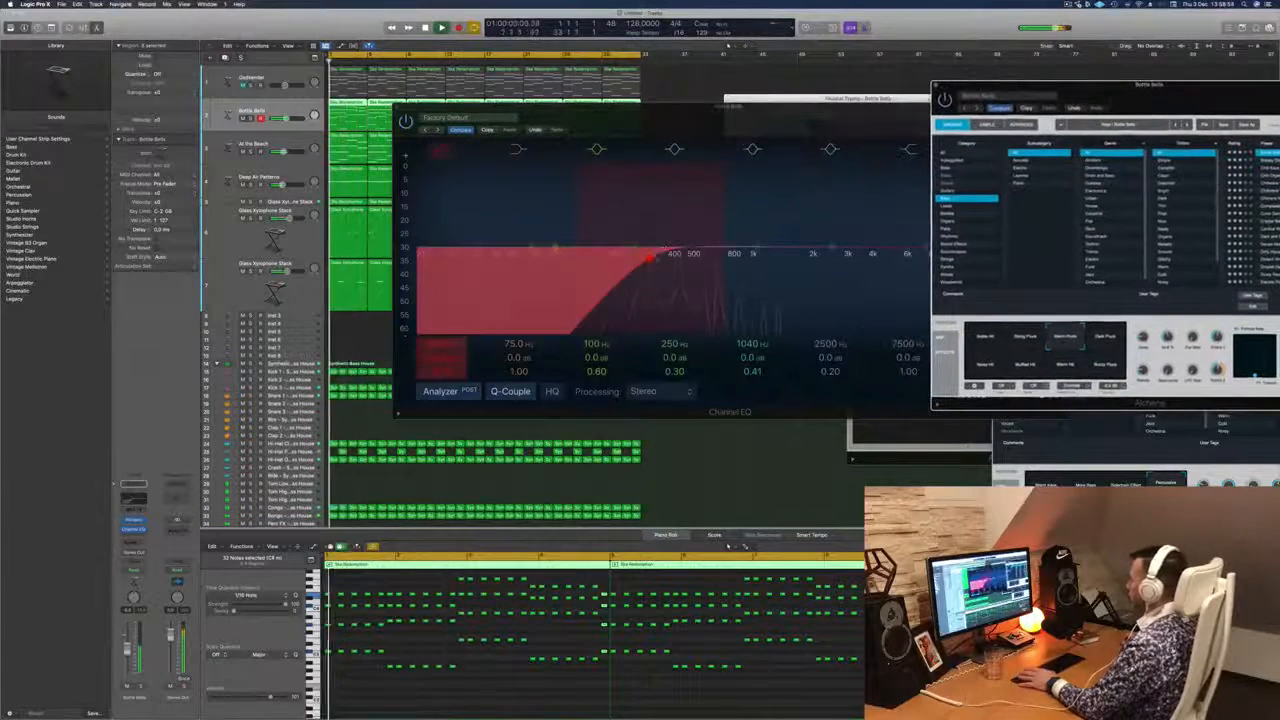
pyautogui.click(653, 253)
pyautogui.moveTo(653, 253); pyautogui.dragTo(621, 251)
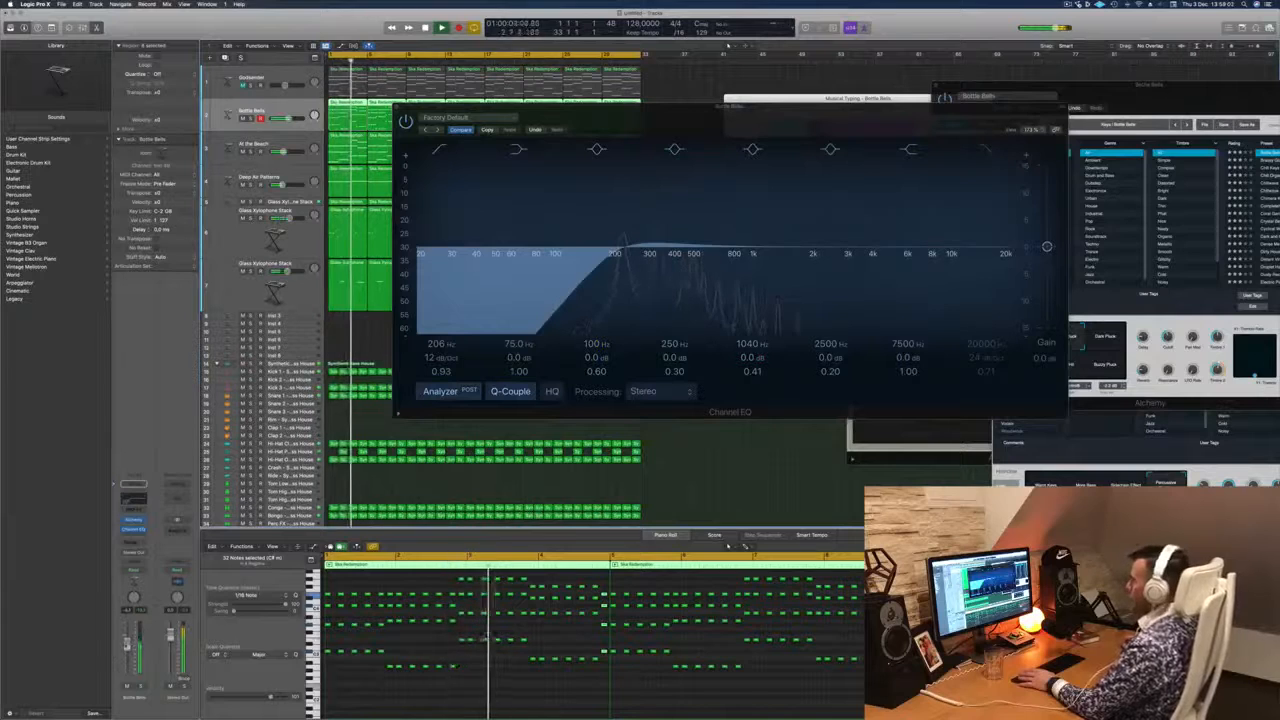
pyautogui.moveTo(880, 106); pyautogui.dragTo(874, 269)
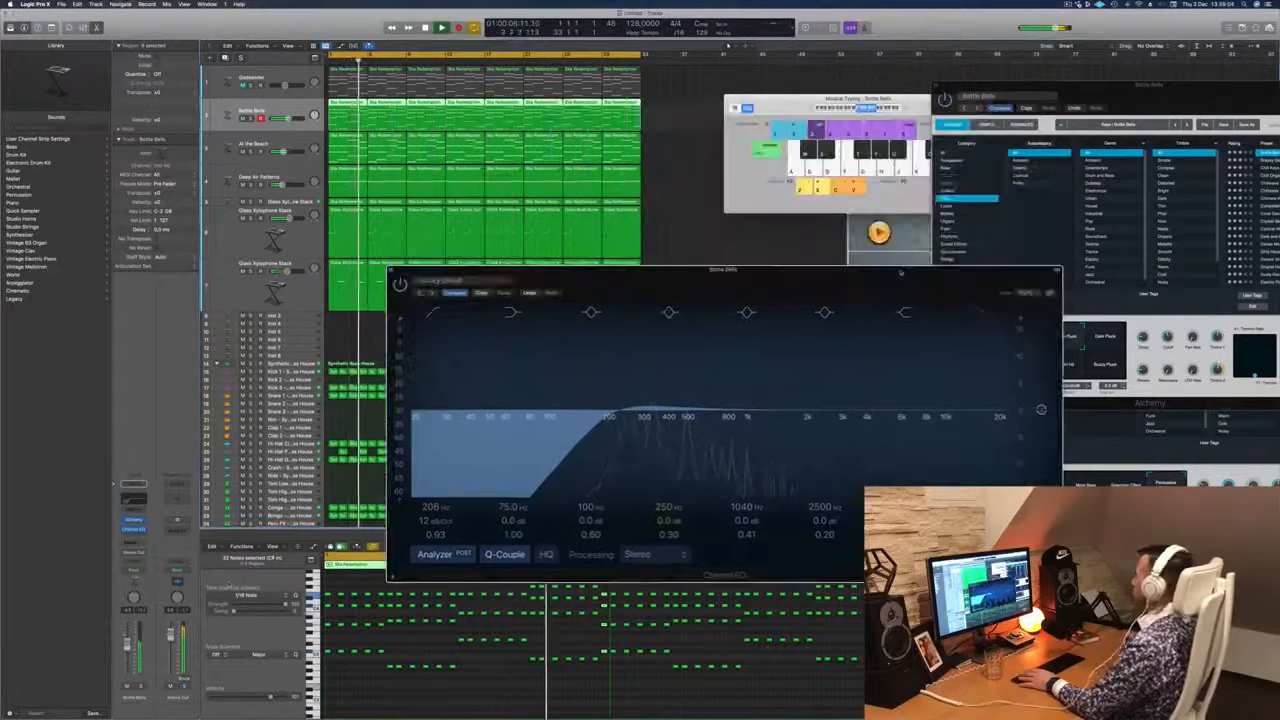
# Adjust the duplicated xylophone track's volume and its Alchemy Cutoff during playback, and close Alchemy to clear the view of the tracks.
pyautogui.click(295, 290)
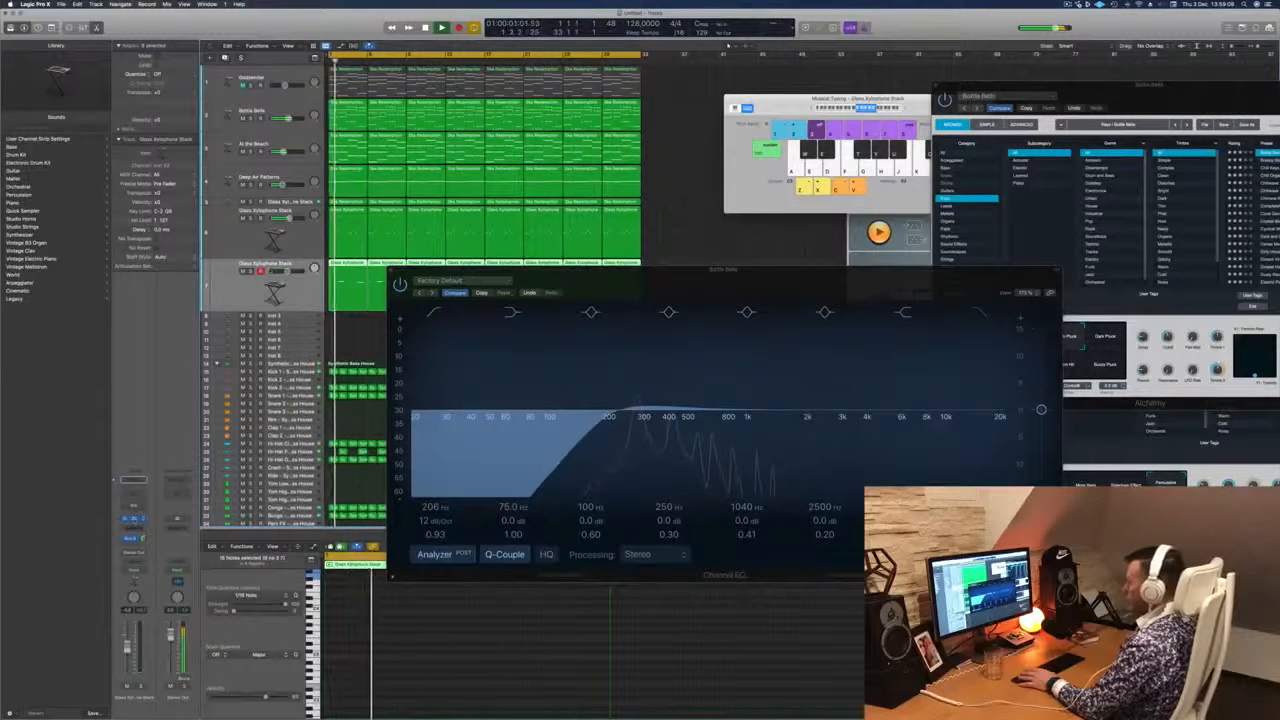
pyautogui.click(133, 519)
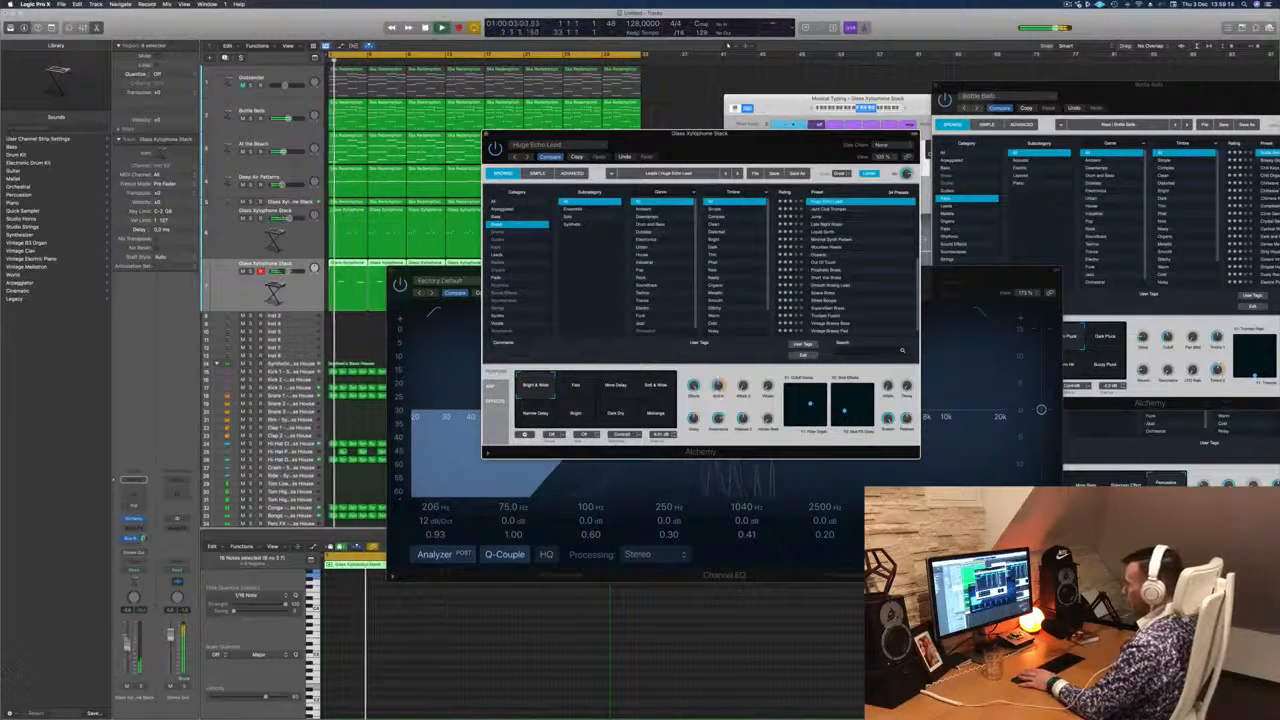
pyautogui.click(127, 644)
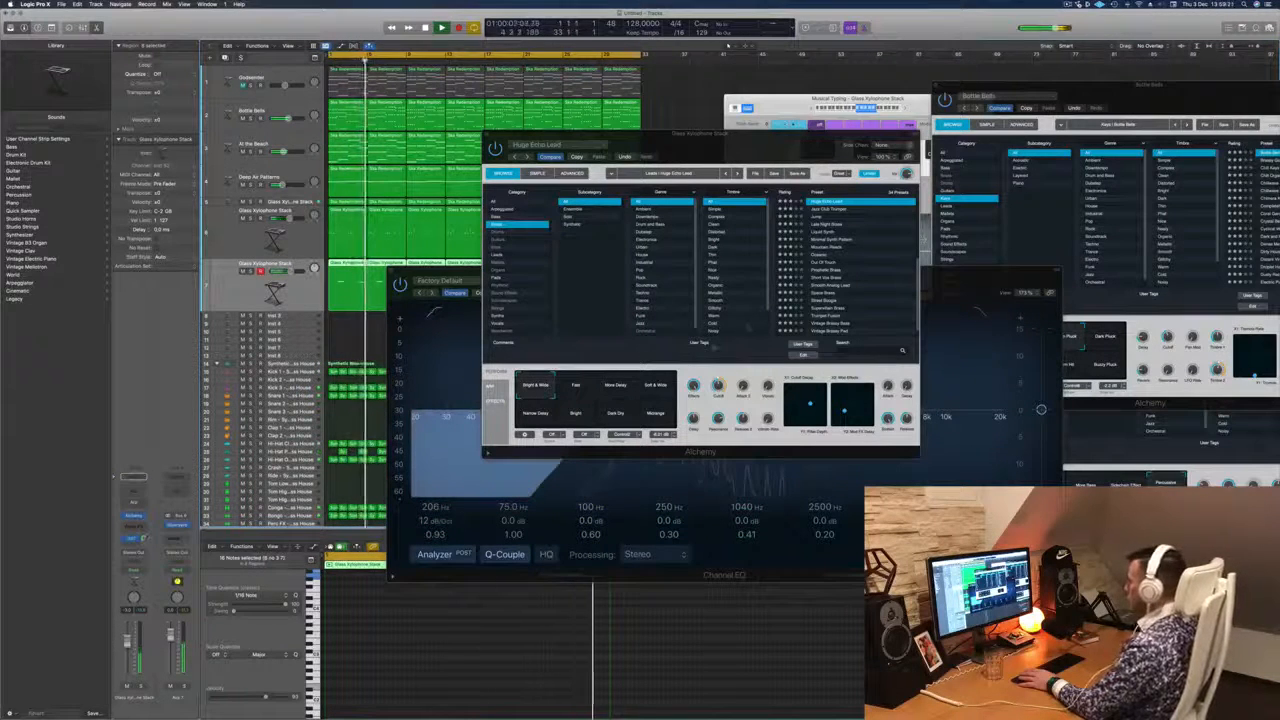
pyautogui.click(717, 384)
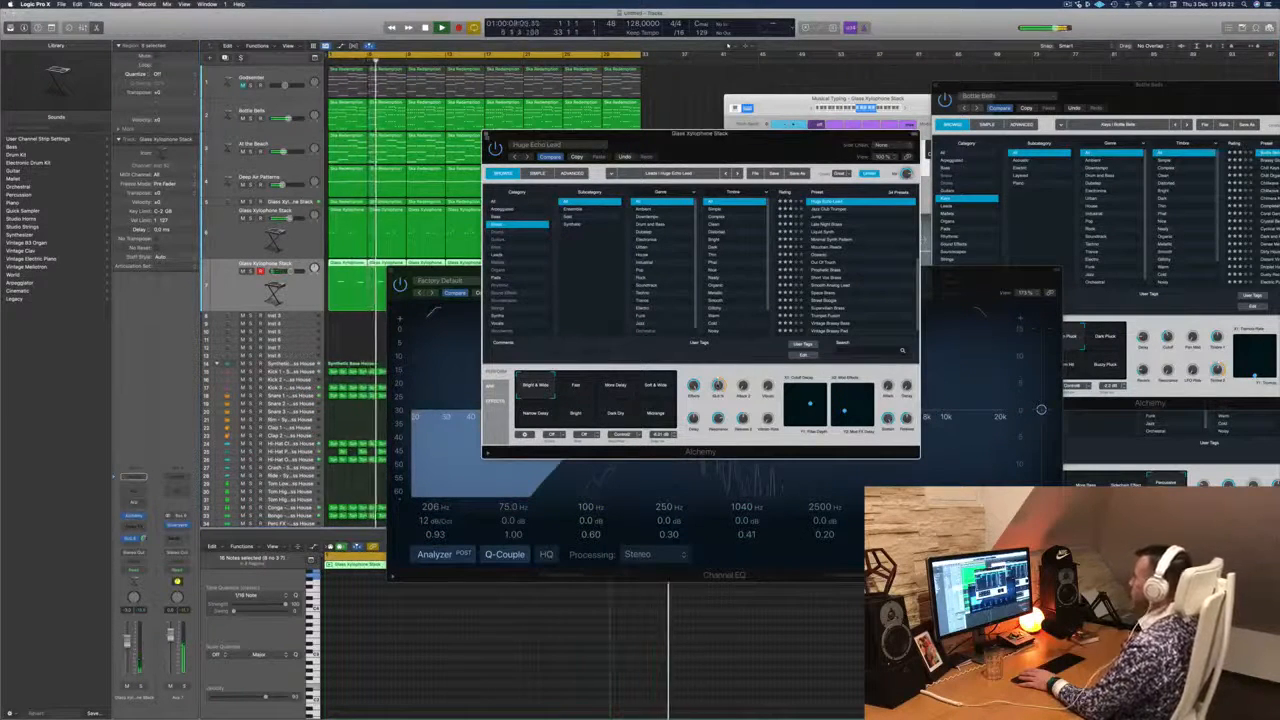
pyautogui.press('super+w')
pyautogui.moveTo(803, 281); pyautogui.dragTo(1021, 279)
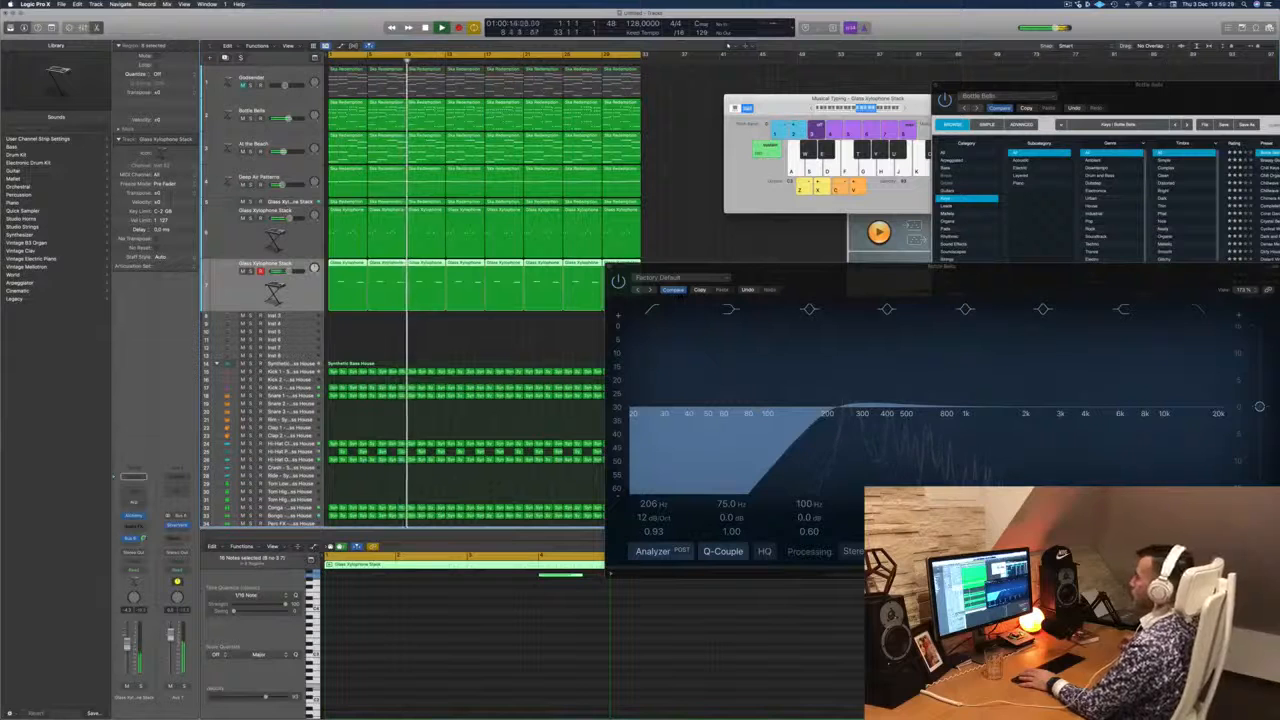
# Unmute the Godsender organ track, play from the song's start and add a Channel EQ to it.
pyautogui.click(269, 77)
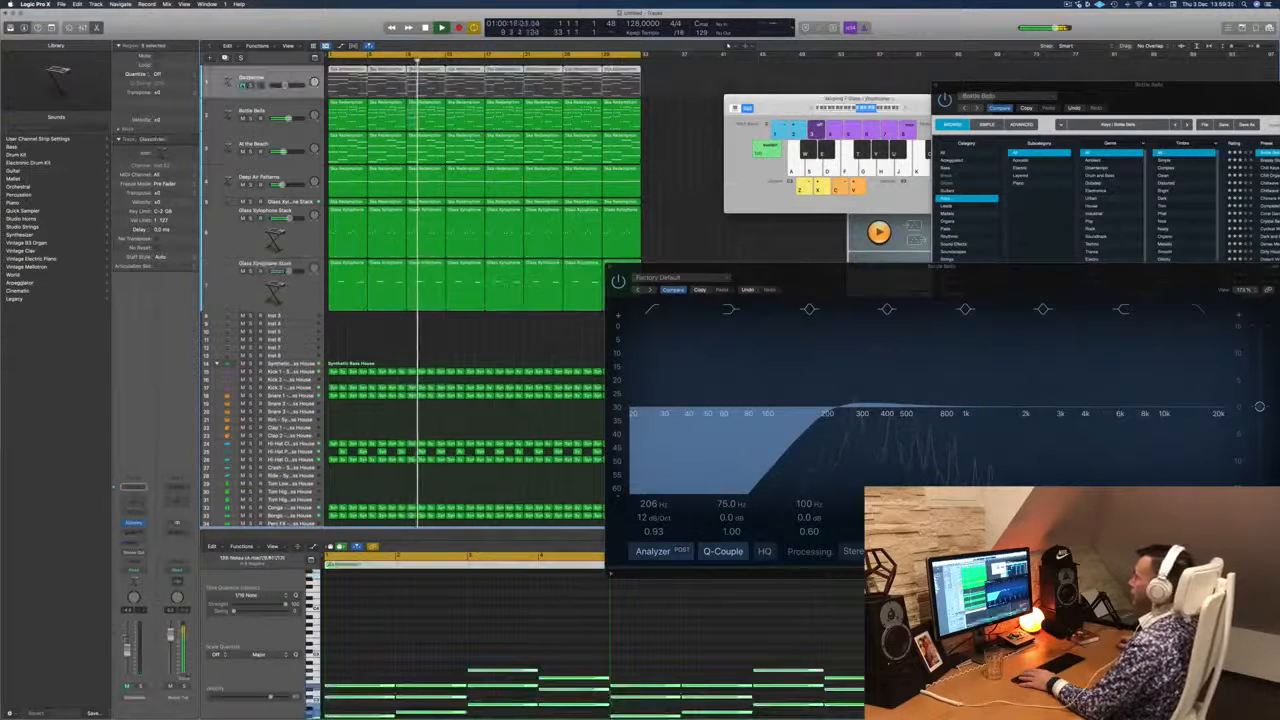
pyautogui.press('Return')
pyautogui.press('s')
pyautogui.press('s')
pyautogui.click(137, 502)
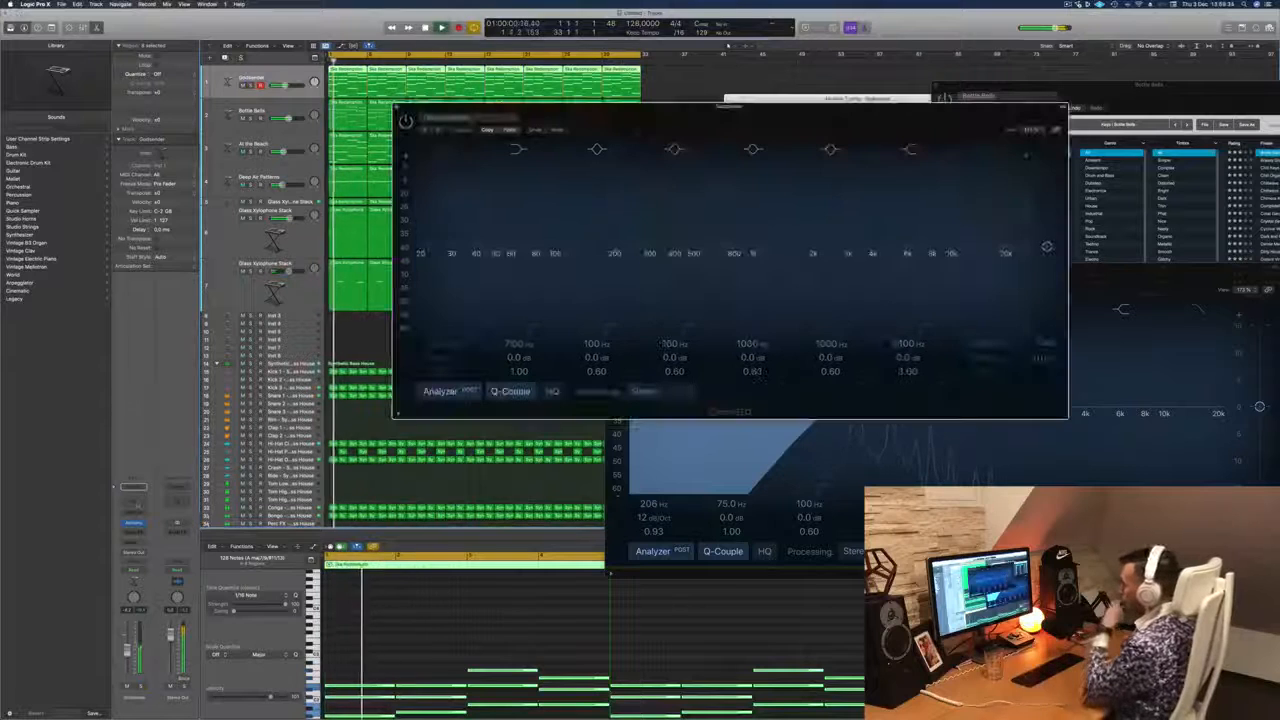
# Set the Godsender EQ's low-cut filter to 730 Hz, mute the track and move the Musical Typing window aside.
pyautogui.moveTo(440, 155); pyautogui.dragTo(740, 154)
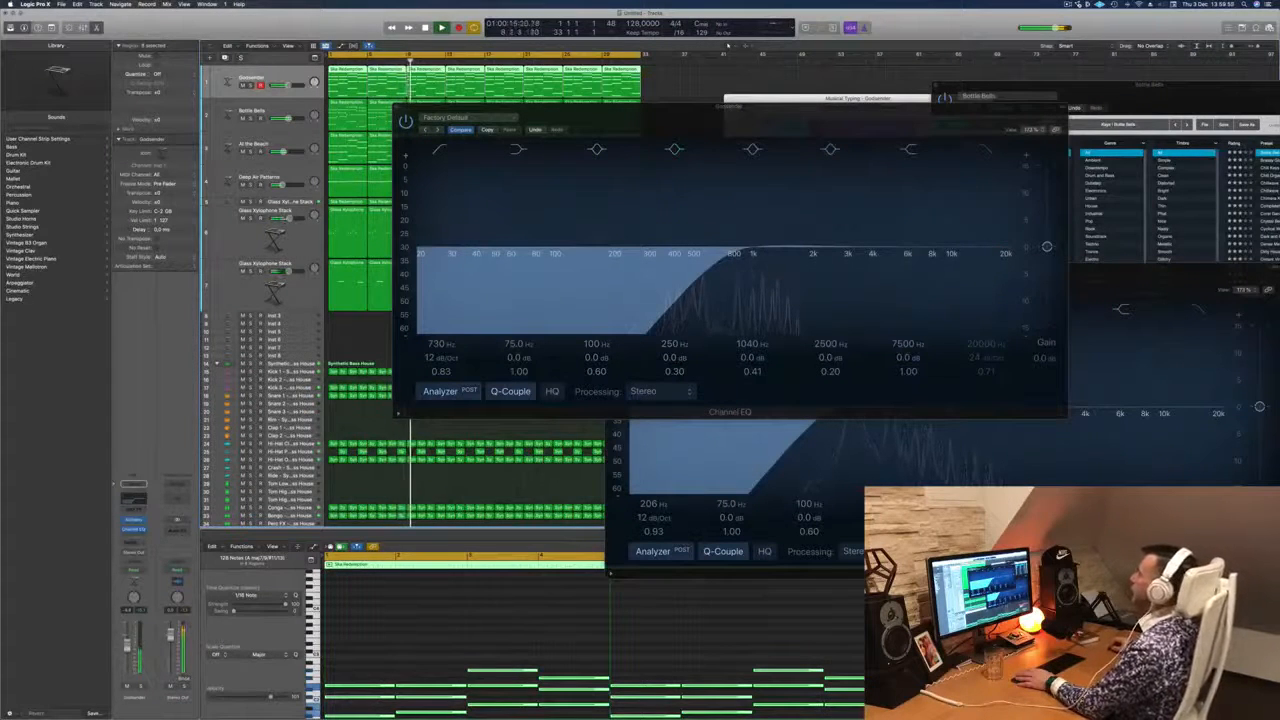
pyautogui.press('m')
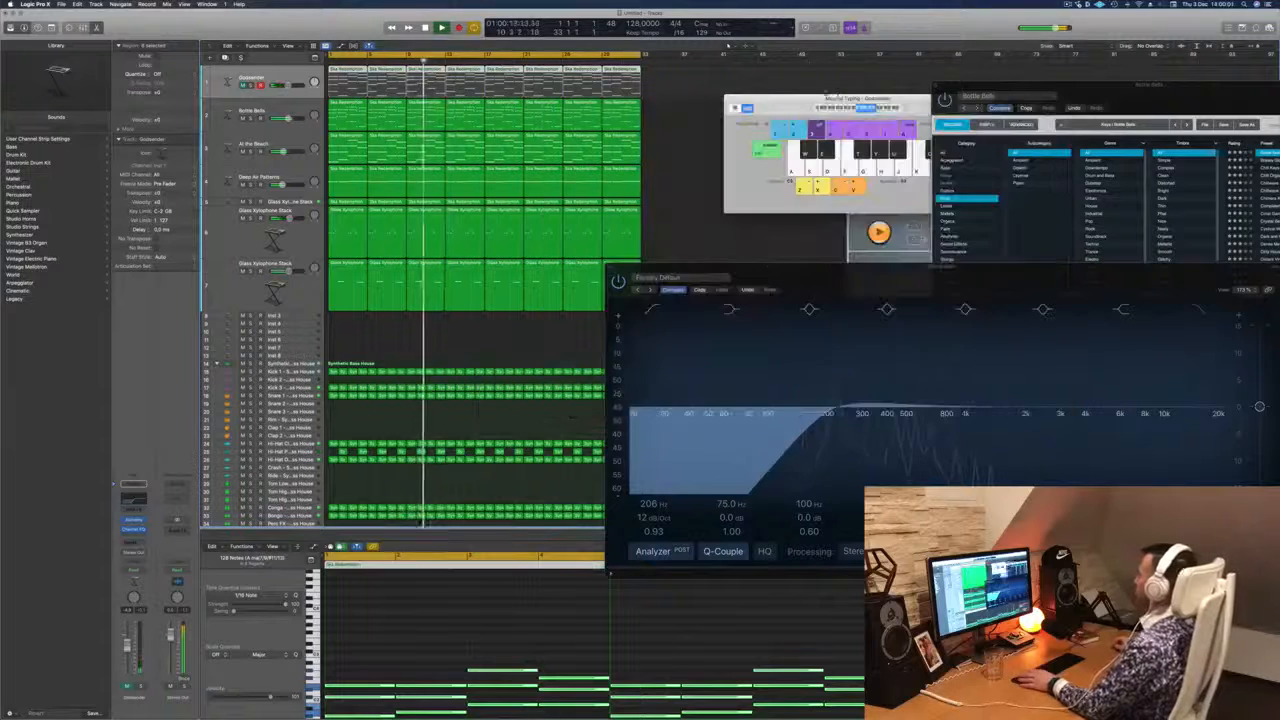
pyautogui.moveTo(854, 95); pyautogui.dragTo(709, 107)
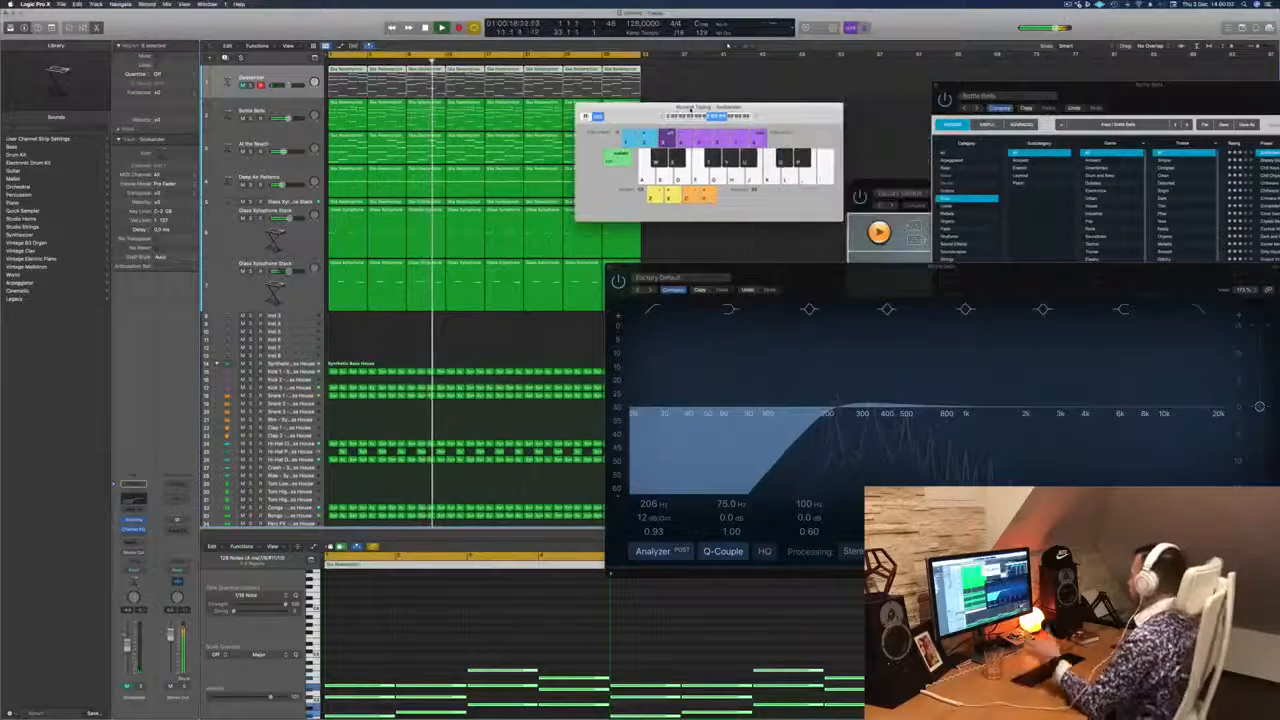